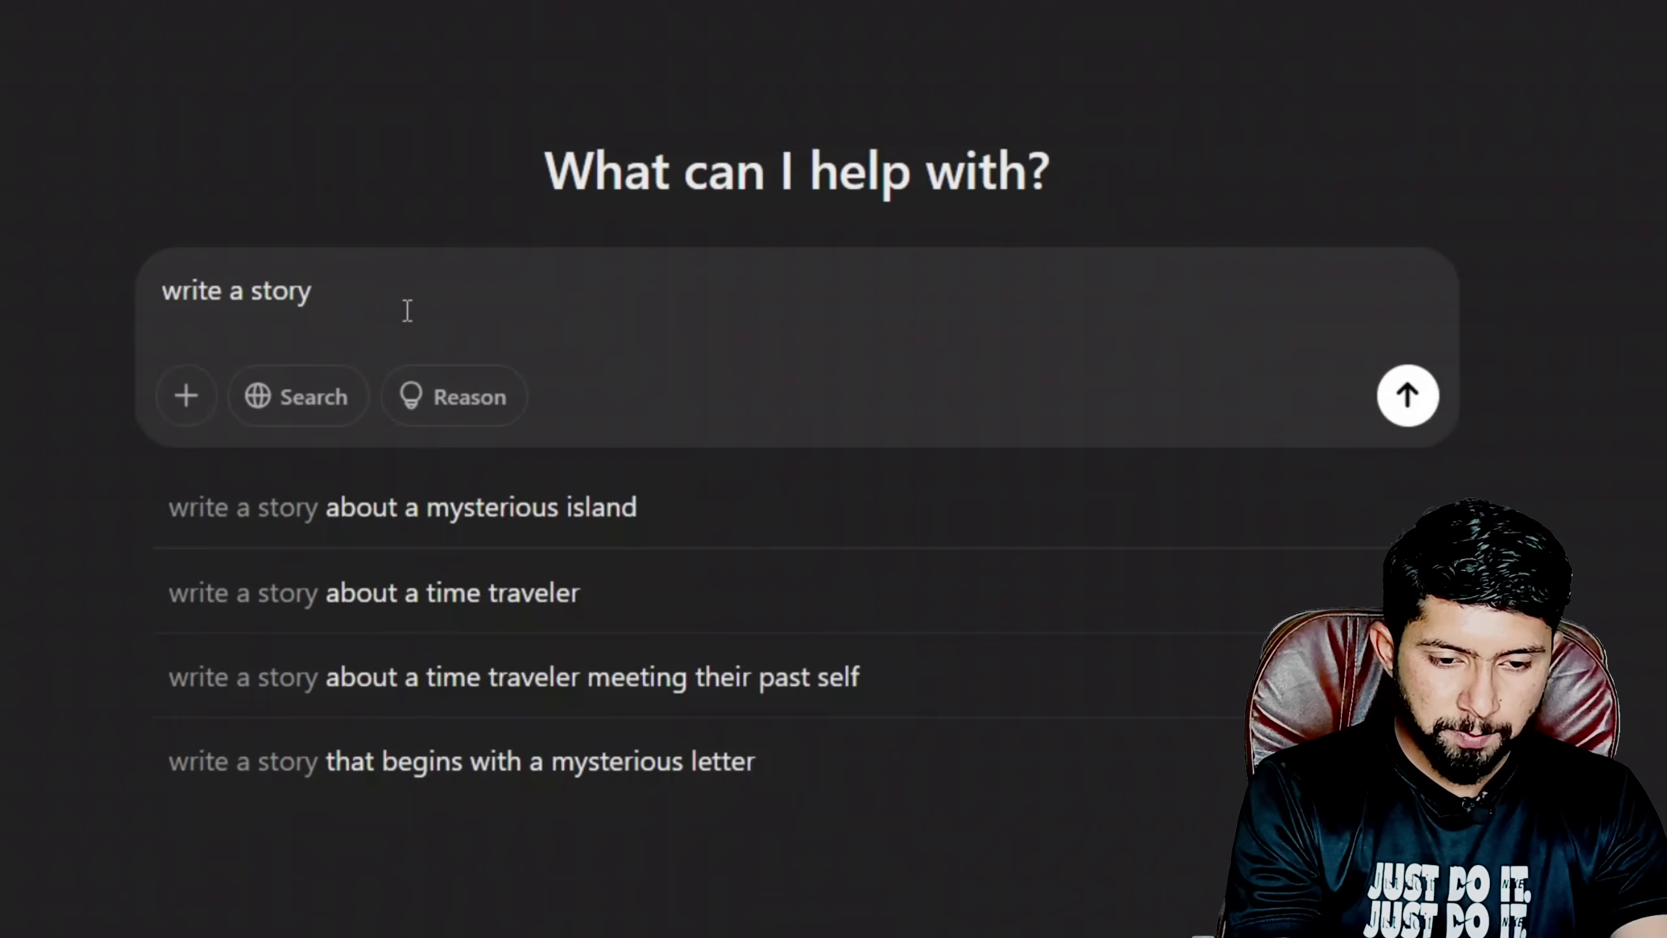
Complete and submit the prompt "write a short story of monkey and lion in urdu".
key(BackSpace)
key(BackSpace)
key(BackSpace)
key(BackSpace)
text(h)
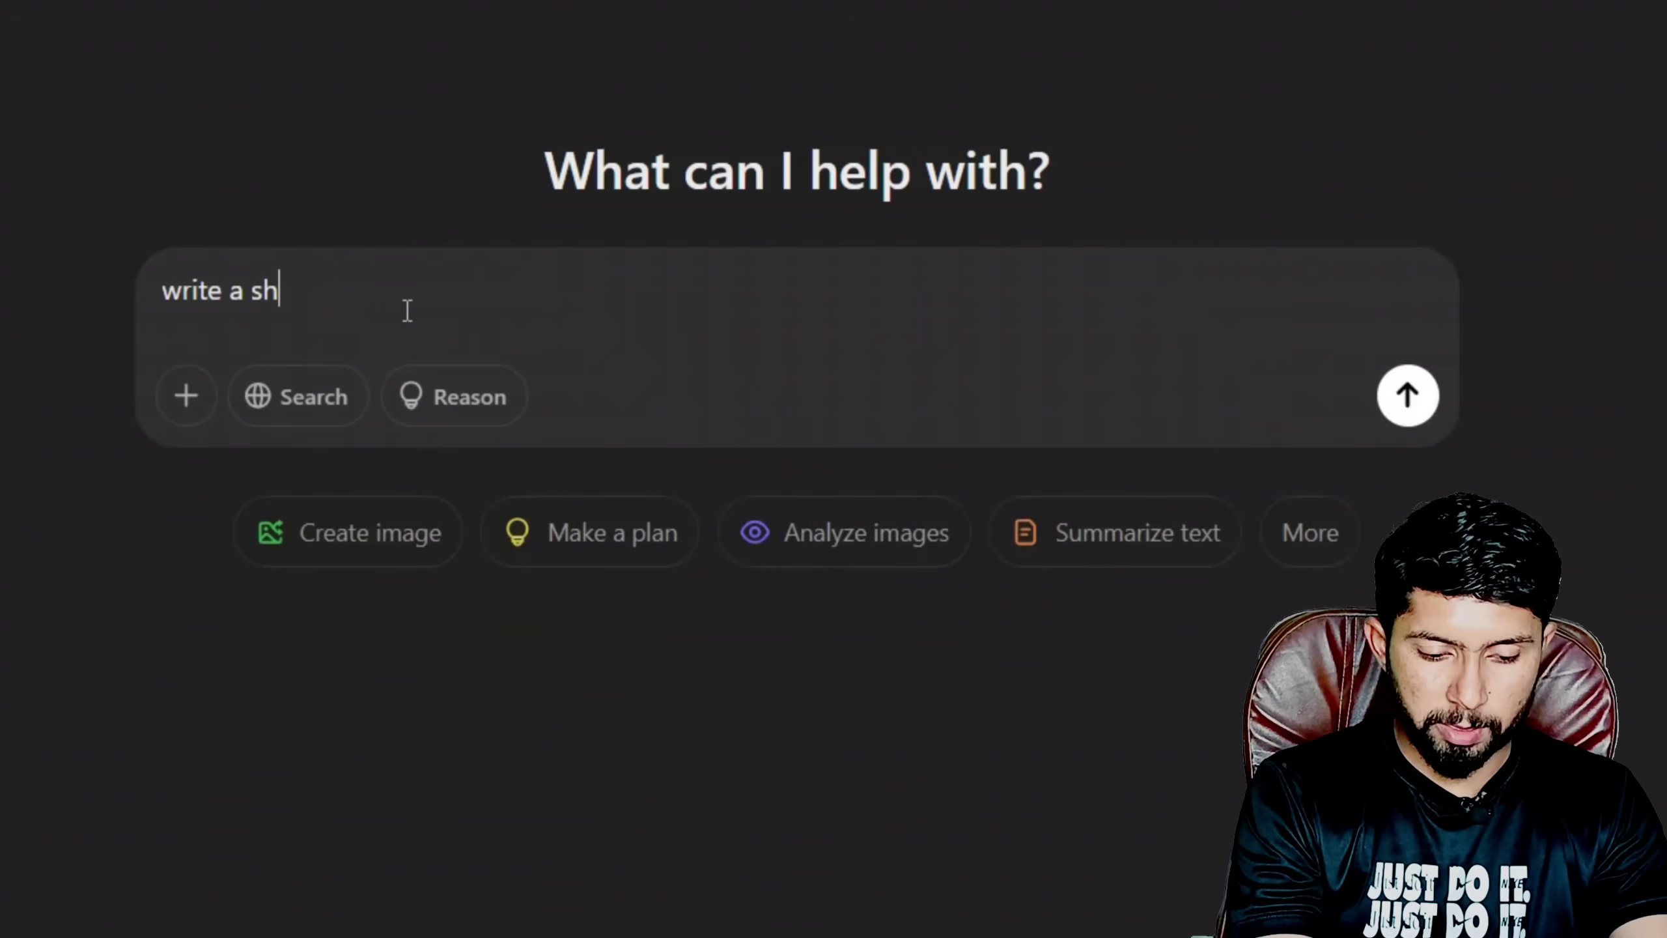
text(ort story of)
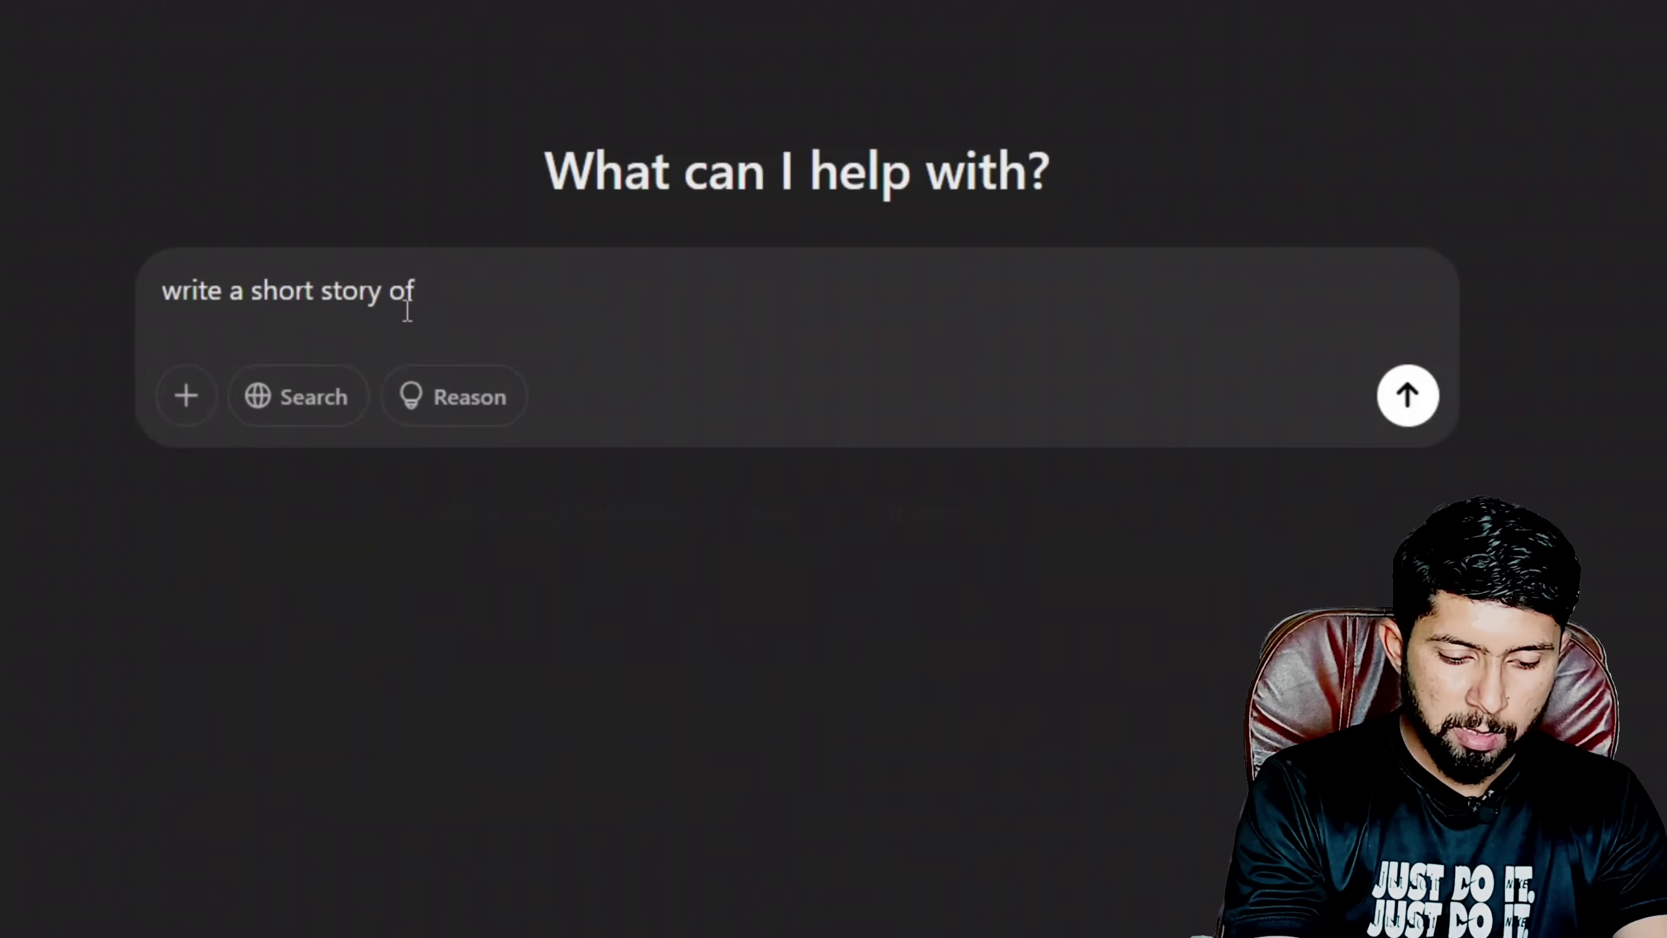
text( monkey and lion)
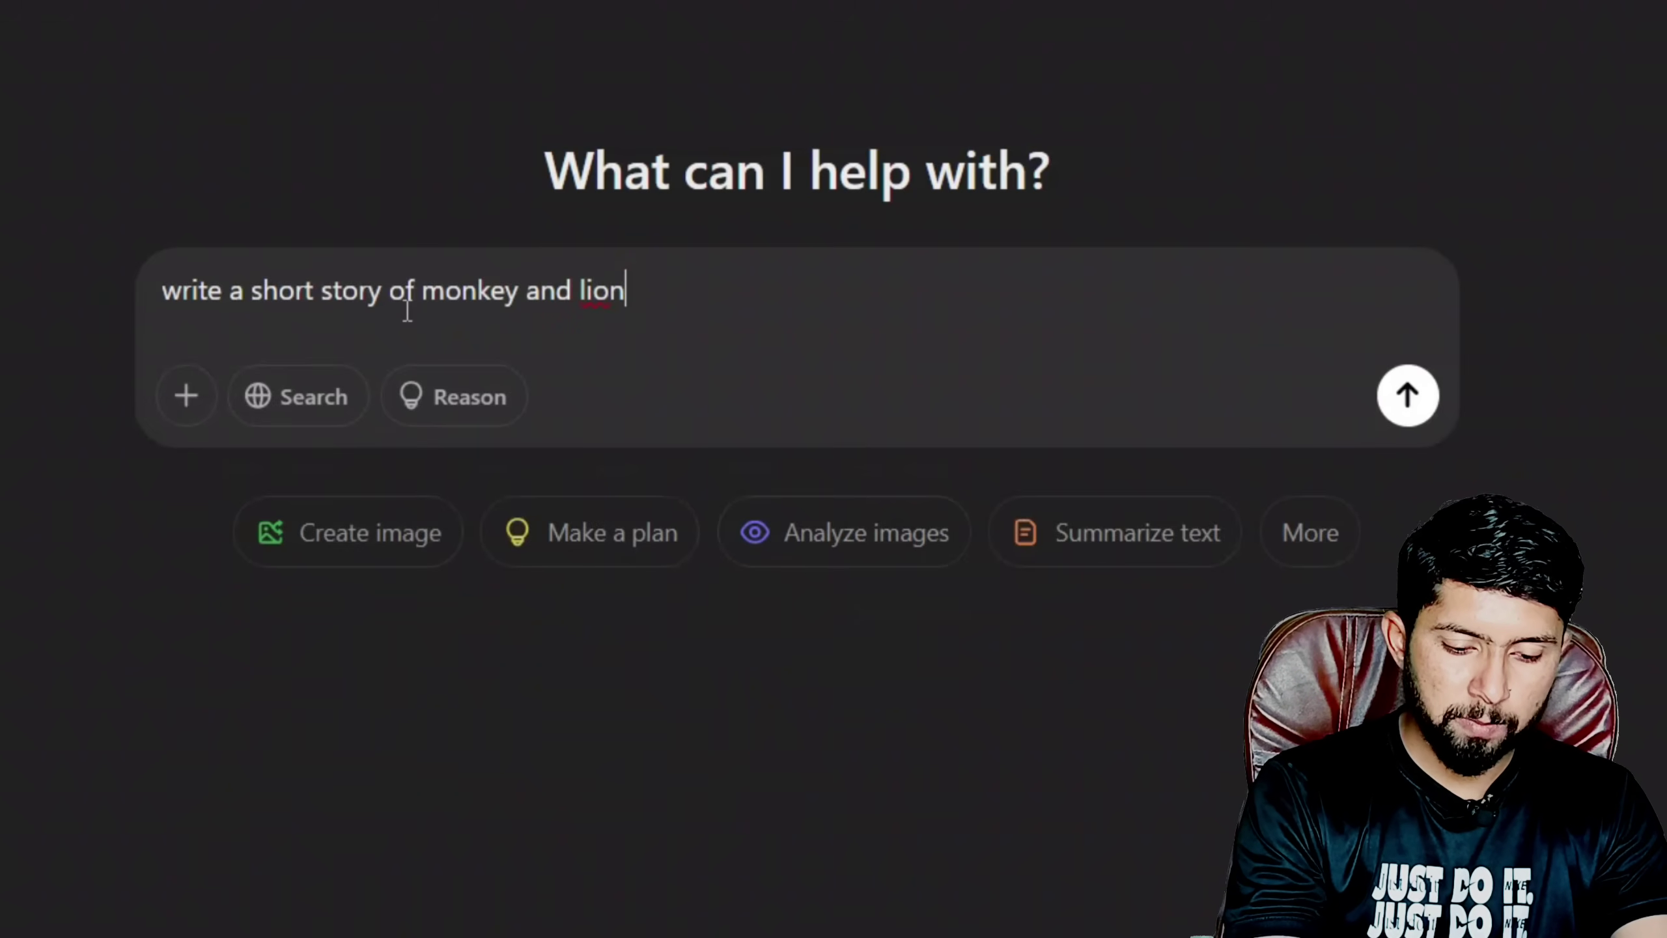
text( in urdu)
key(Return)
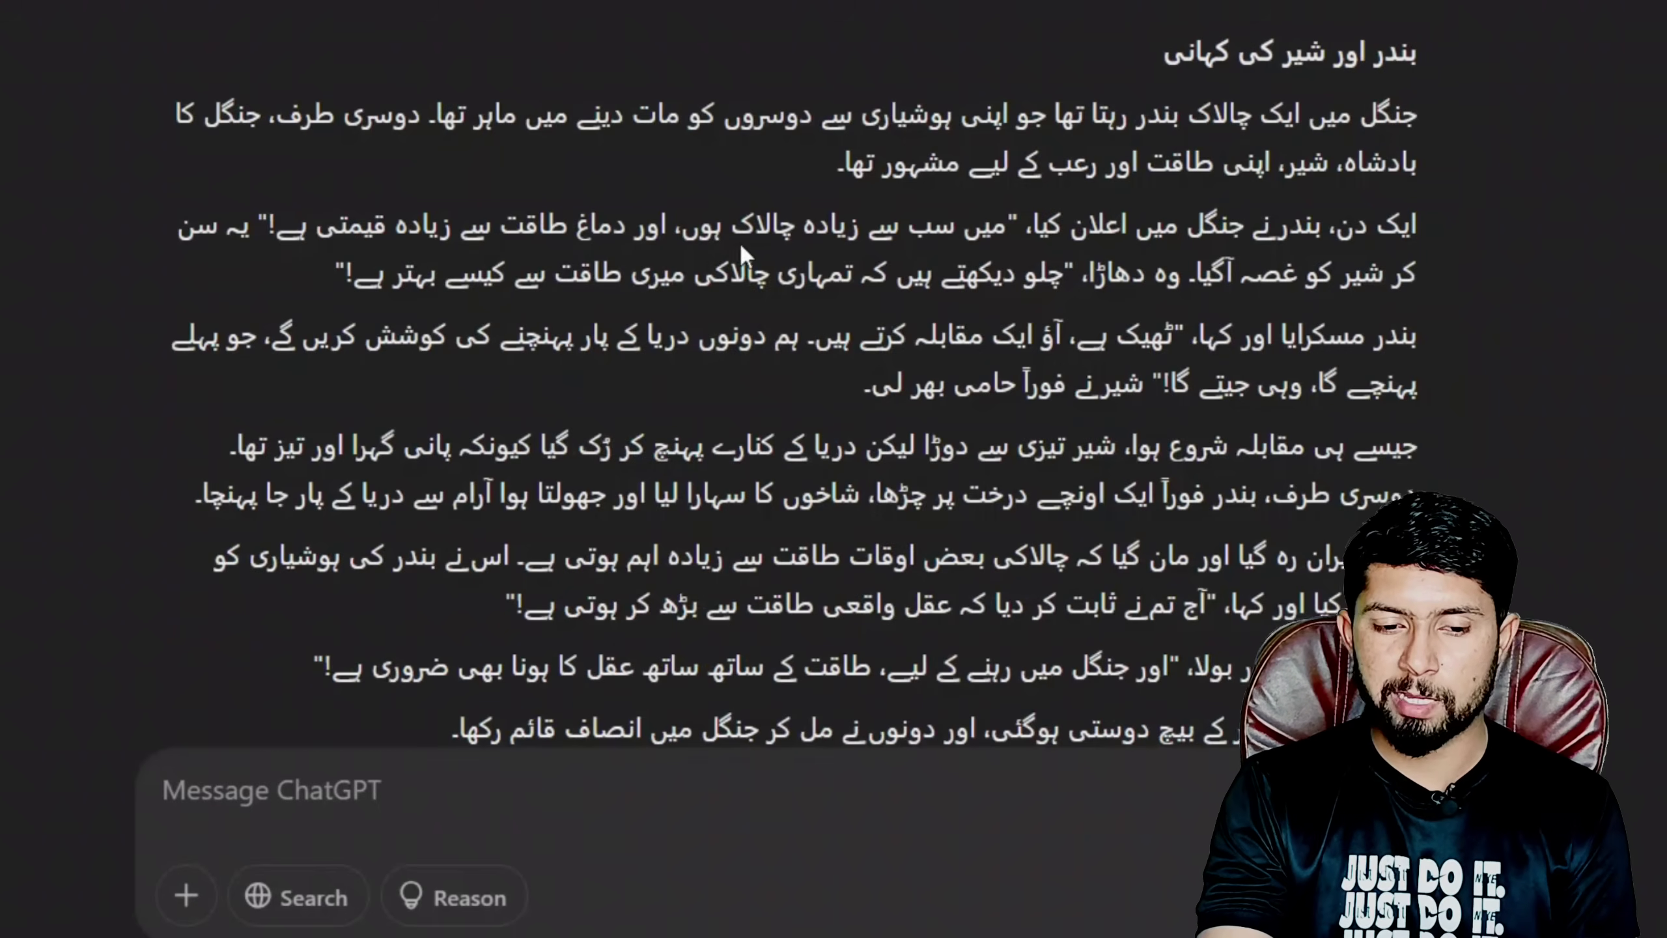
Ask for the story to be divided into 10 different scenes, with detailed image prompts for each scene and character consistency.
scroll(765, 289, down, 3)
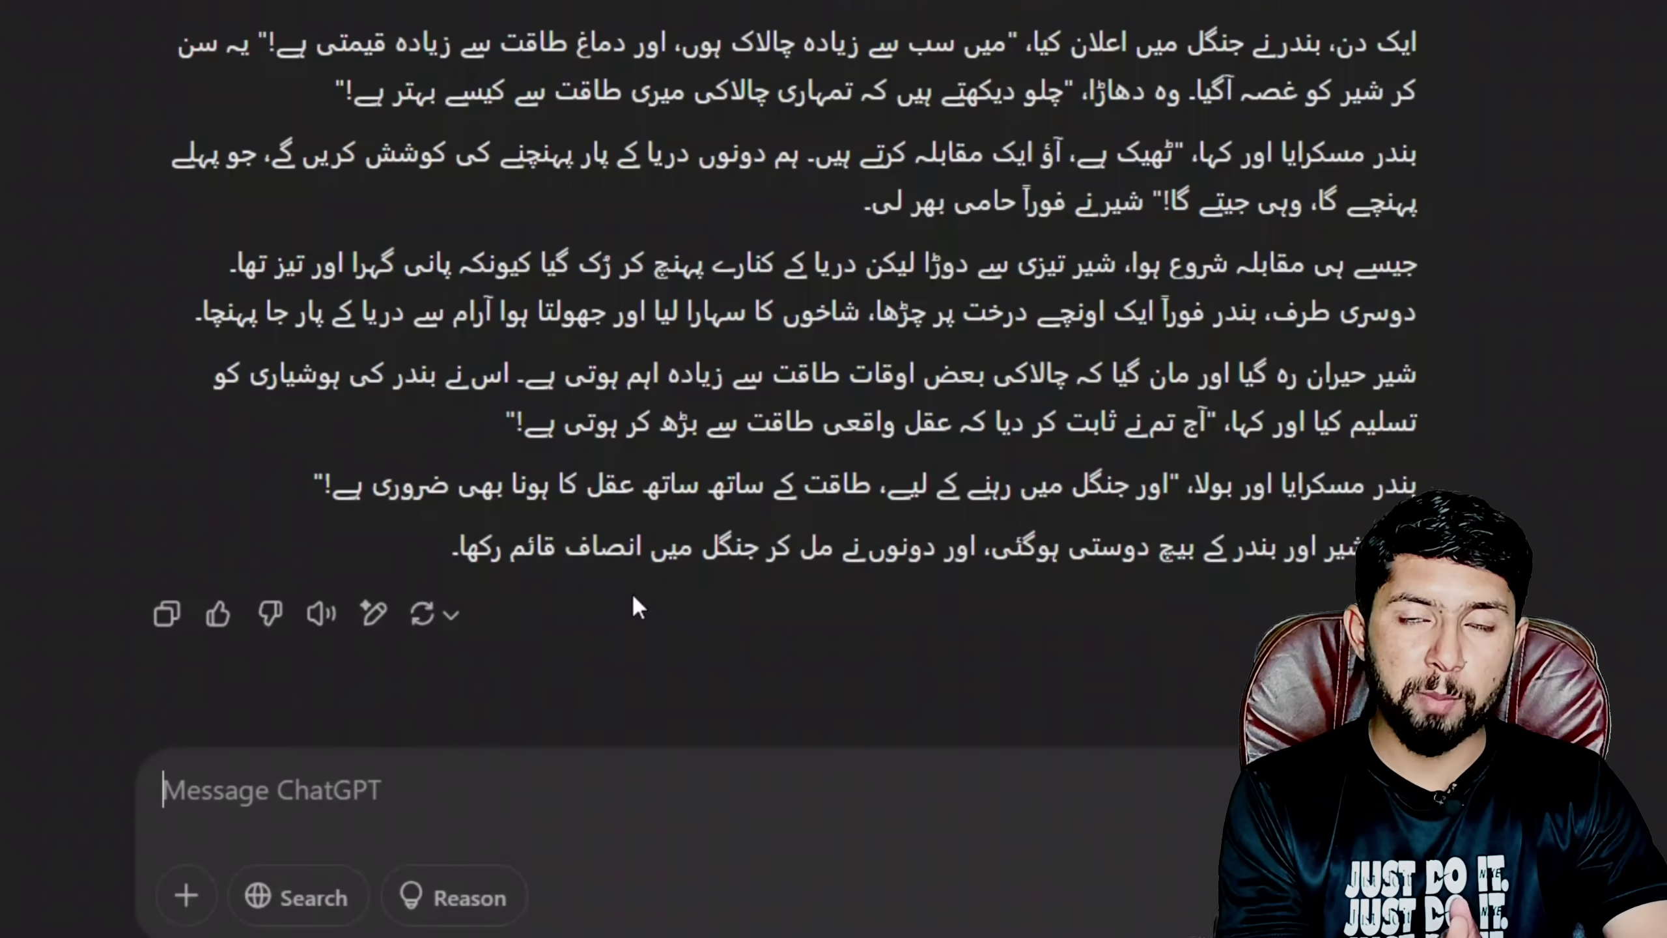
text(w)
key(BackSpace)
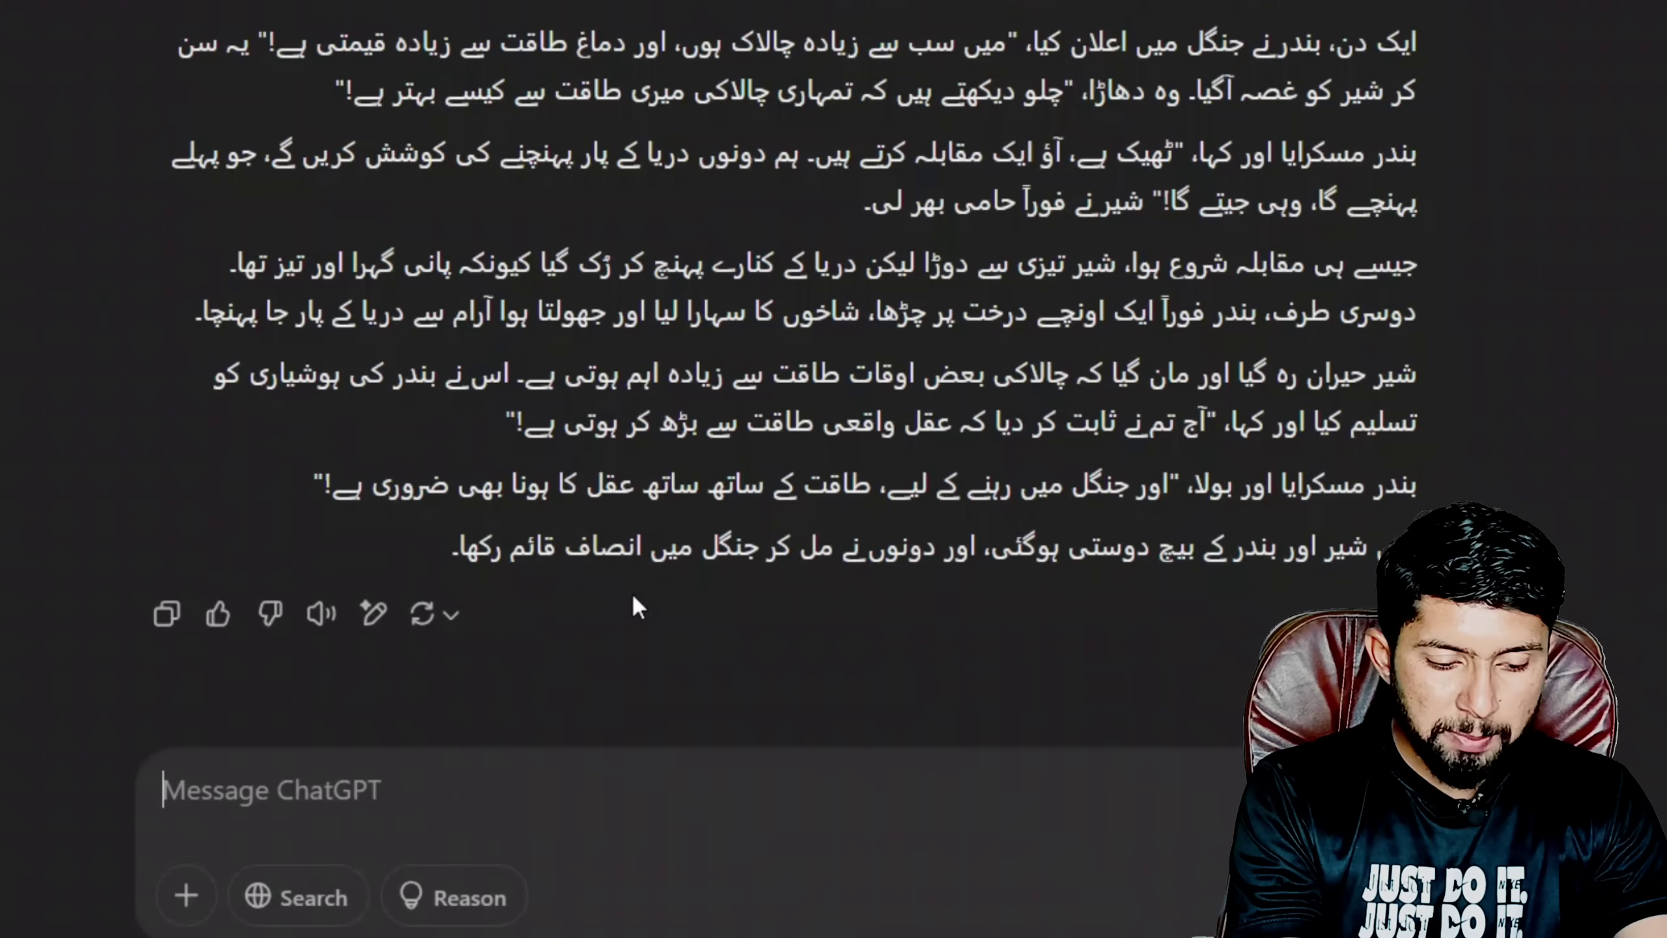
text(di)
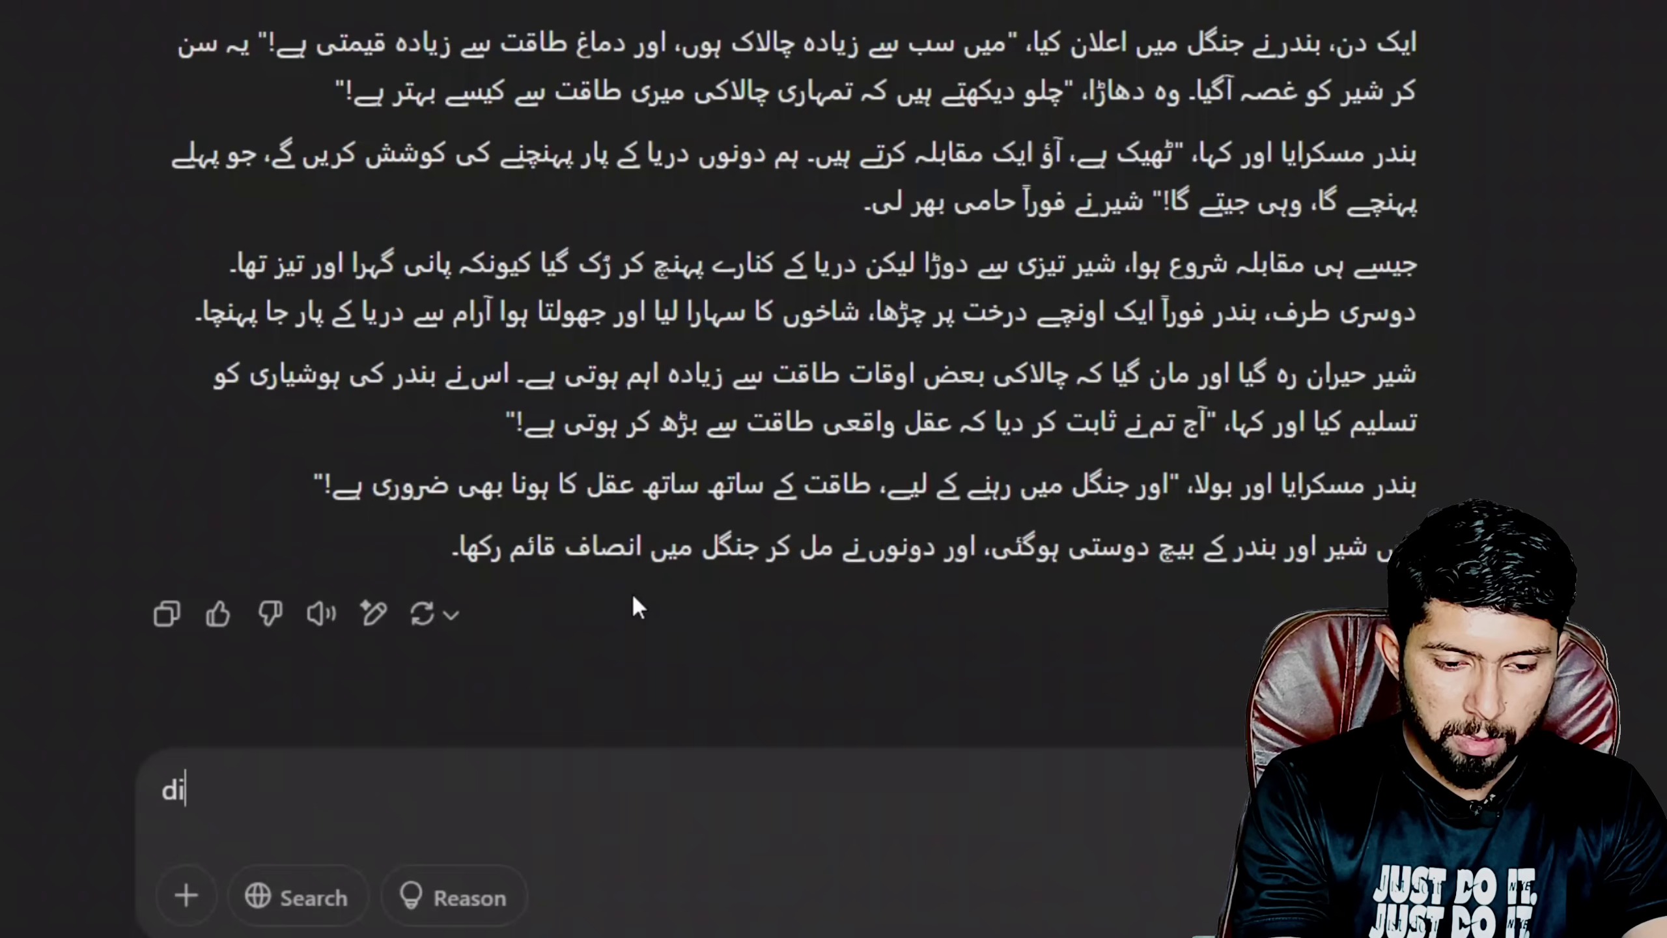
text(cvide thi)
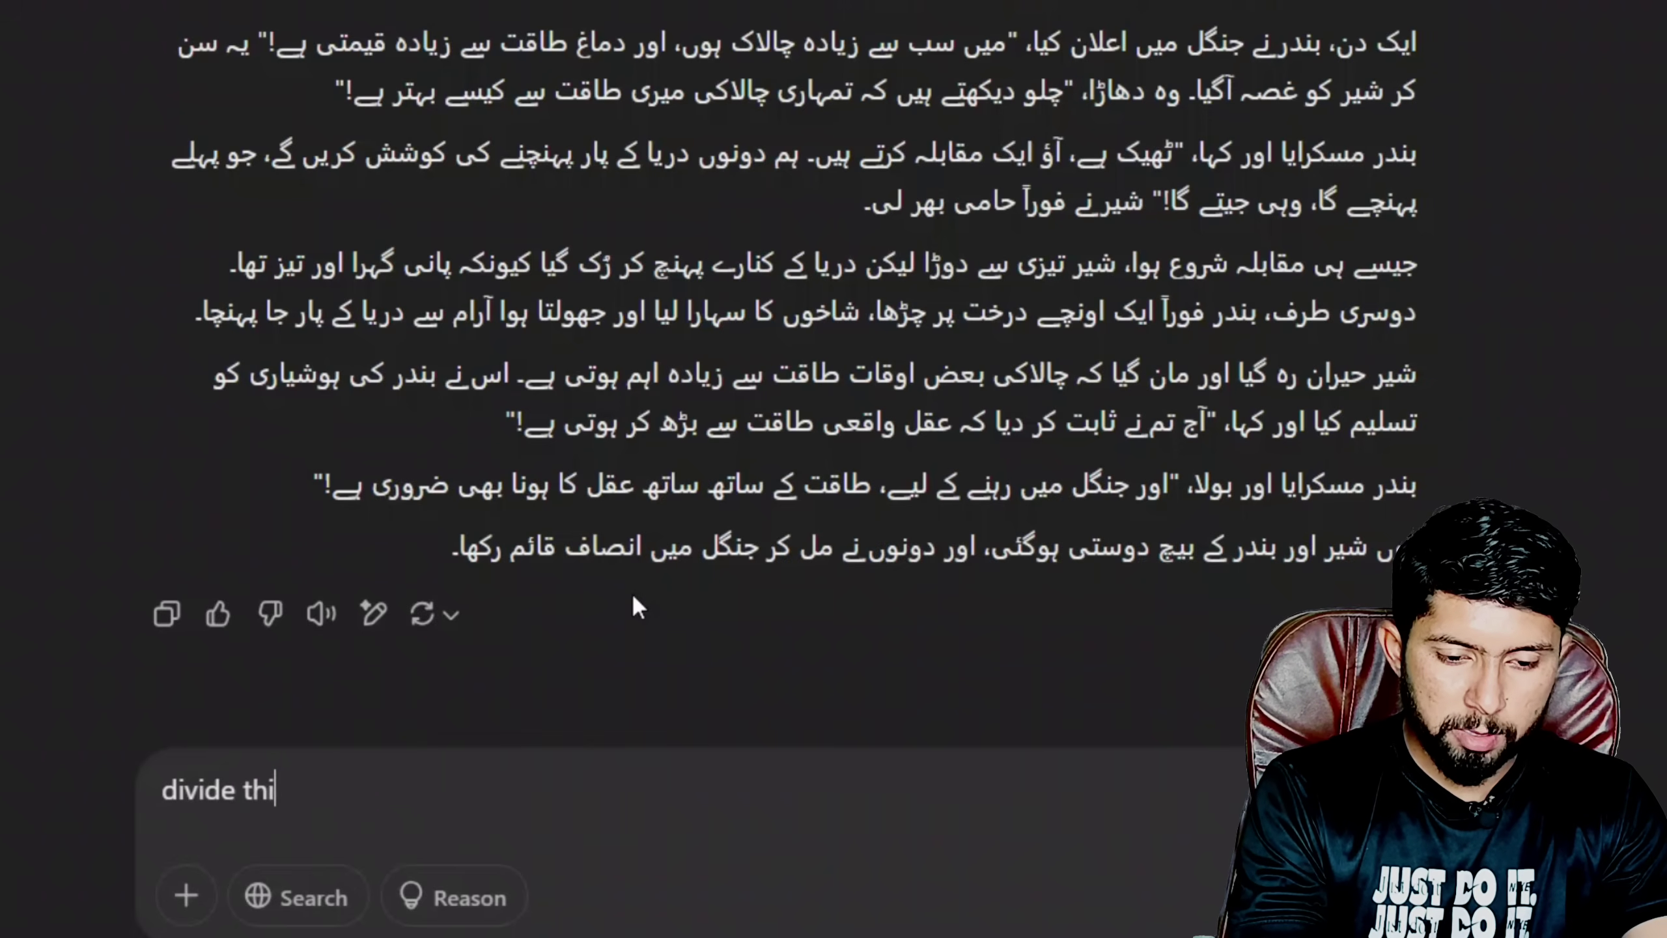
text(s story in)
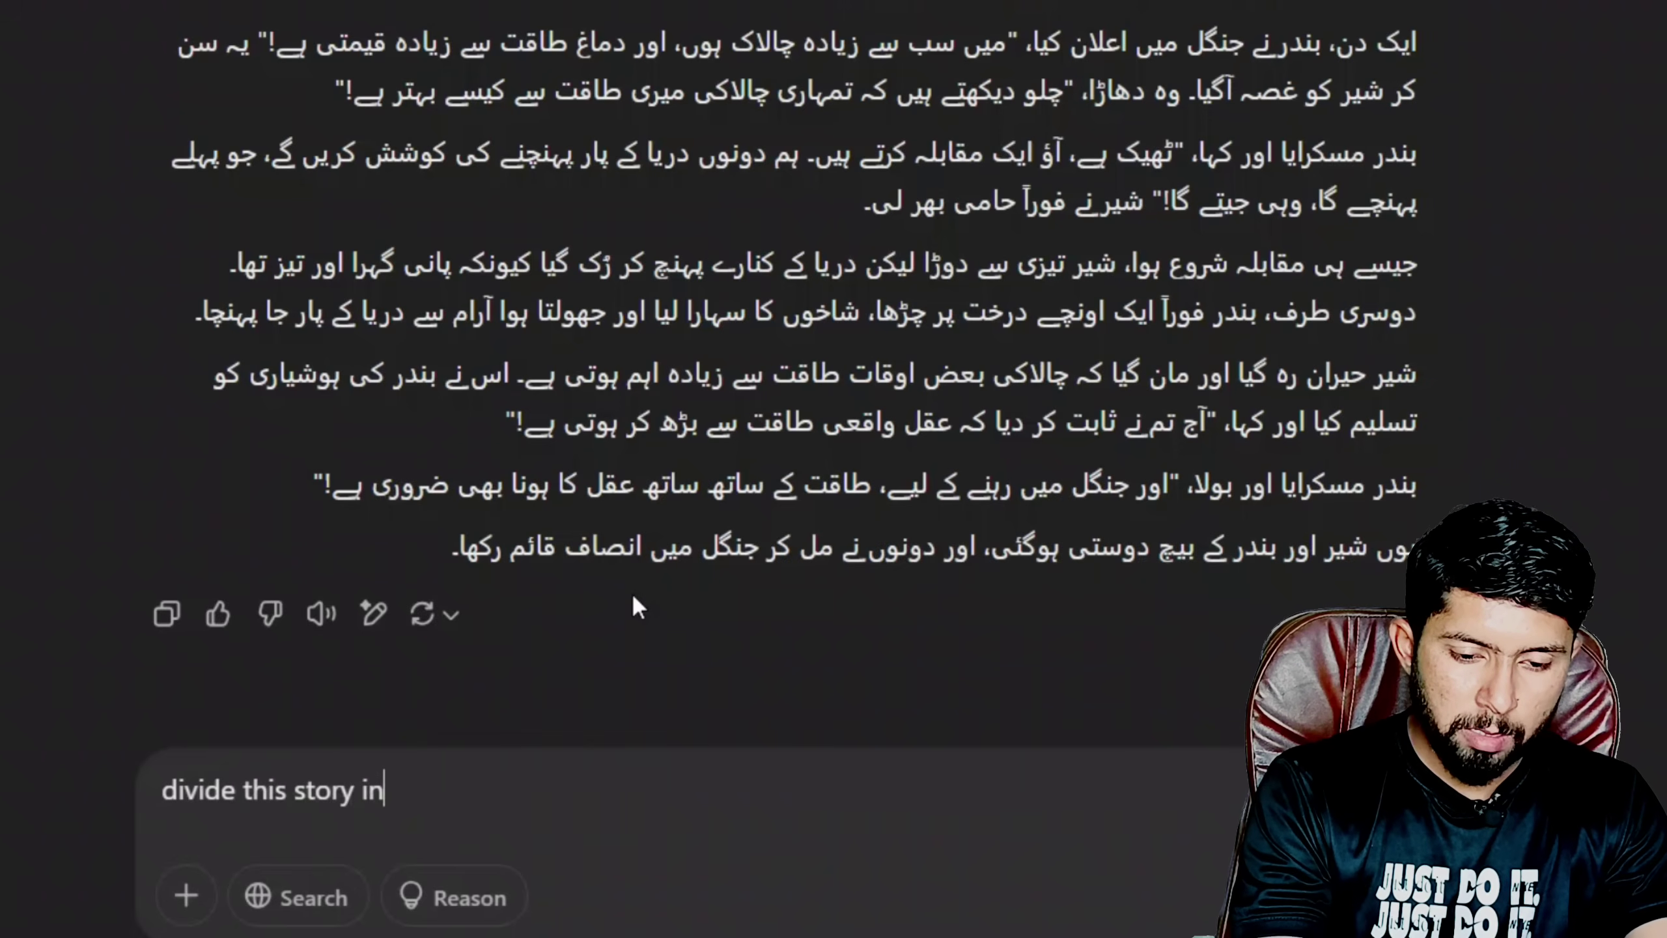
text(to 10)
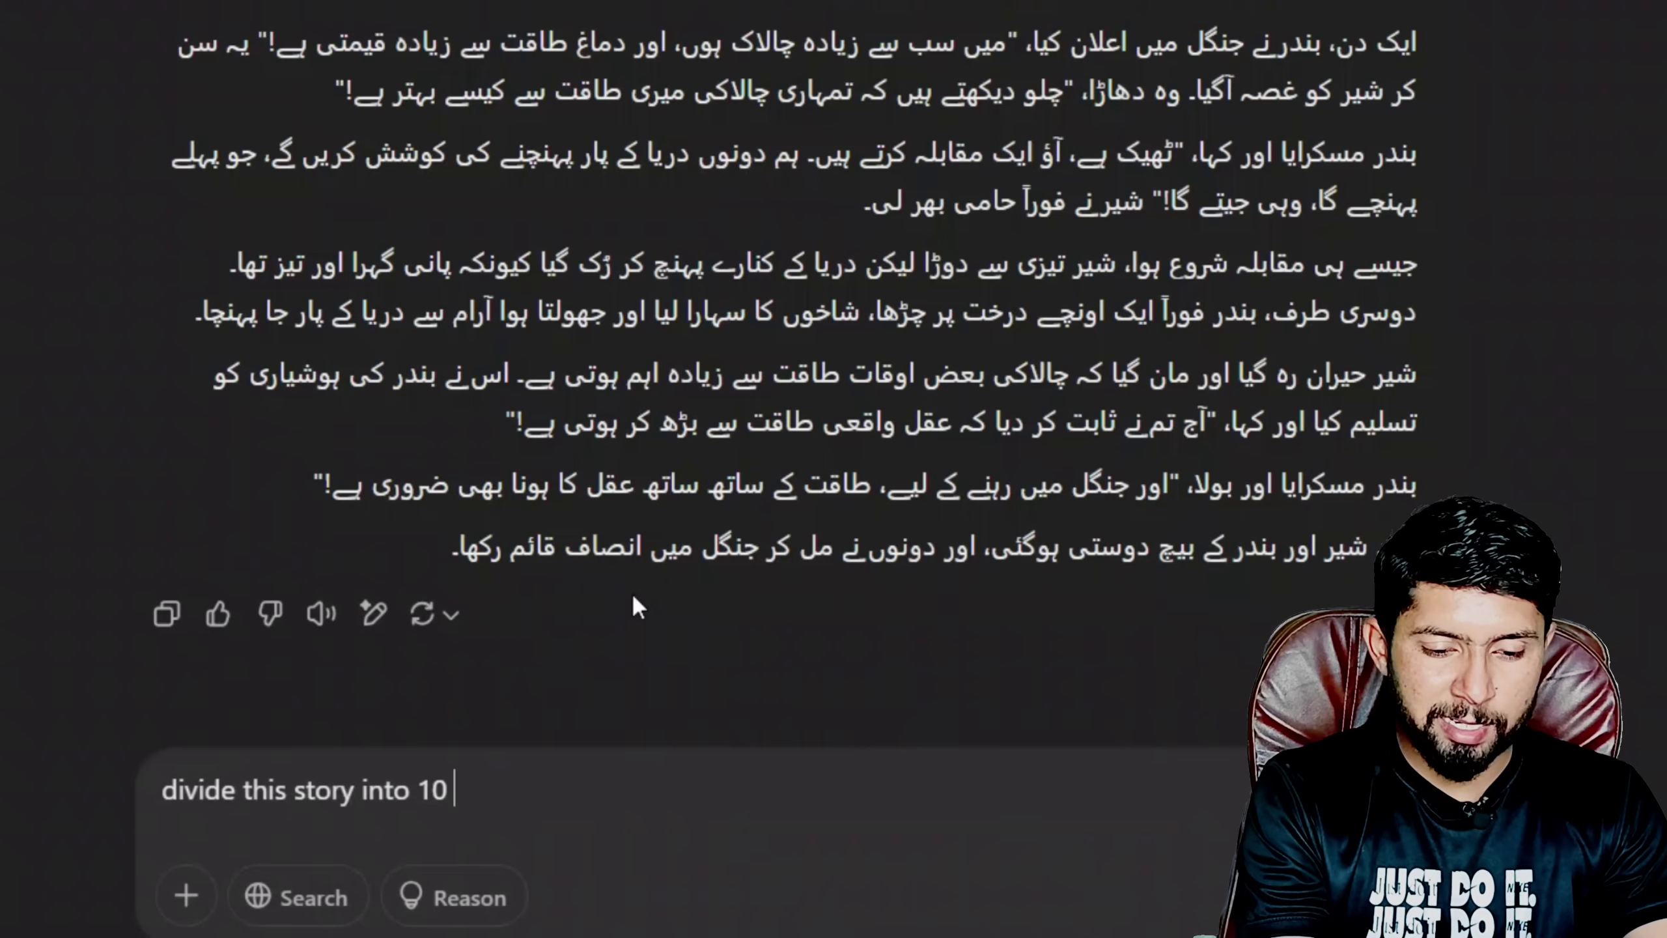
text(di)
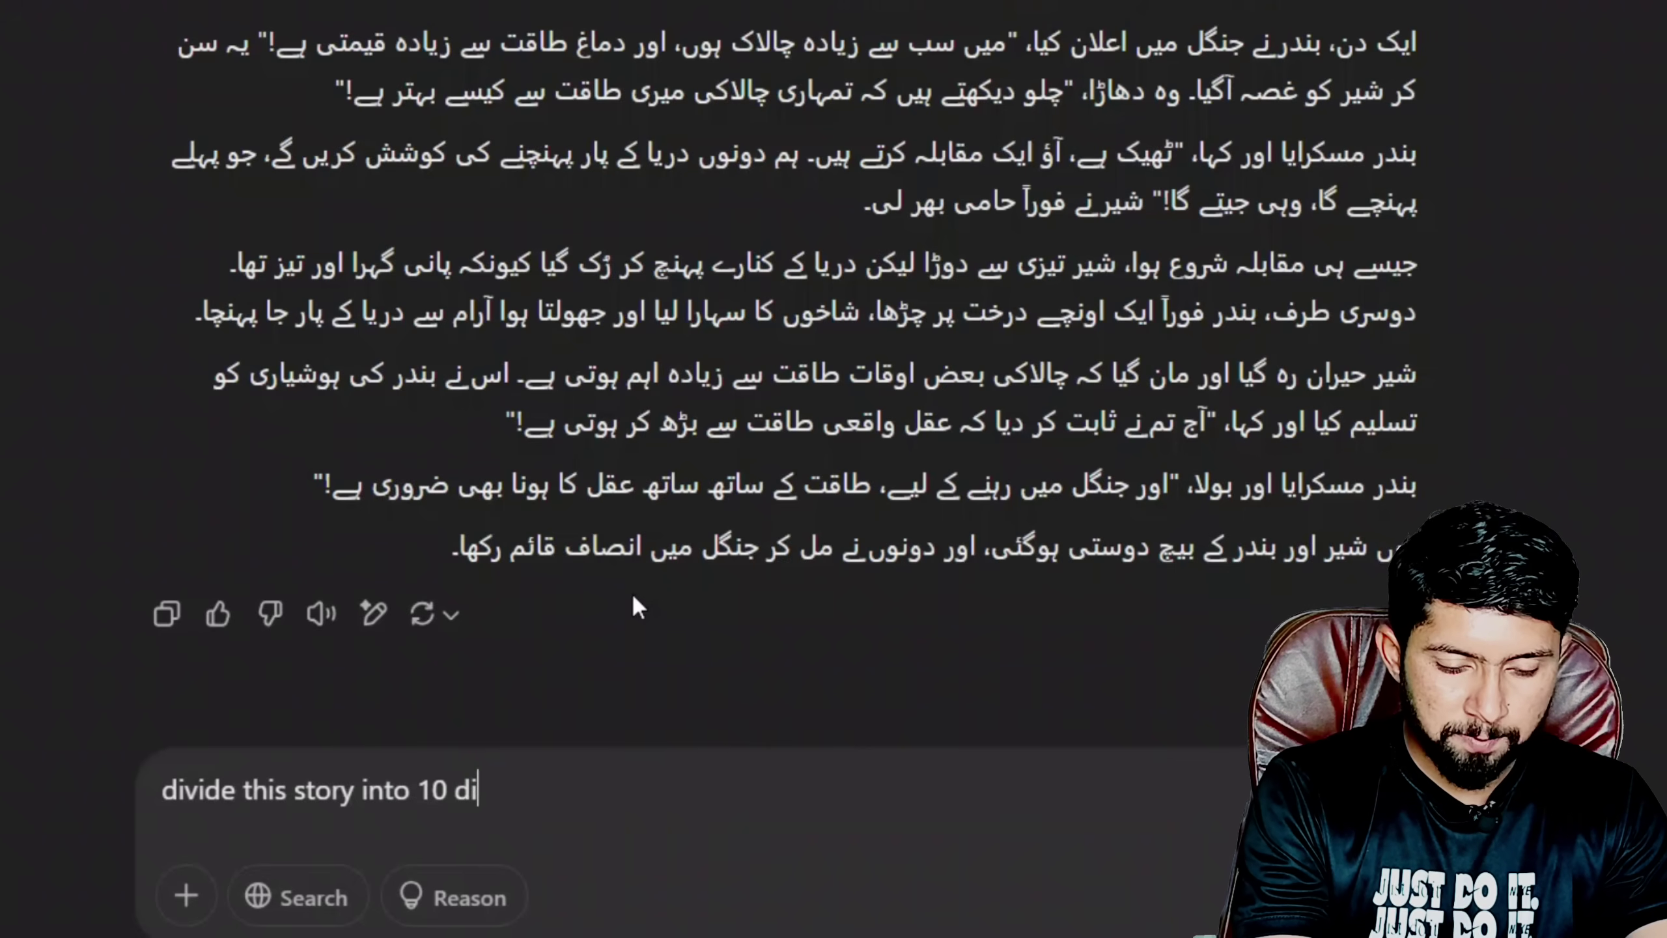
text(fferent scenes )
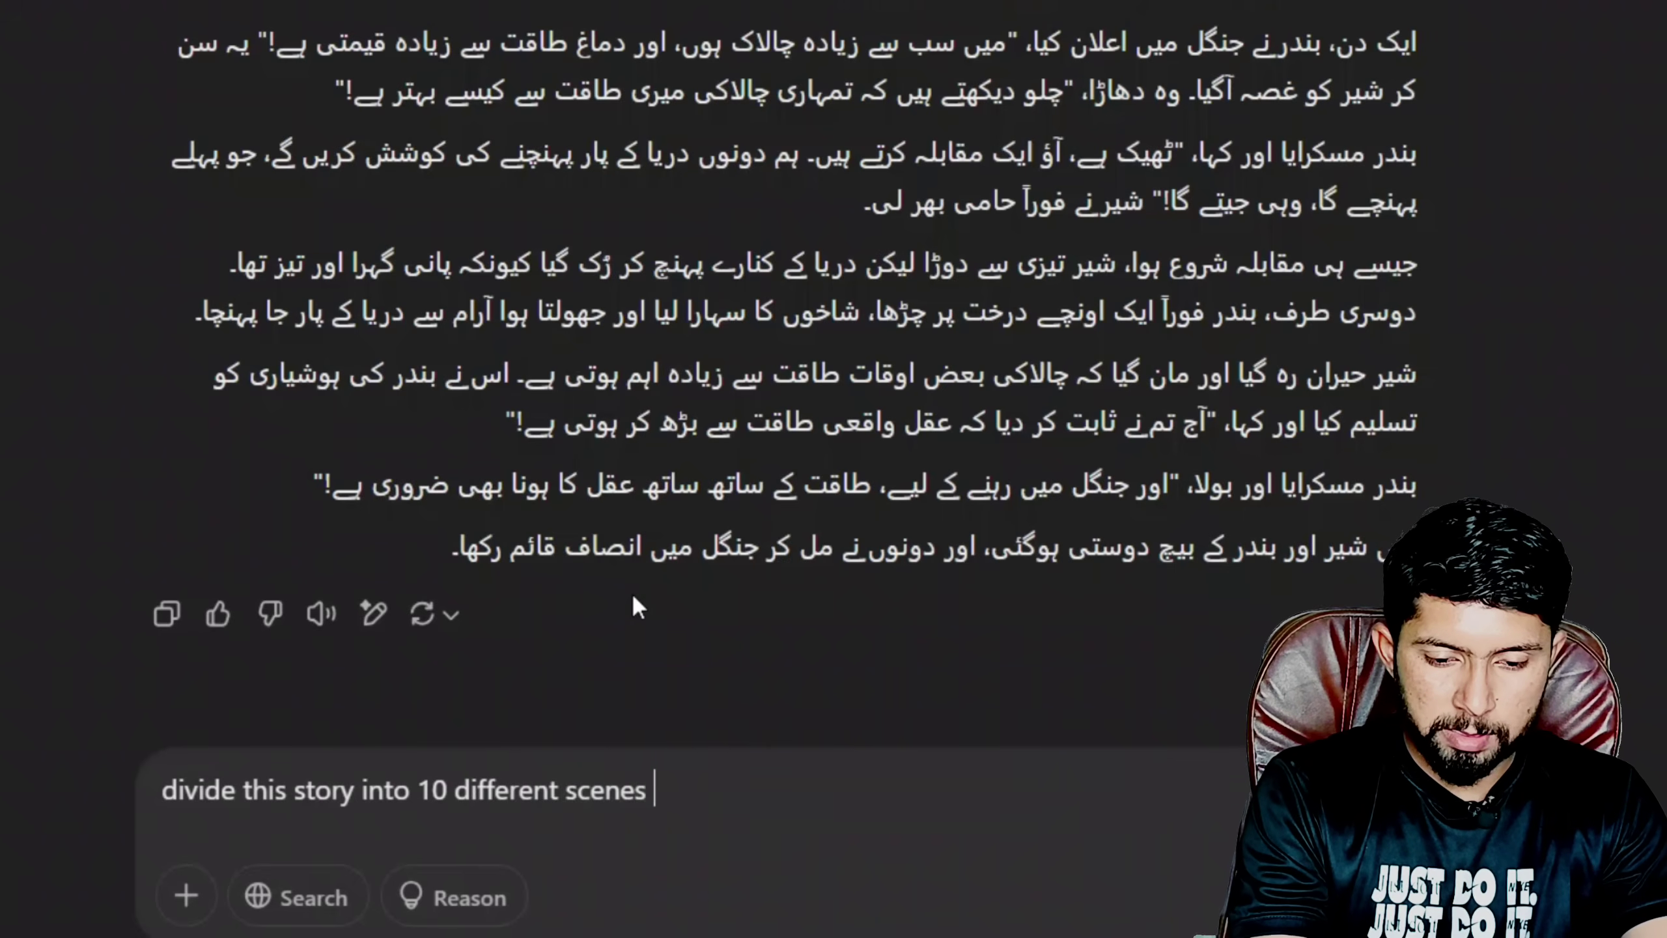
text(and write)
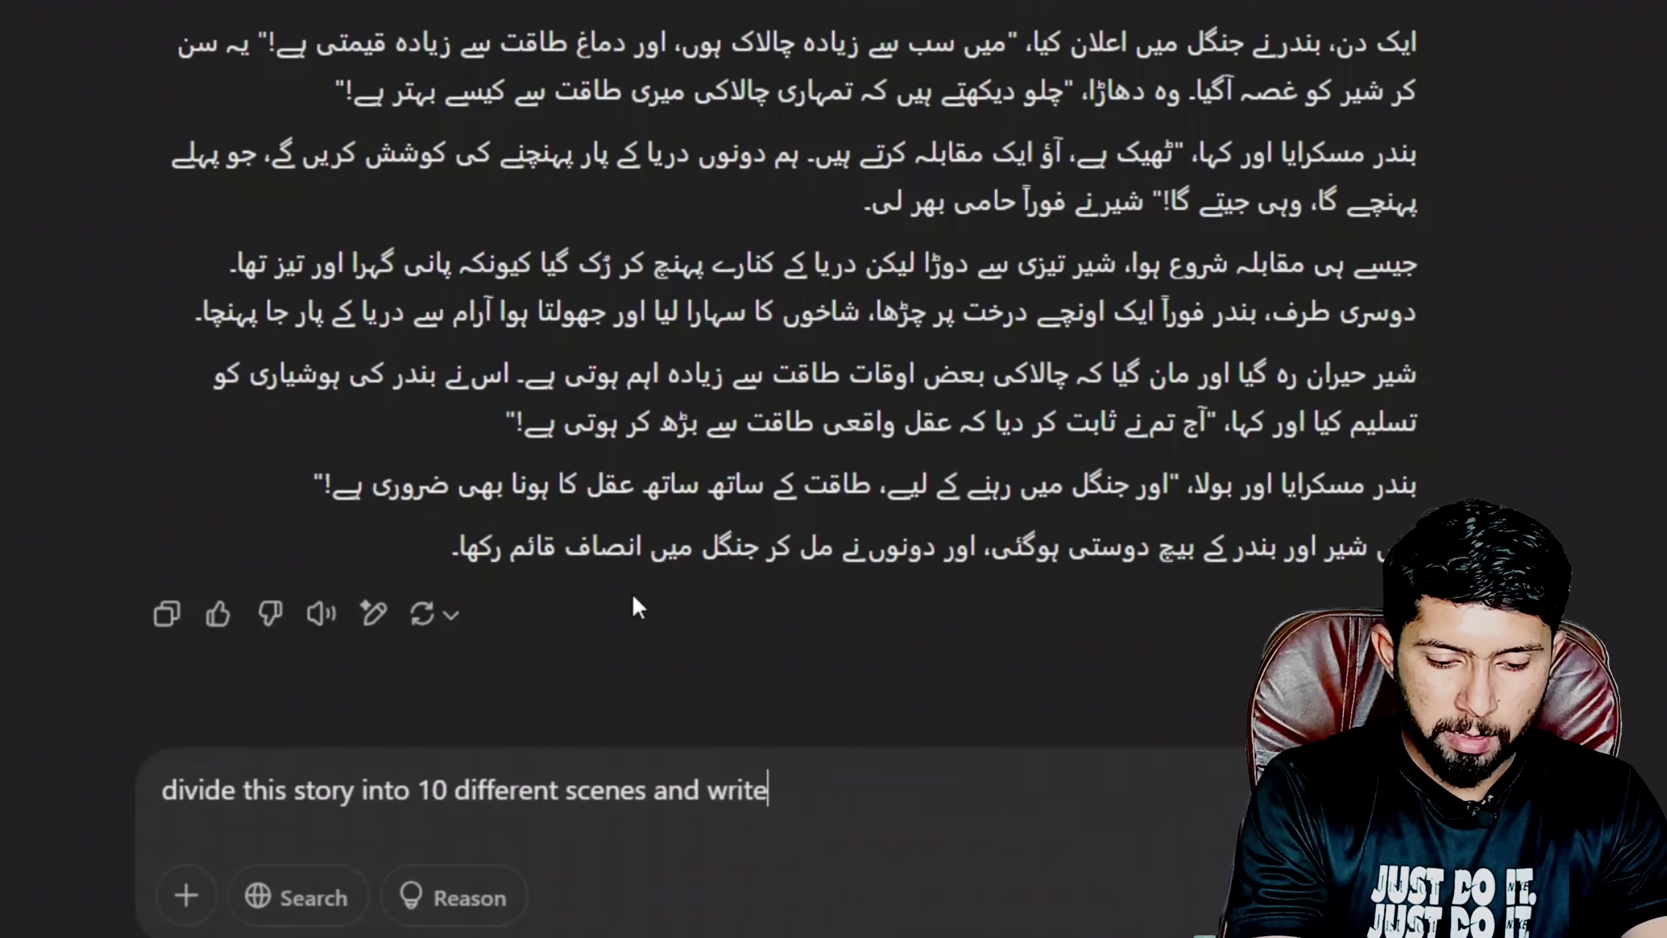
text( image prom)
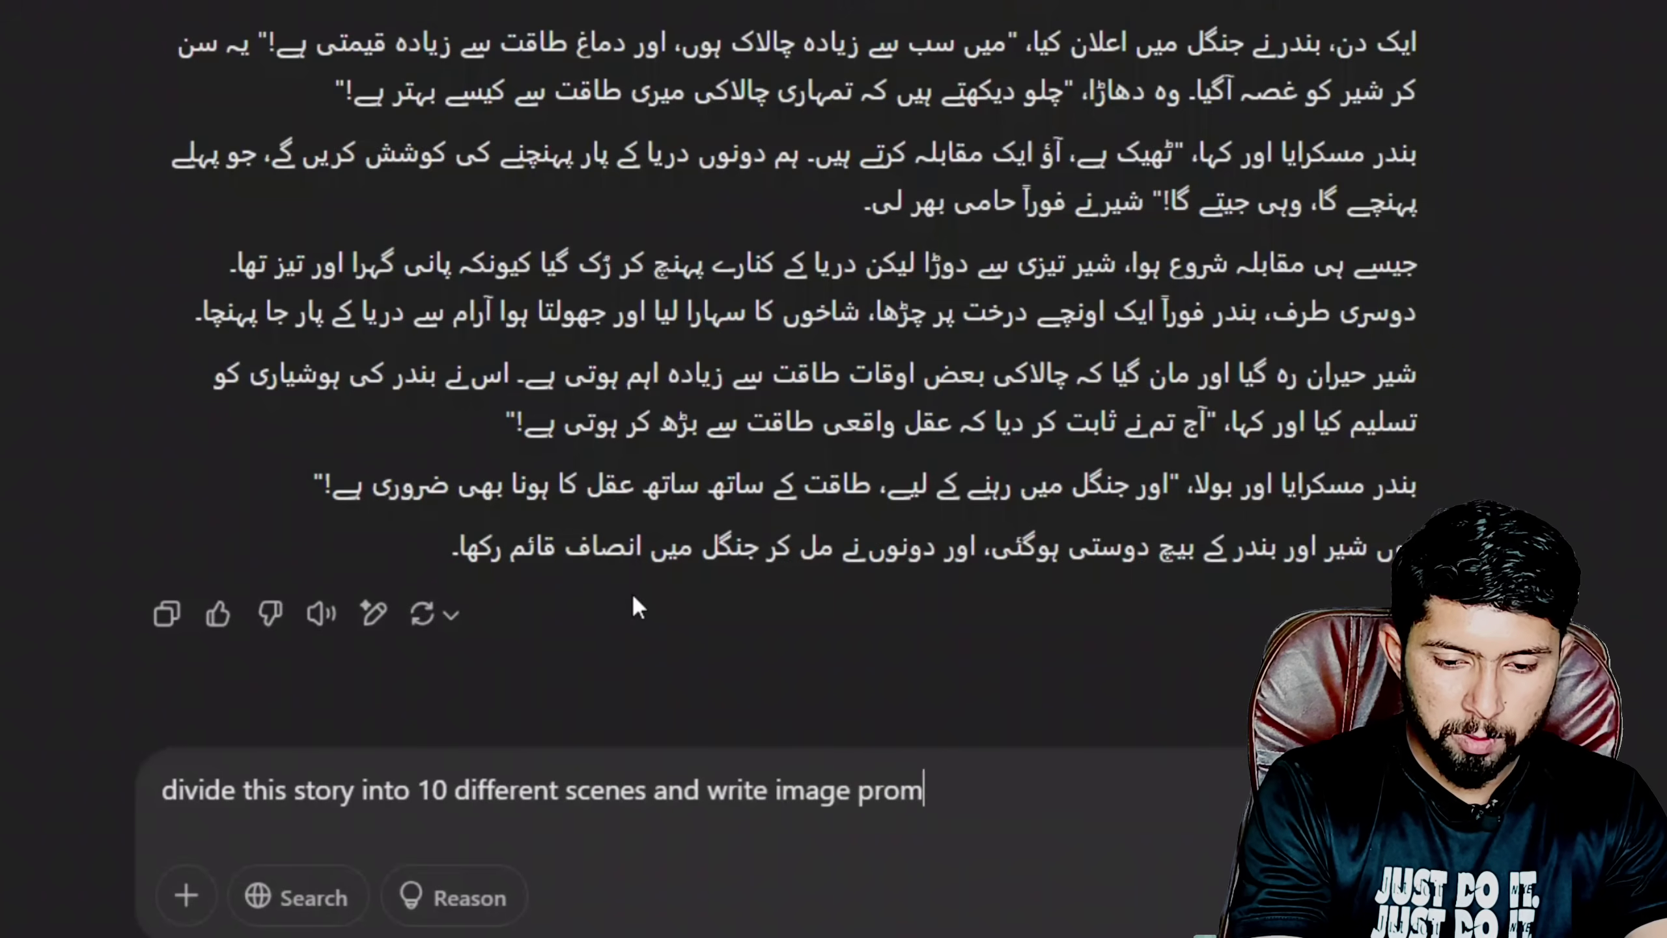
text(pts in )
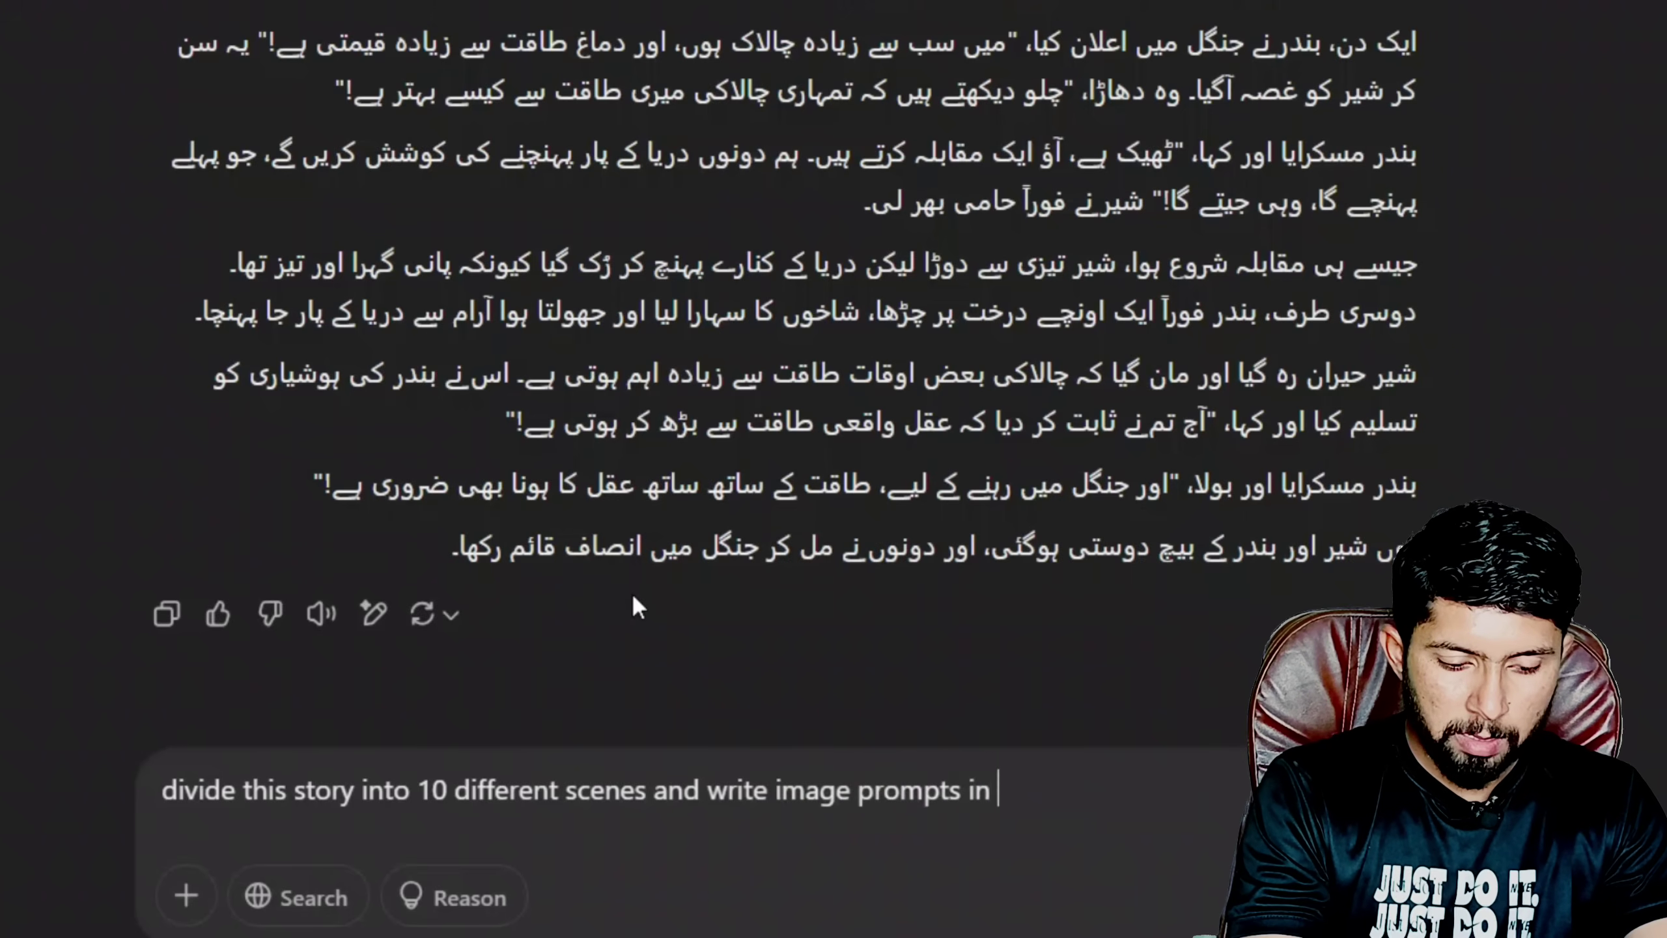
text(details)
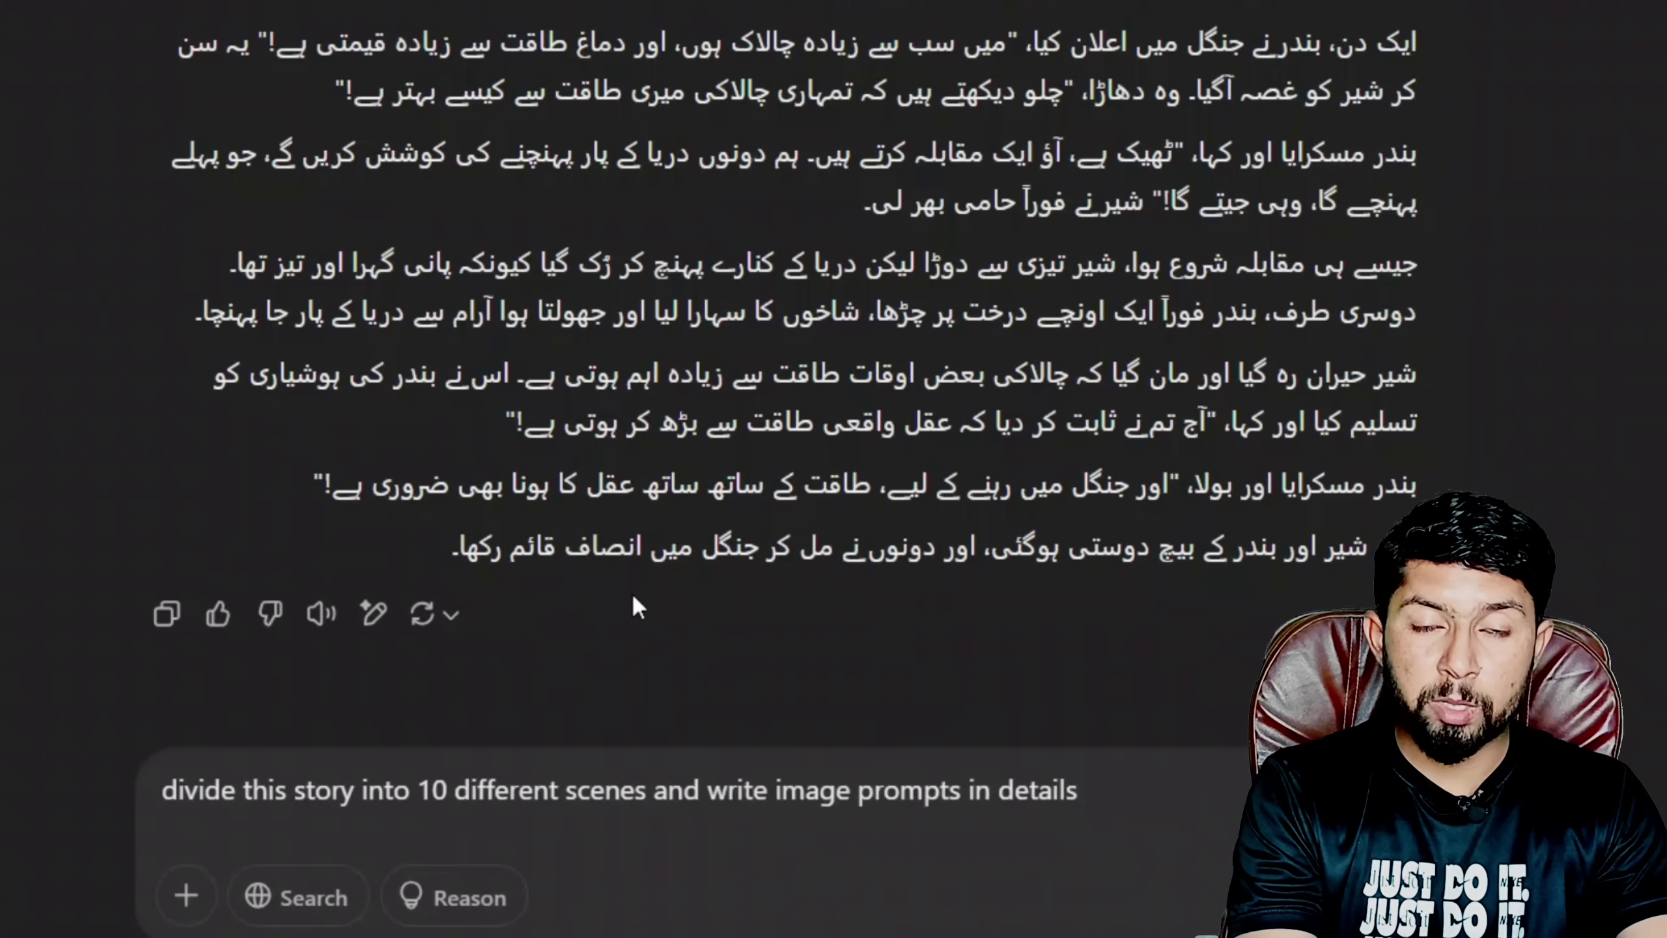
text( for each scen)
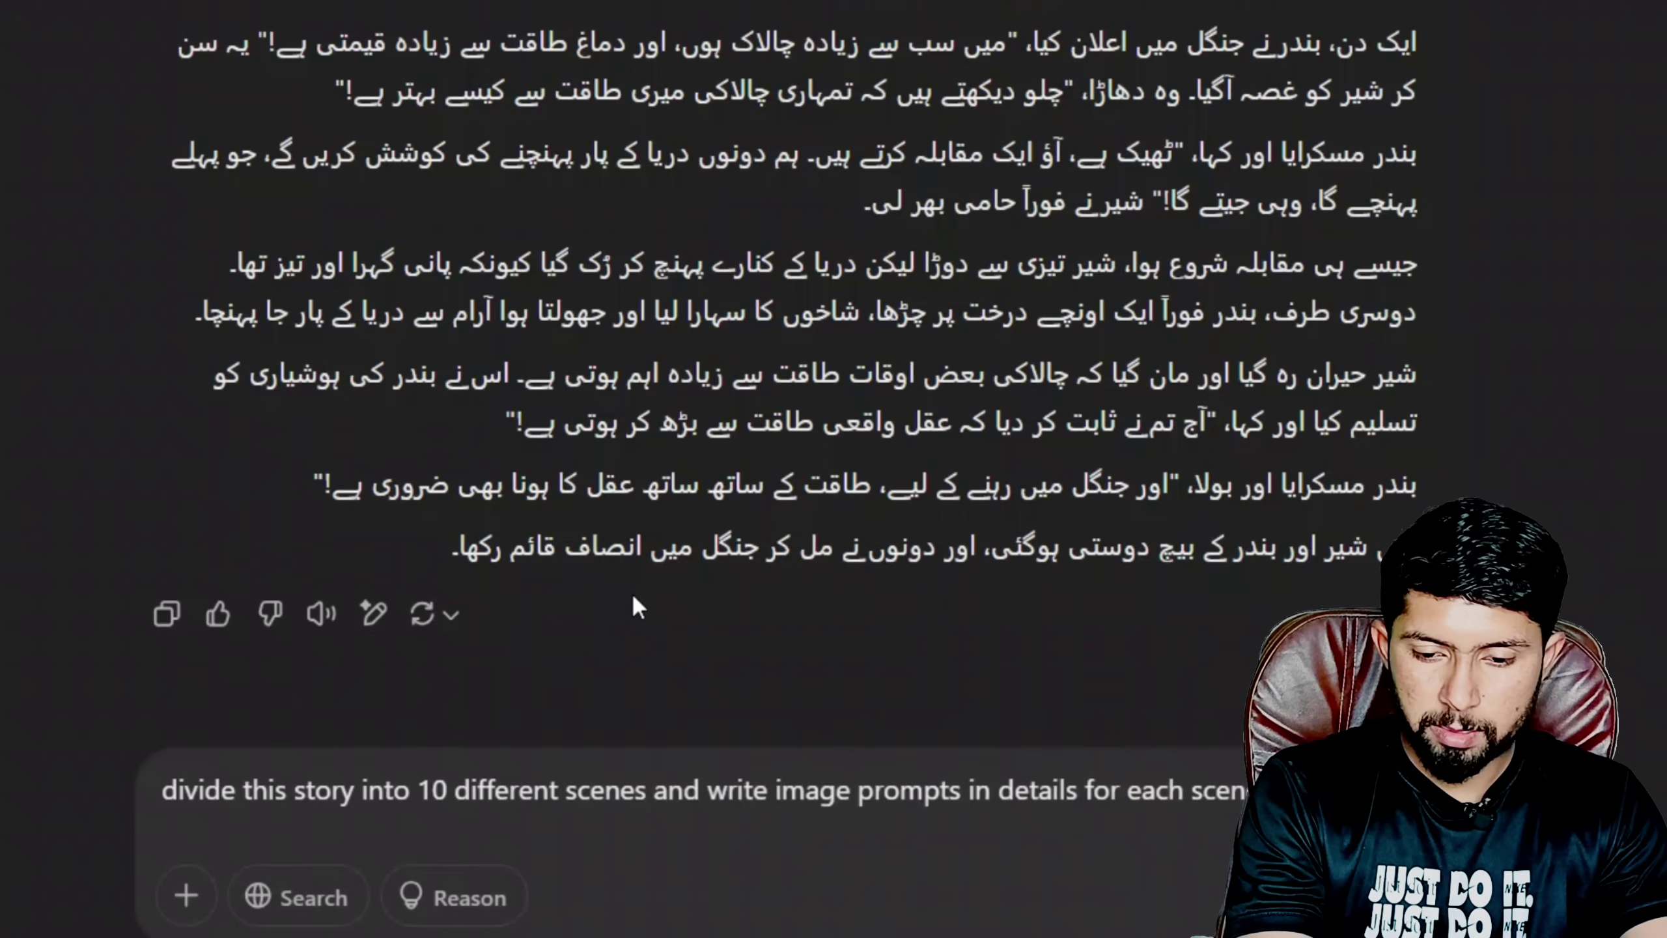
text(charac)
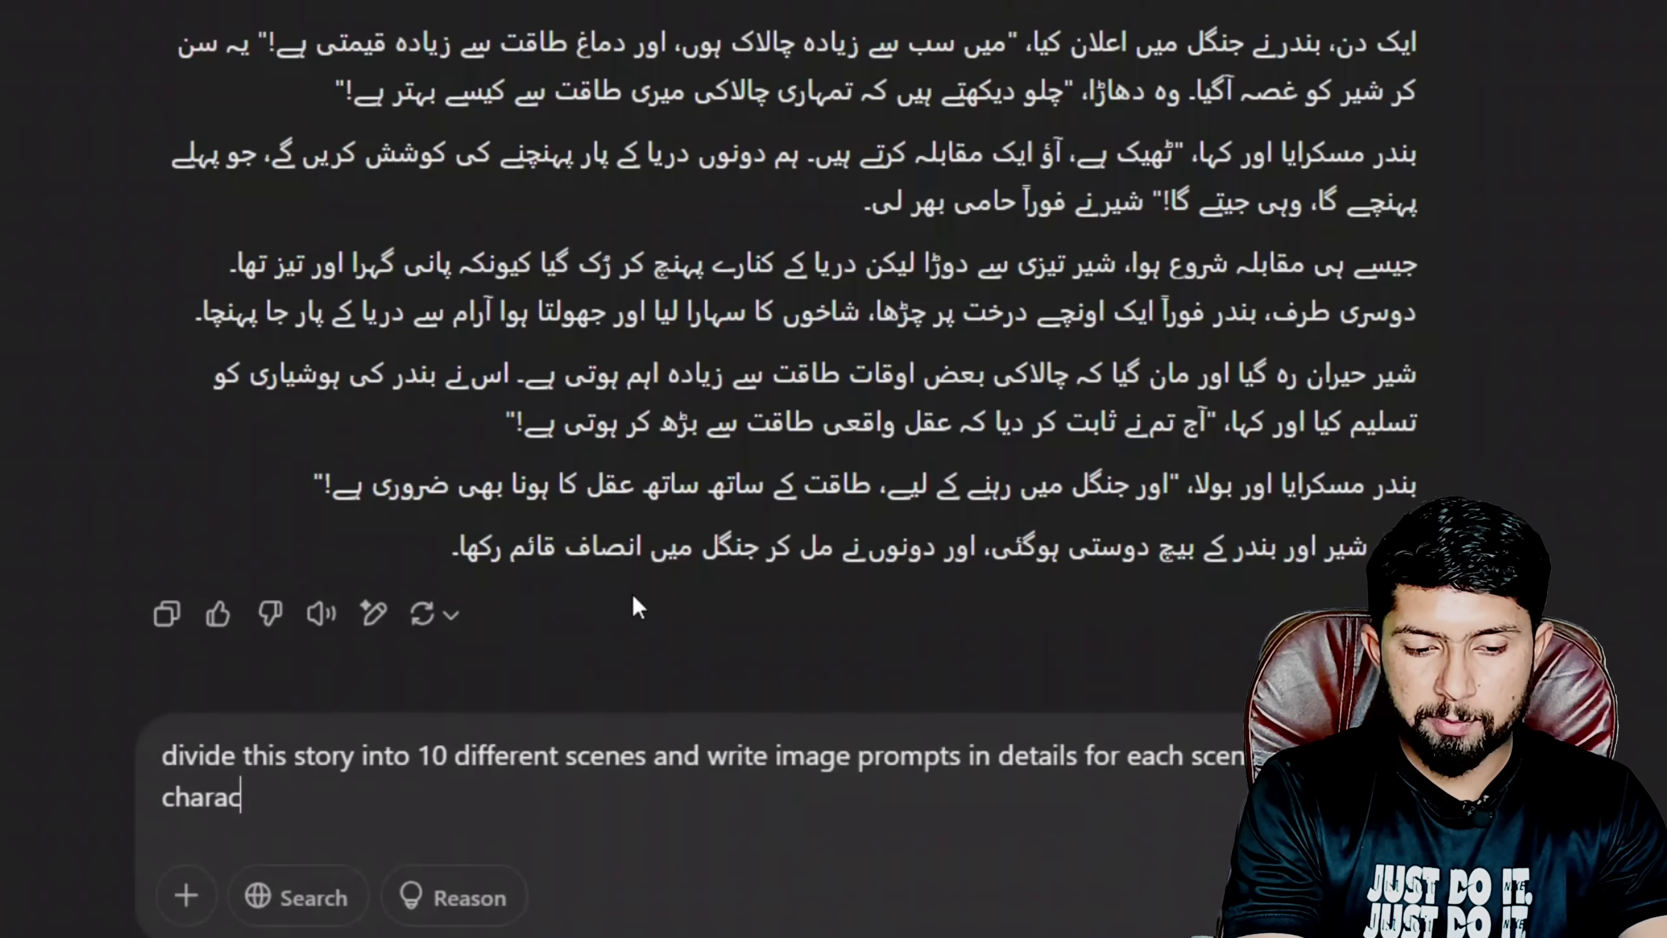
text(ter co)
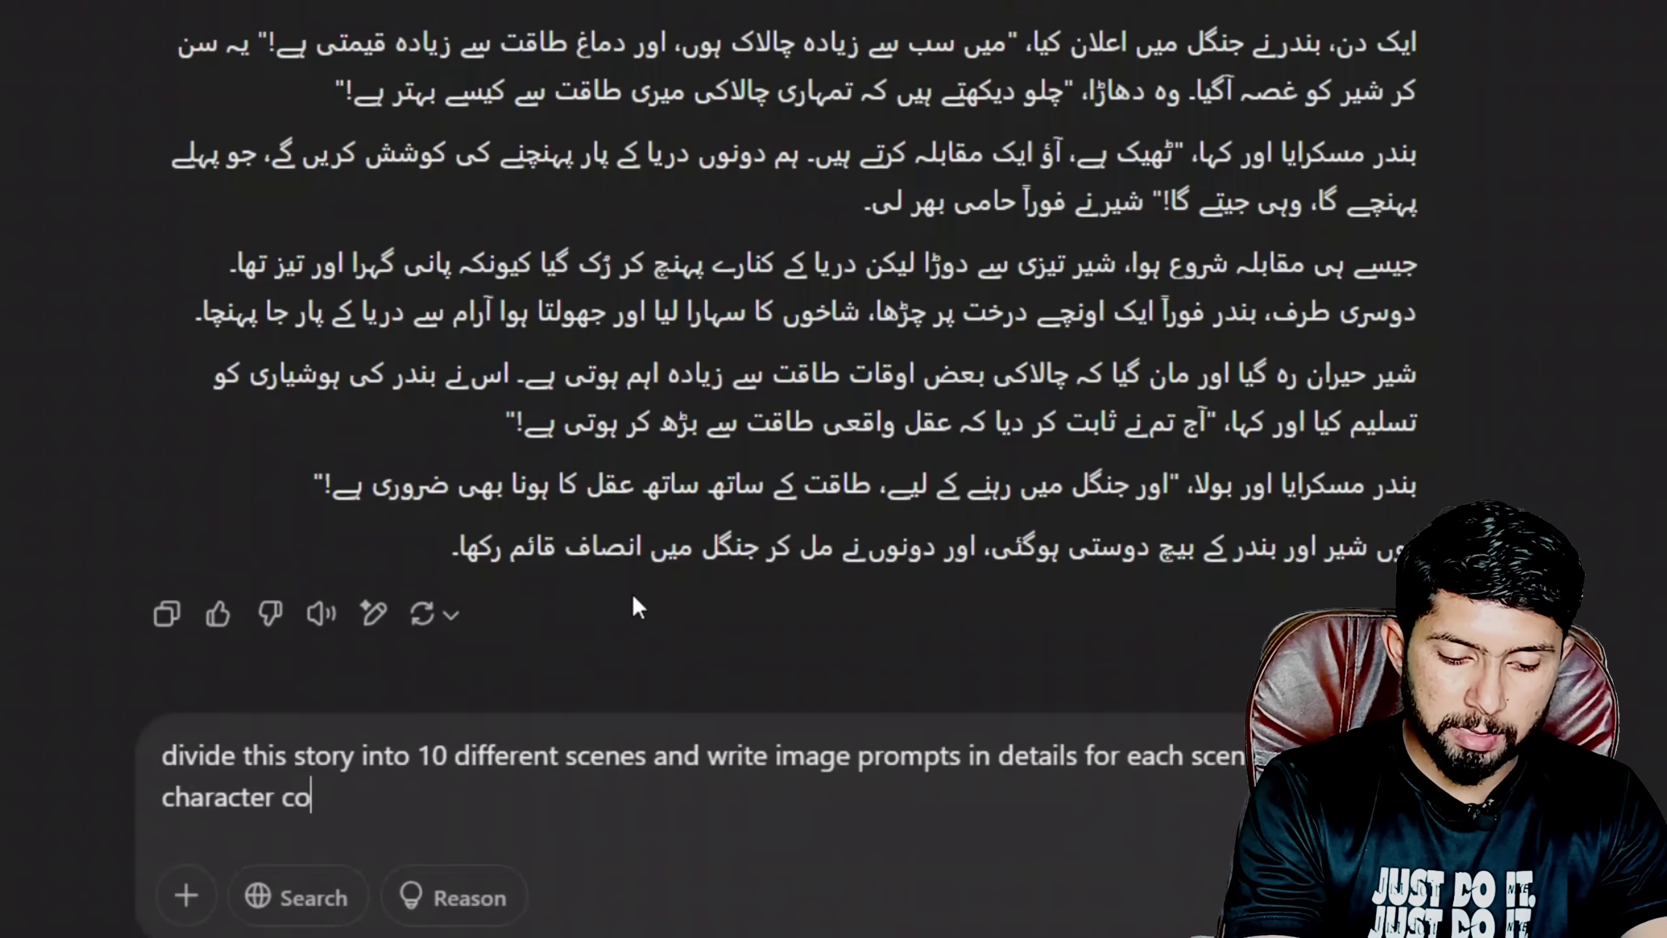
text(nsistan)
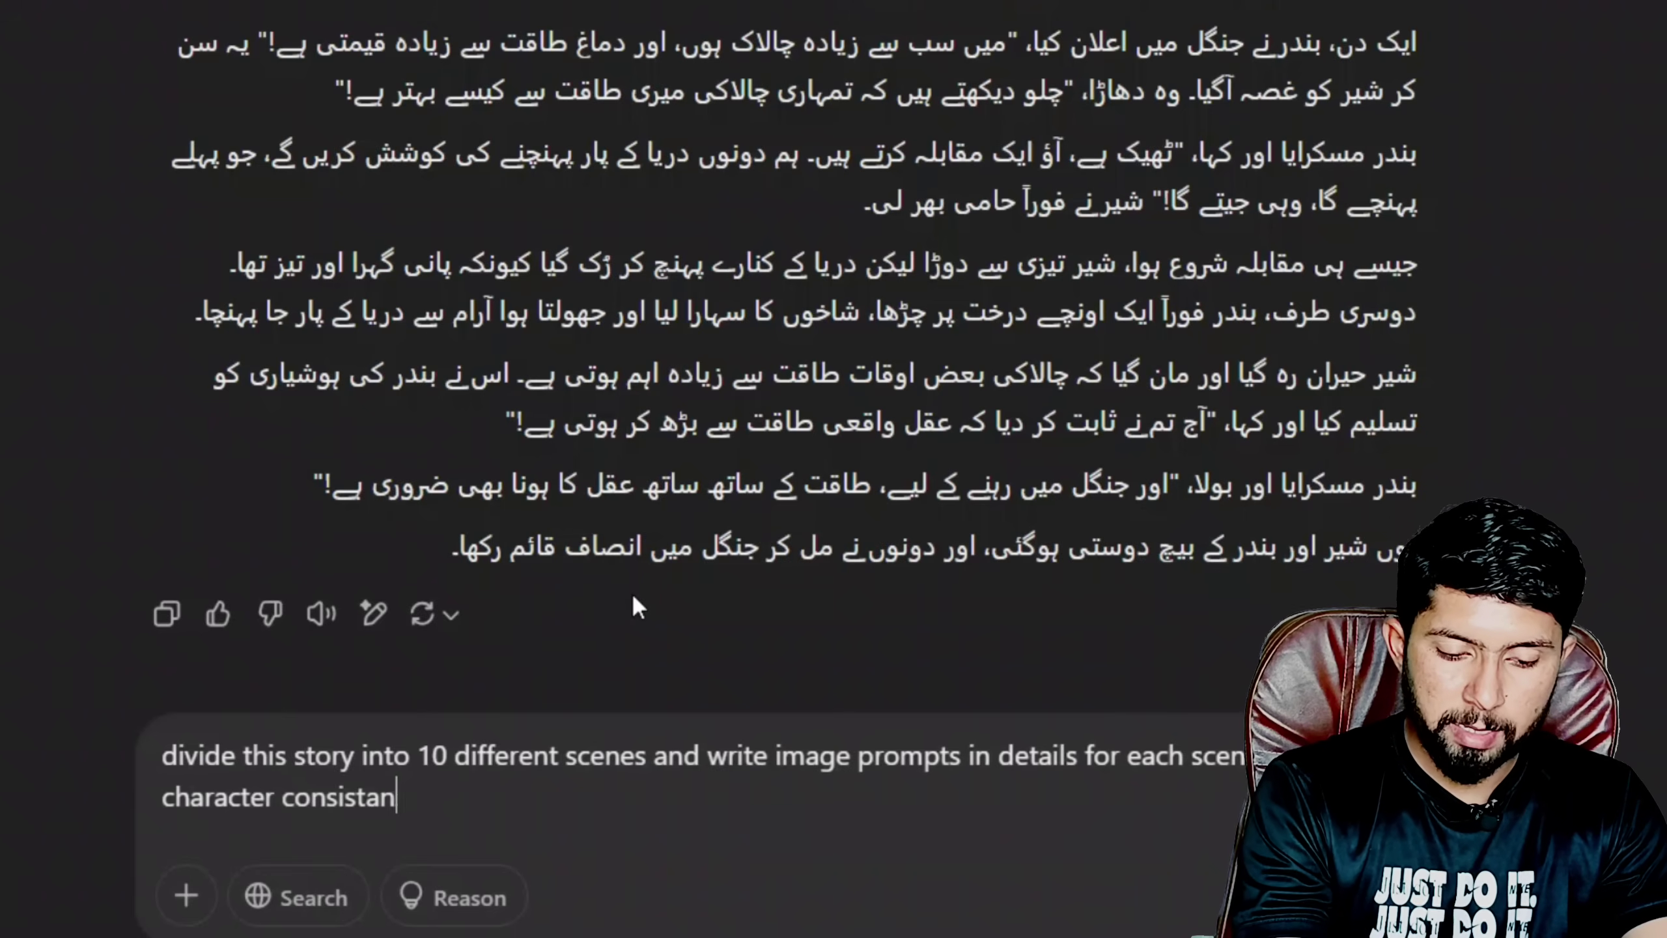
text(xsy)
key(Return)
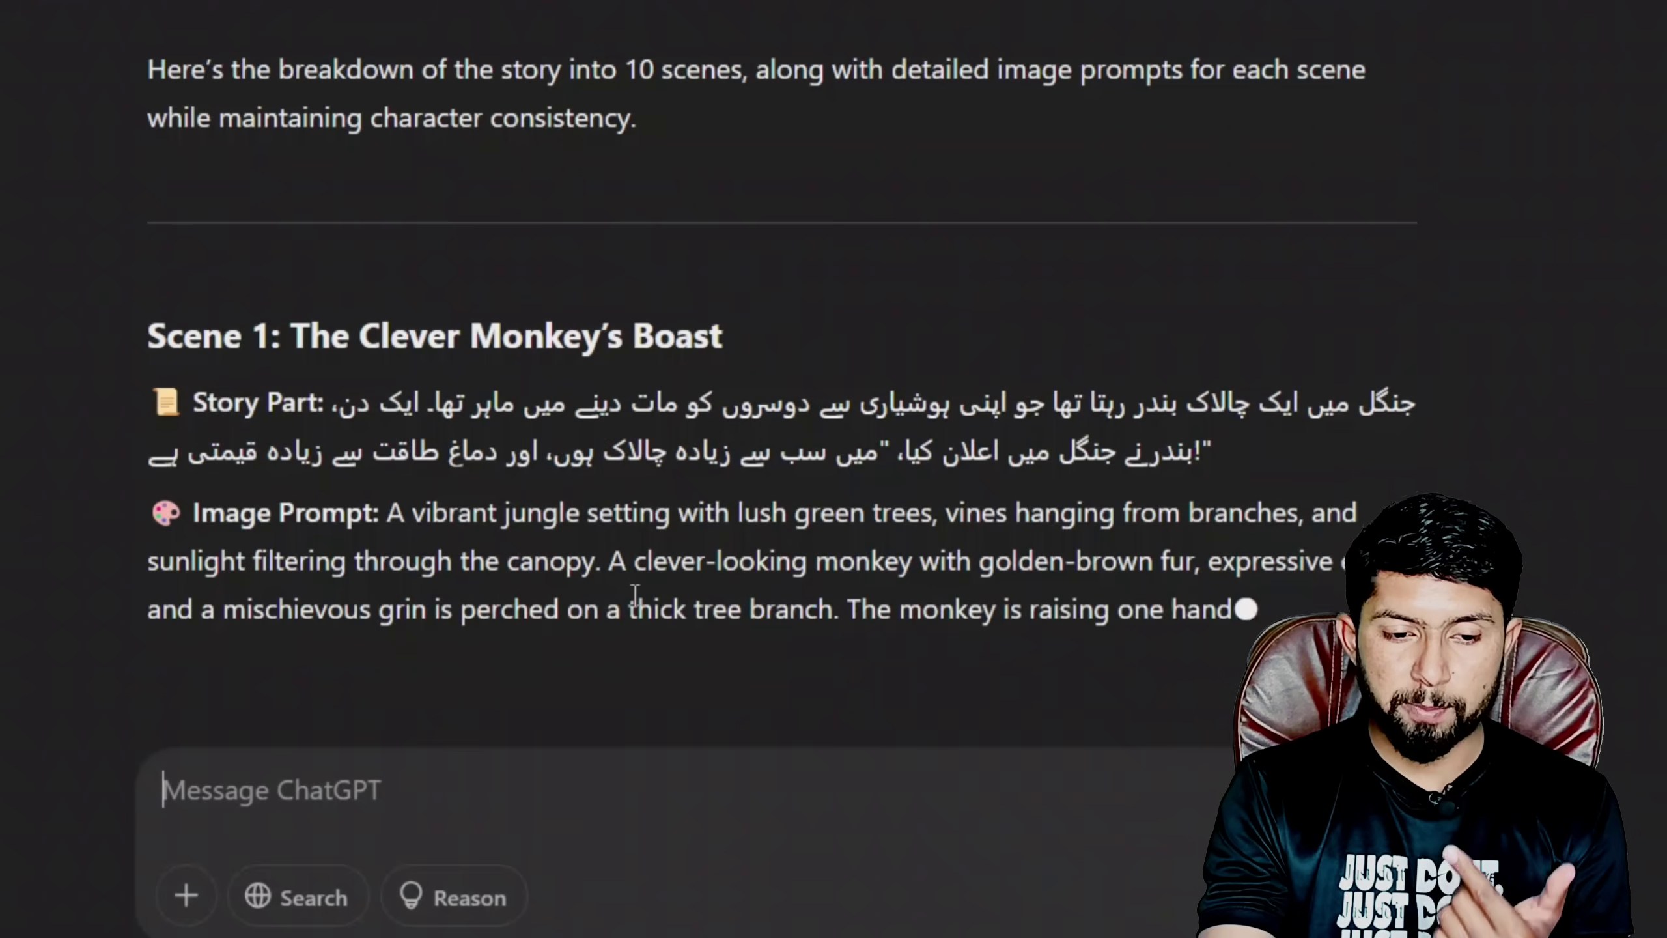
scroll(751, 485, down, 4)
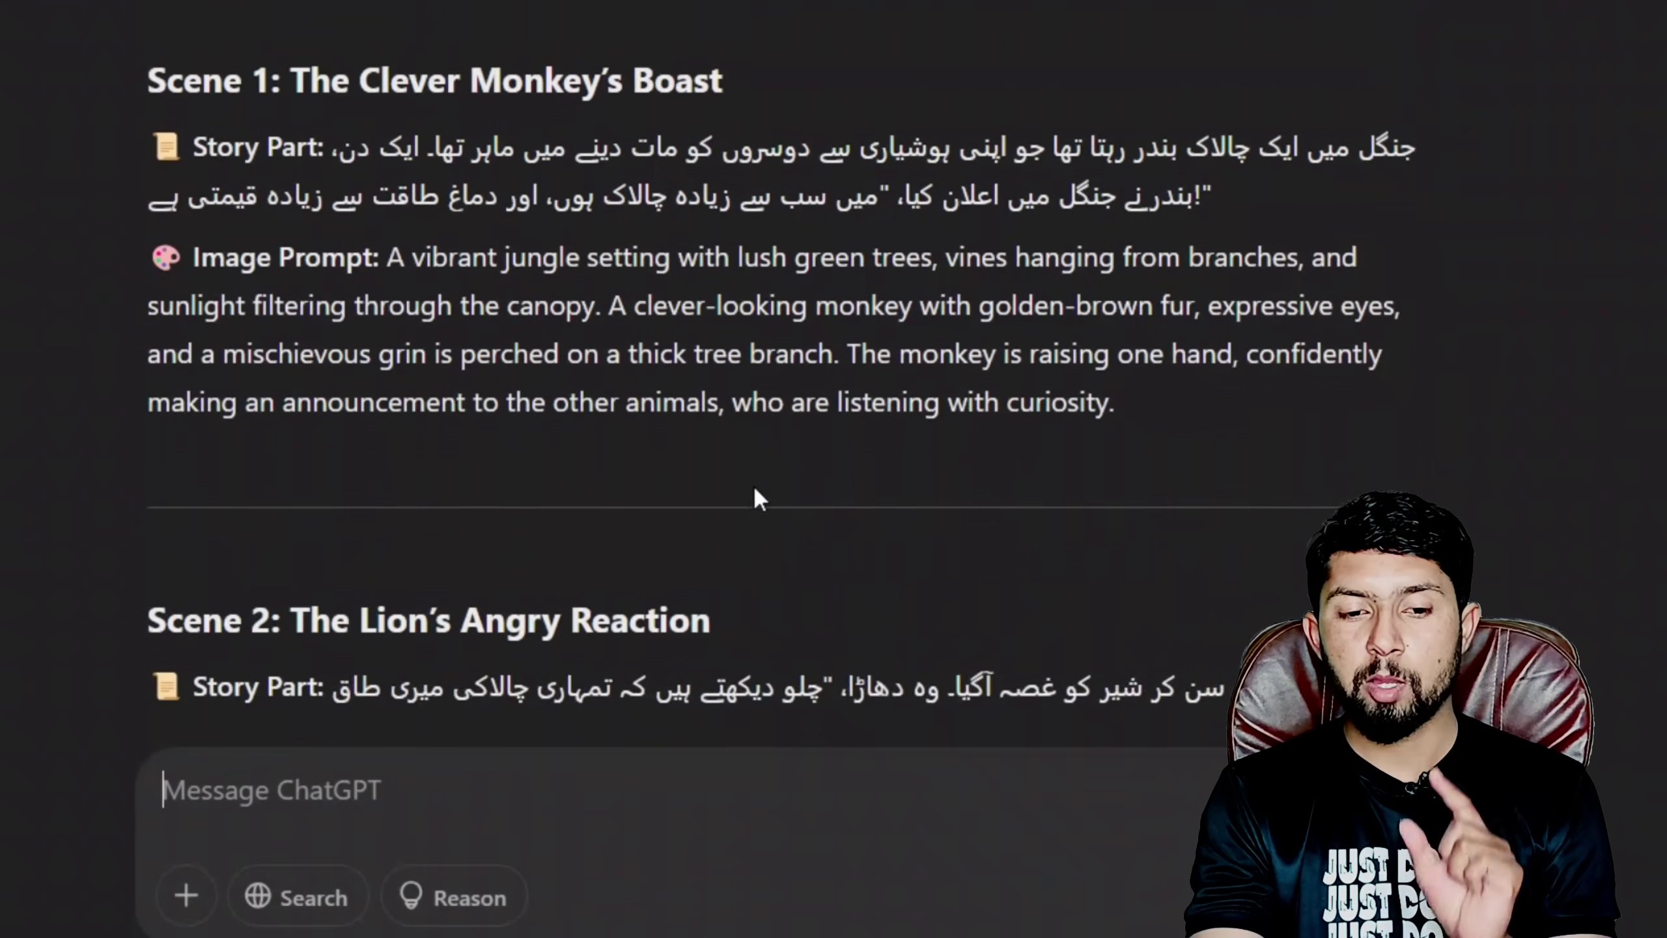
scroll(753, 499, down, 2)
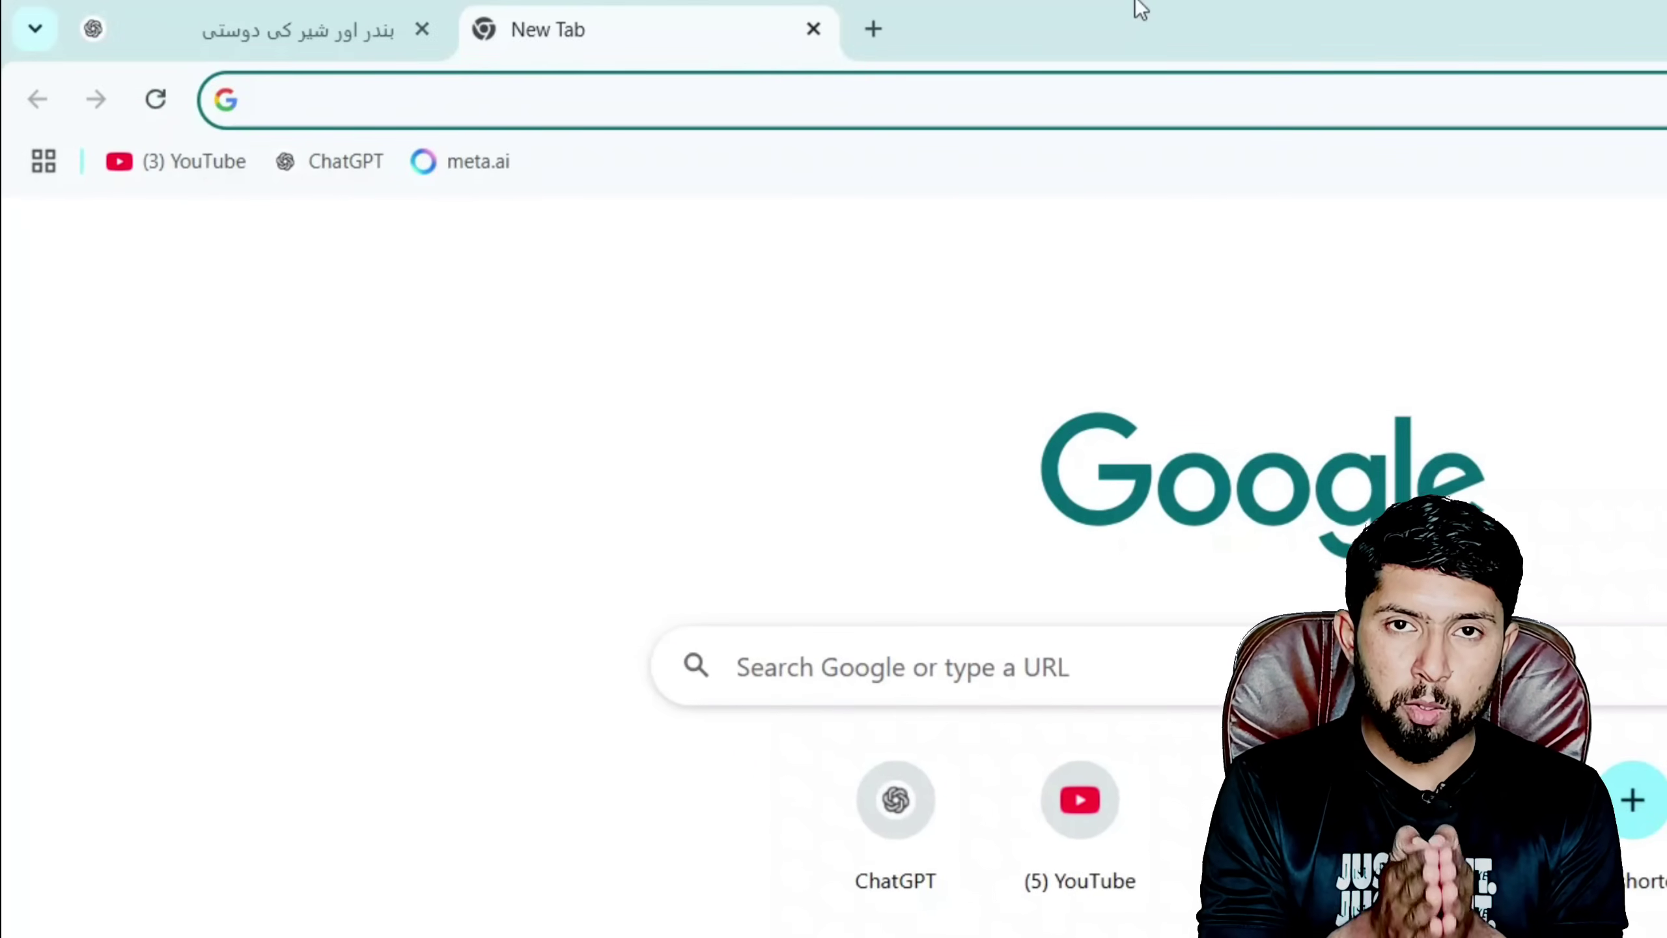
Search Google for "leonardo" in the new browser tab and open the Leonardo AI website.
text(l)
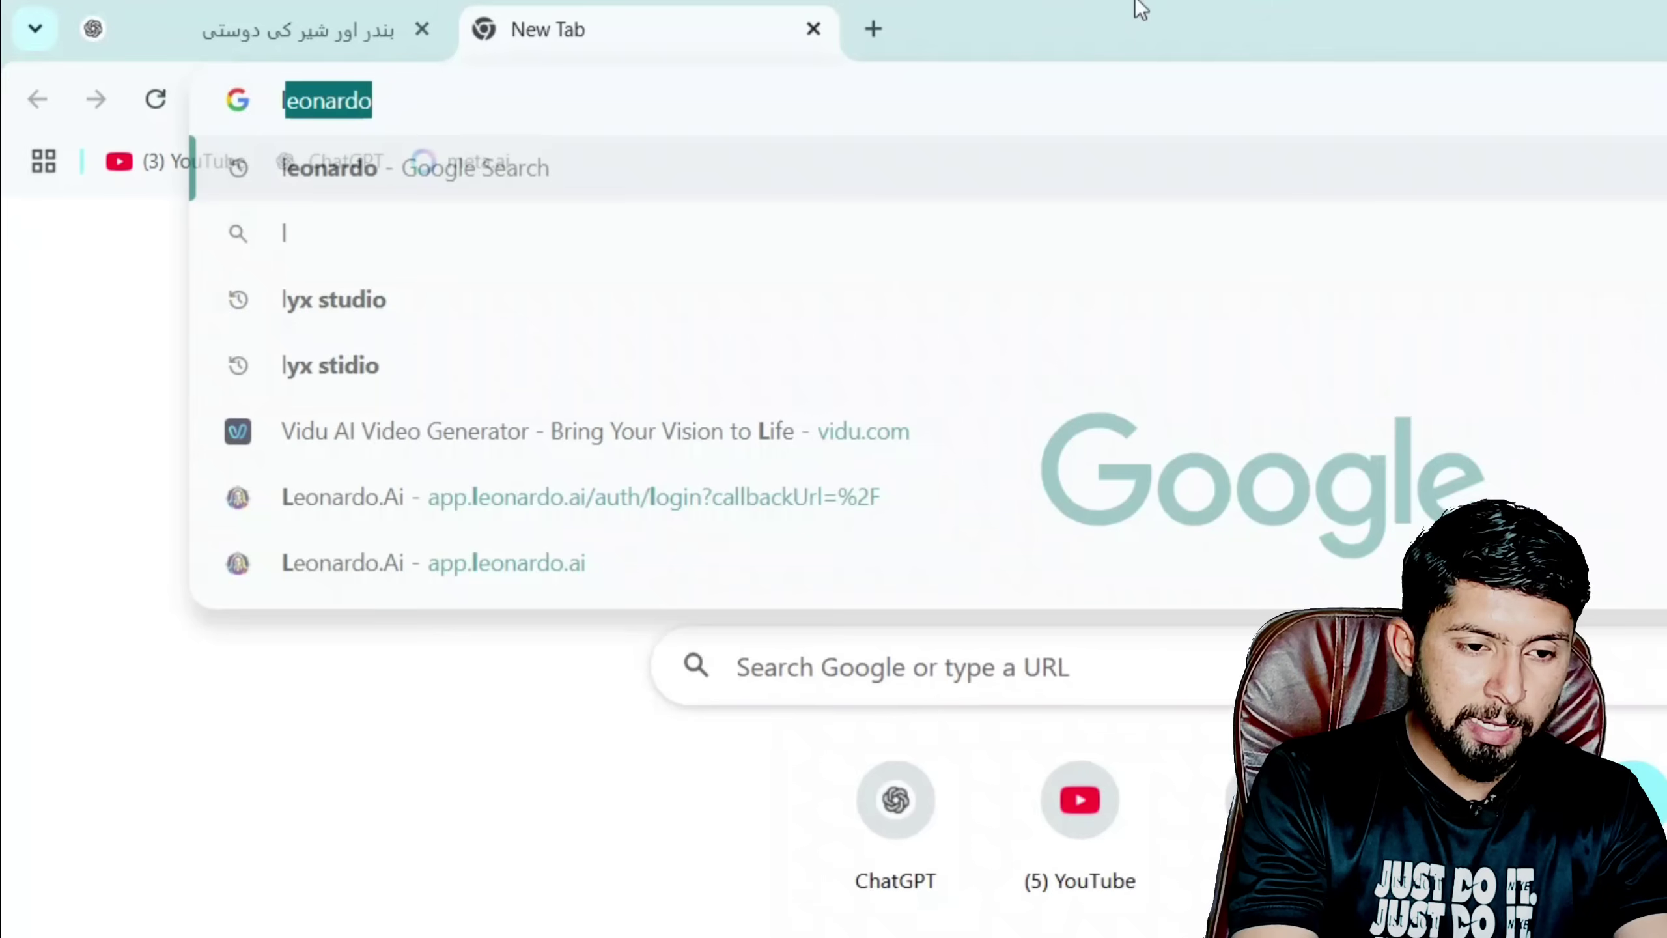
text(e)
key(Return)
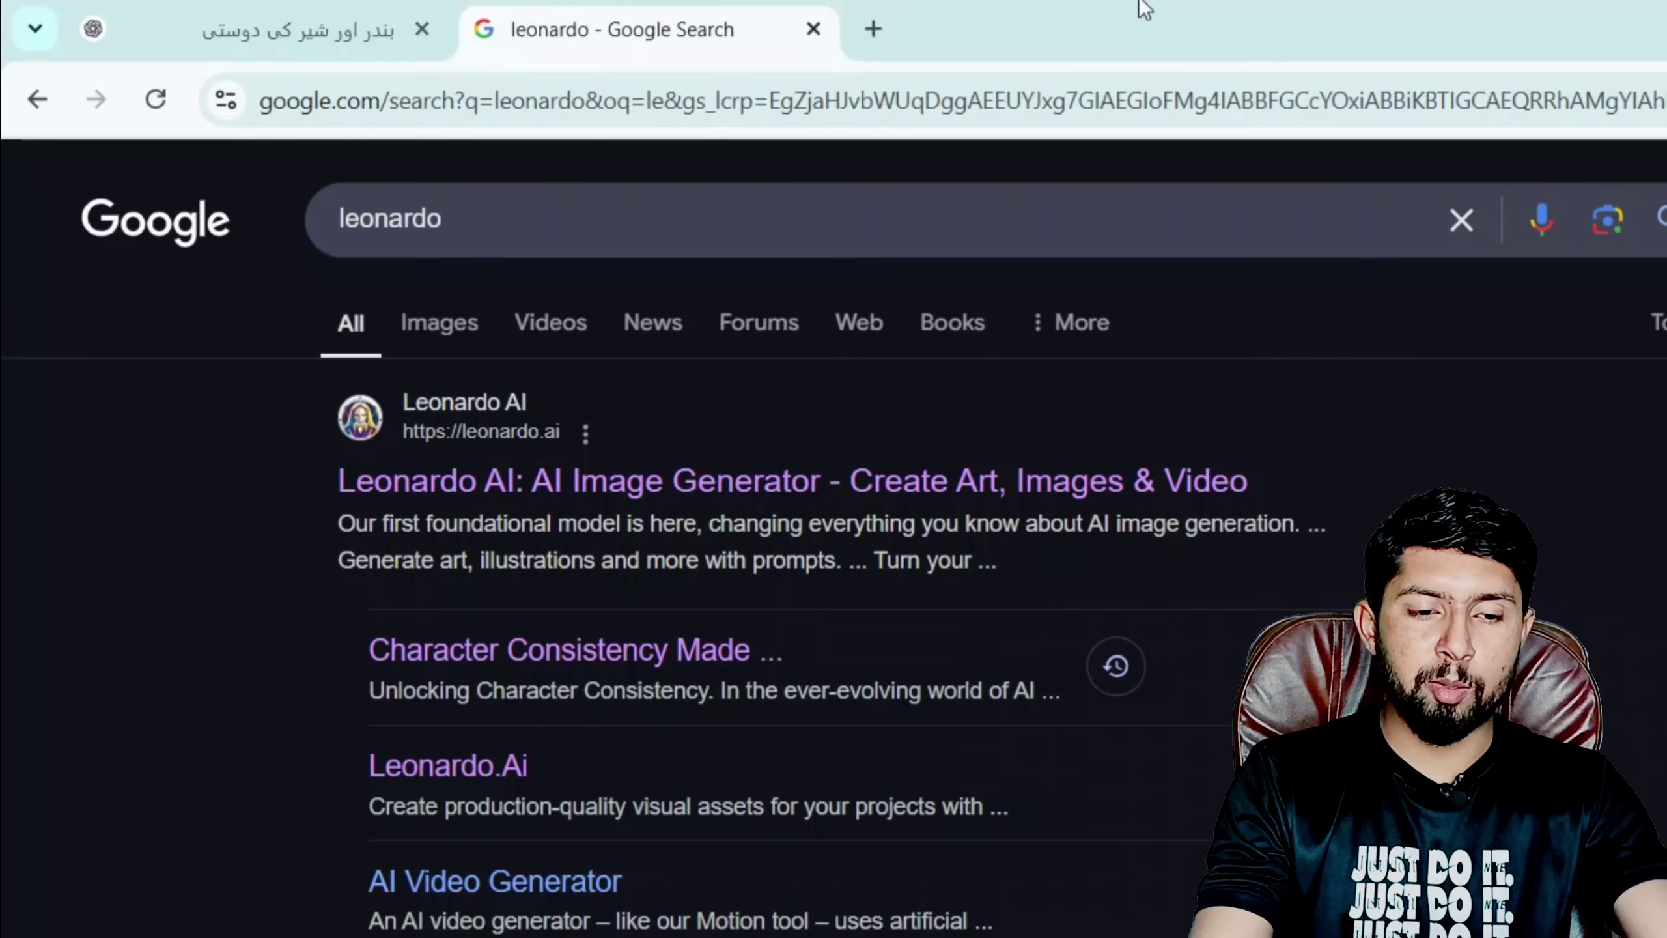
click(784, 504)
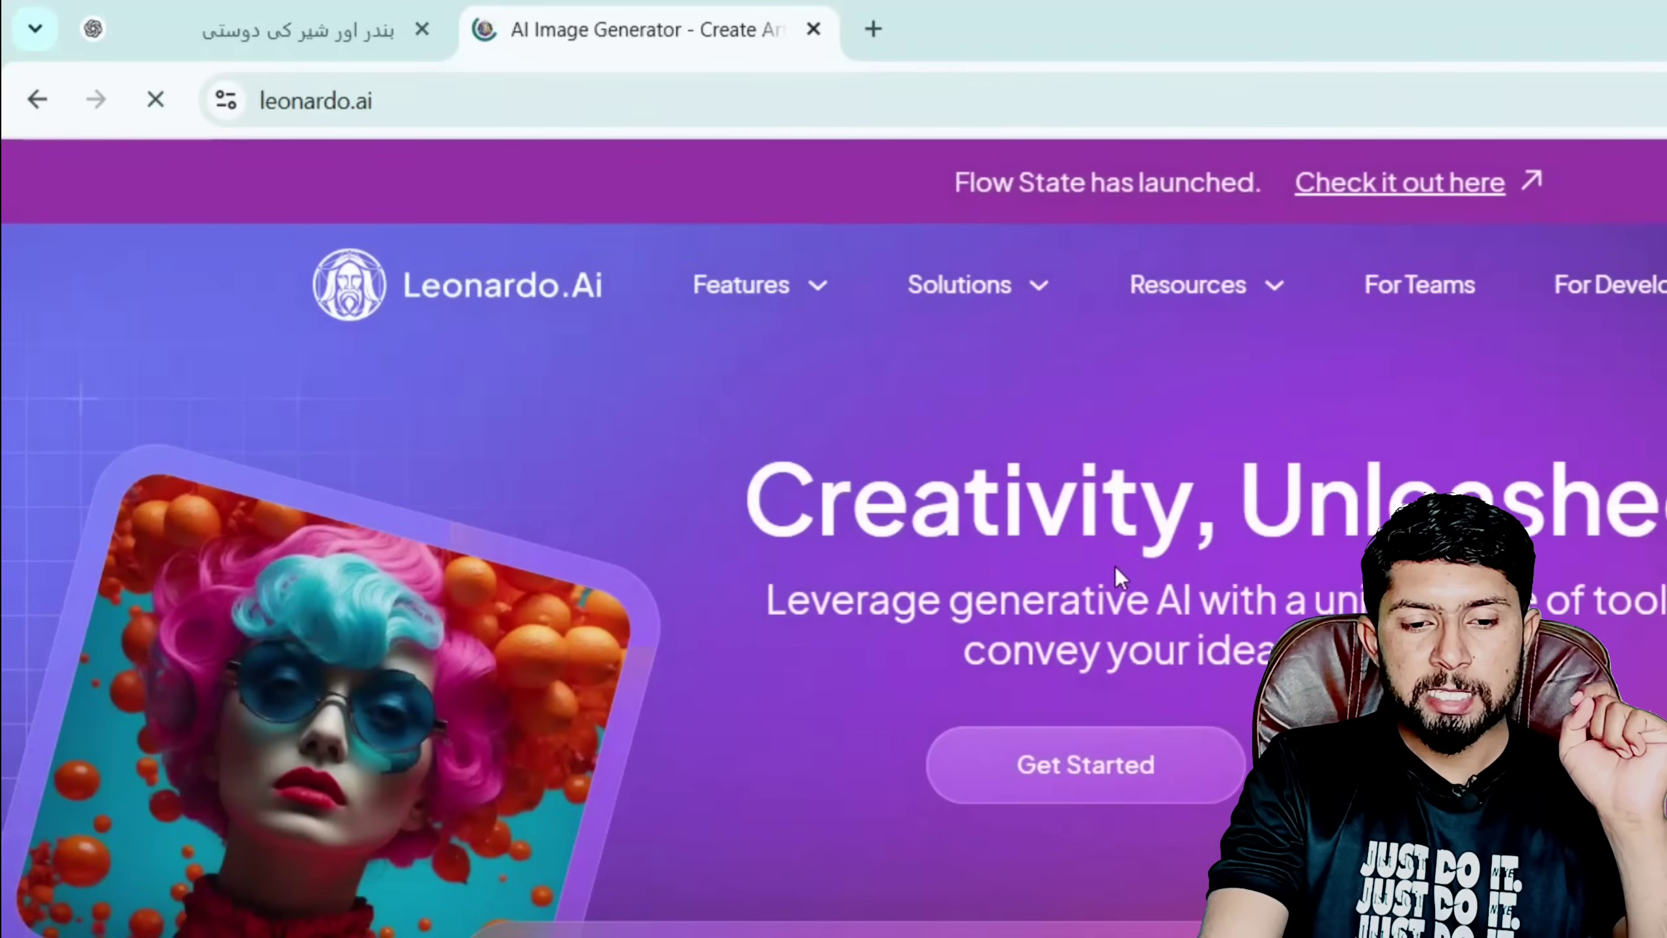
Get started on Leonardo.Ai and sign in with the second listed Google account.
click(1061, 761)
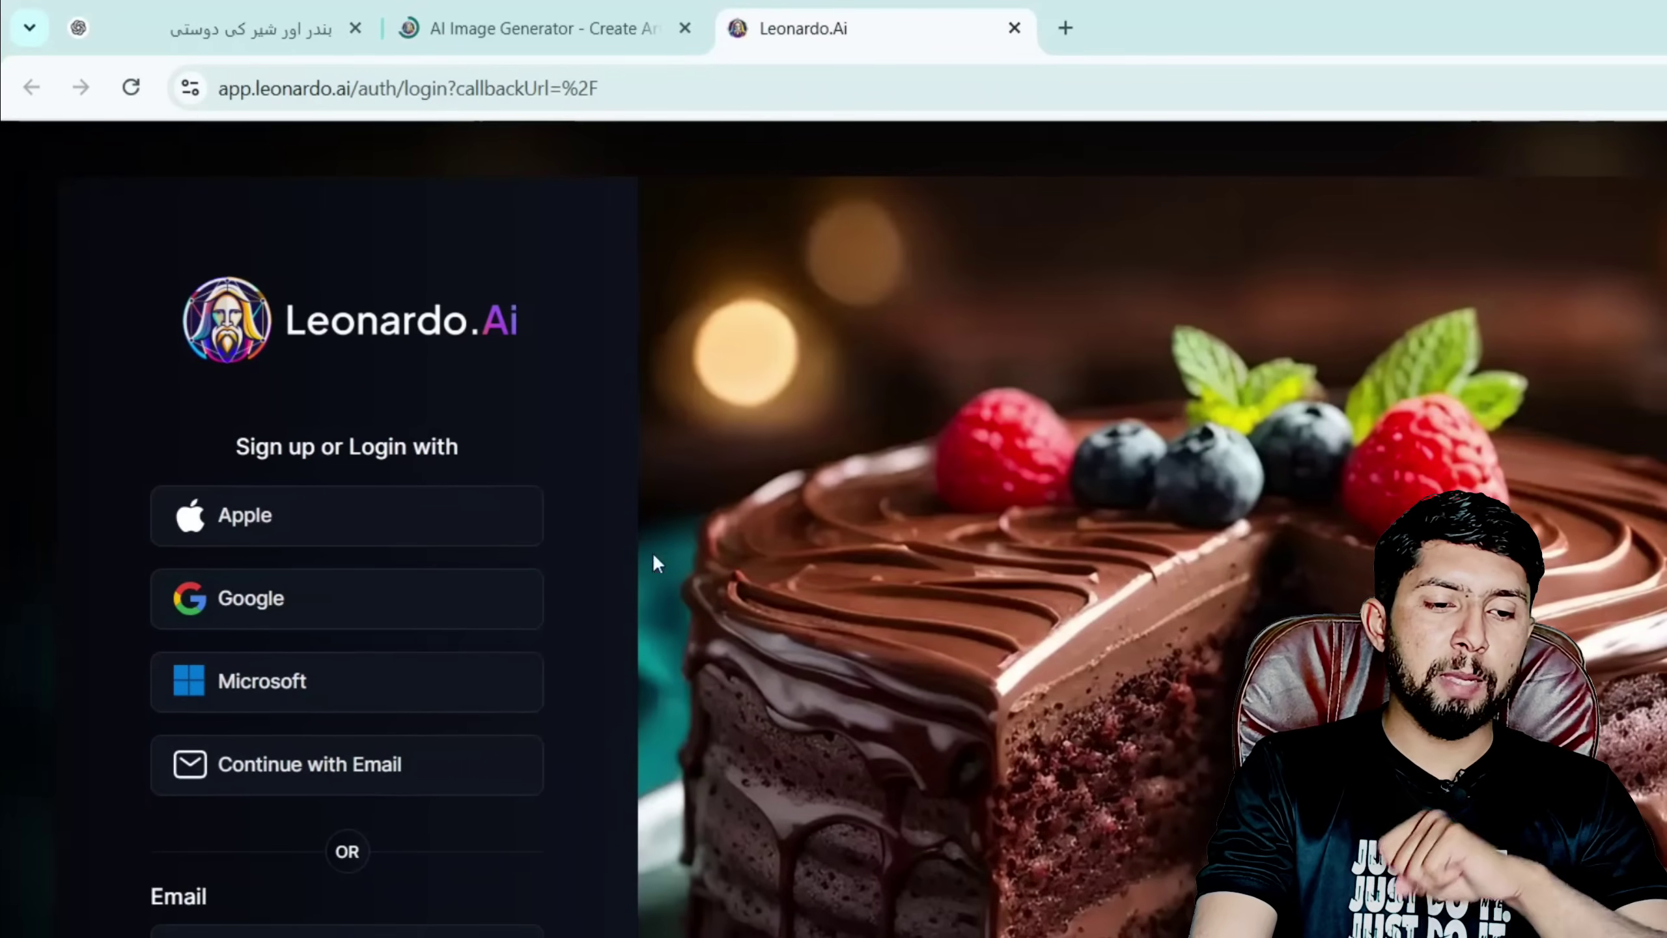
click(381, 601)
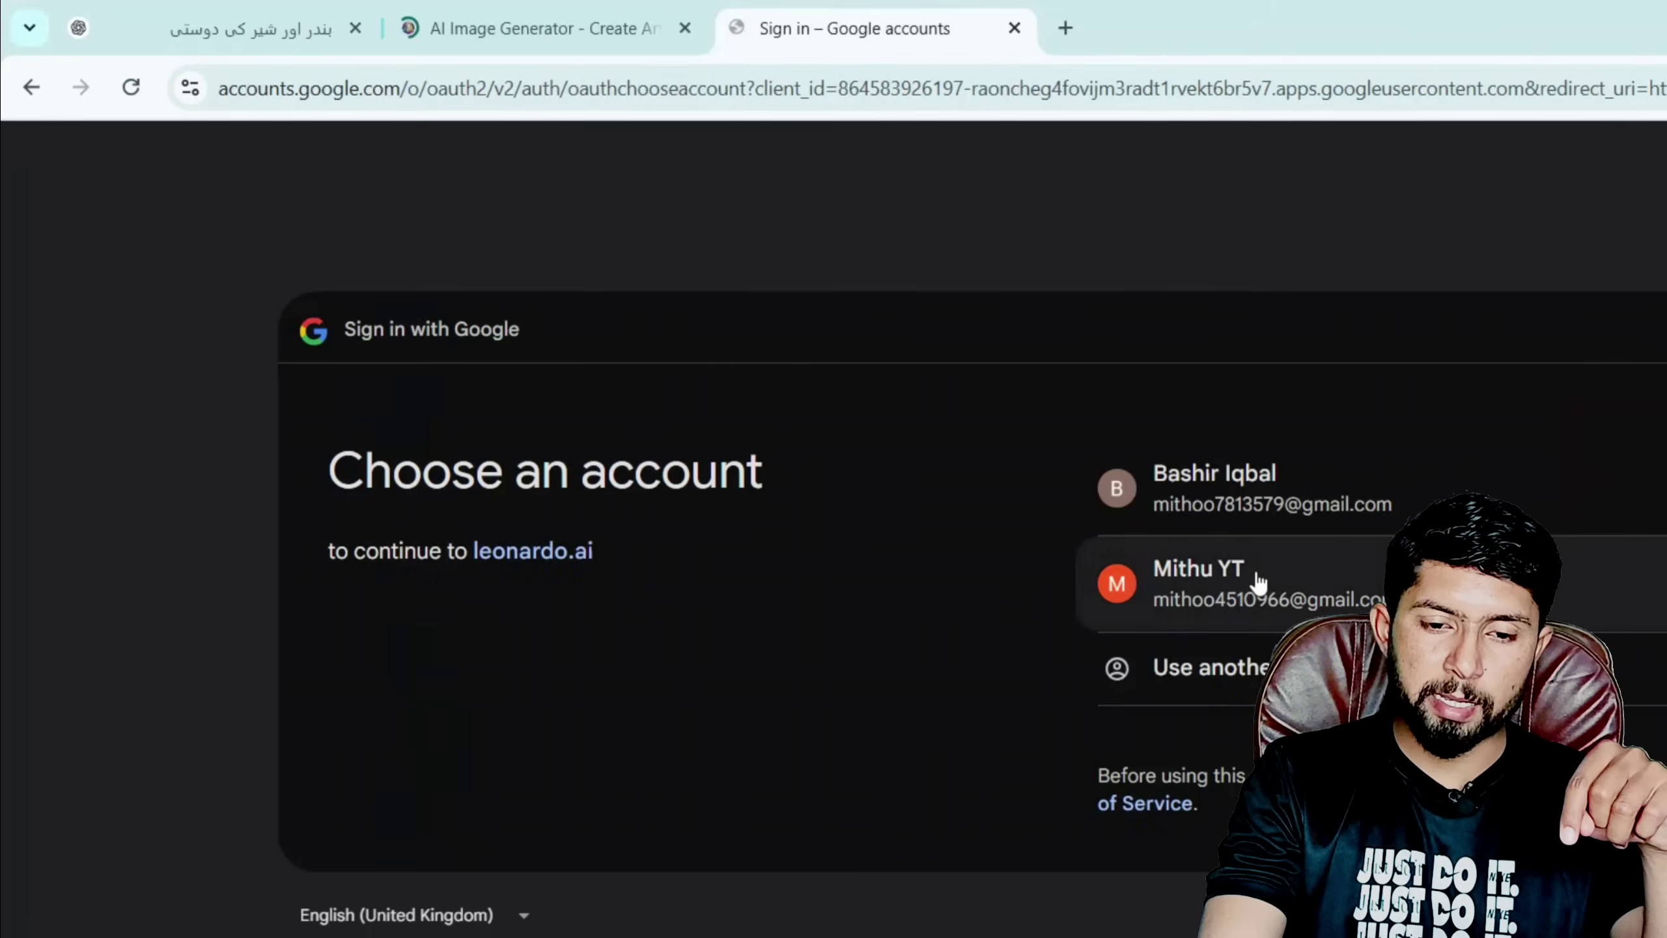
click(1258, 581)
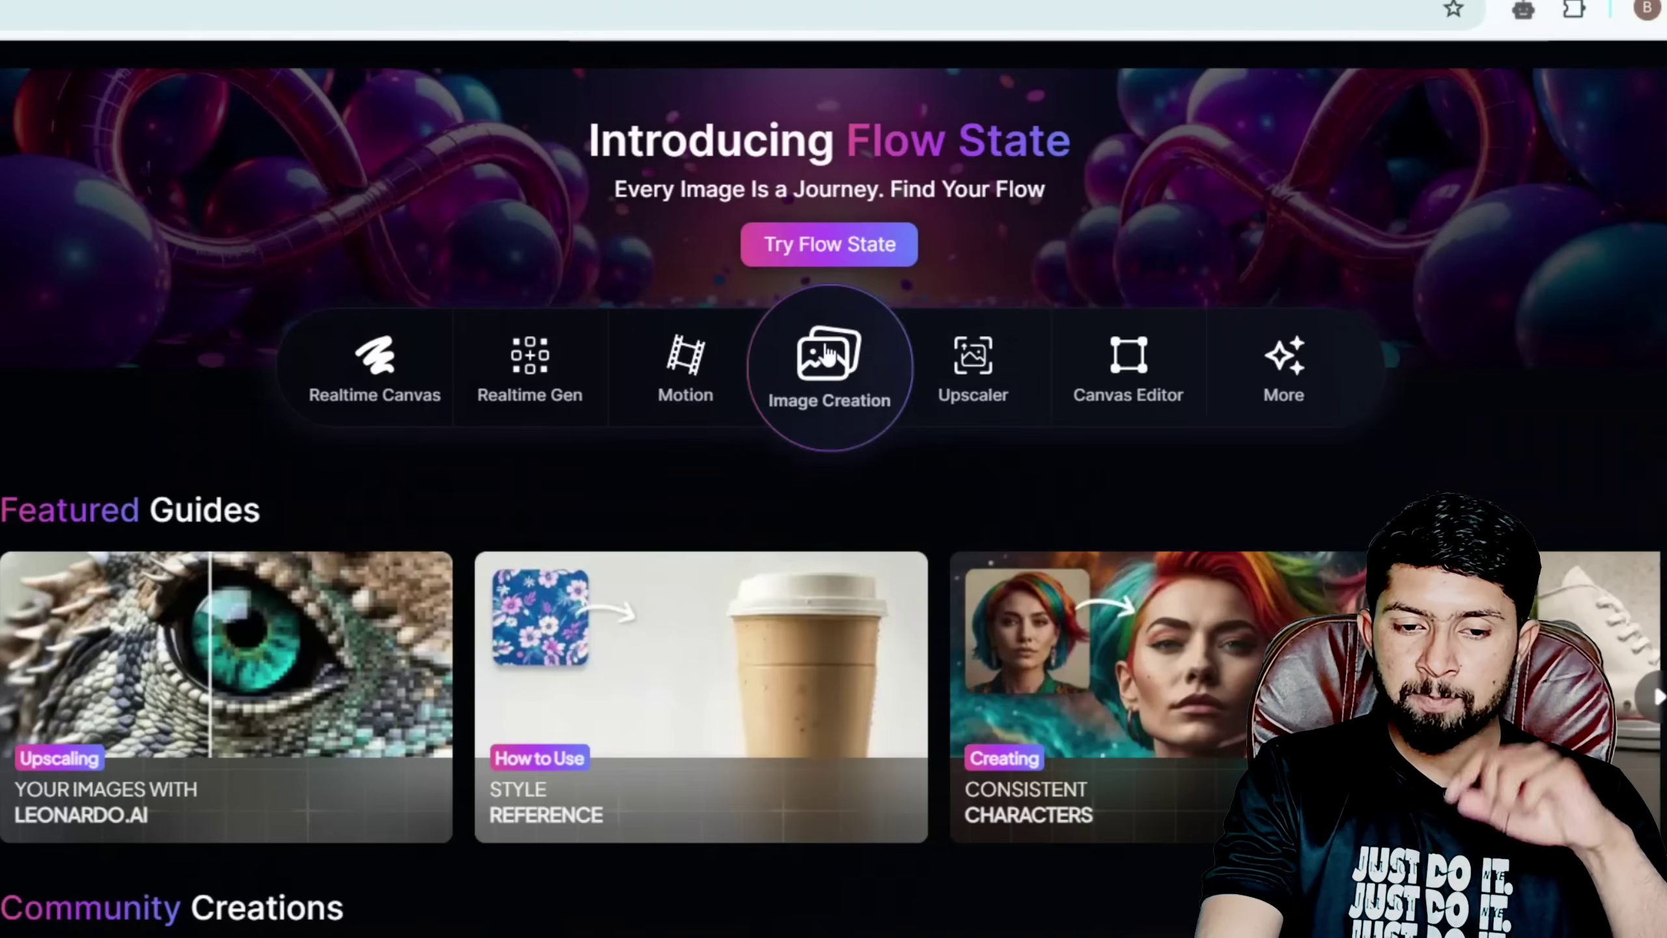
Open Leonardo.Ai's Image Creation tool and clear the old lion and monkey text from the prompt.
click(829, 355)
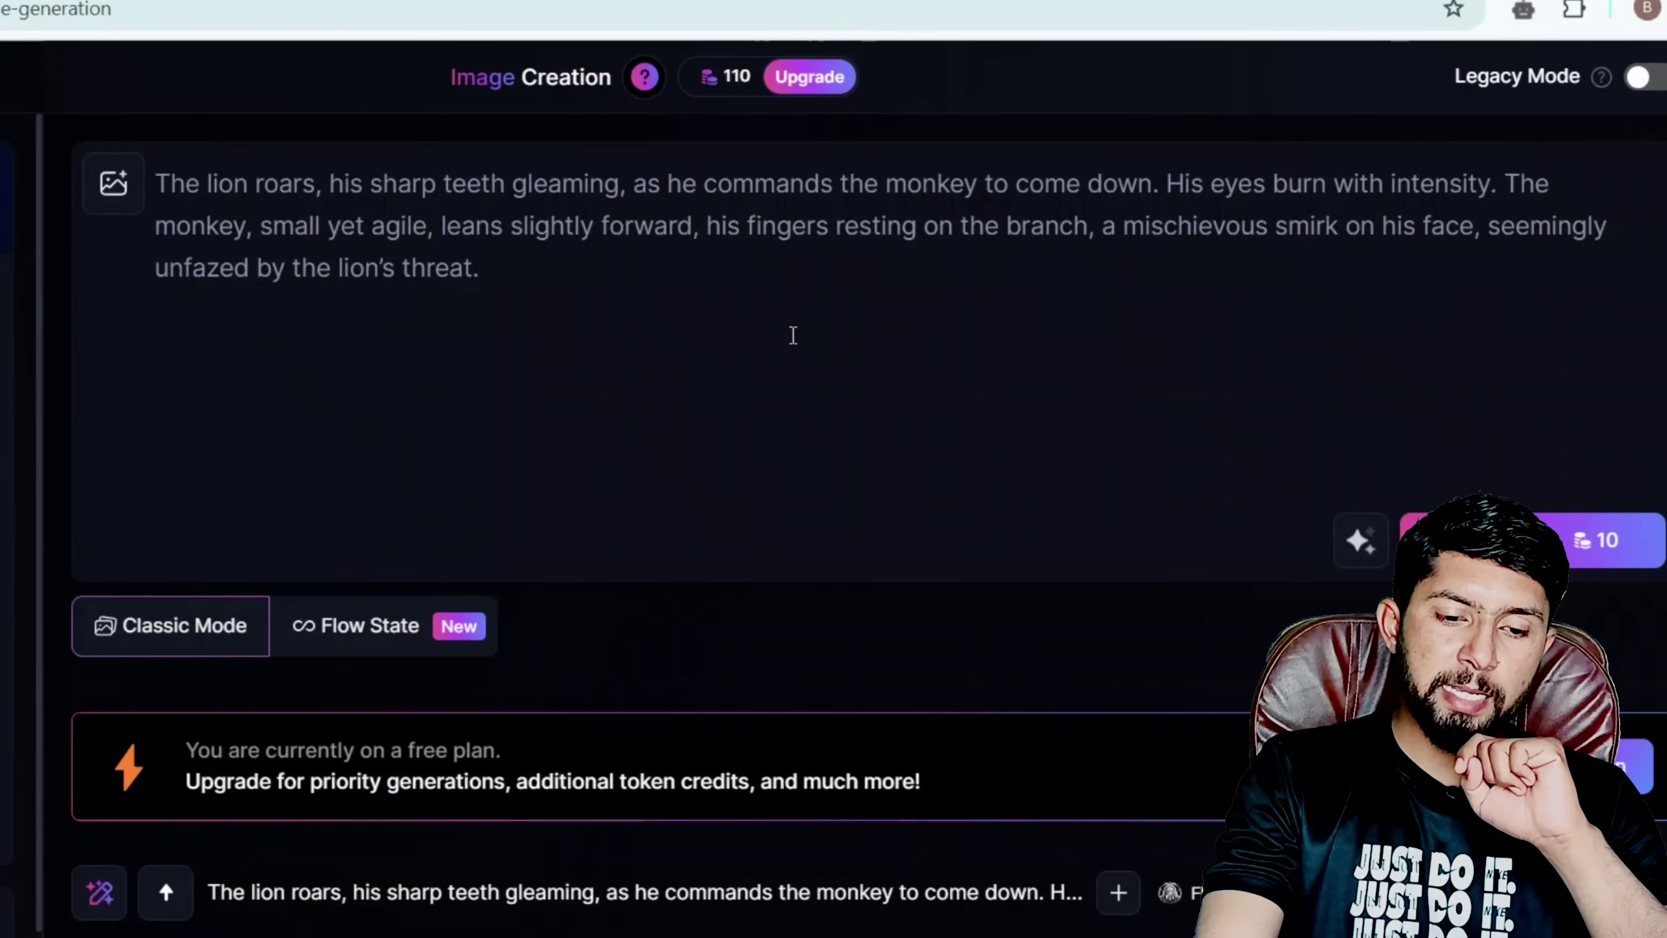
drag(781, 335, 135, 145)
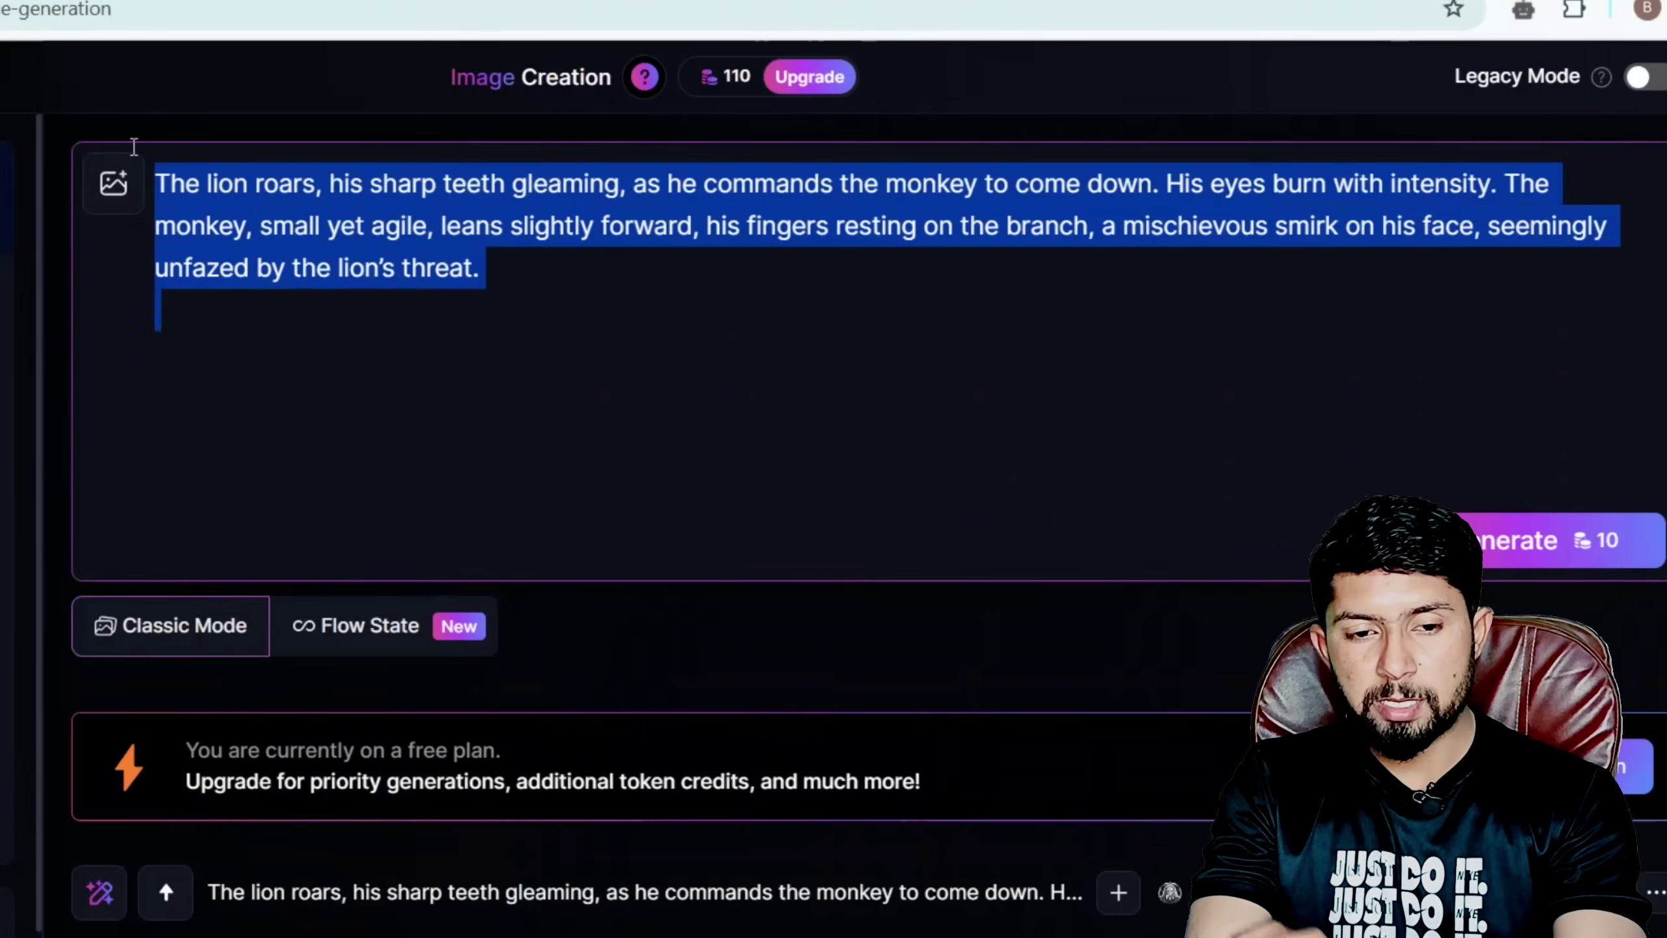
key(BackSpace)
Check the remaining token balance of the free plan on the Image Creation page.
mouse_move(756, 74)
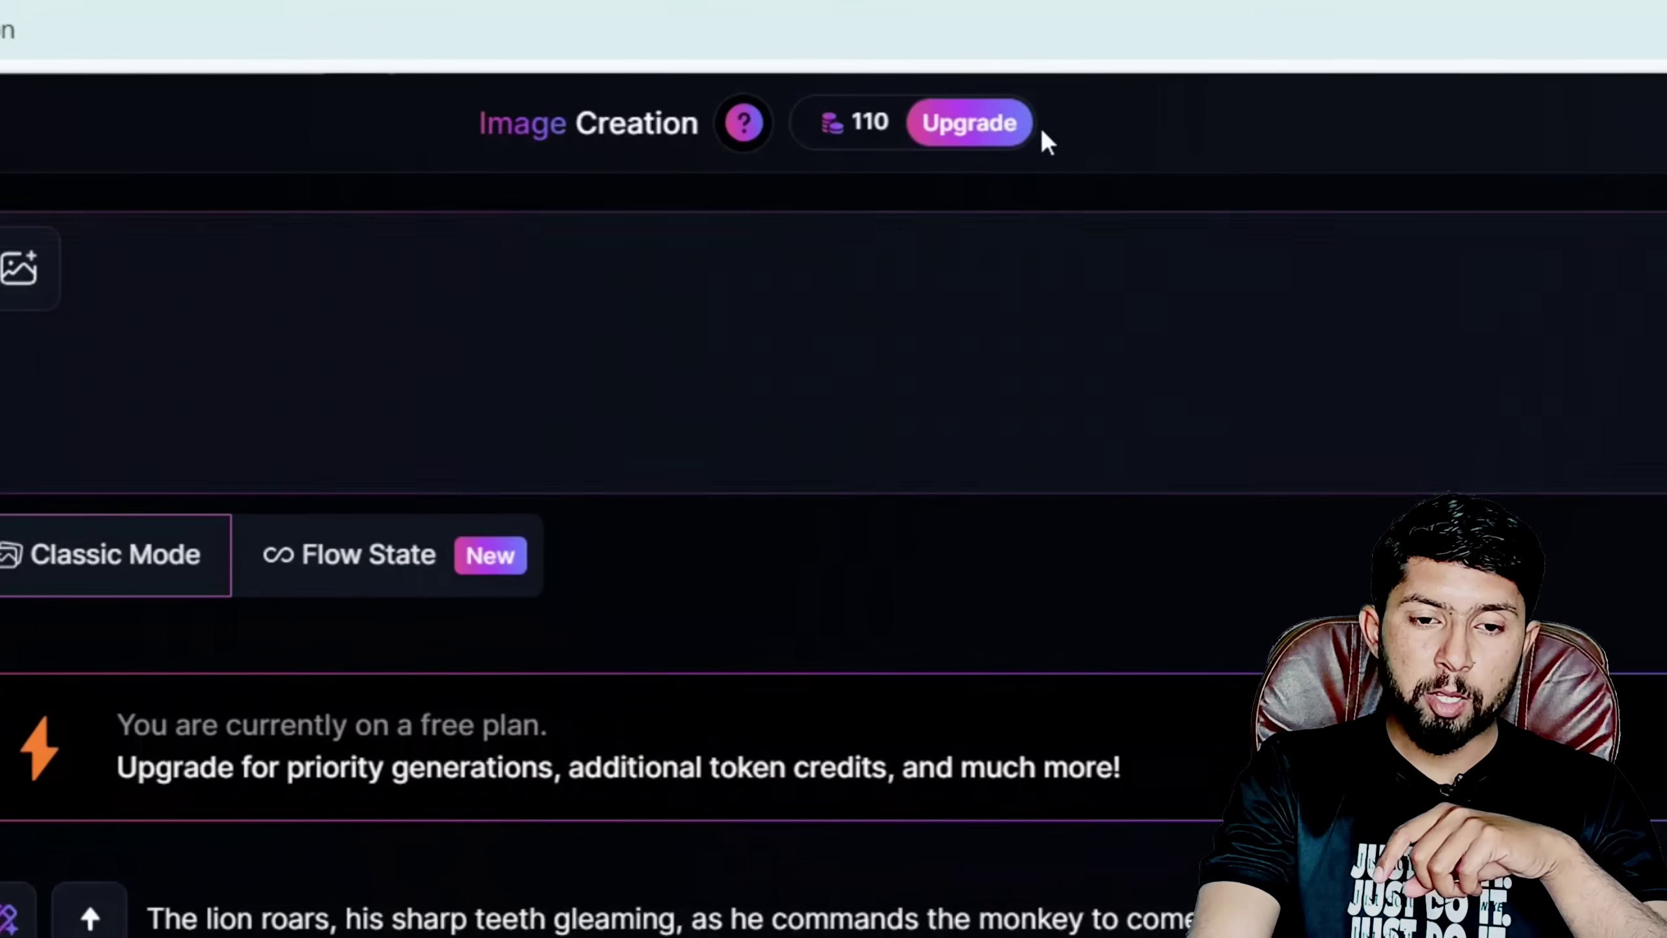
double_click(736, 76)
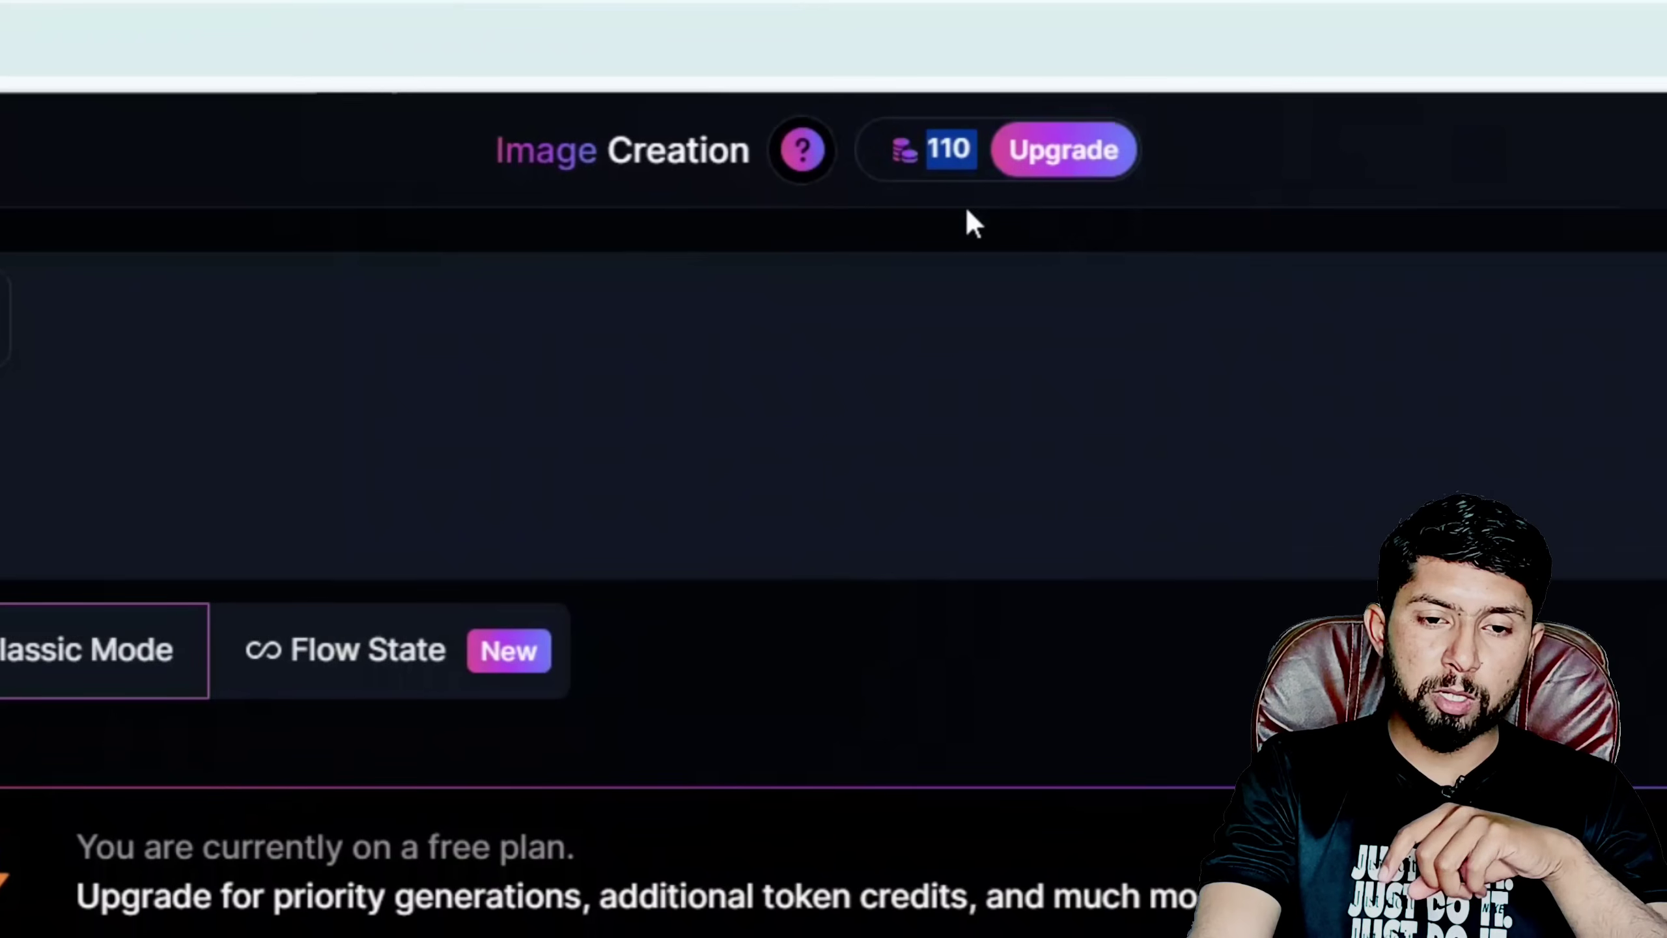
click(951, 221)
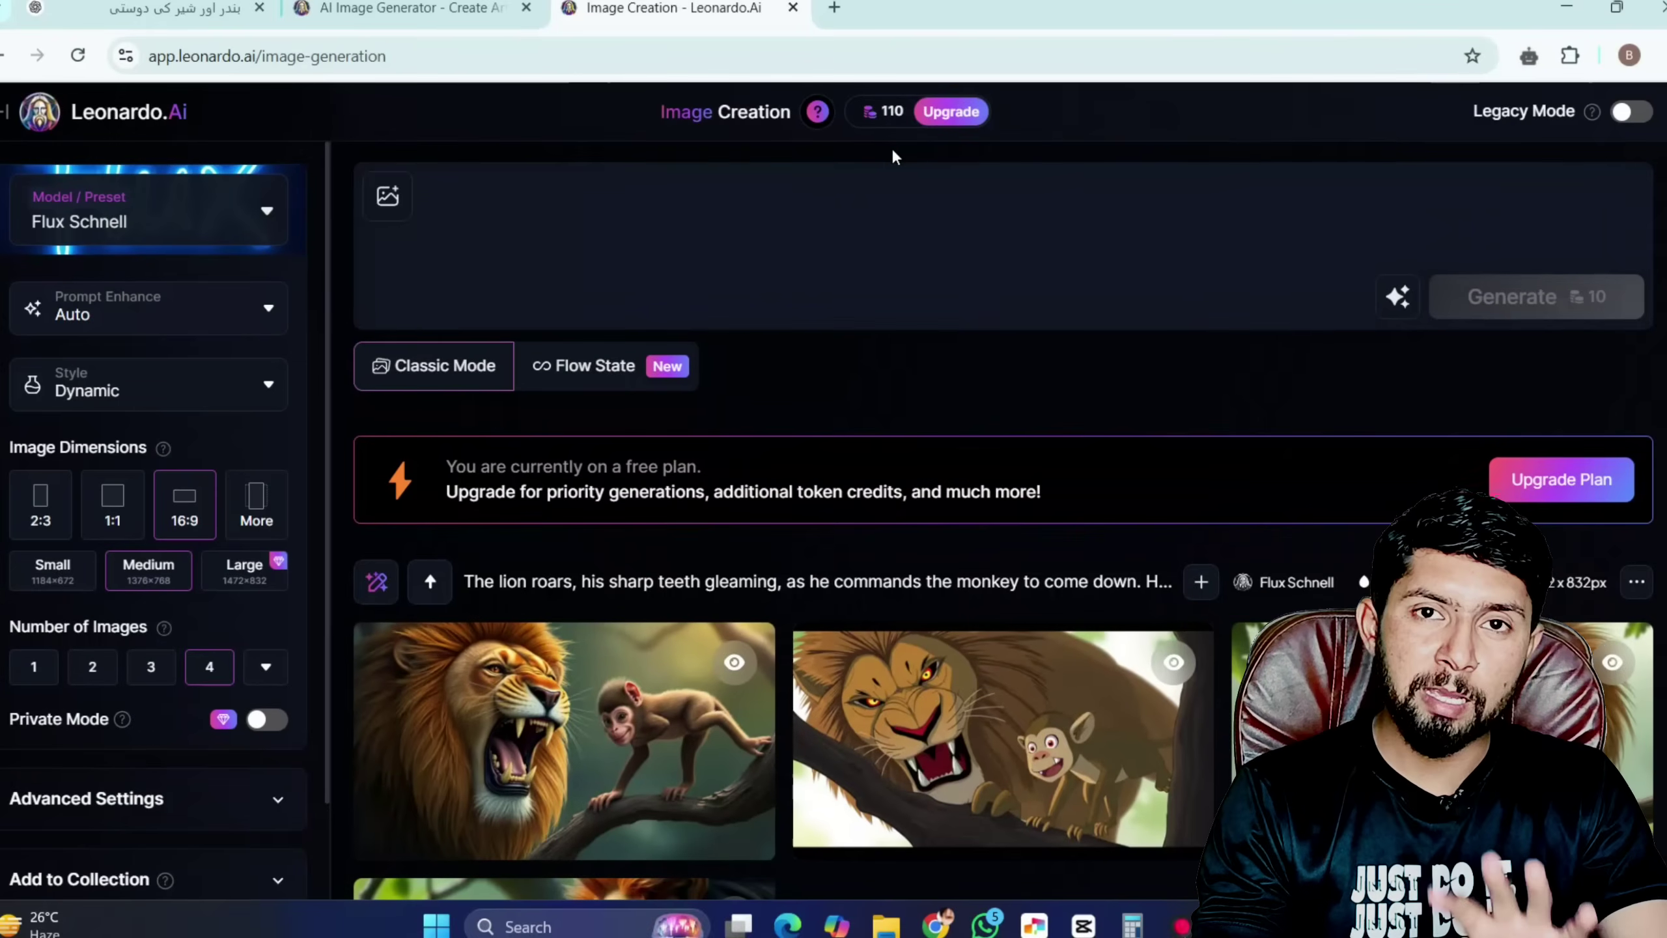
scroll(892, 156, down, 1)
scroll(892, 156, down, 1)
scroll(893, 157, up, 1)
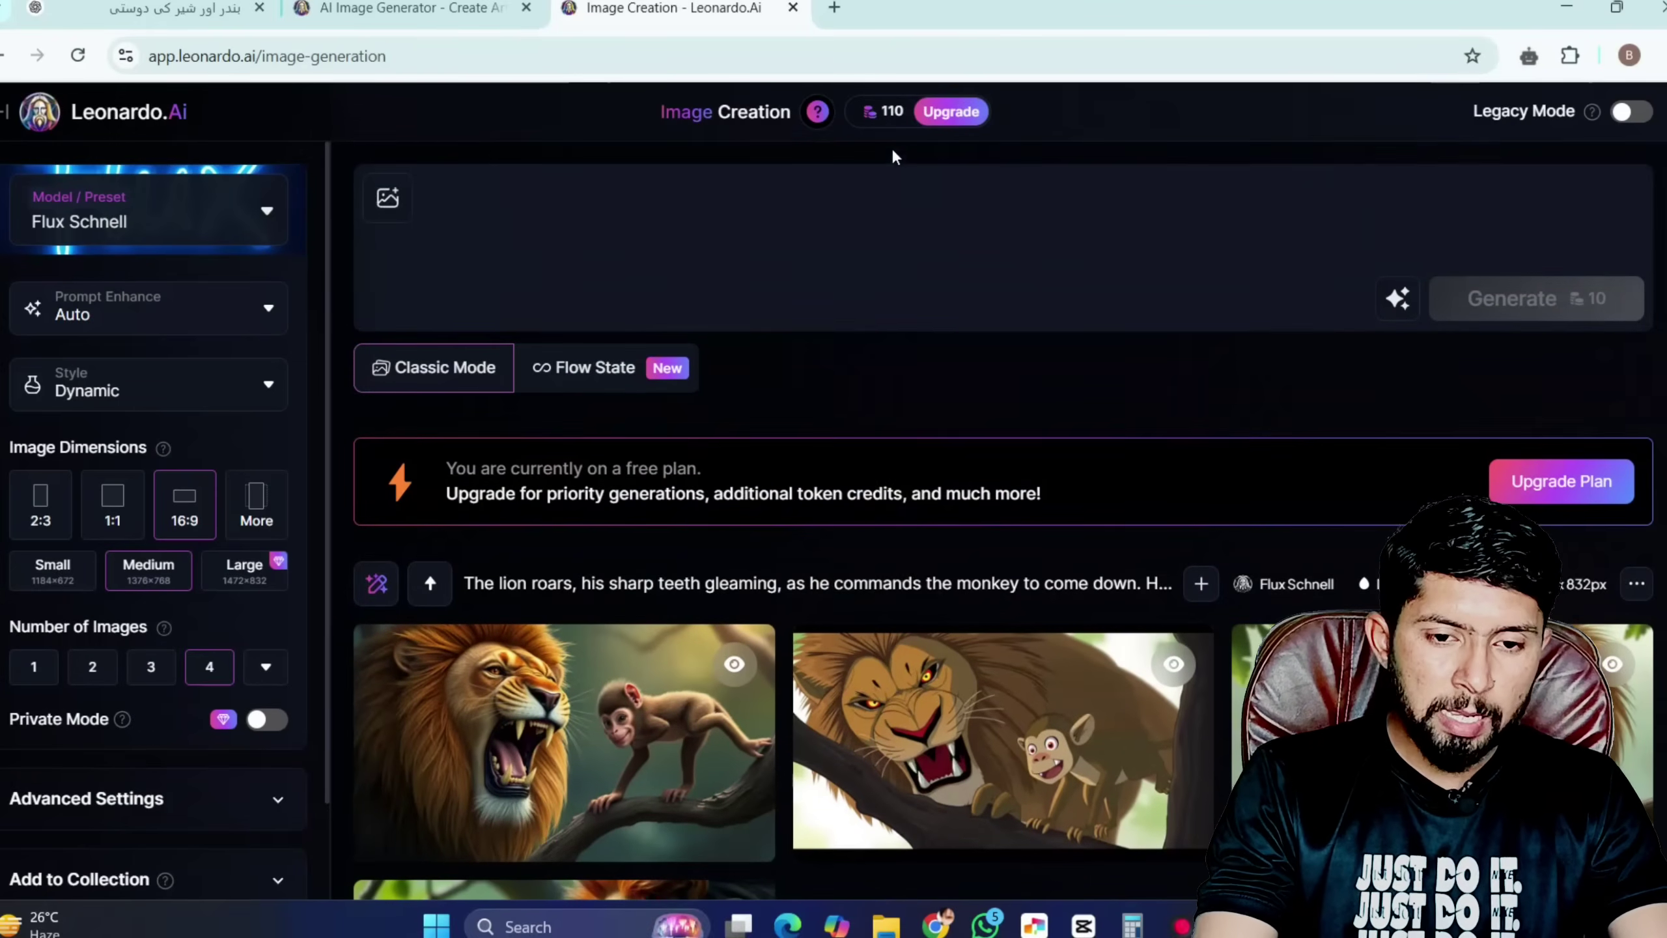
Copy the Scene 1 image prompt from the ChatGPT conversation and paste it into the Leonardo.Ai prompt.
click(700, 249)
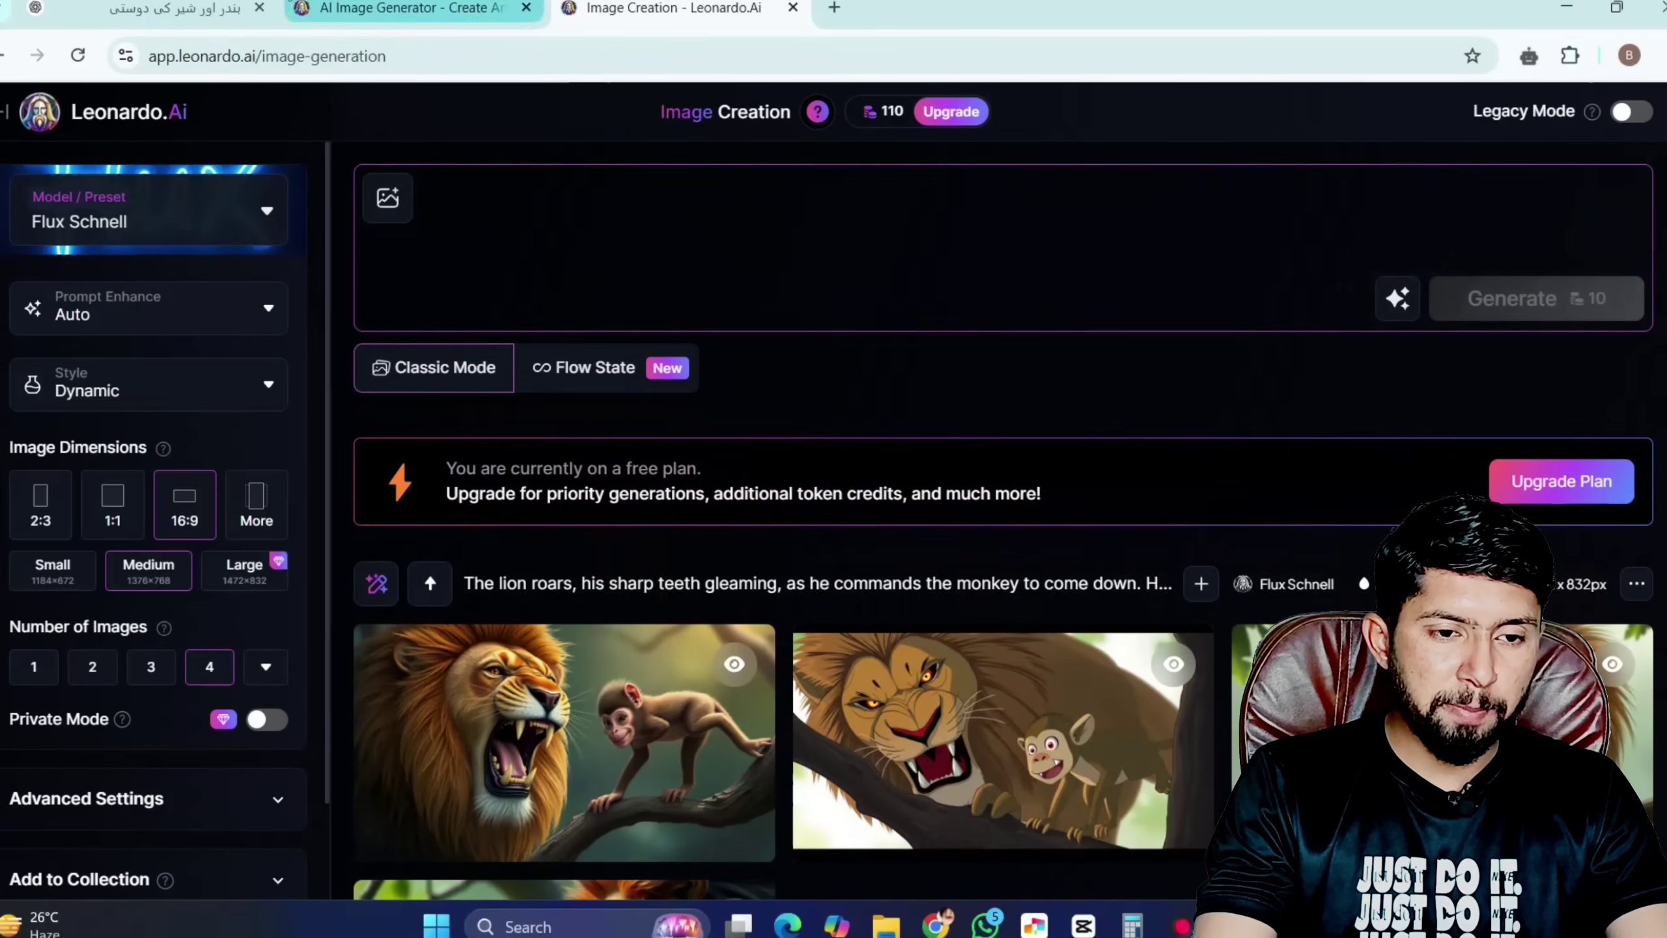
key(ctrl+1)
scroll(1157, 417, up, 10)
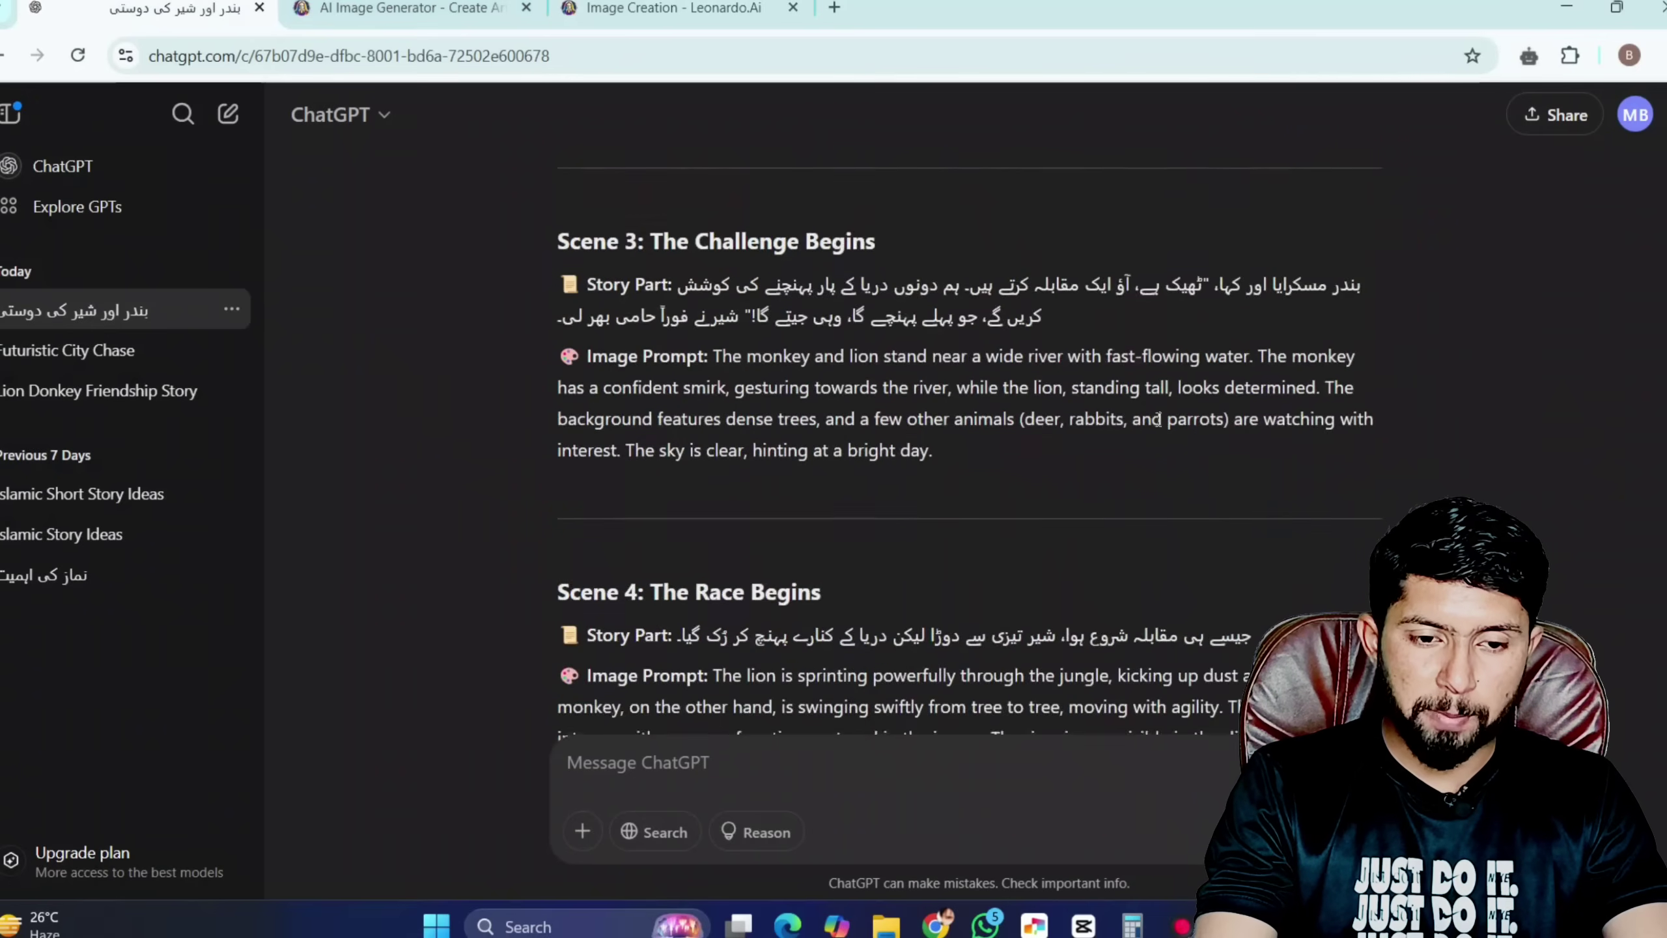
scroll(1158, 421, up, 2)
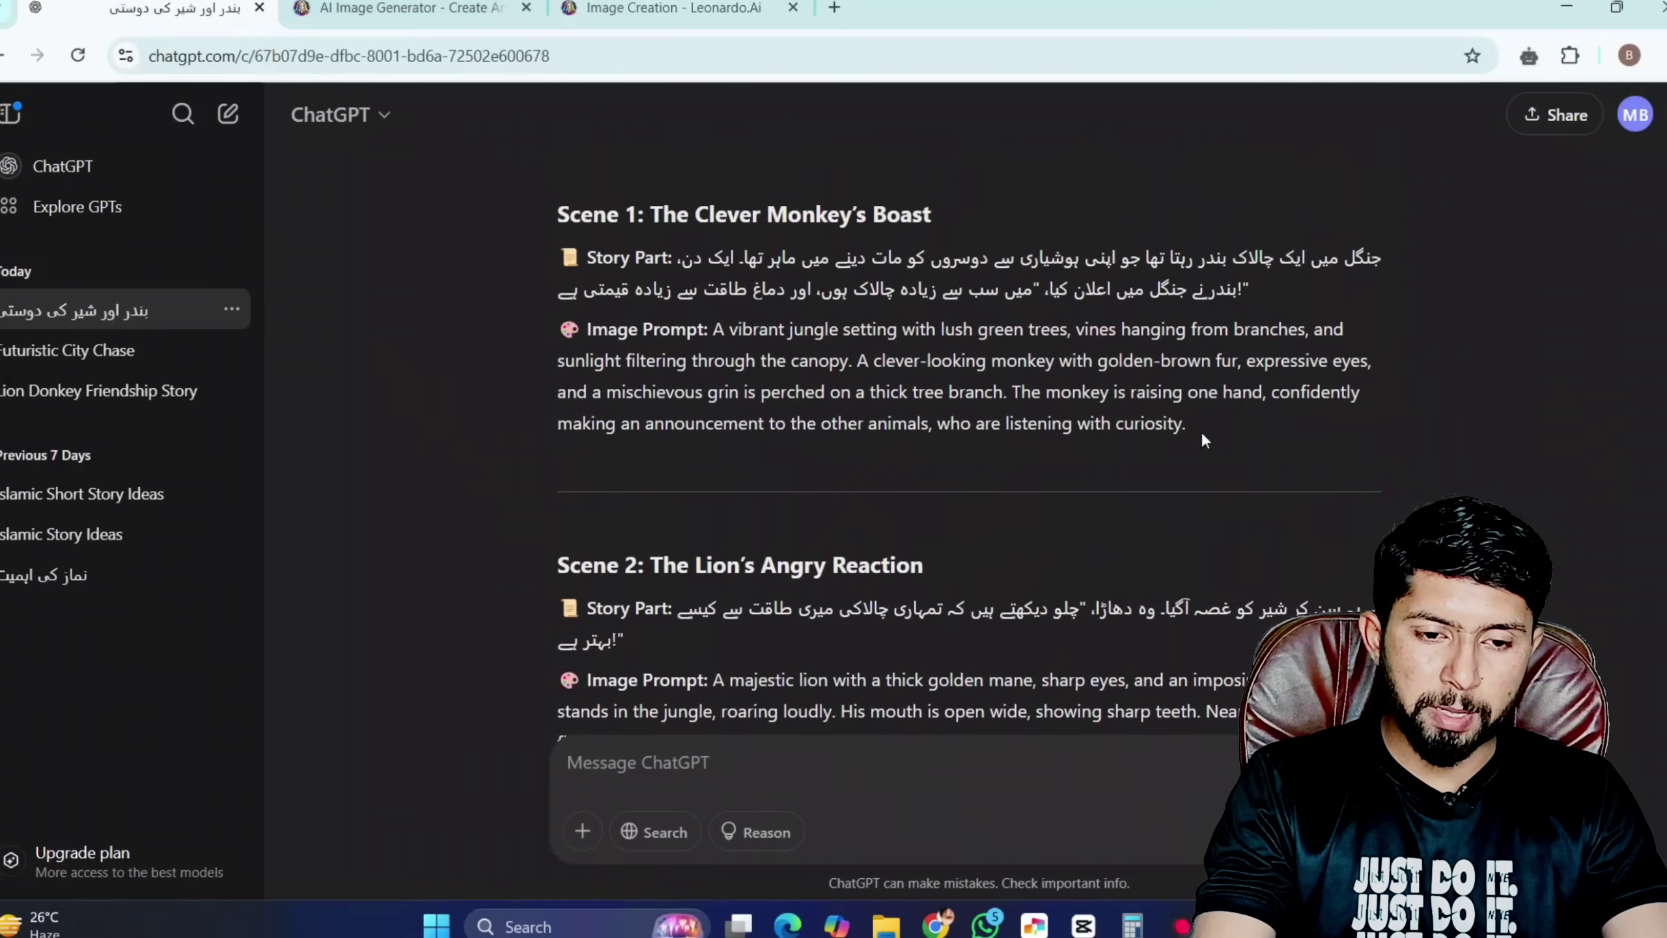
drag(1201, 432, 705, 333)
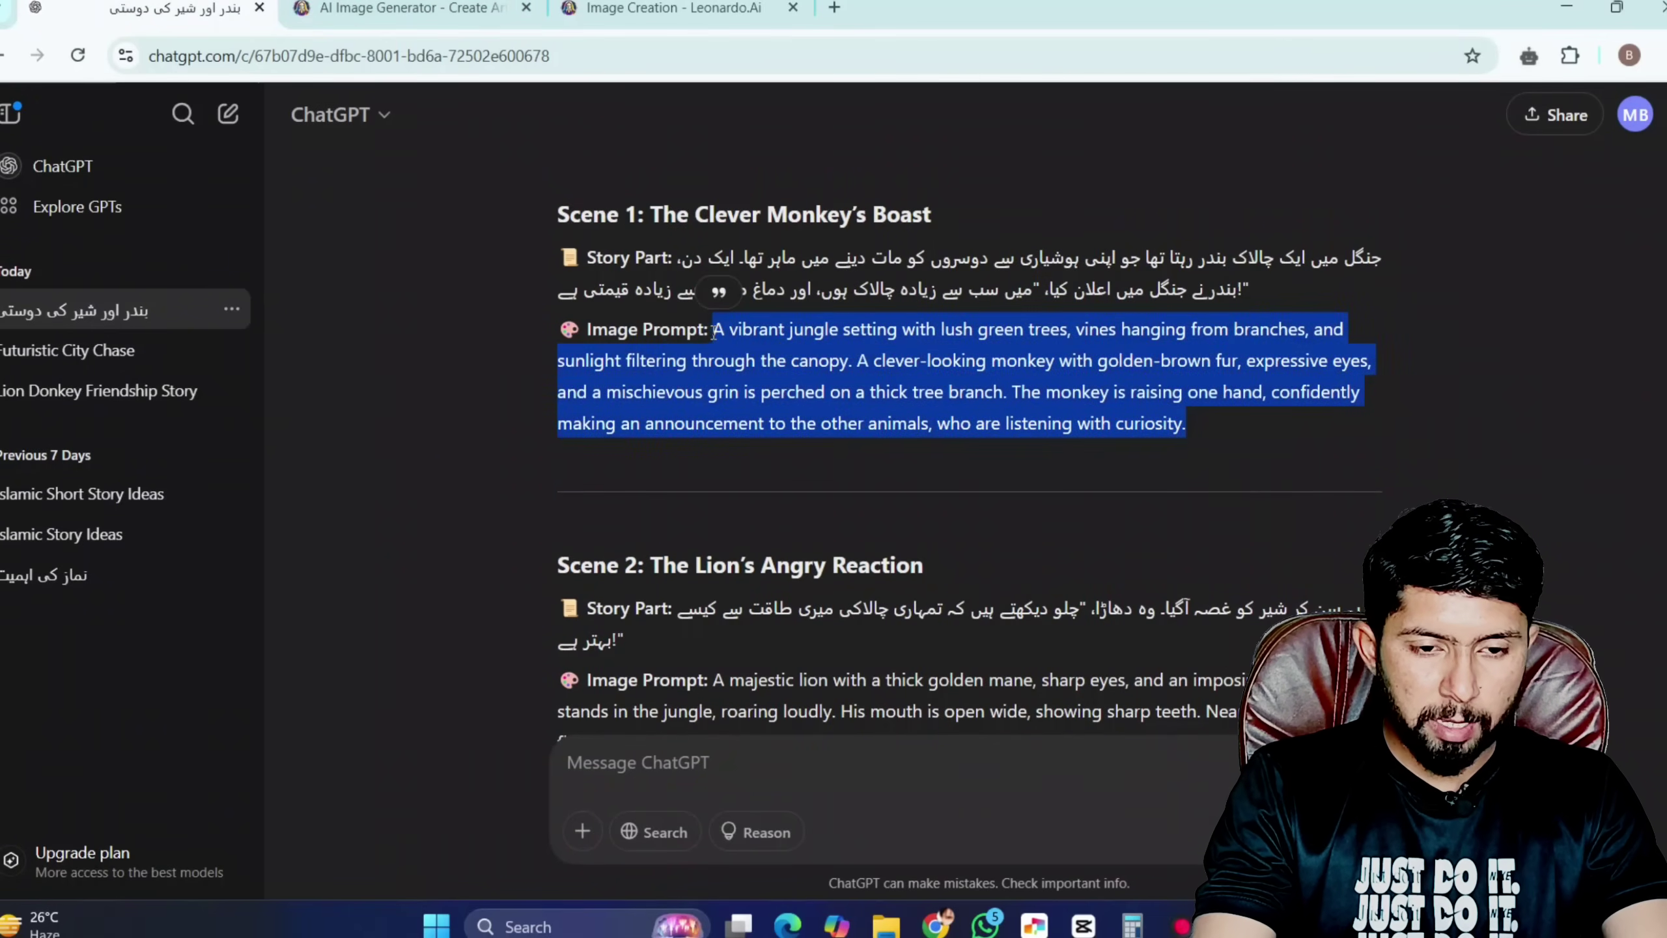
key(ctrl+c)
key(ctrl+3)
click(784, 258)
key(ctrl+v)
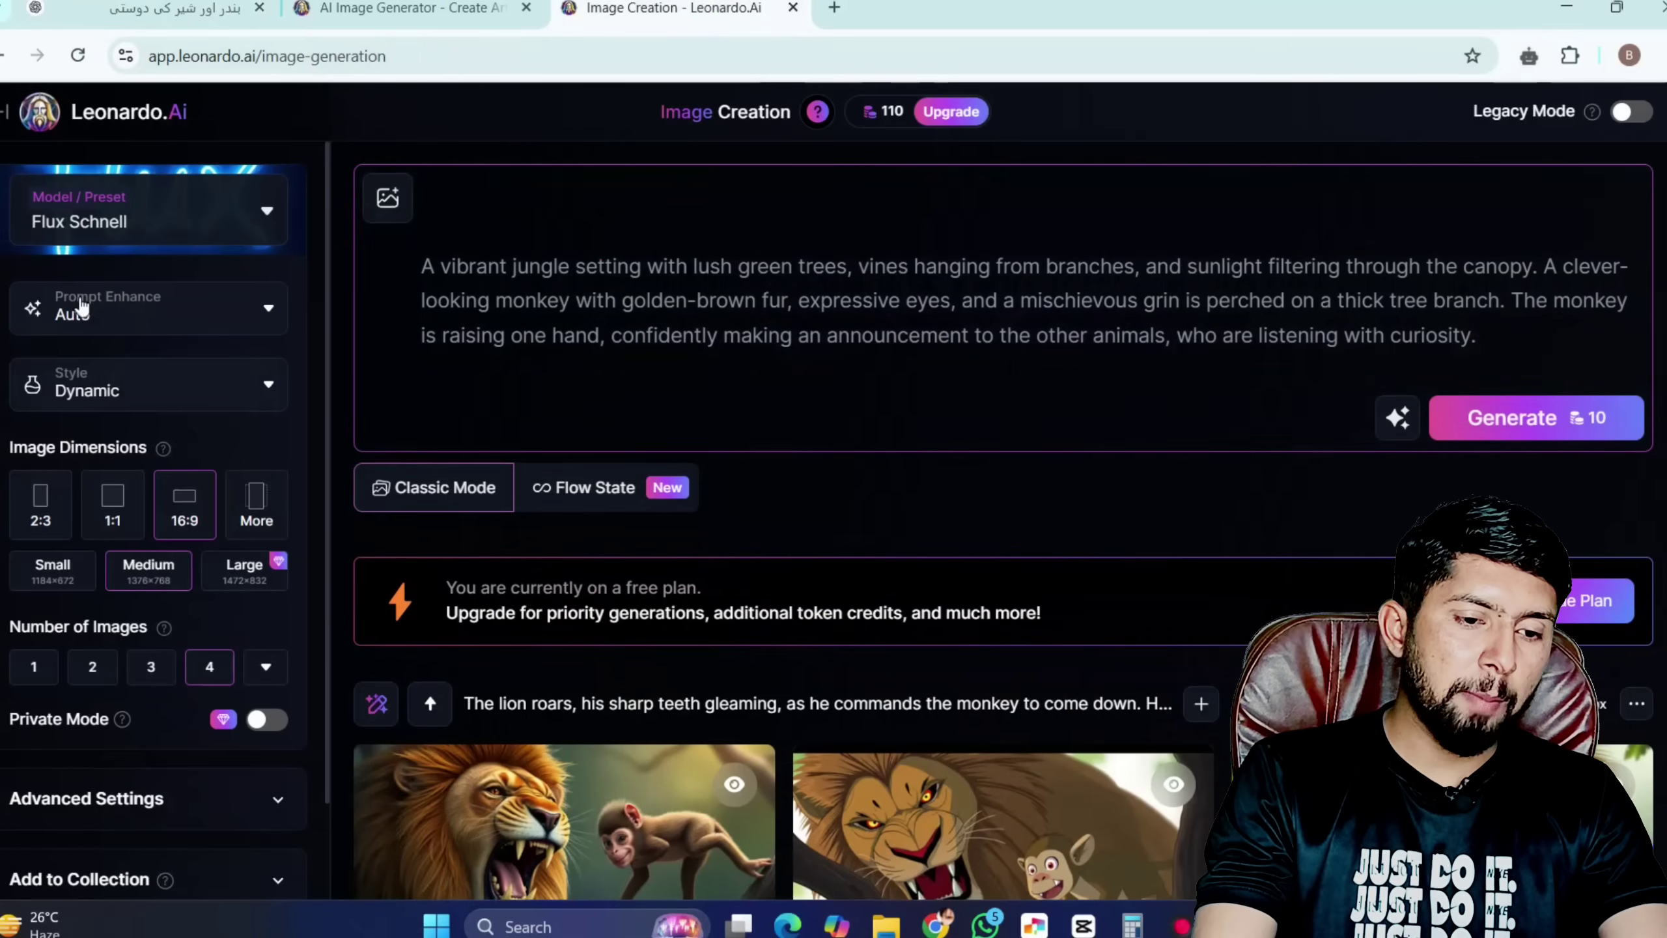
Examine the available models and presets, the Prompt Enhance choices and the list of image styles without changing them.
click(240, 225)
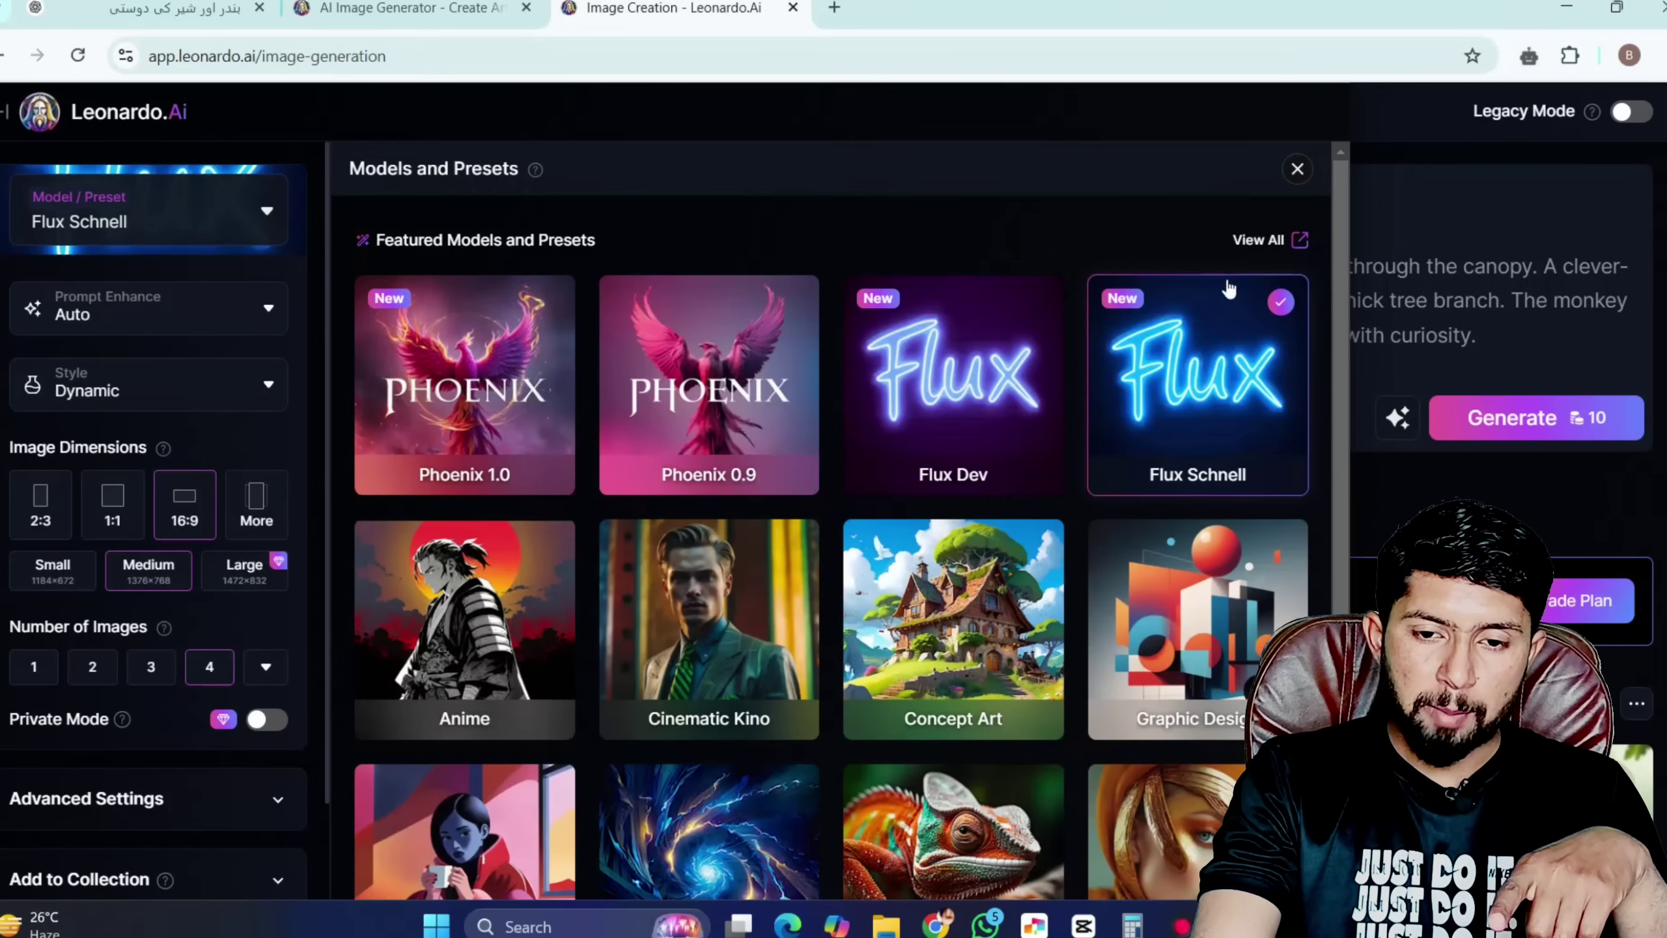
click(1290, 172)
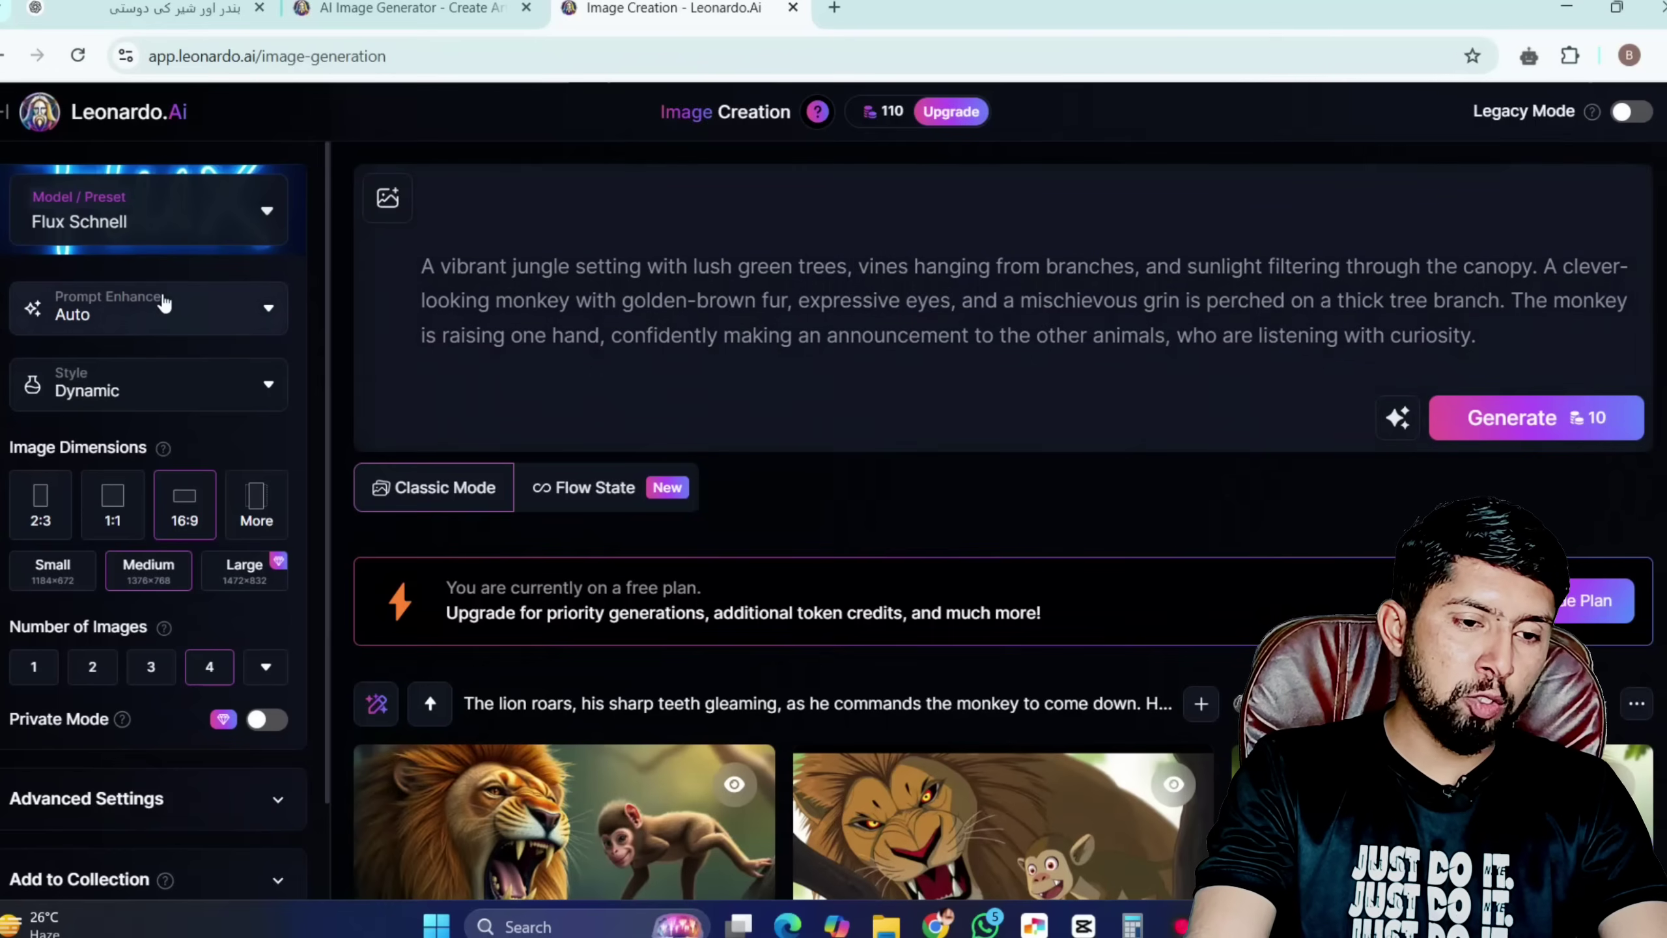
click(257, 308)
click(256, 307)
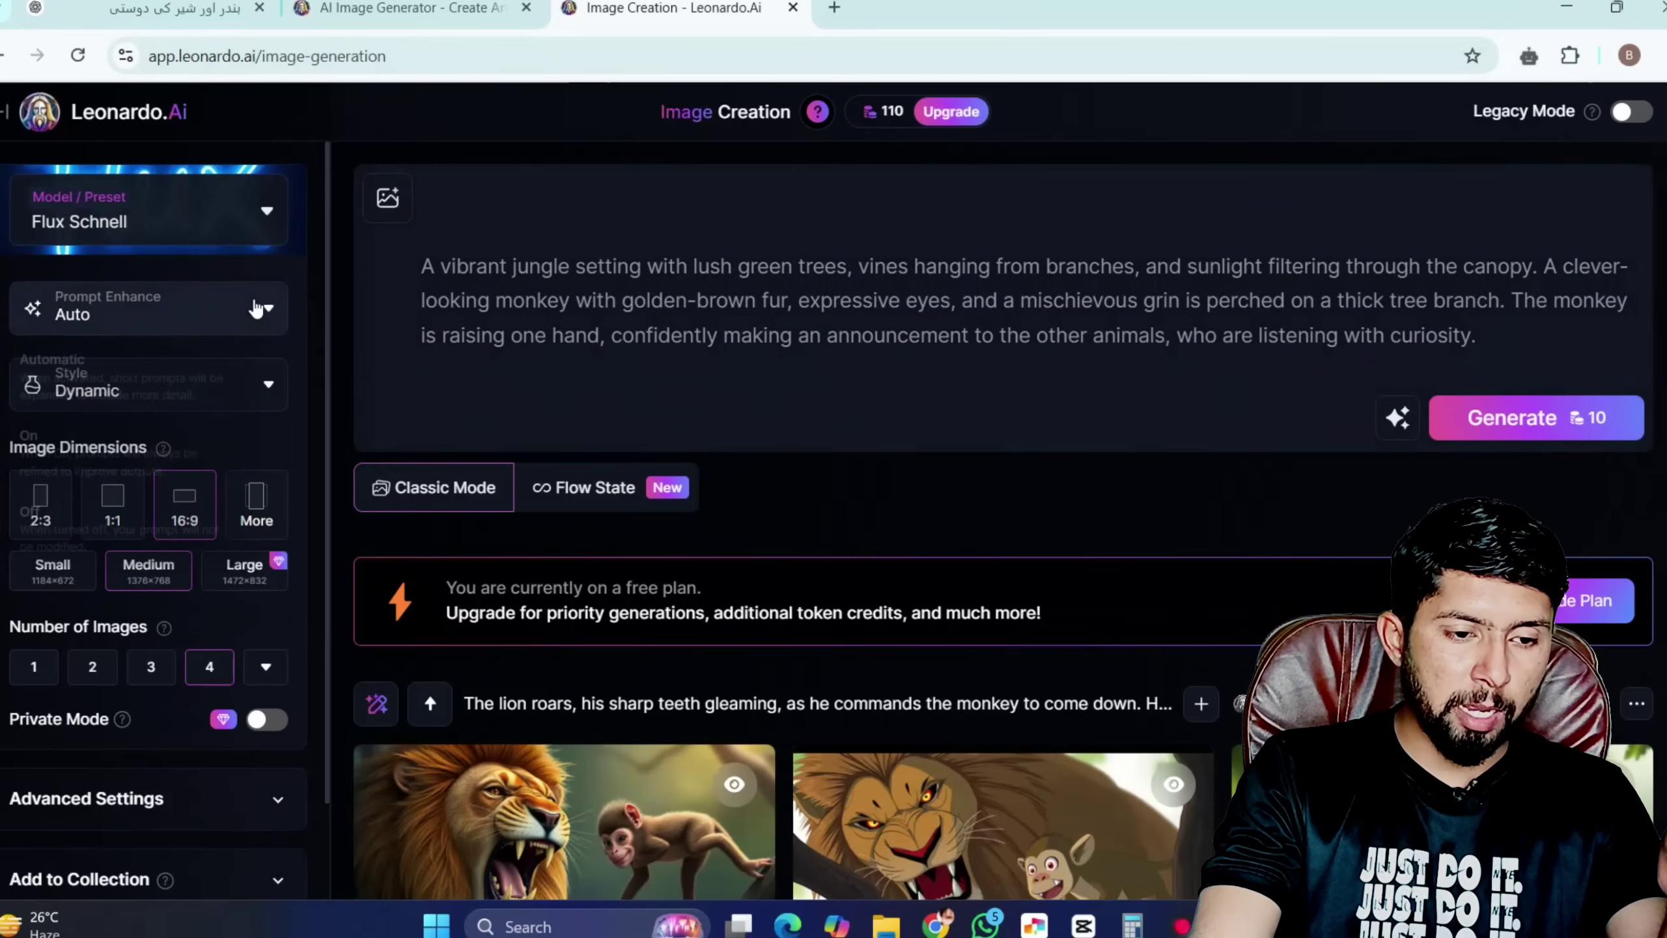
click(251, 389)
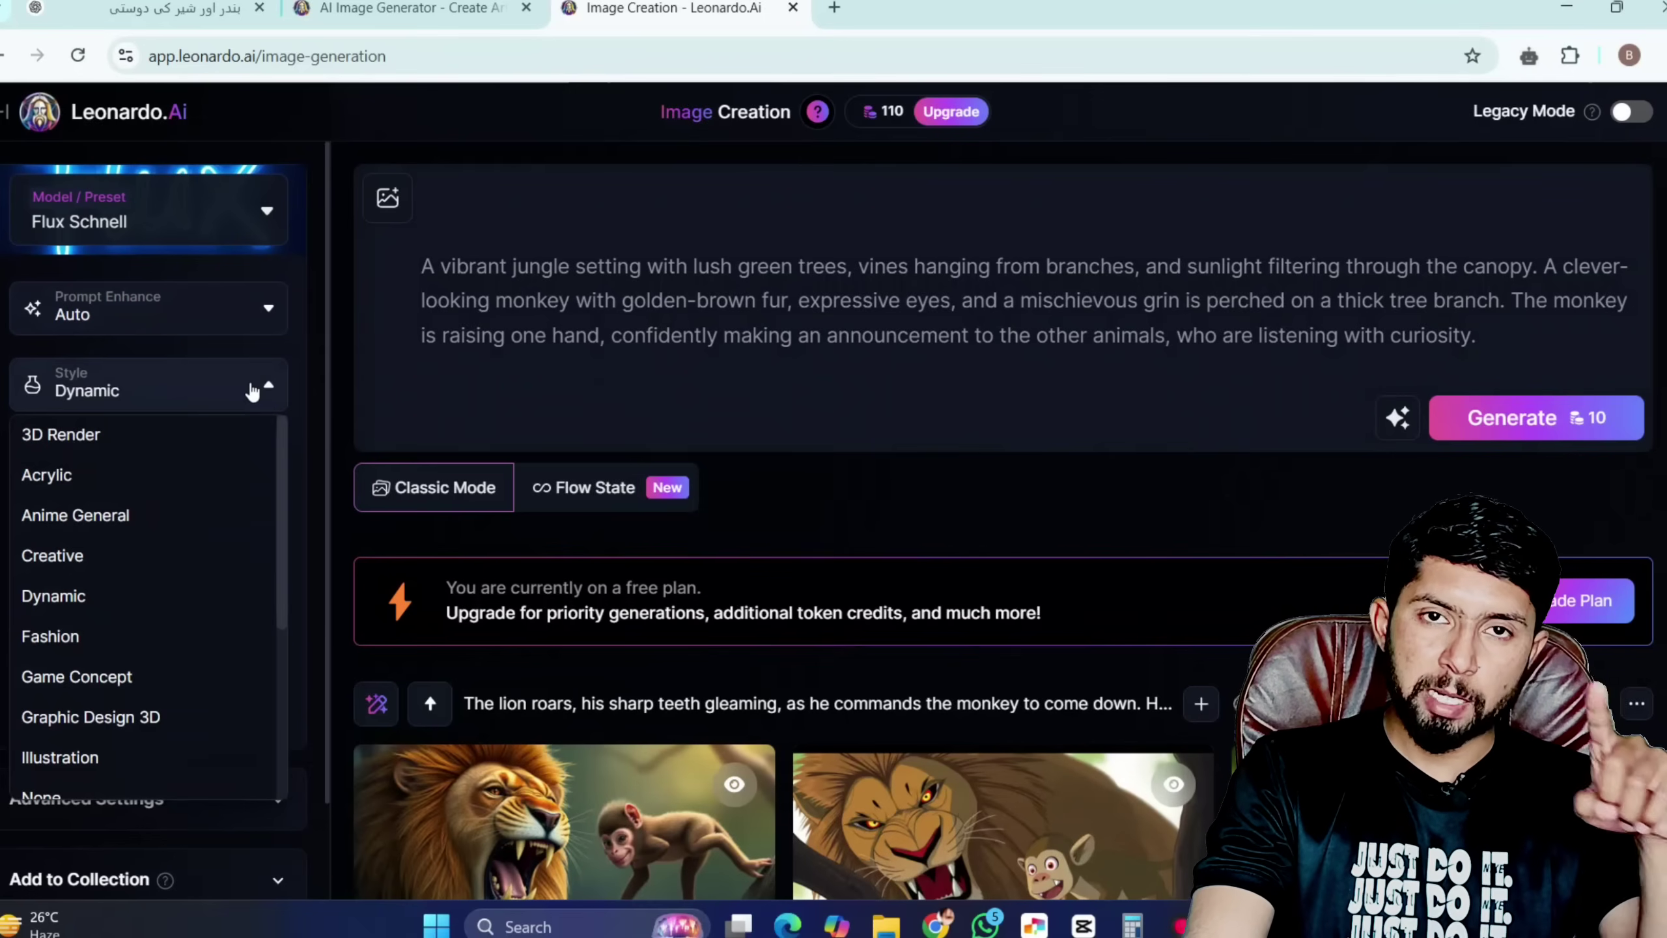
scroll(235, 487, down, 4)
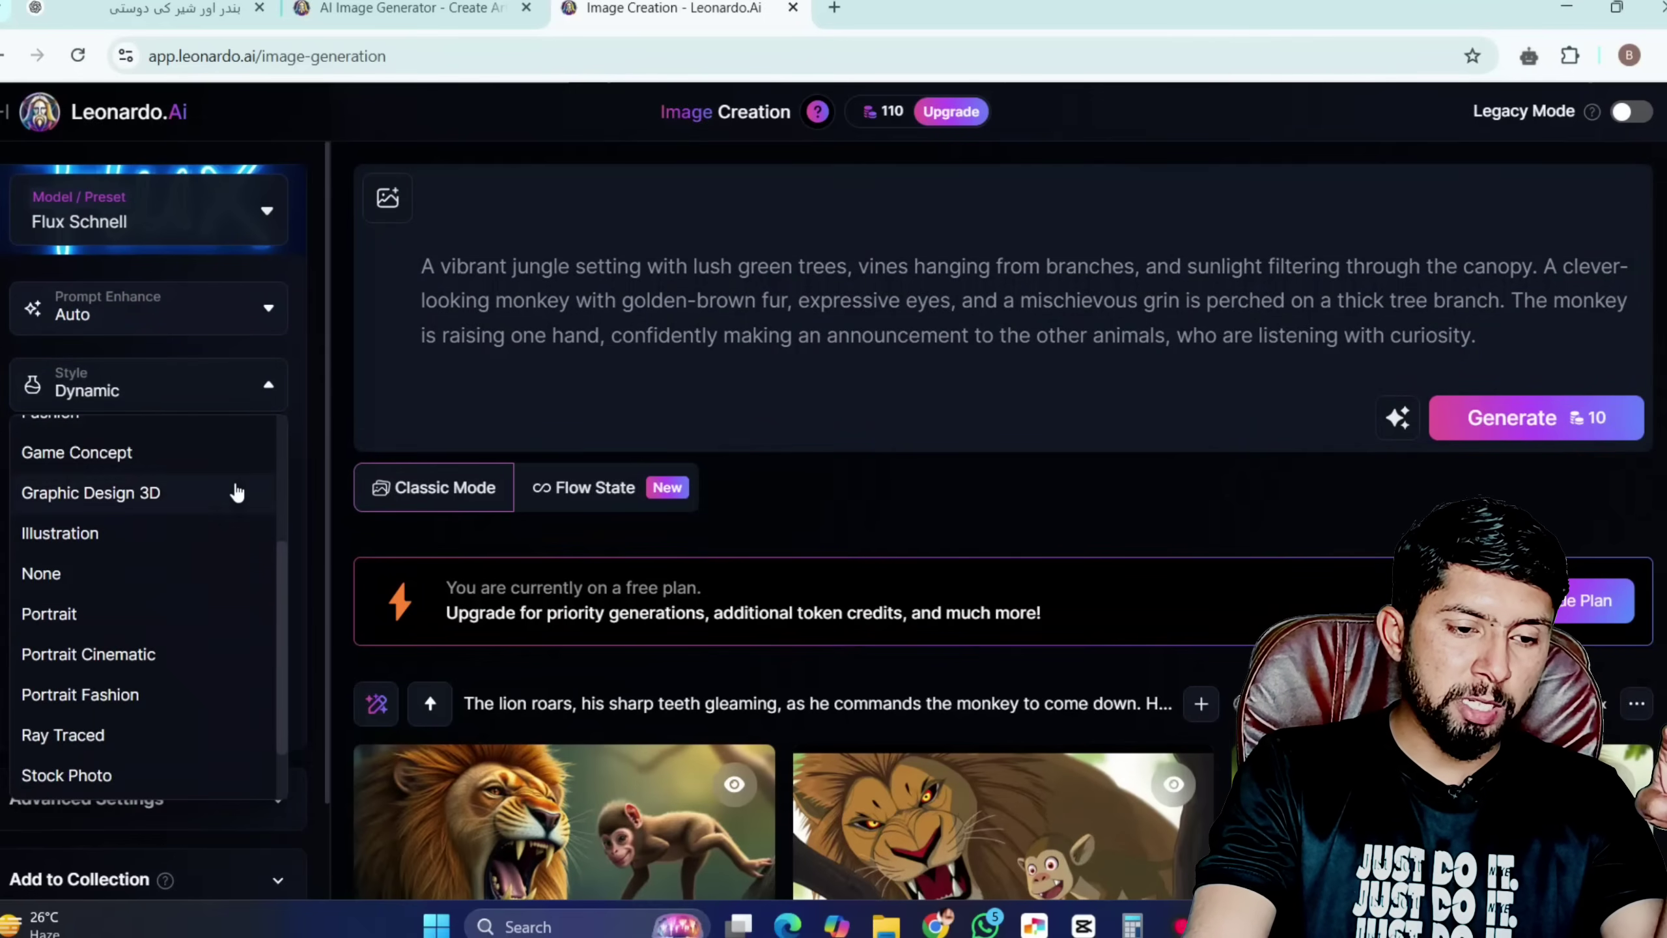
scroll(234, 488, up, 4)
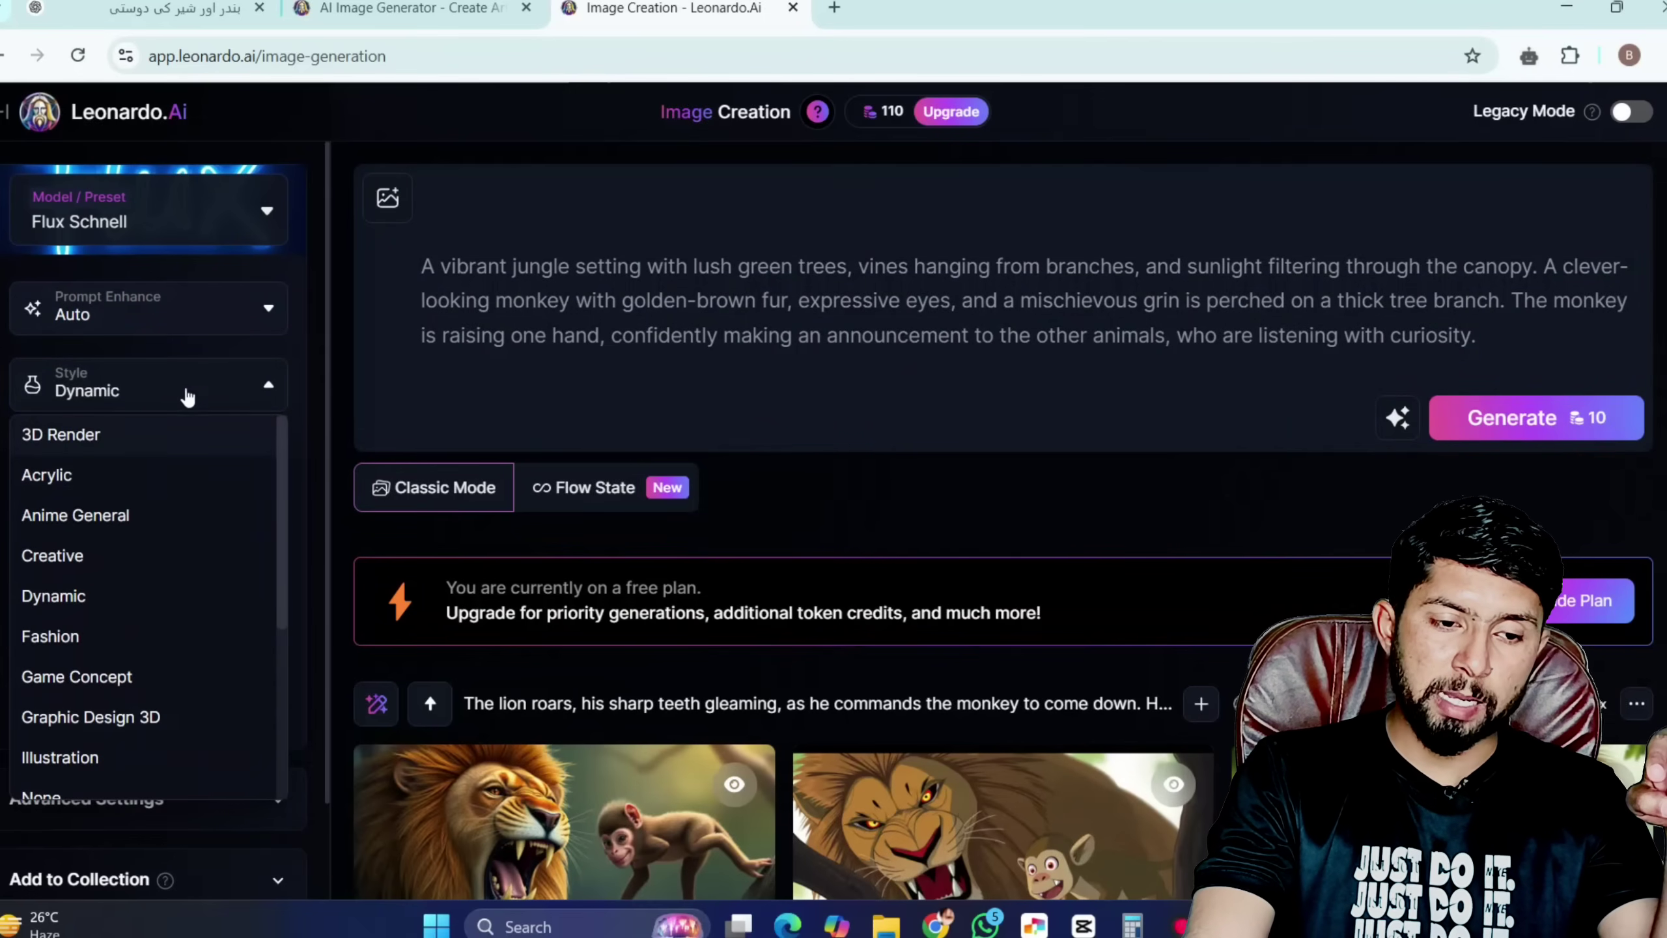
click(222, 381)
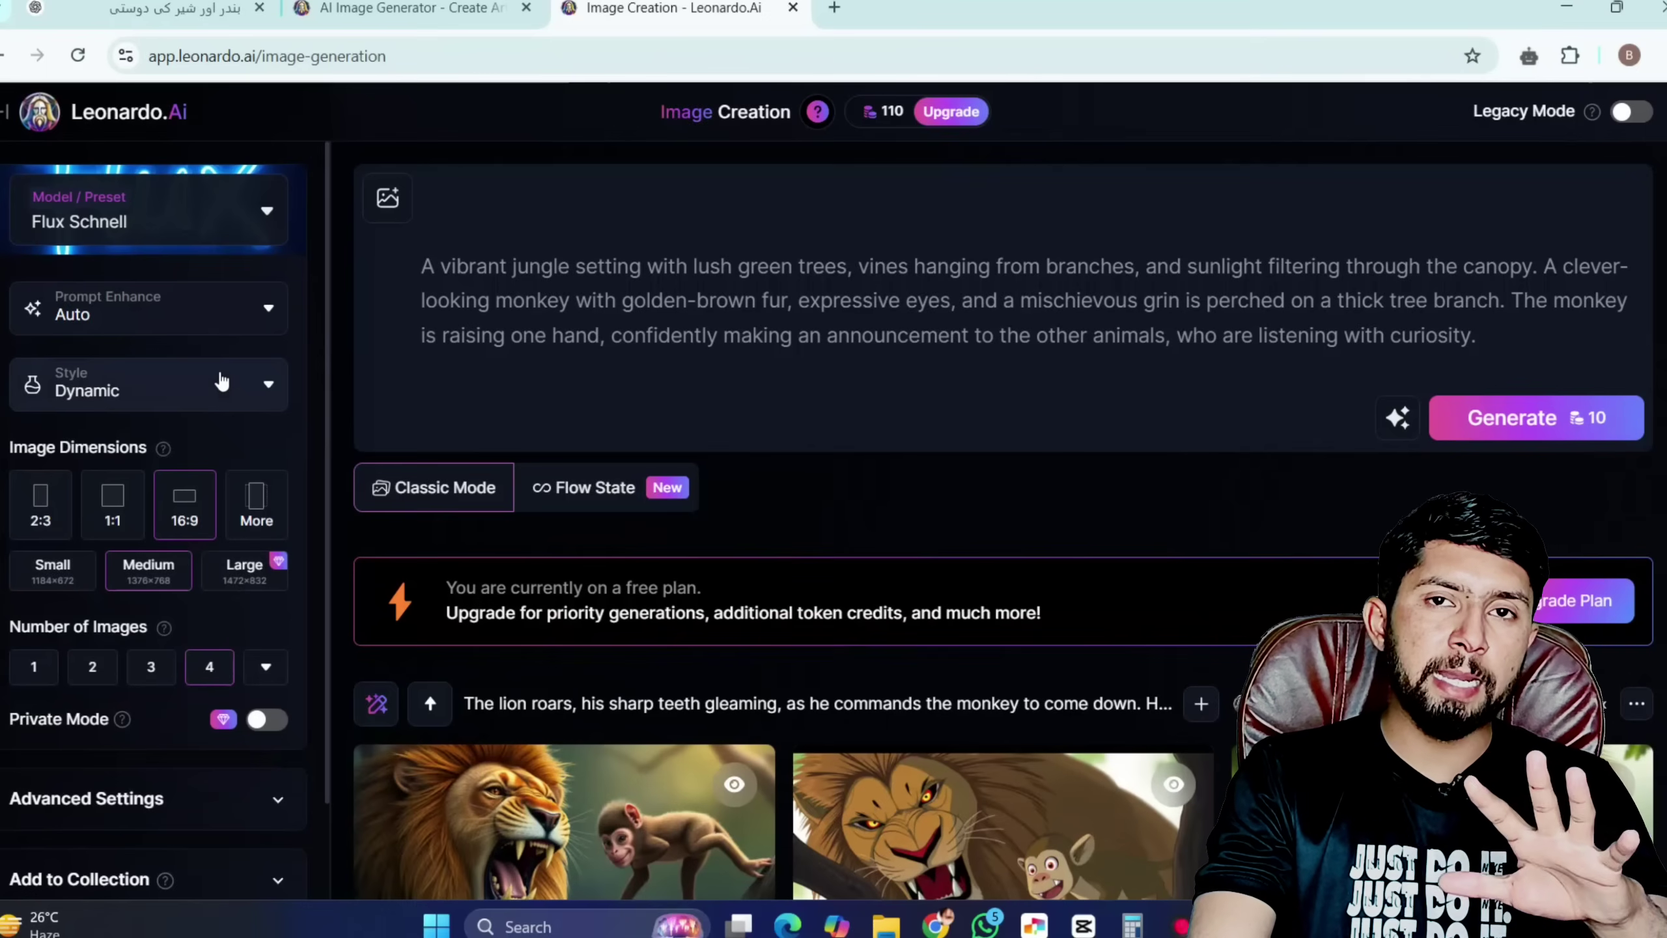
Examine the image dimensions, number of images and Advanced Settings, including the model choices there, without changing them.
scroll(222, 381, down, 1)
scroll(222, 381, down, 1)
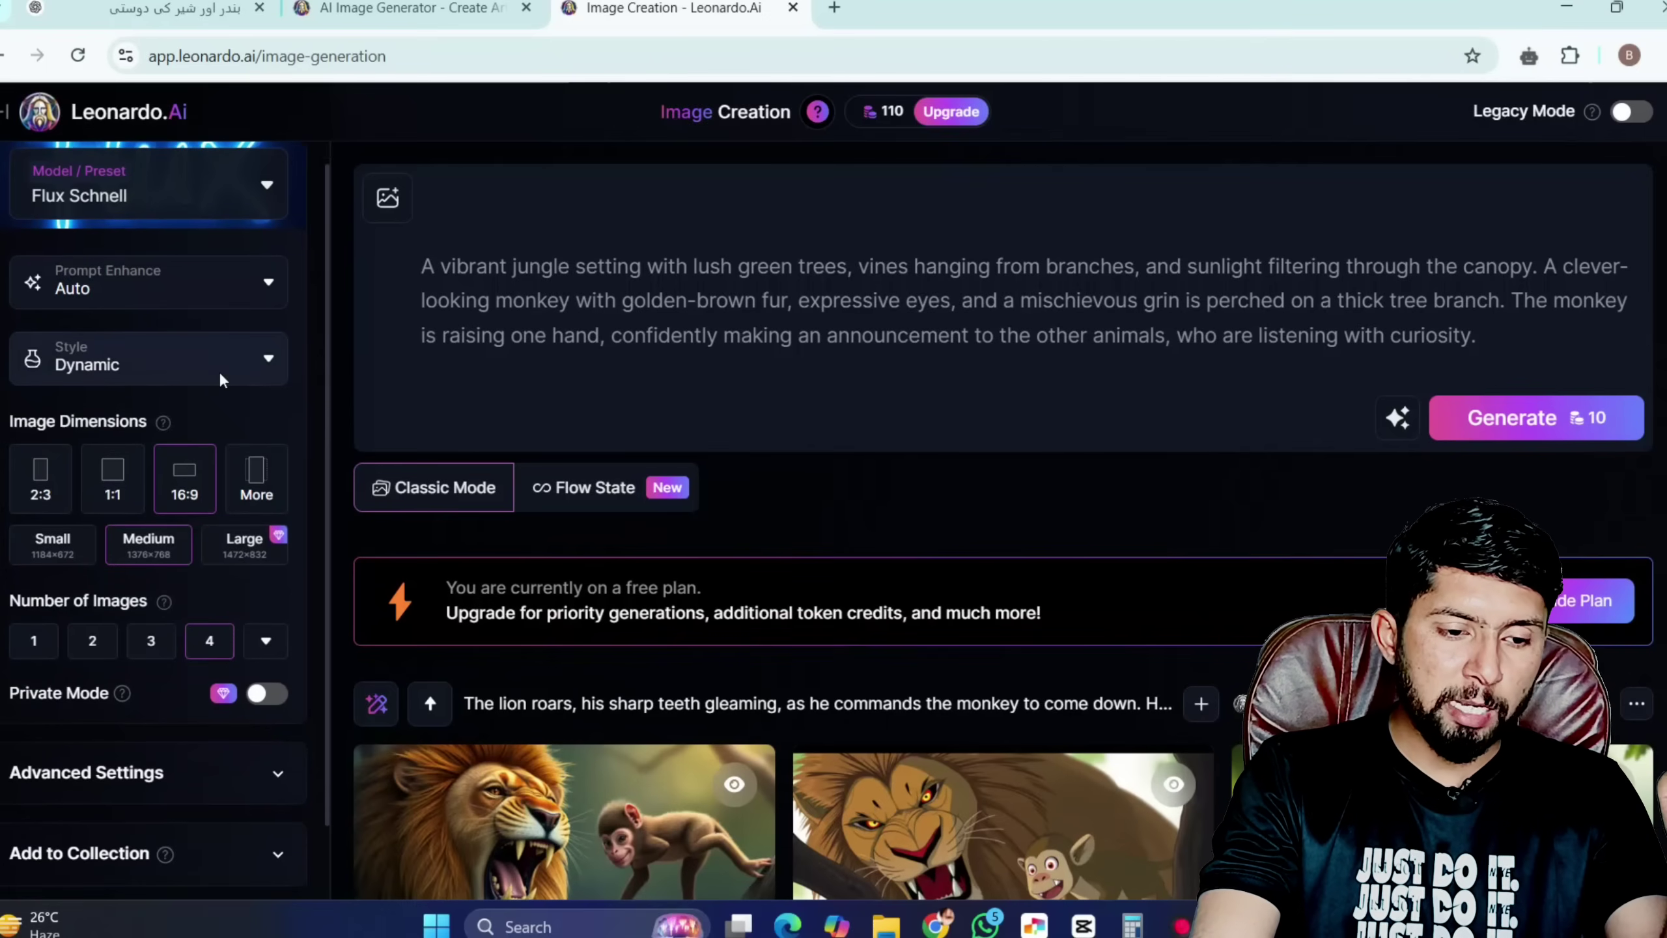
scroll(219, 371, down, 3)
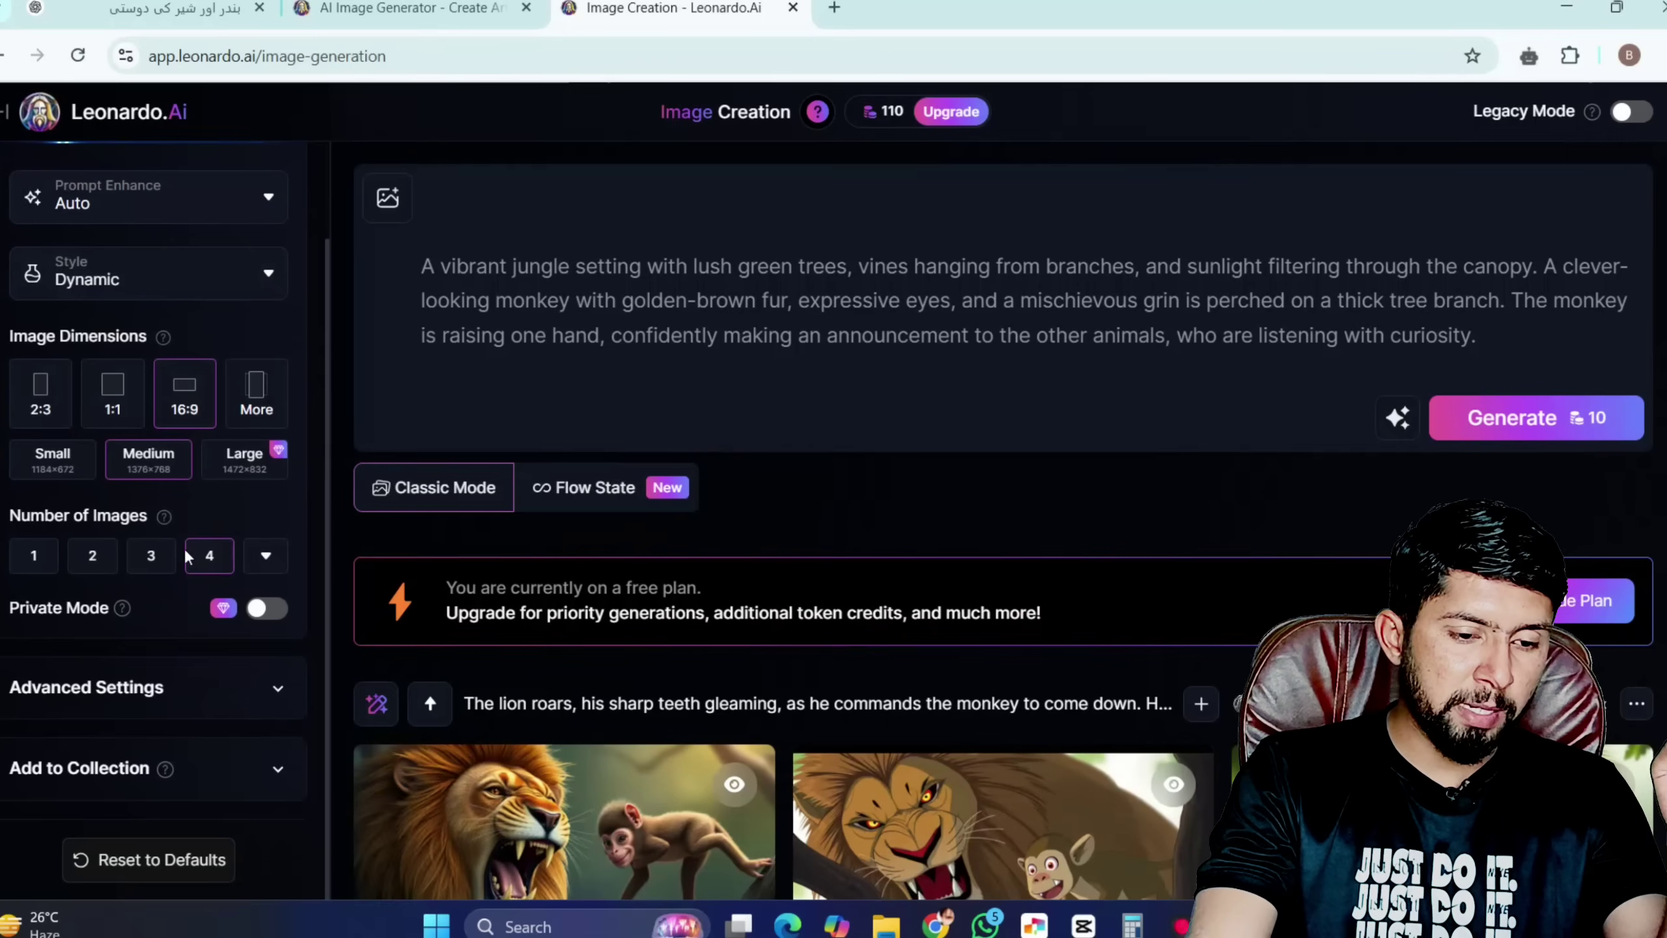
scroll(186, 575, down, 2)
click(278, 685)
scroll(186, 550, down, 5)
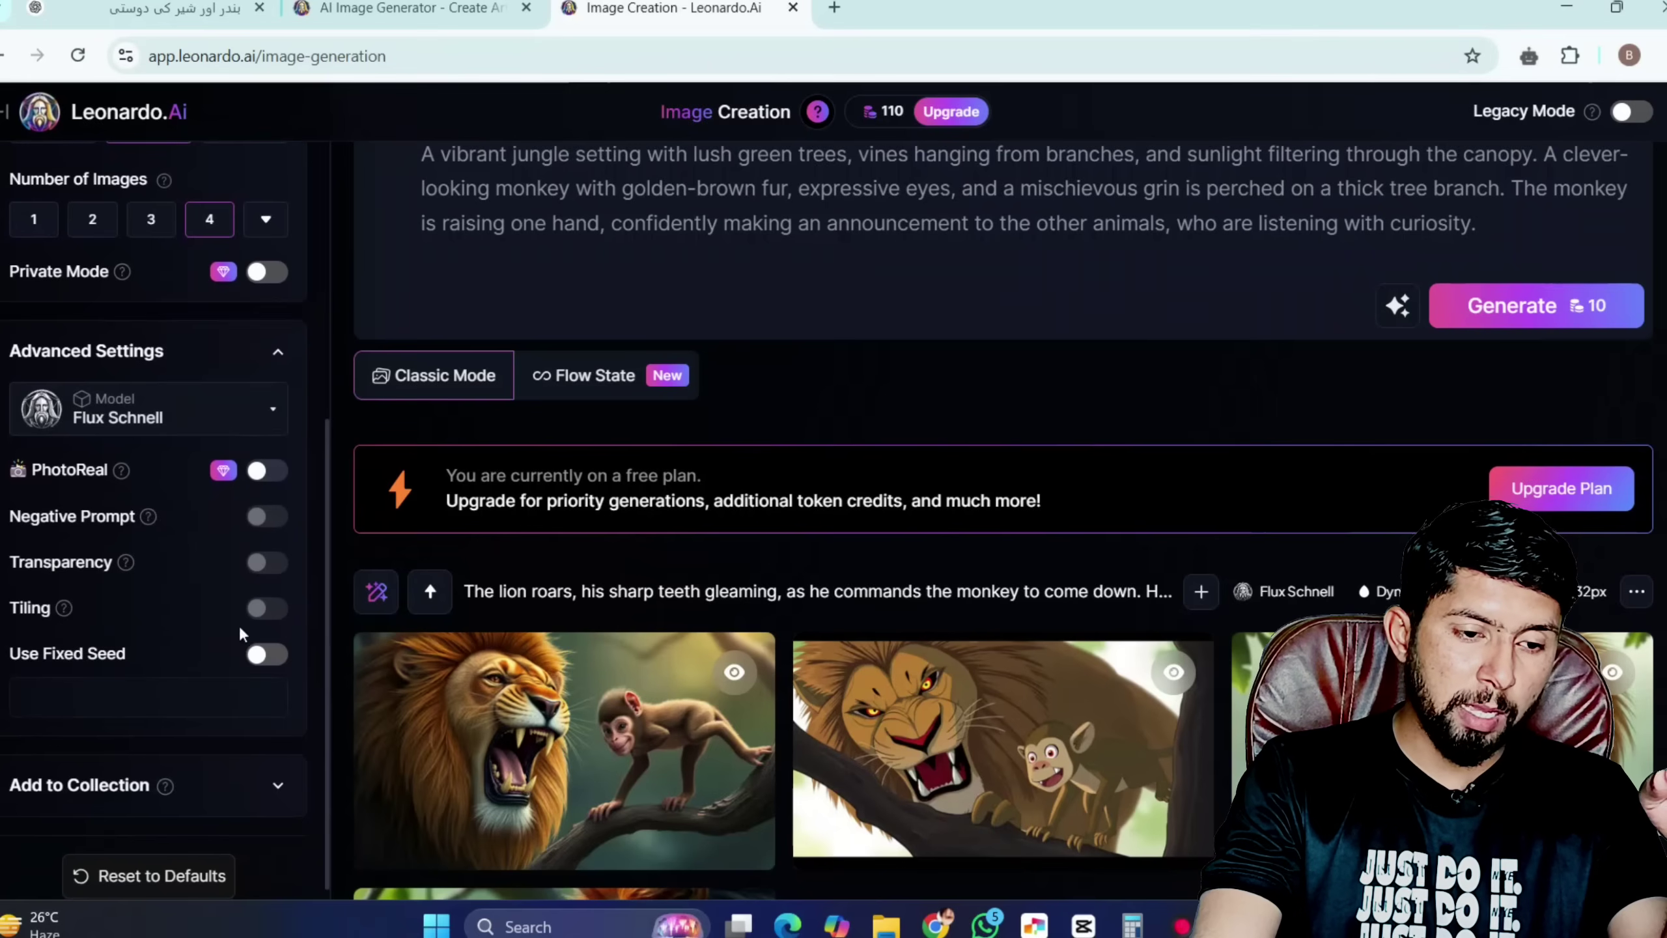
click(272, 410)
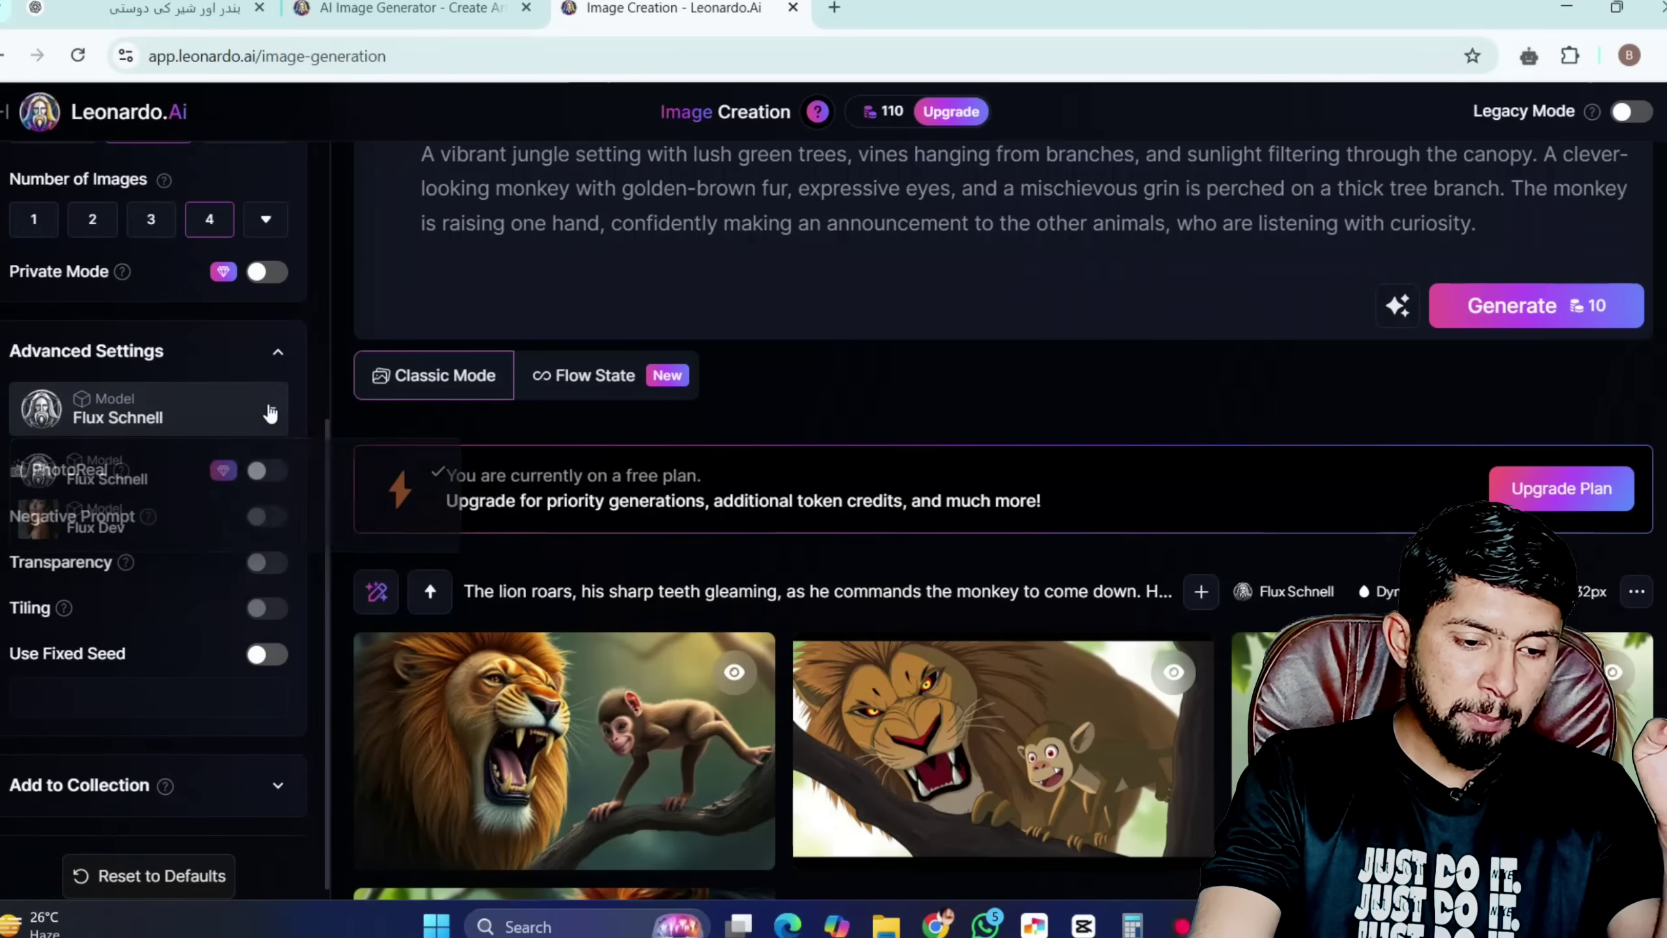
click(270, 412)
scroll(1524, 380, up, 2)
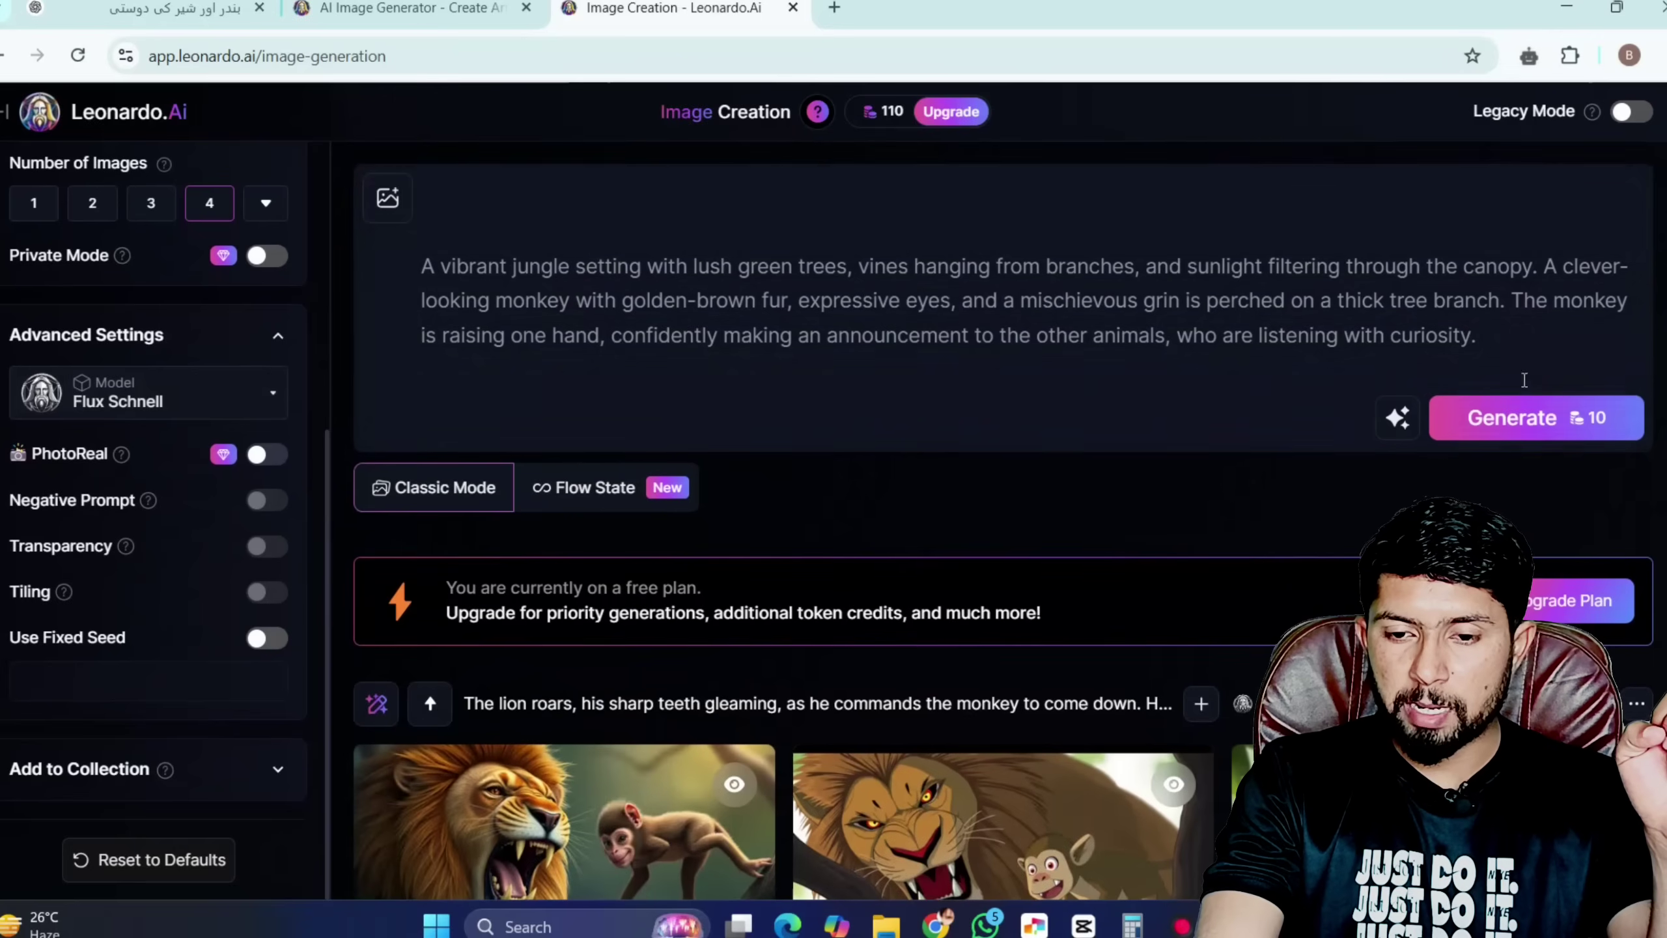
Generate four images from the Scene 1 prompt and download the resulting monkey images.
click(1516, 420)
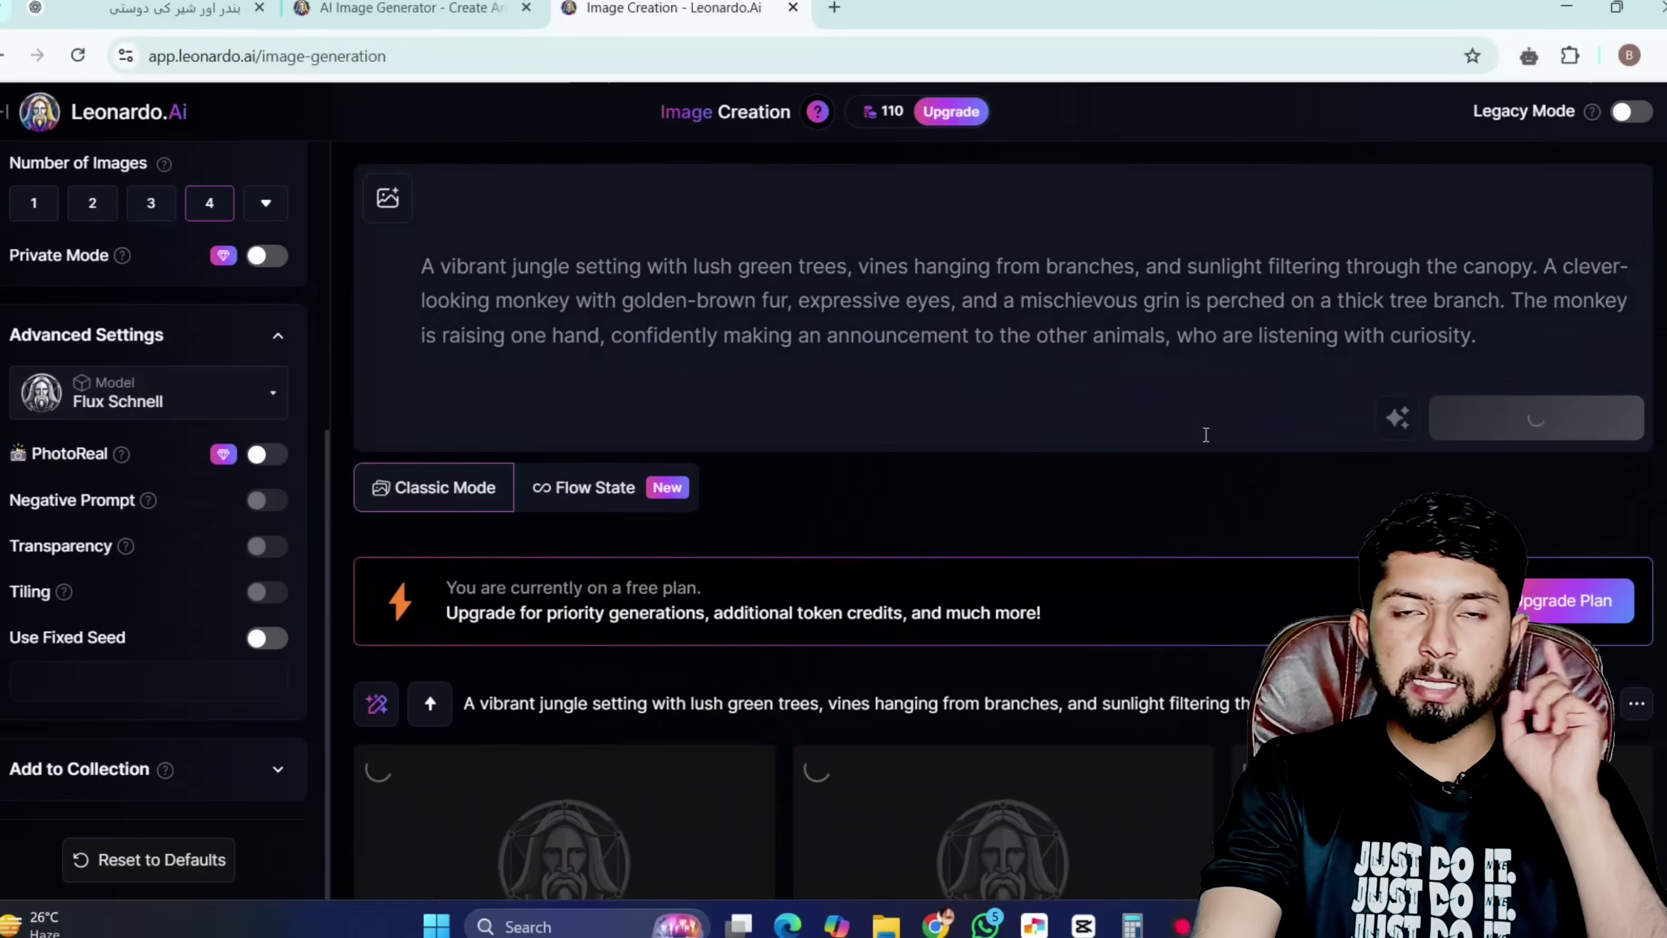
scroll(1172, 433, down, 5)
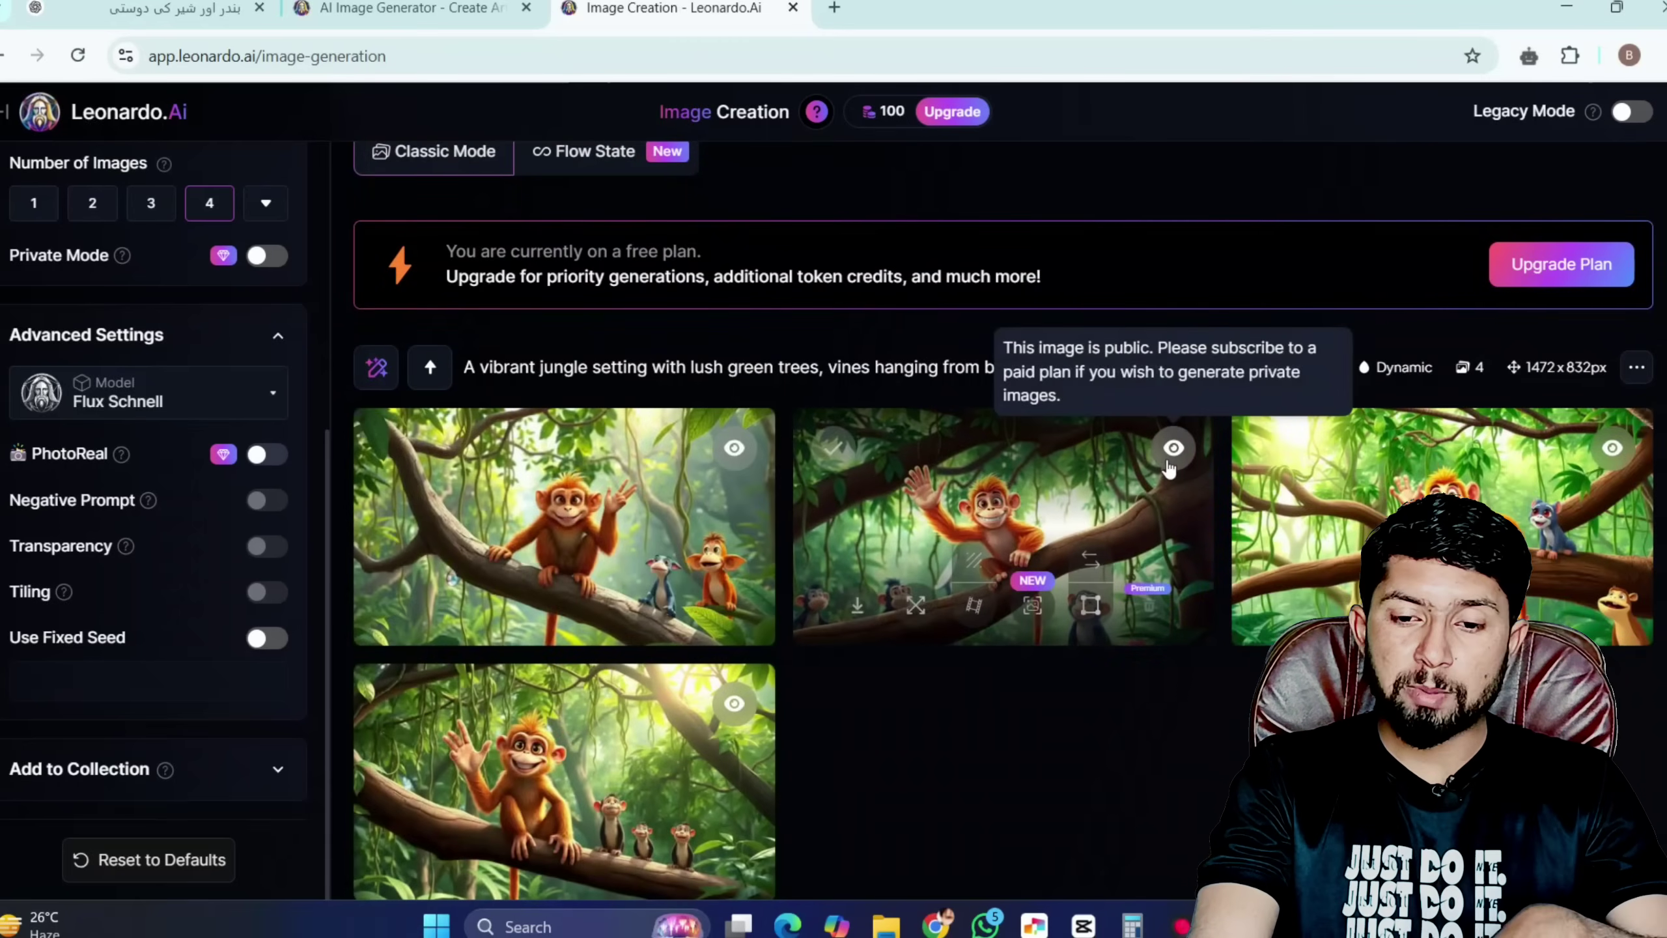
scroll(1188, 774, down, 2)
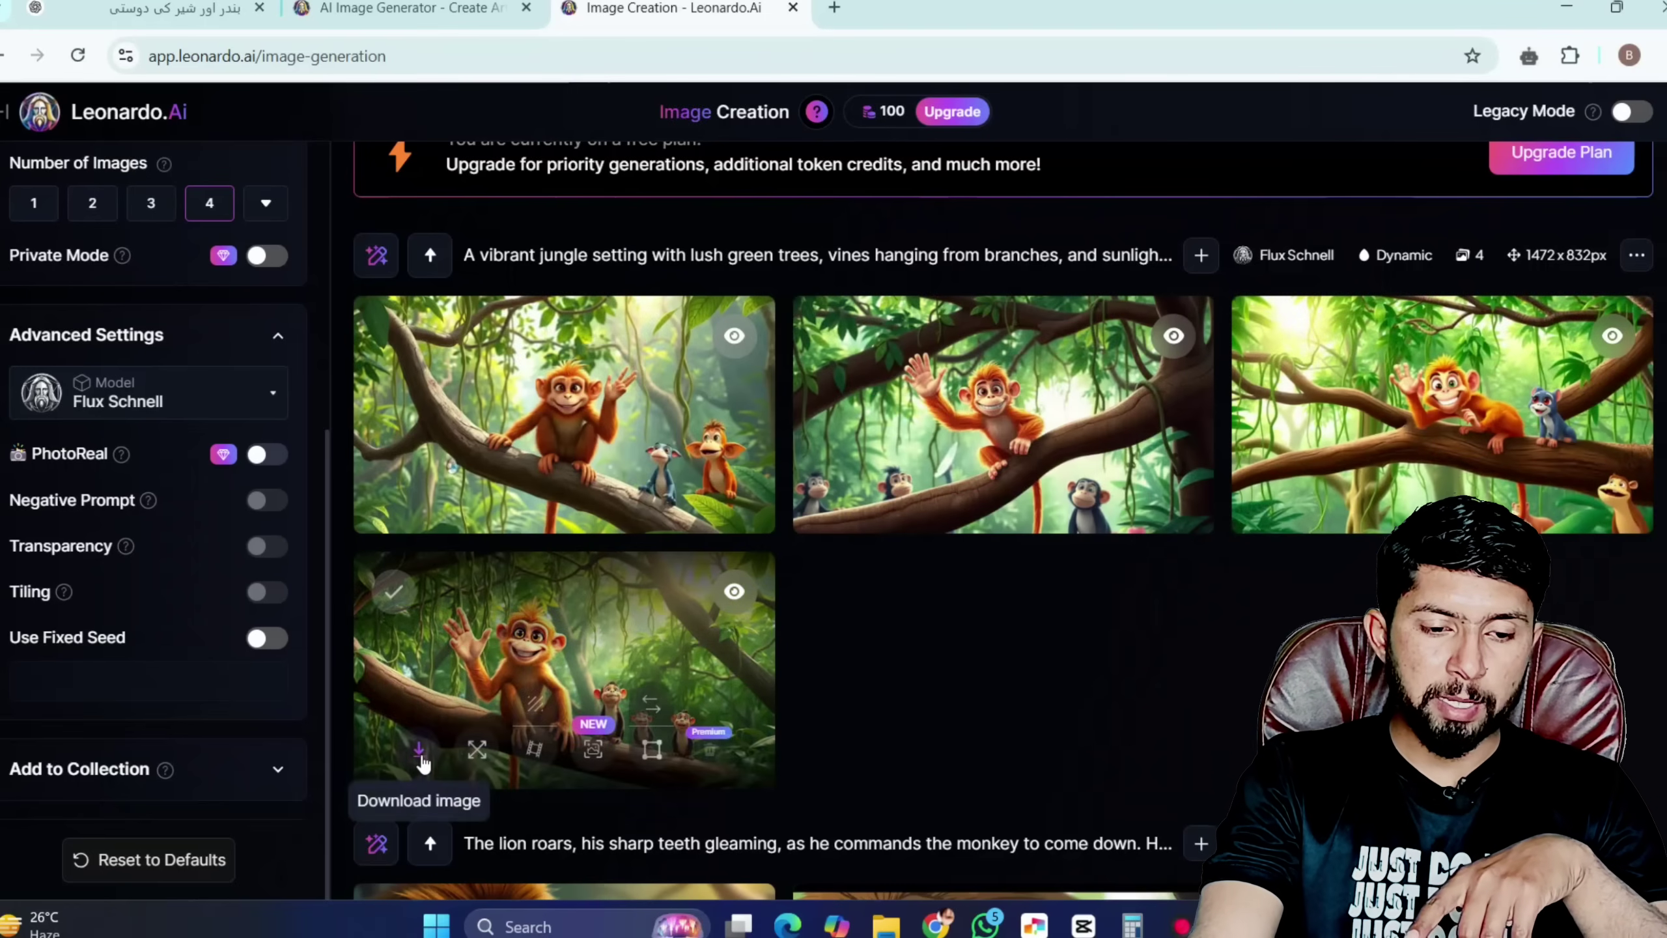
click(421, 755)
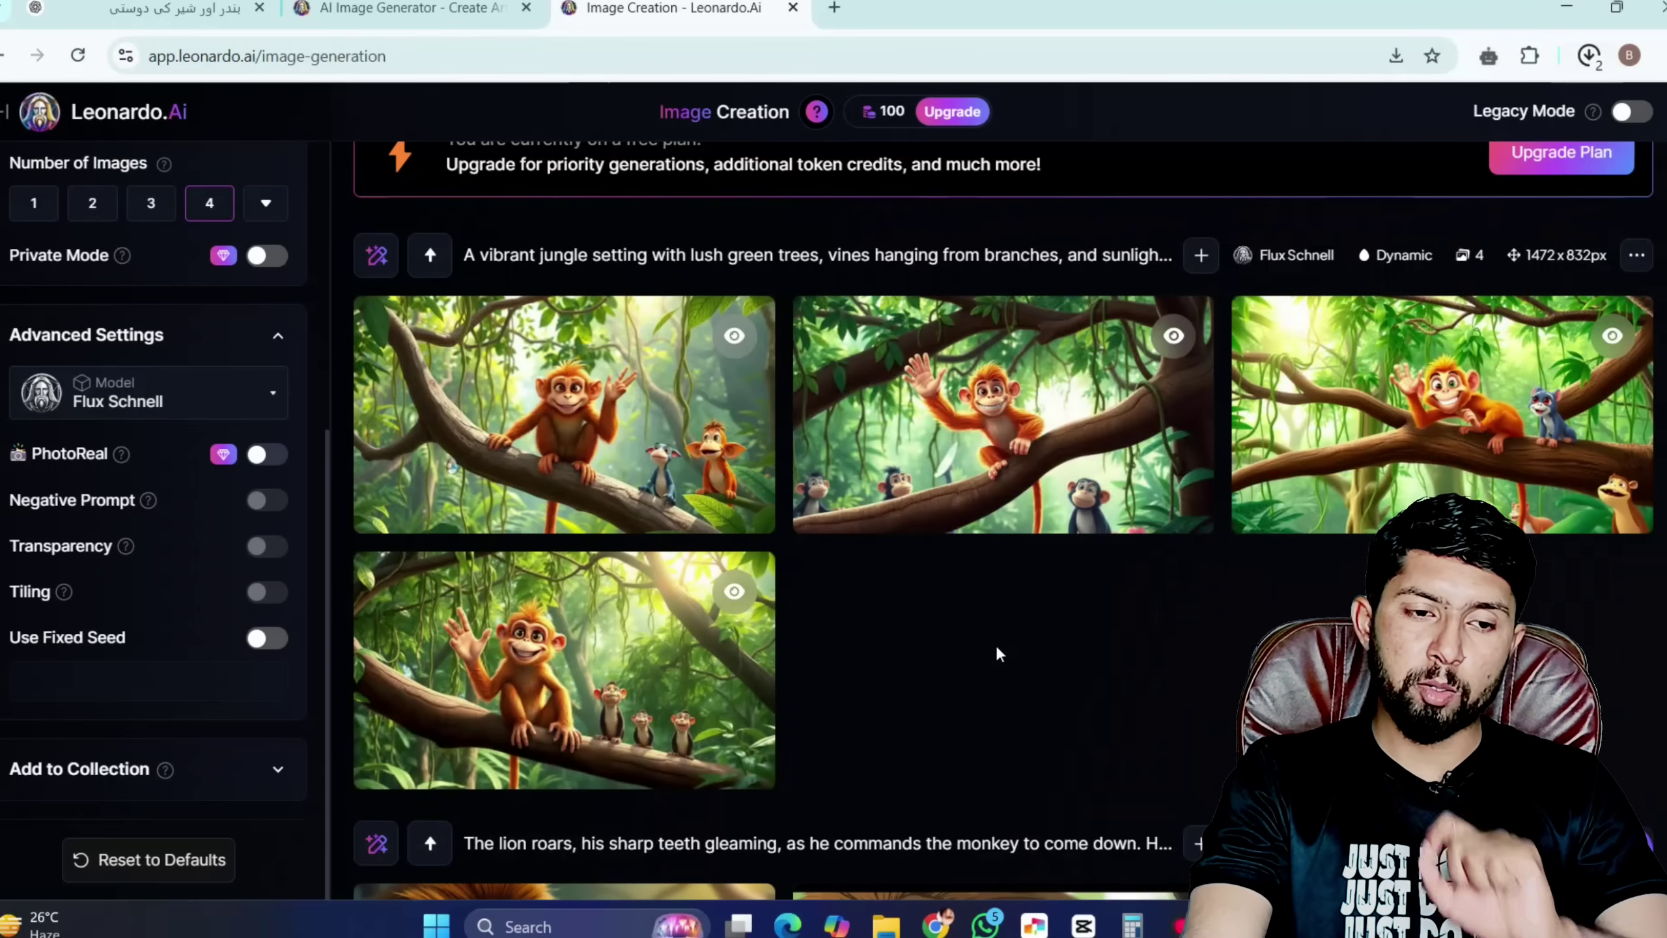
Replace the Leonardo.Ai prompt with the Scene 2 image prompt about the majestic roaring lion, copied from ChatGPT.
scroll(995, 645, up, 5)
key(ctrl+1)
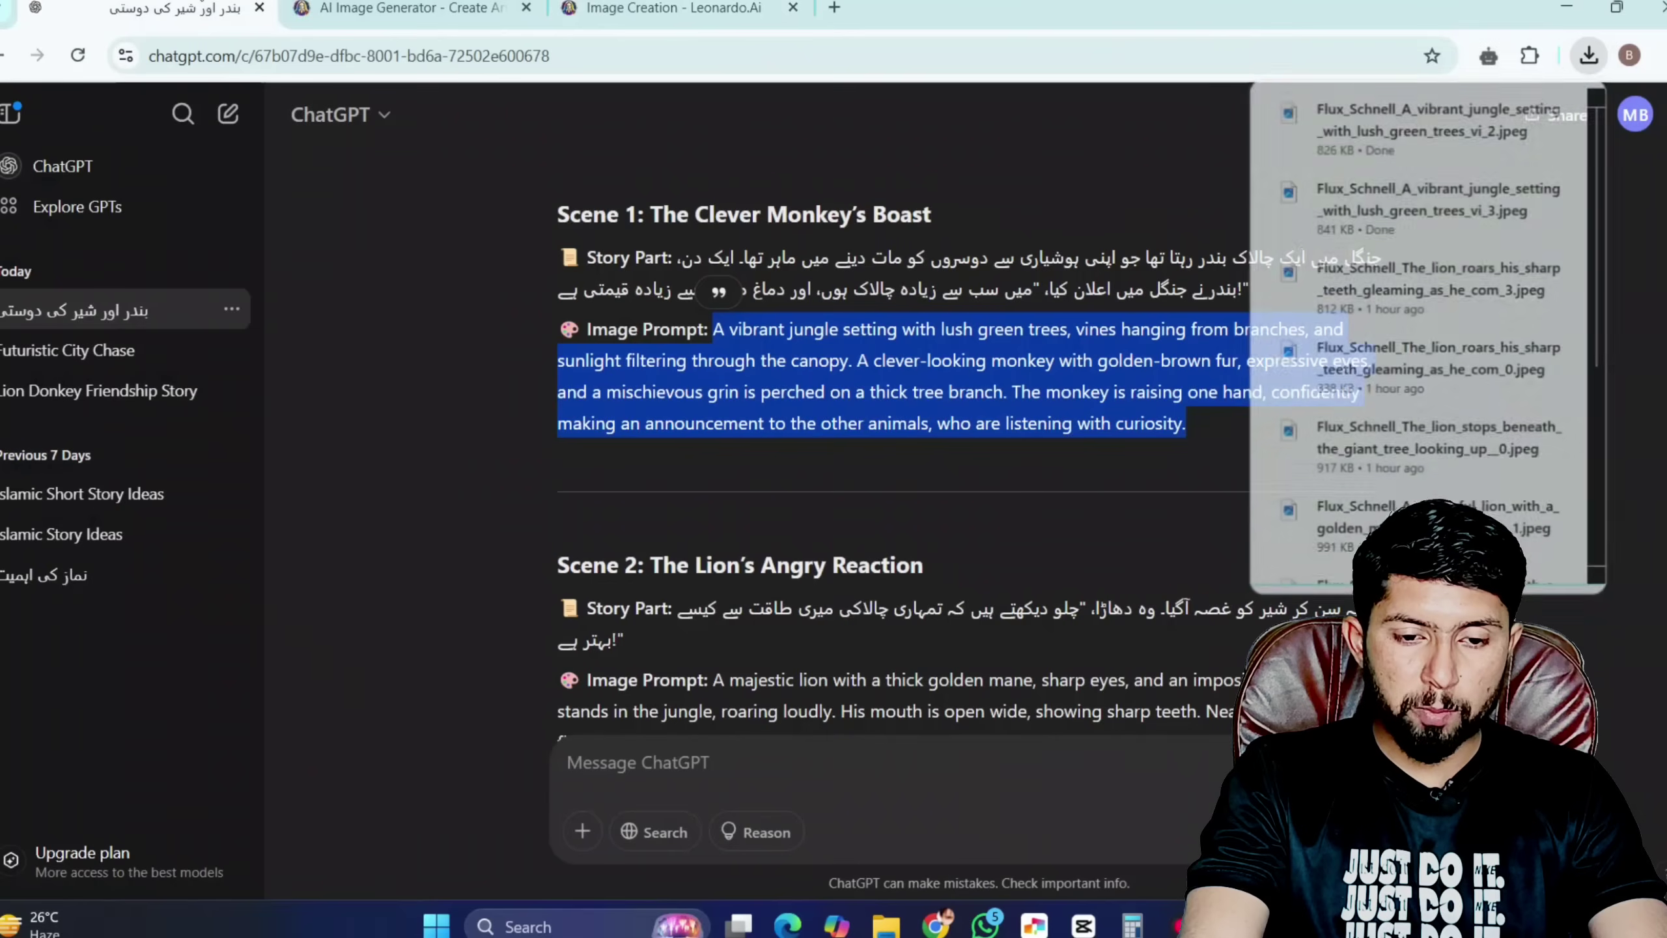
scroll(1152, 580, down, 3)
drag(841, 550, 727, 466)
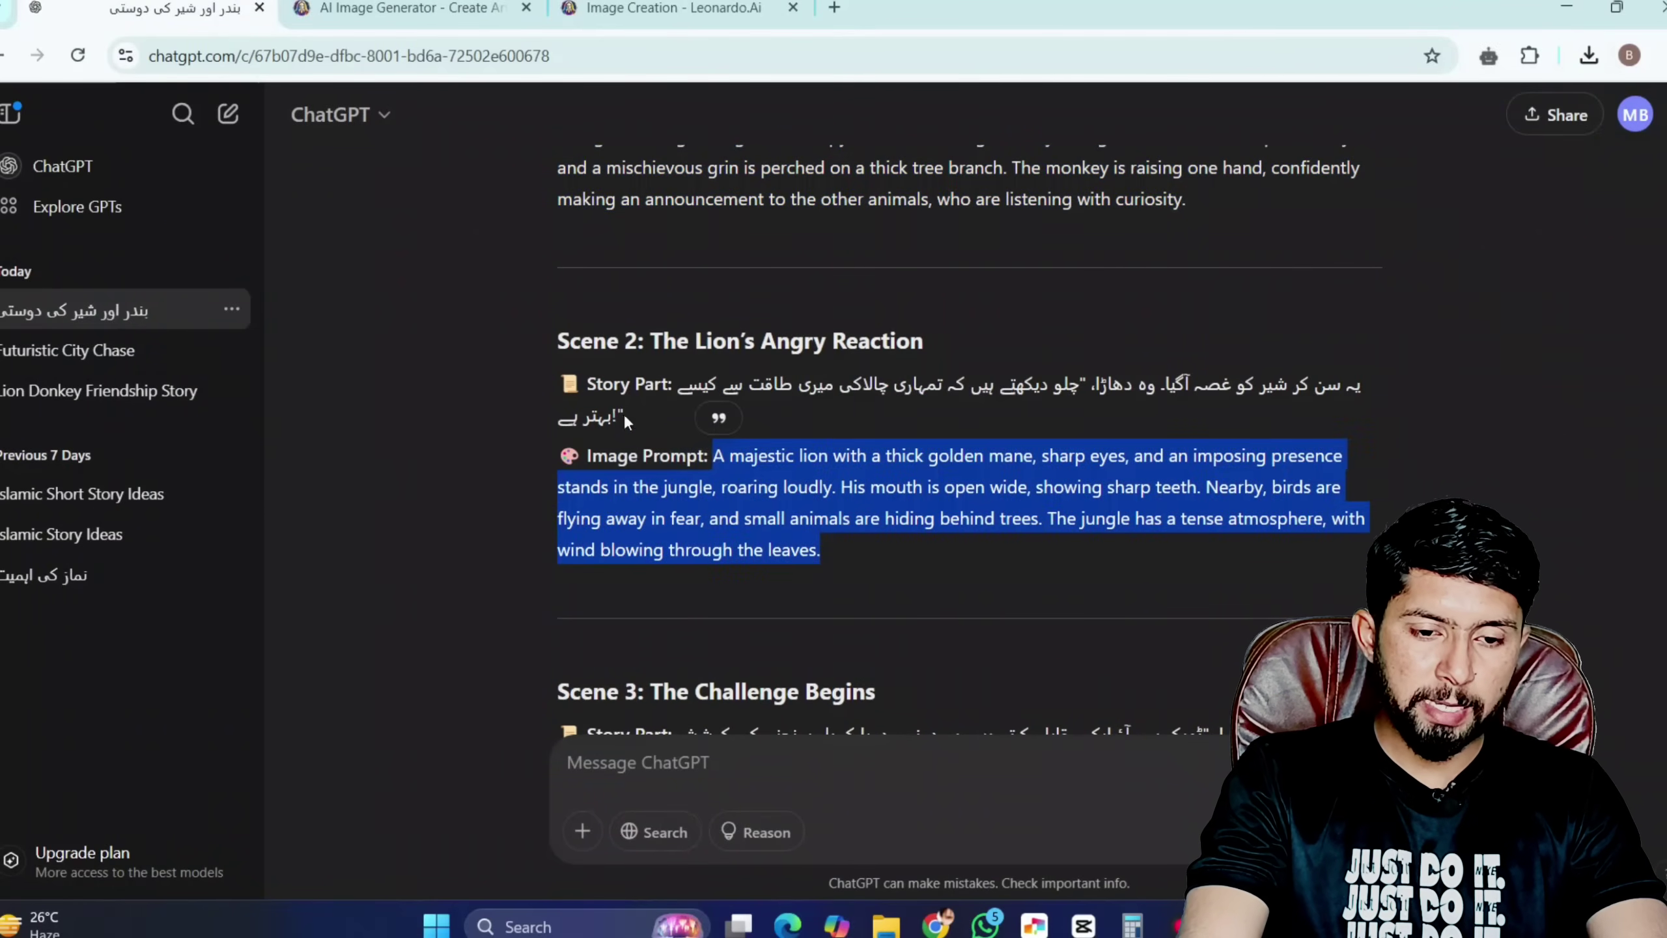
click(605, 6)
click(866, 325)
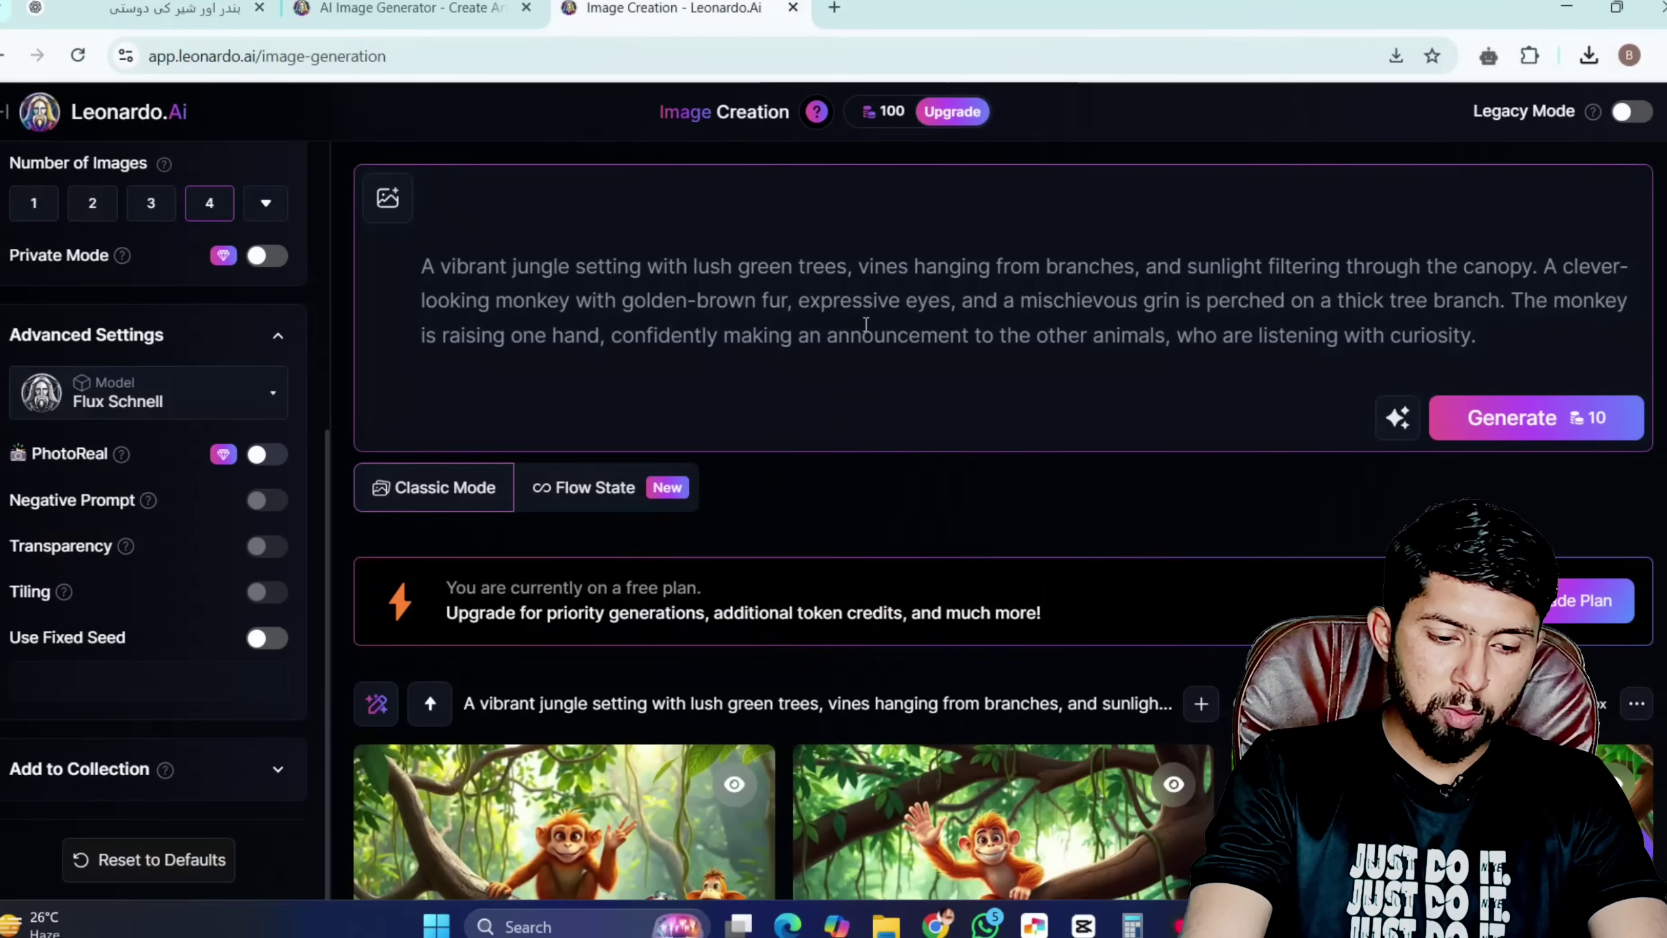
key(ctrl+a)
key(BackSpace)
text(A majestic lion with a thick golden mane, sharp eyes, and an imposing presence stands in the jungle, roaring loudly. His mouth is open wide, showing sharp teeth. Nearby, birds are flying away in fear, and small animals are hiding behind trees. The jungle has a tense atmosphere, with wind blowing through the leaves.)
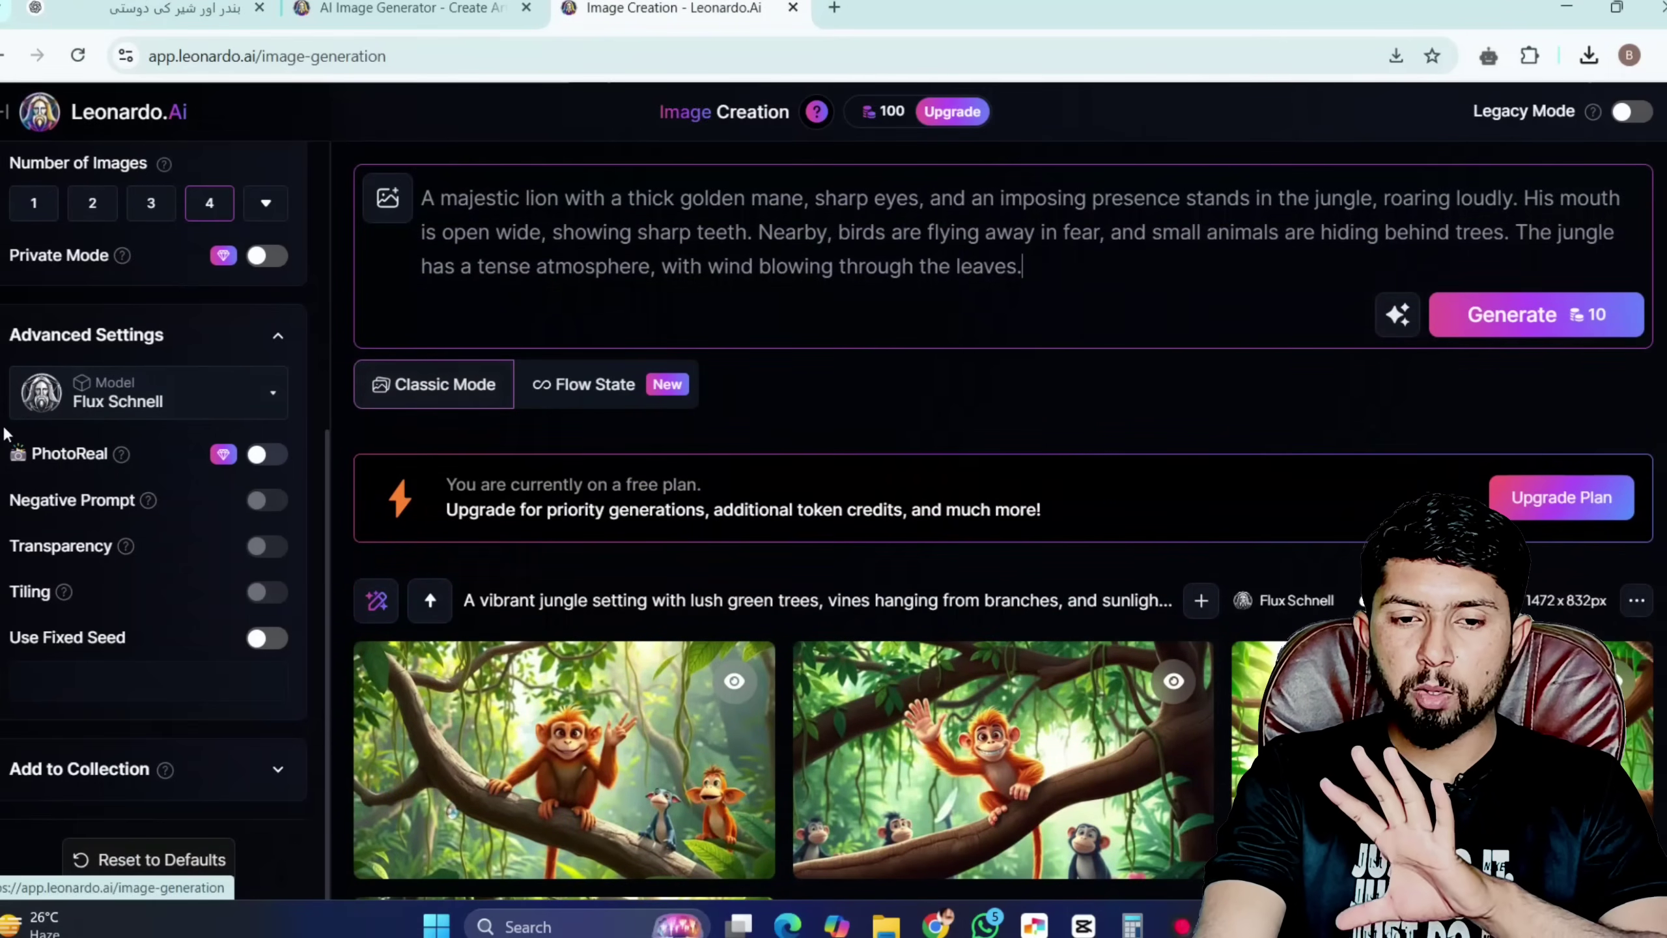
Generate four images from the Scene 2 prompt and download the resulting roaring lion images.
click(1506, 312)
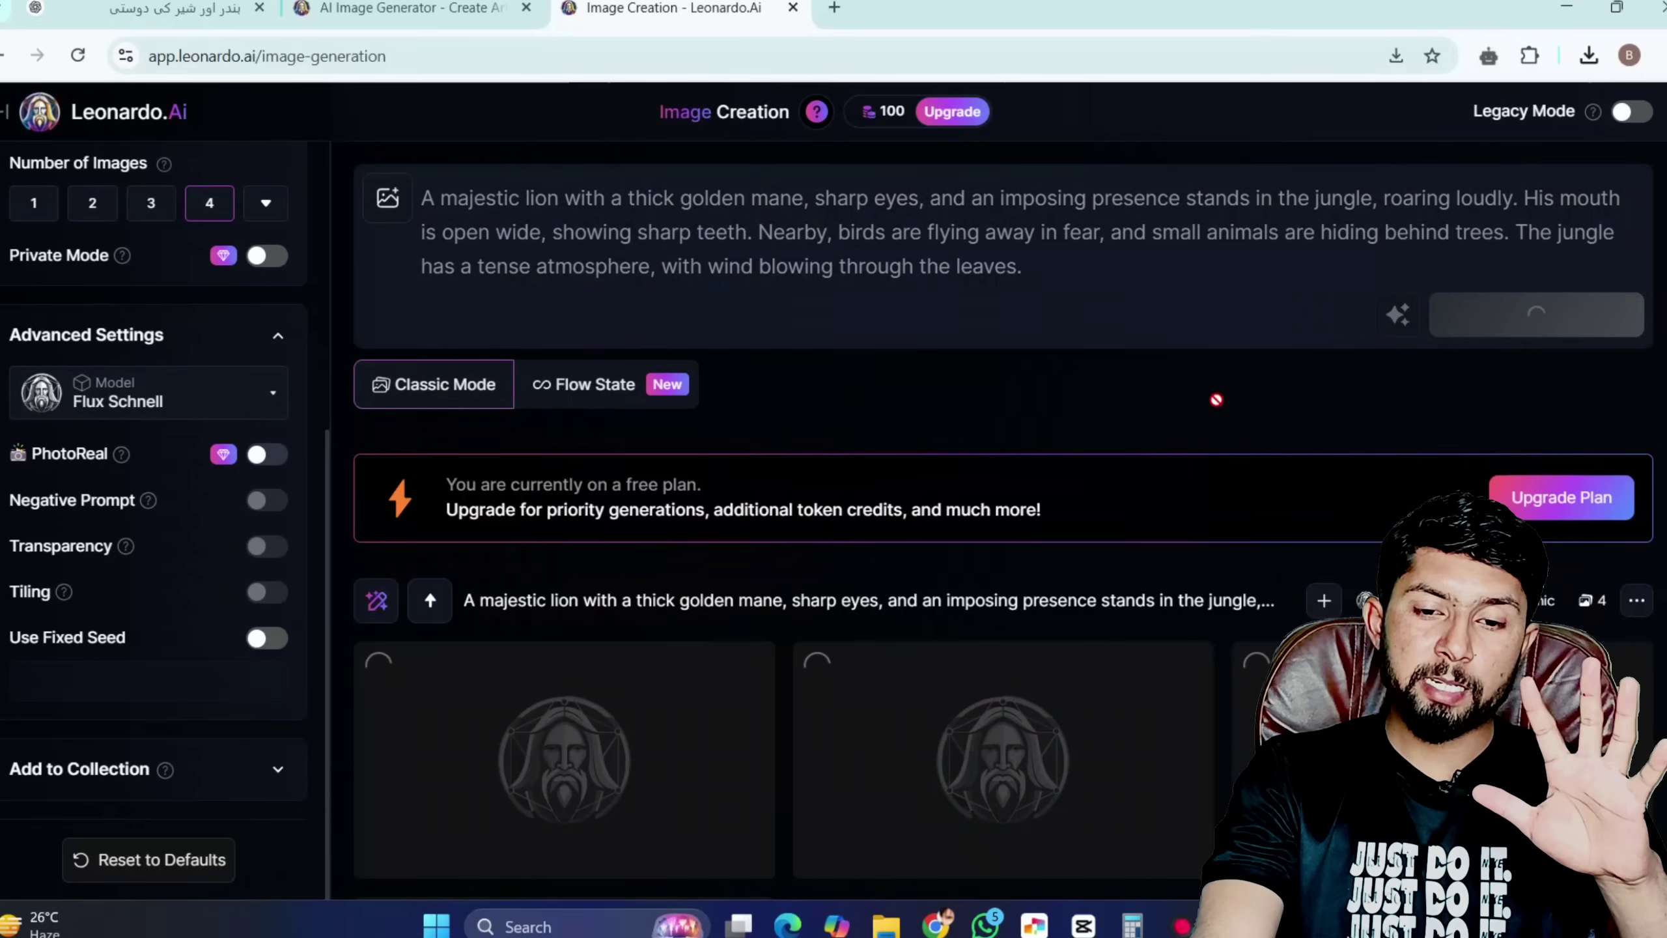
scroll(1210, 399, down, 2)
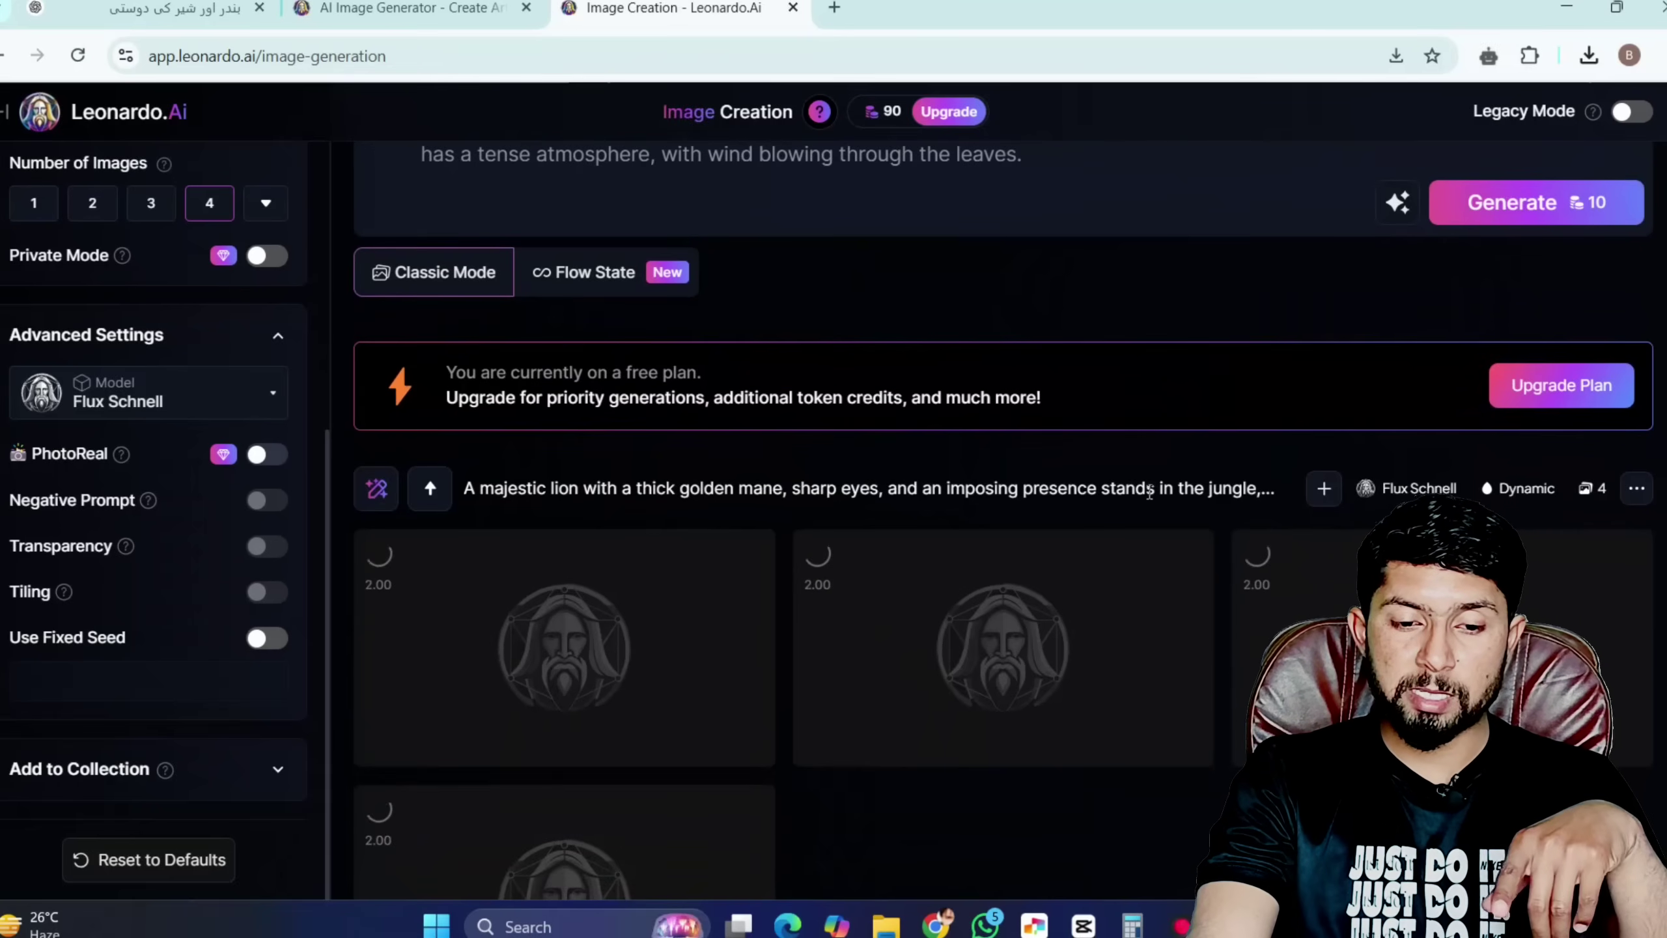
scroll(1148, 497, down, 4)
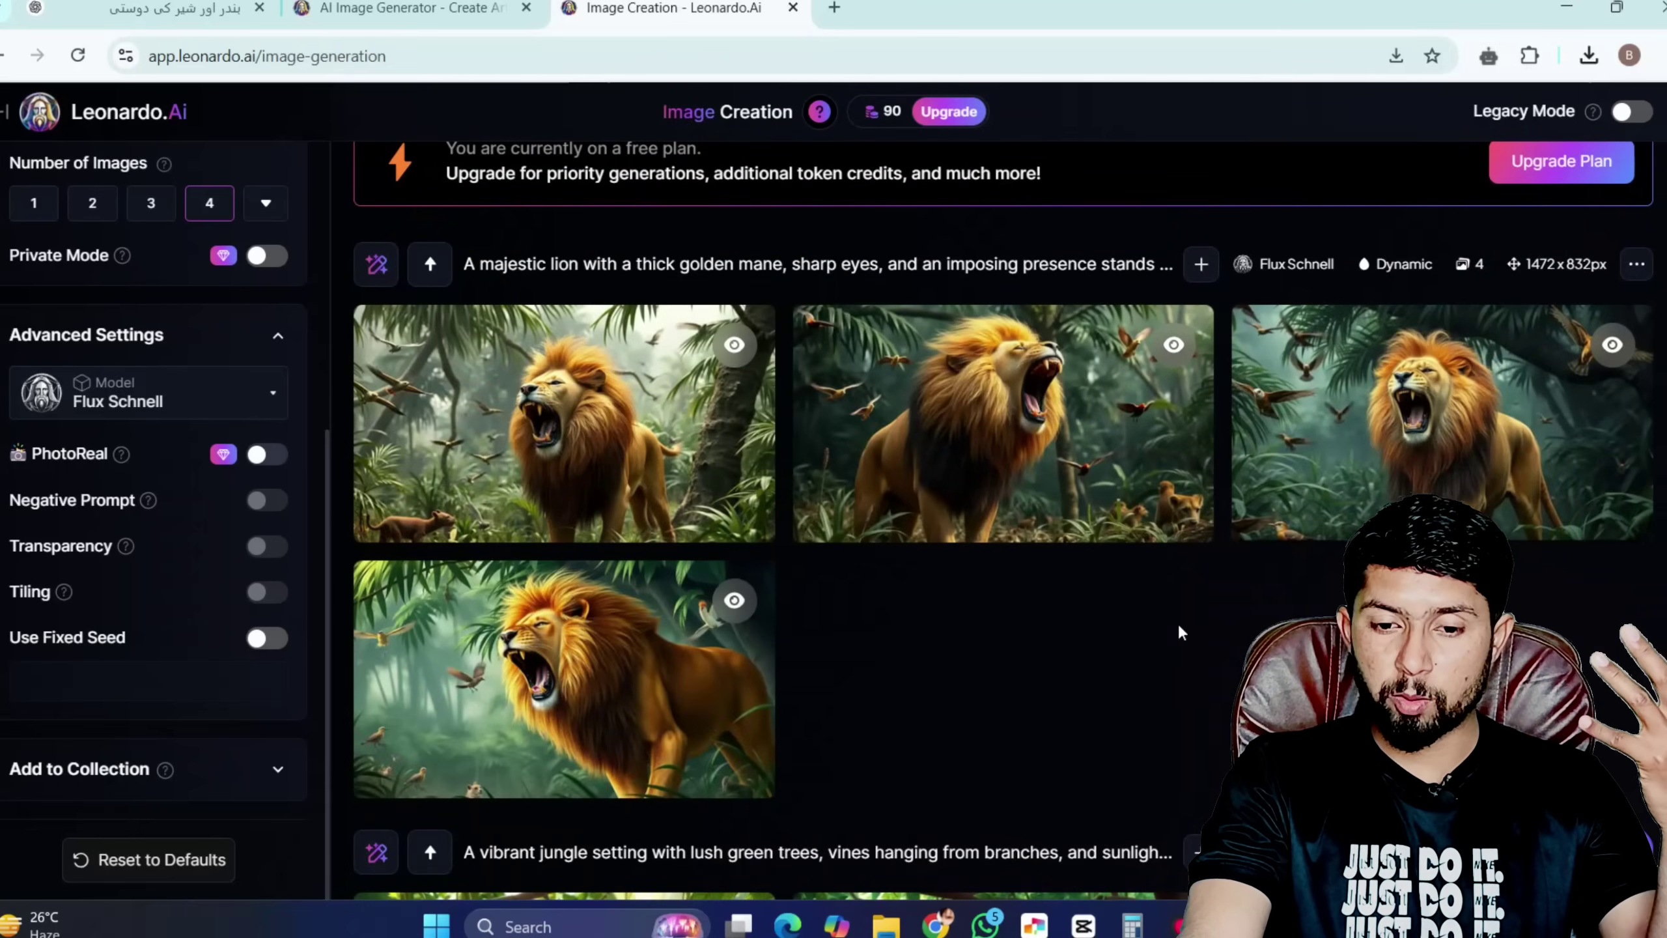
mouse_move(1355, 526)
mouse_move(815, 532)
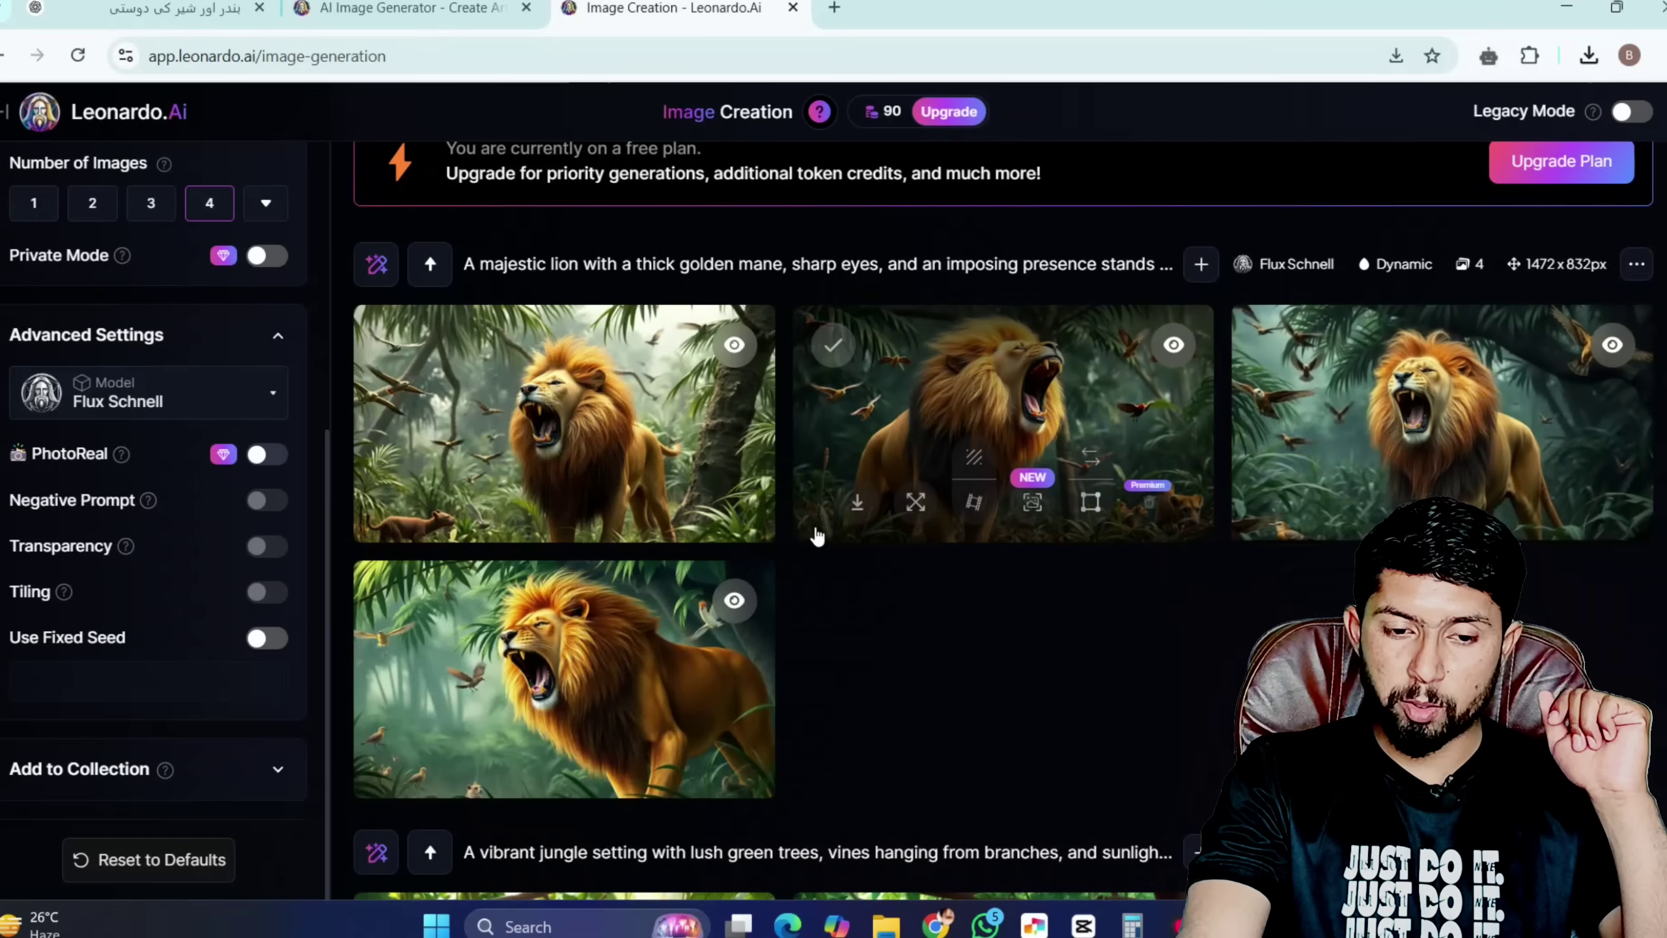
click(856, 504)
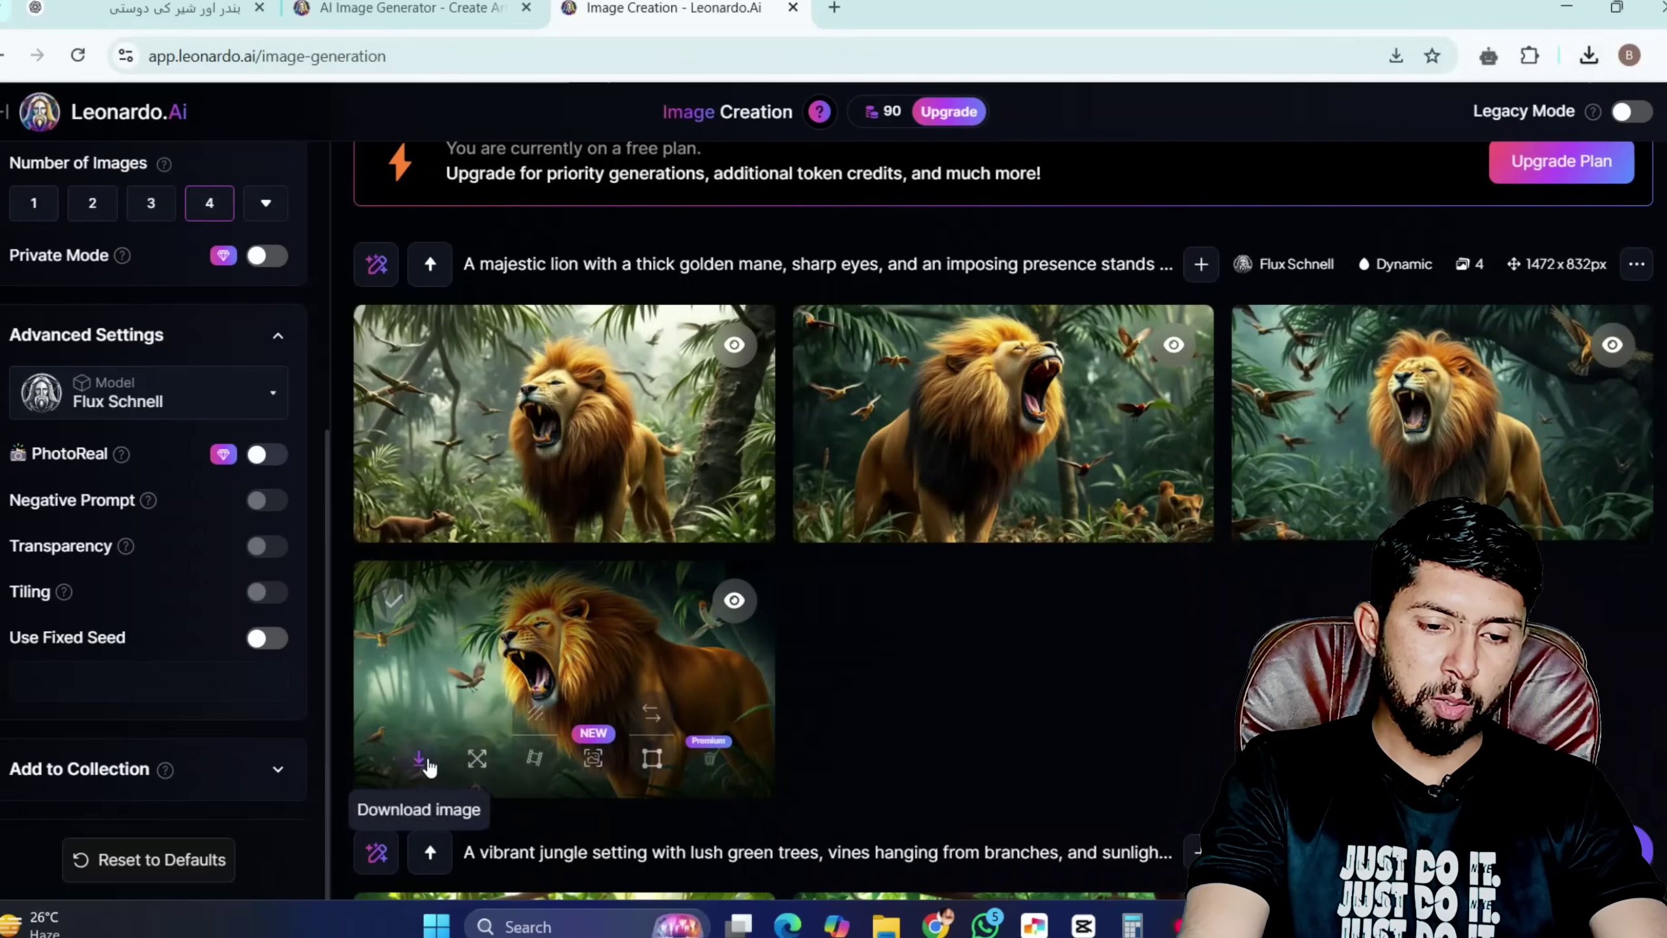
Copy the Scene 3 image prompt about the monkey and lion near a river from ChatGPT and replace the Leonardo.Ai prompt with it.
key(ctrl+1)
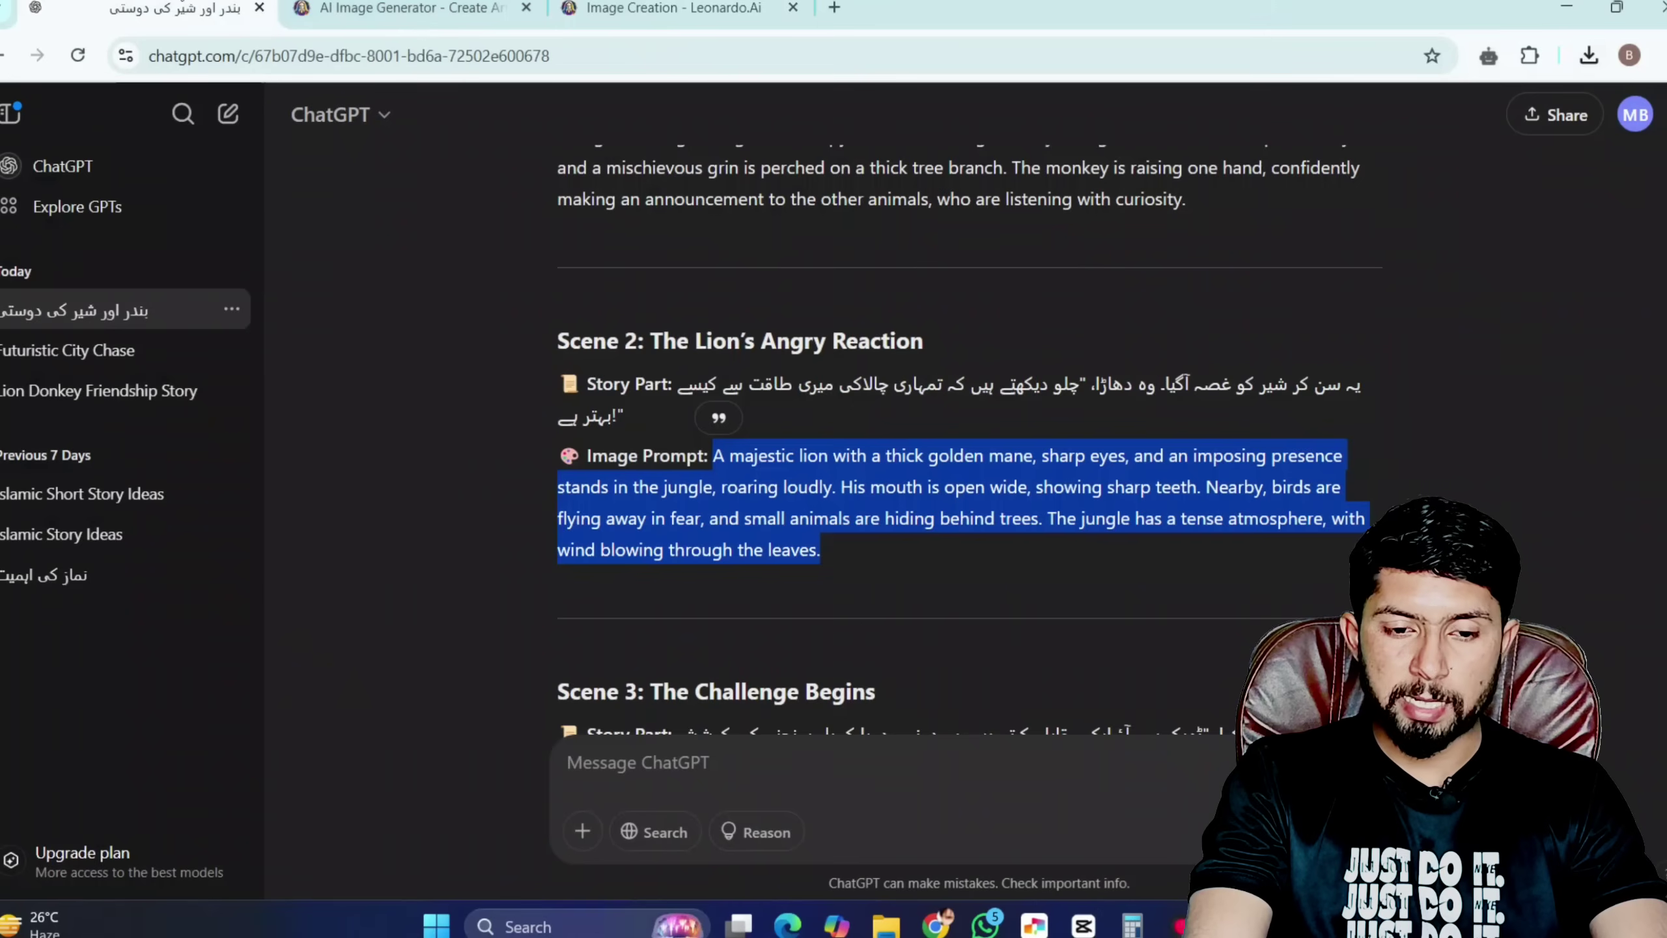
scroll(1130, 435, down, 3)
drag(994, 688, 710, 588)
key(ctrl+c)
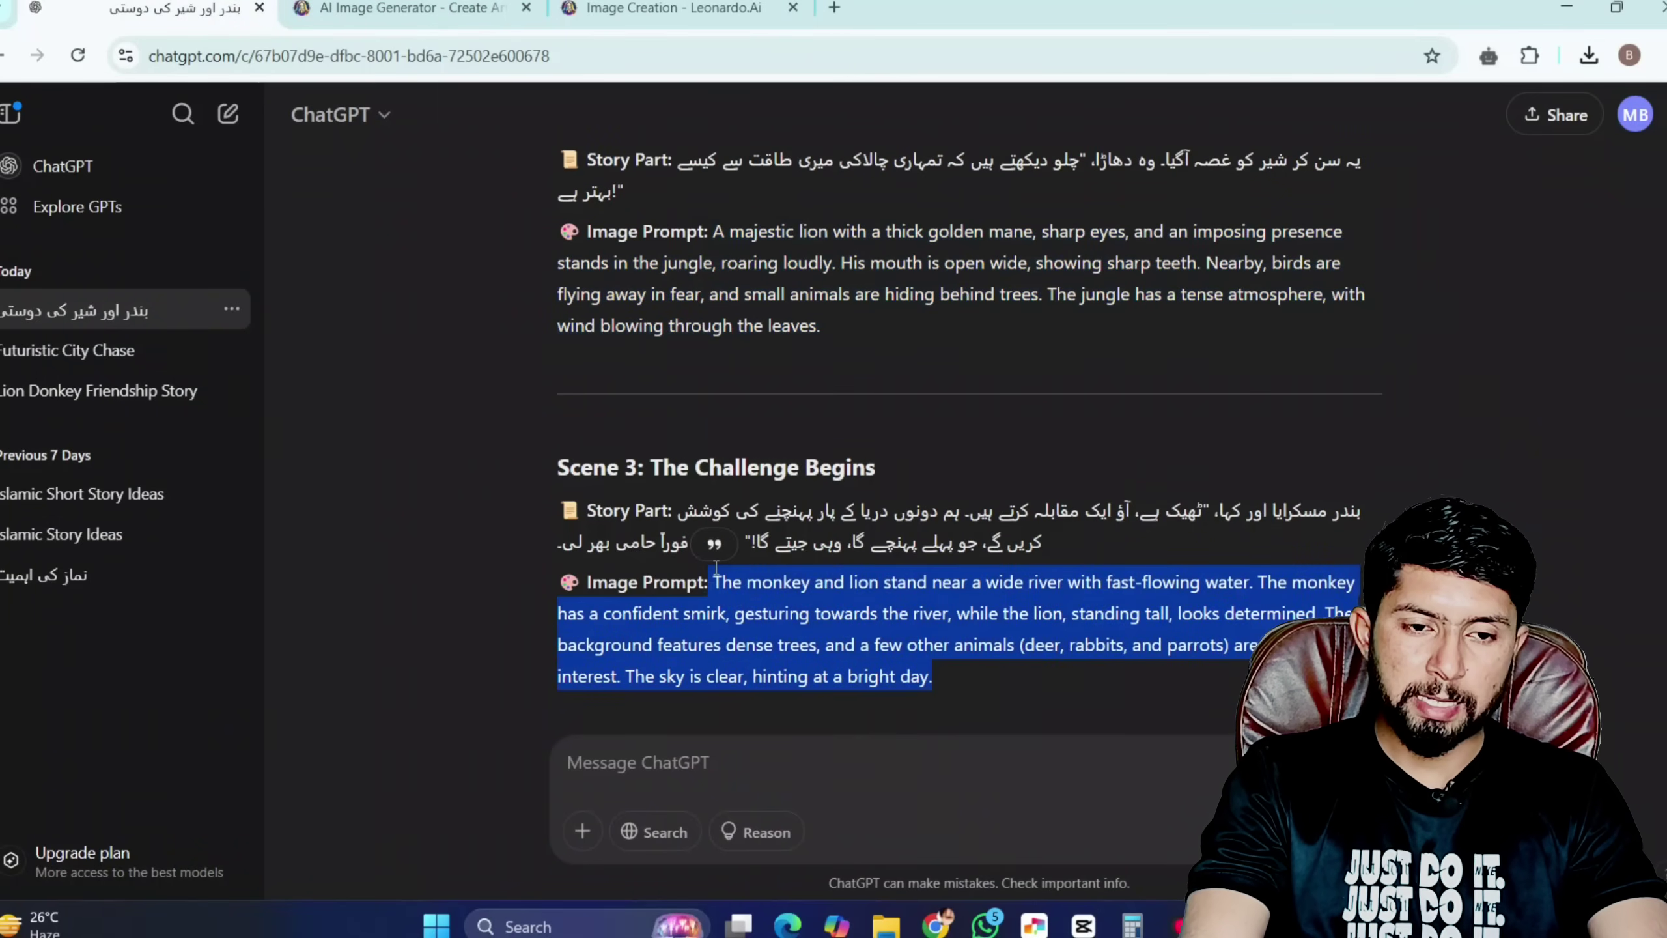
key(ctrl+3)
scroll(765, 328, up, 5)
drag(1023, 265, 342, 182)
key(ctrl+v)
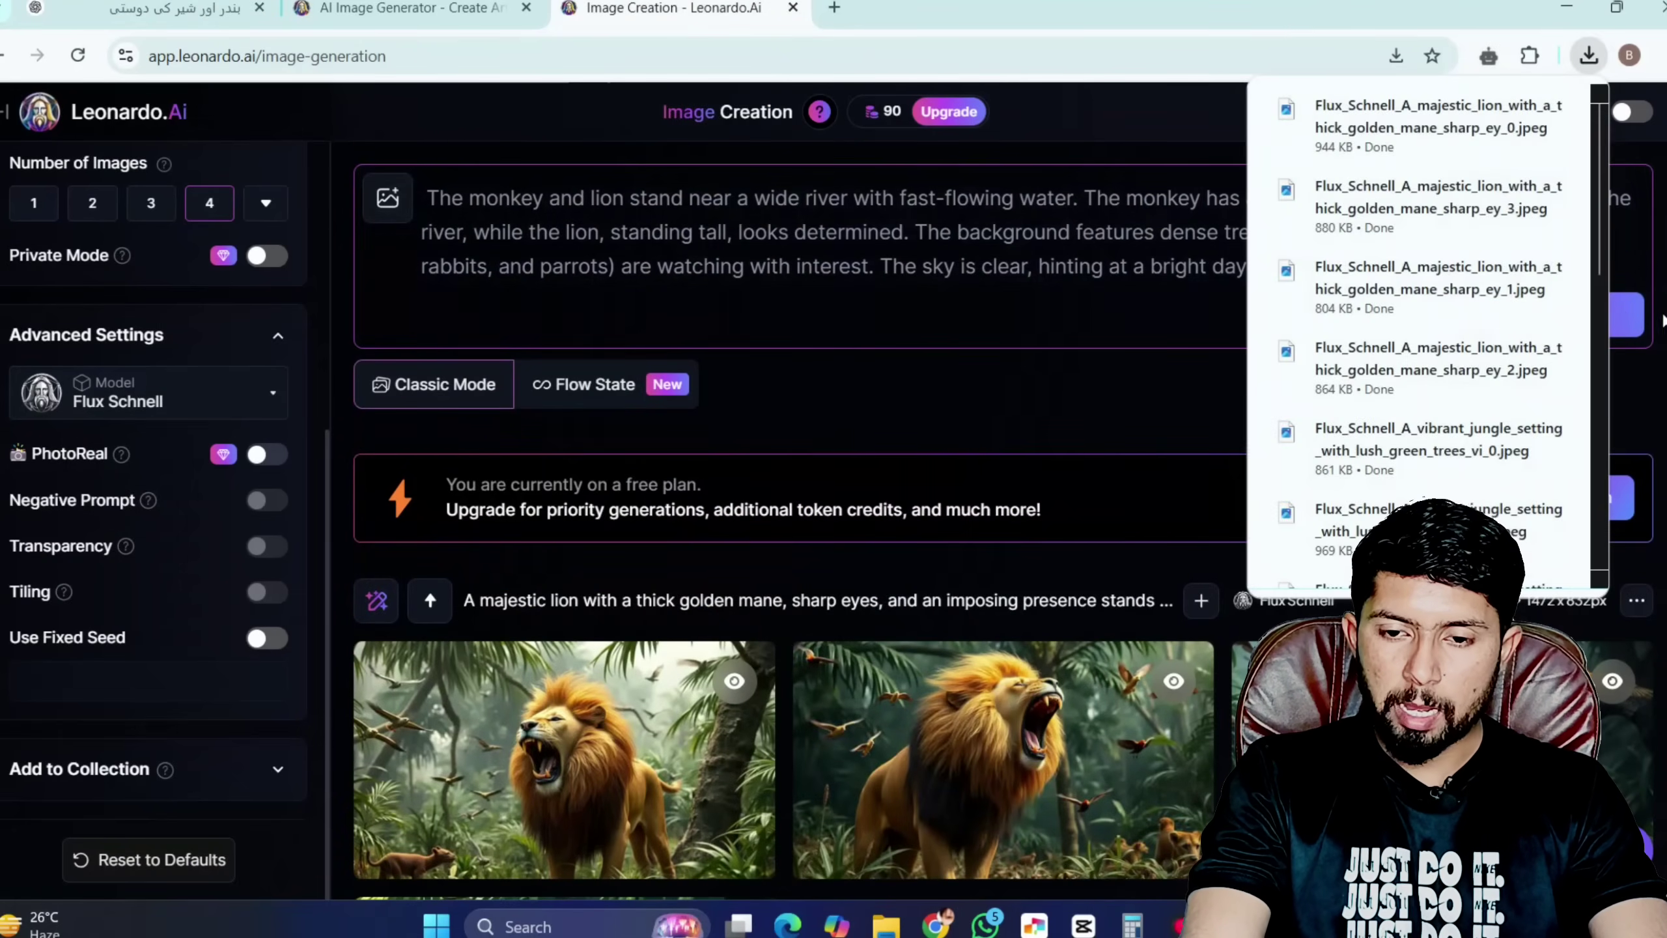
Generate four images from the Scene 3 prompt and look through the resulting monkey and lion pictures.
click(1617, 314)
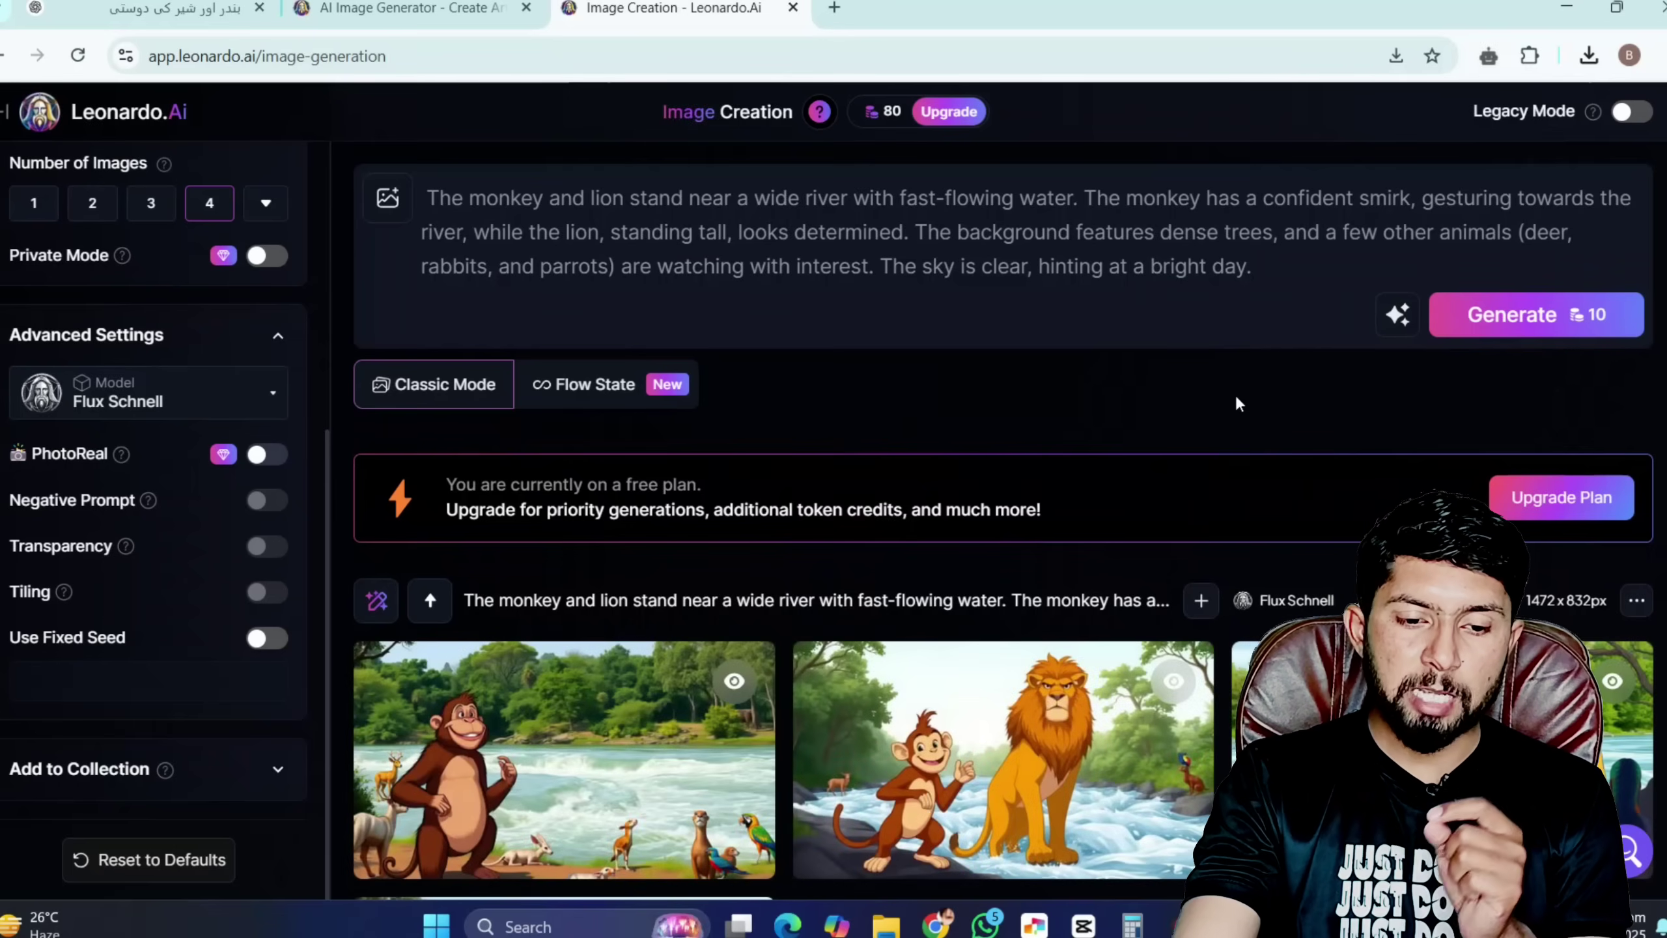
scroll(1253, 459, down, 6)
mouse_move(597, 547)
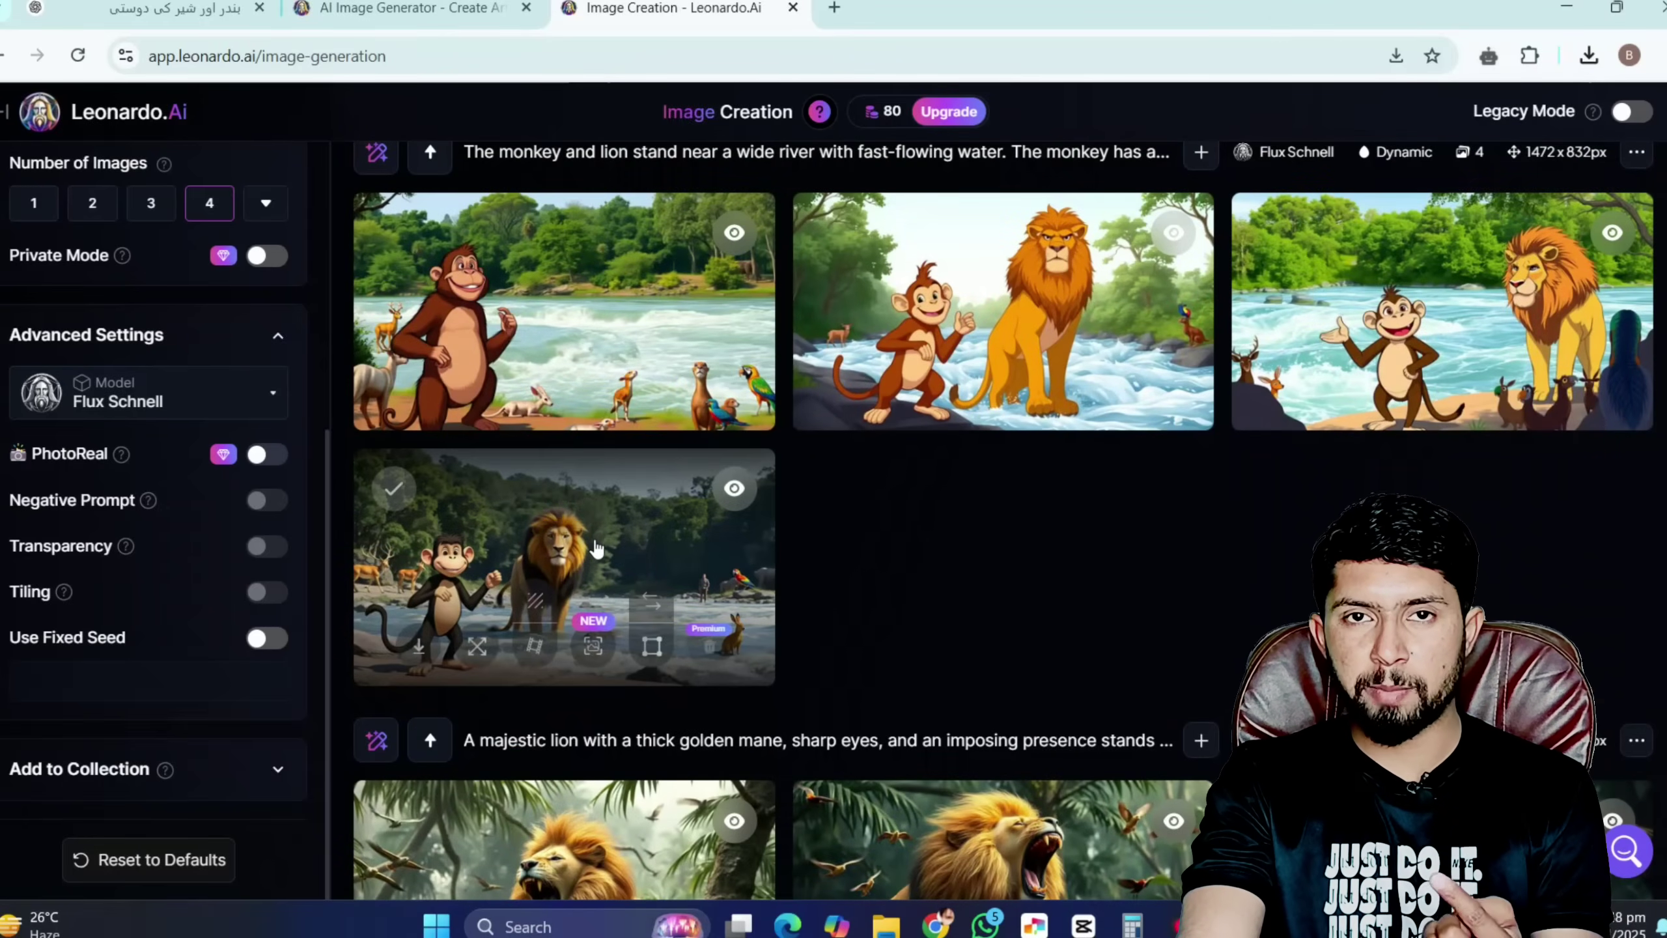
scroll(600, 558, down, 5)
scroll(603, 578, up, 6)
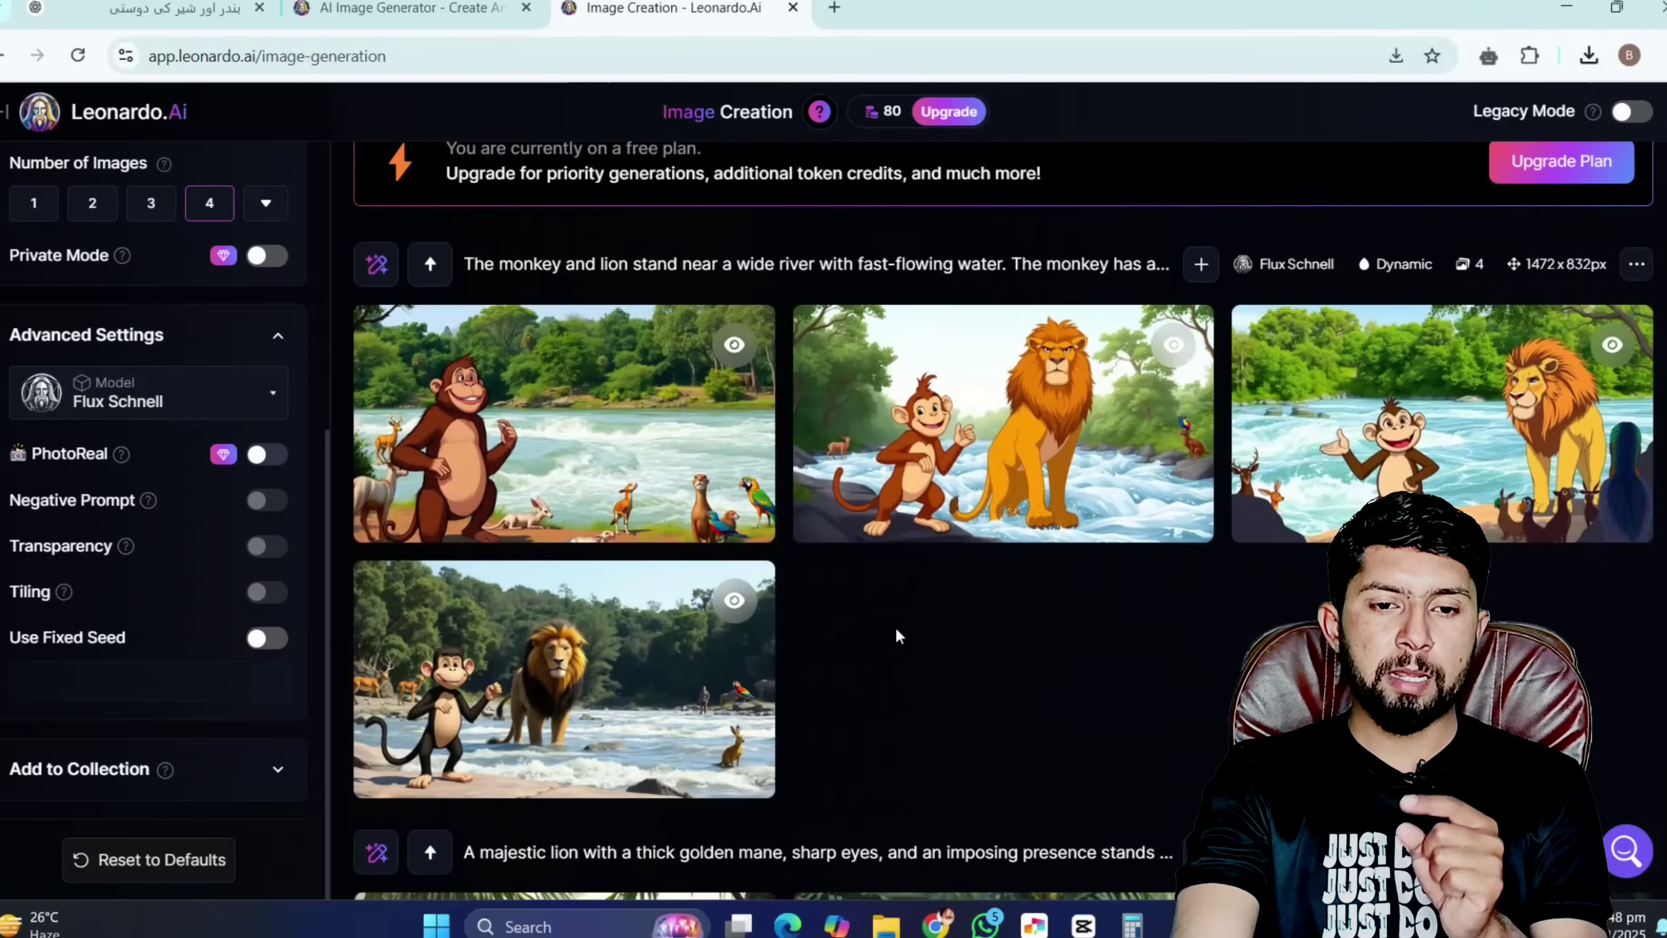
mouse_move(885, 123)
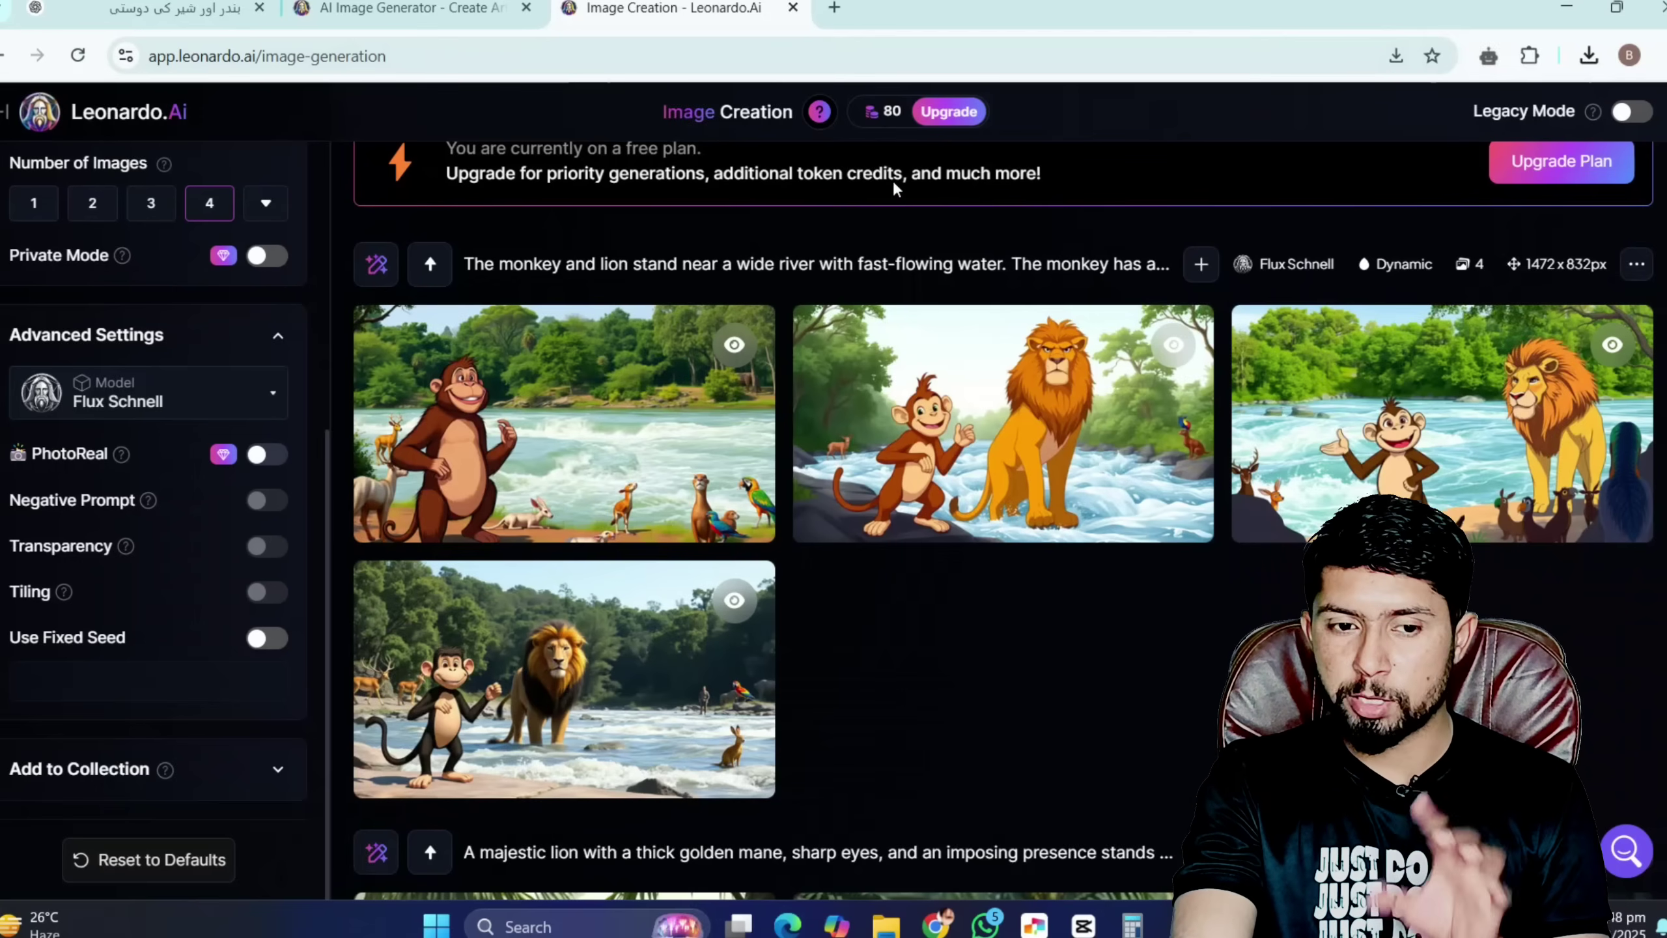
Search the web for "vidu ai" in a new browser tab, open the Vidu AI Video Generator site and enter its creation home.
click(833, 9)
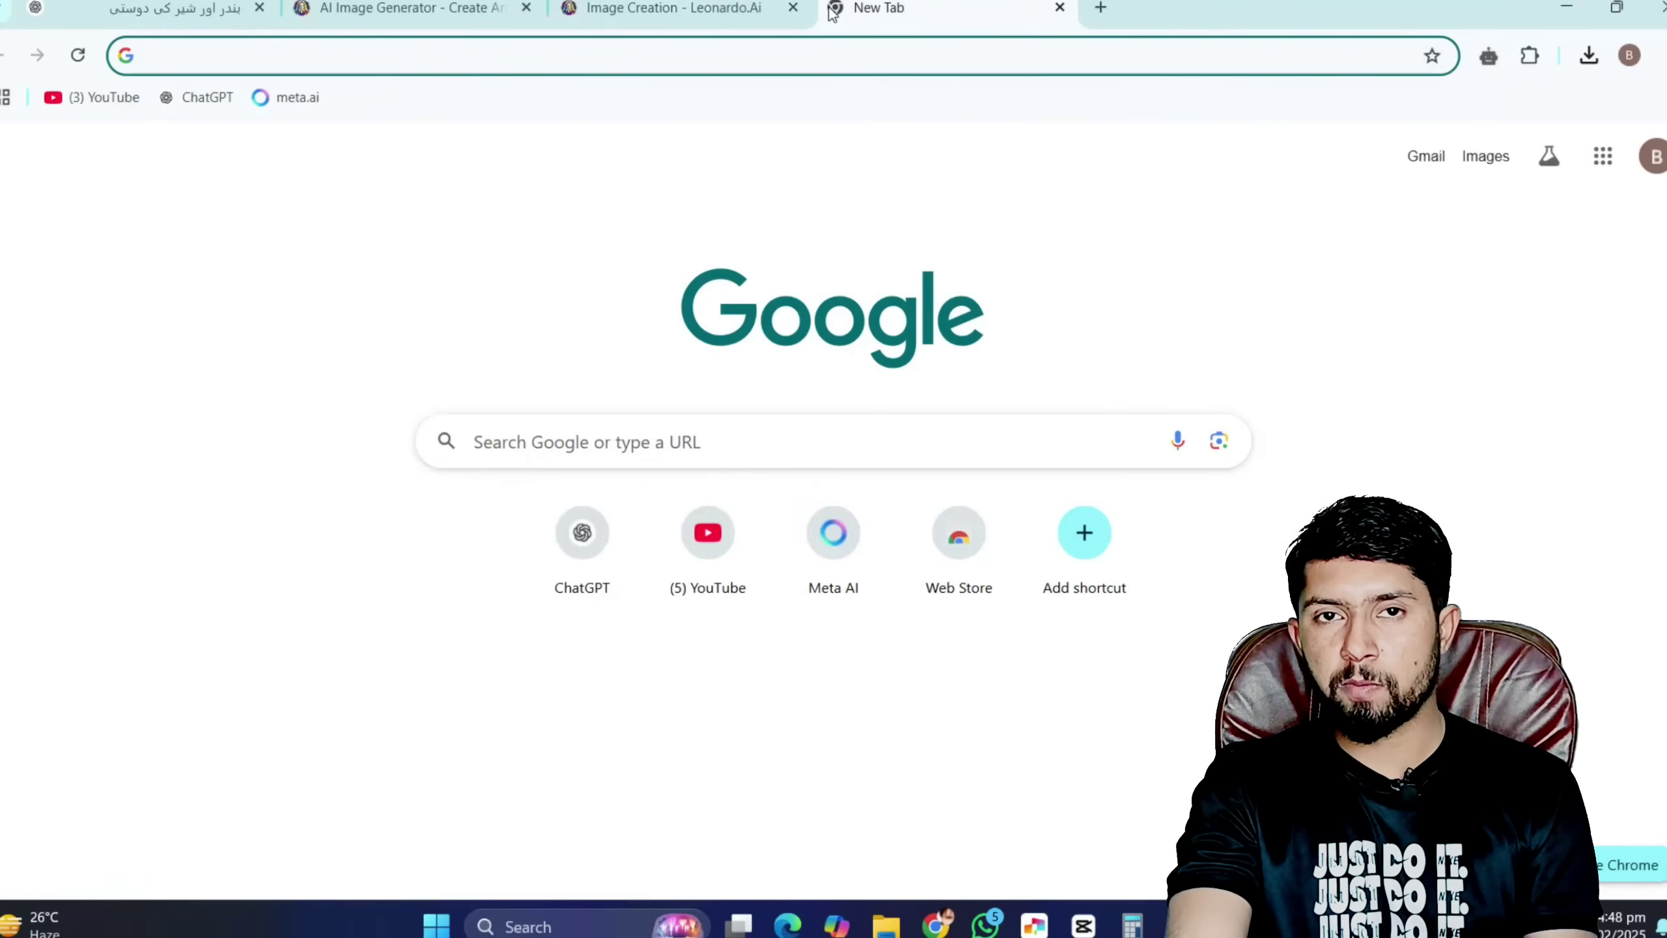
text(vidu ai)
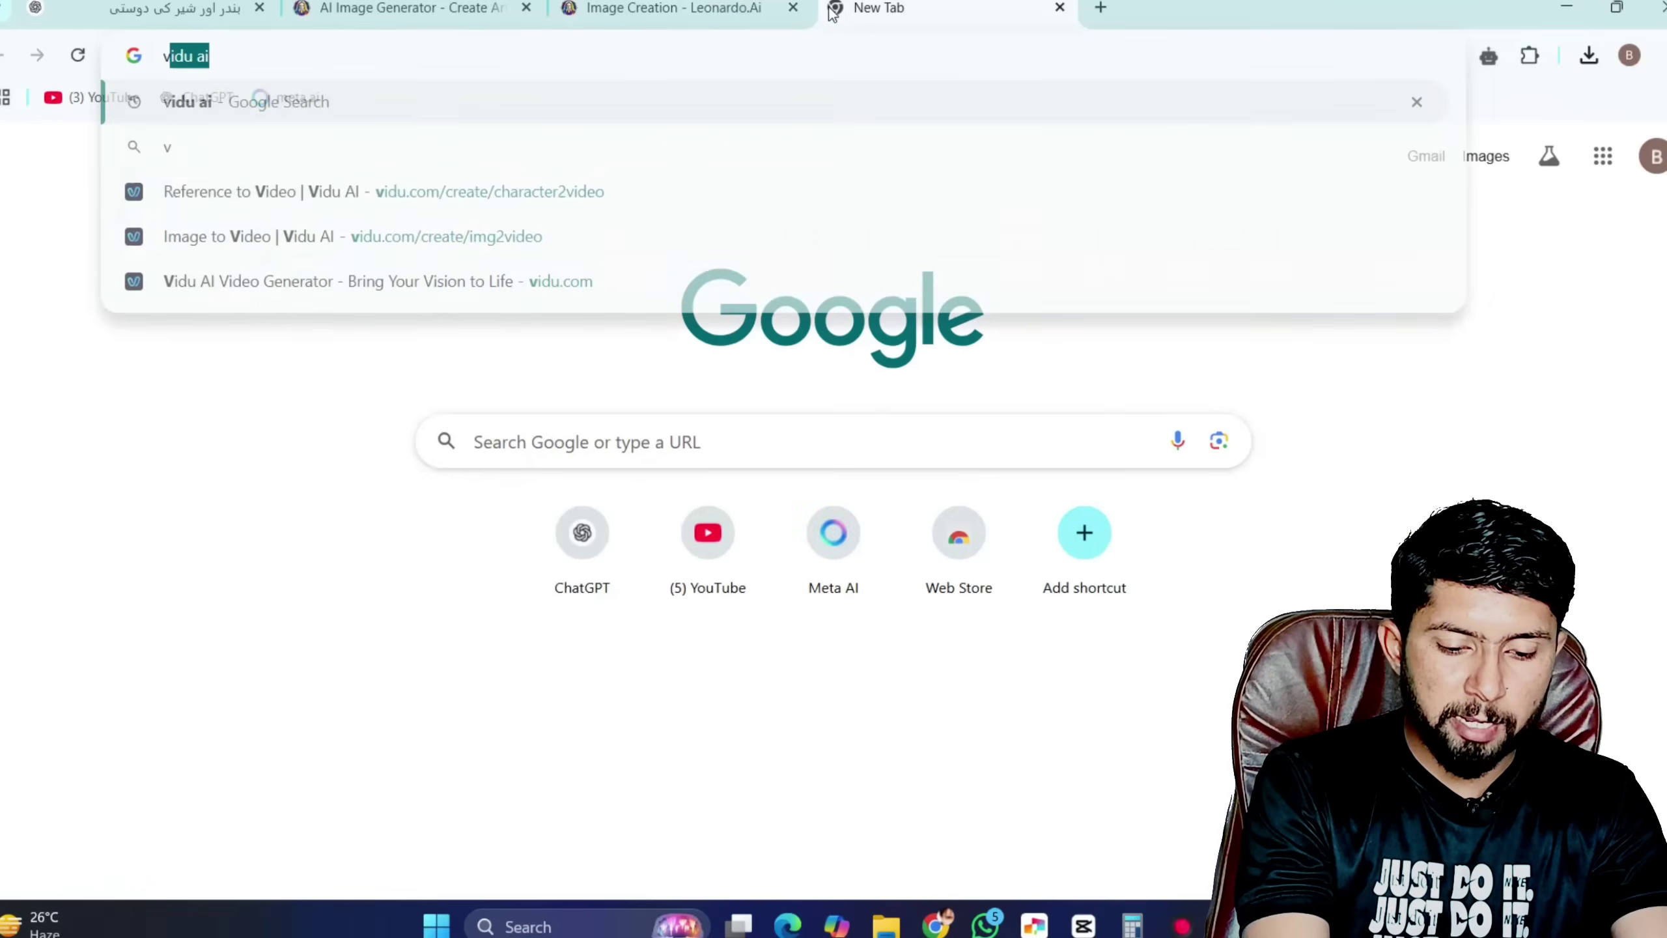
key(Return)
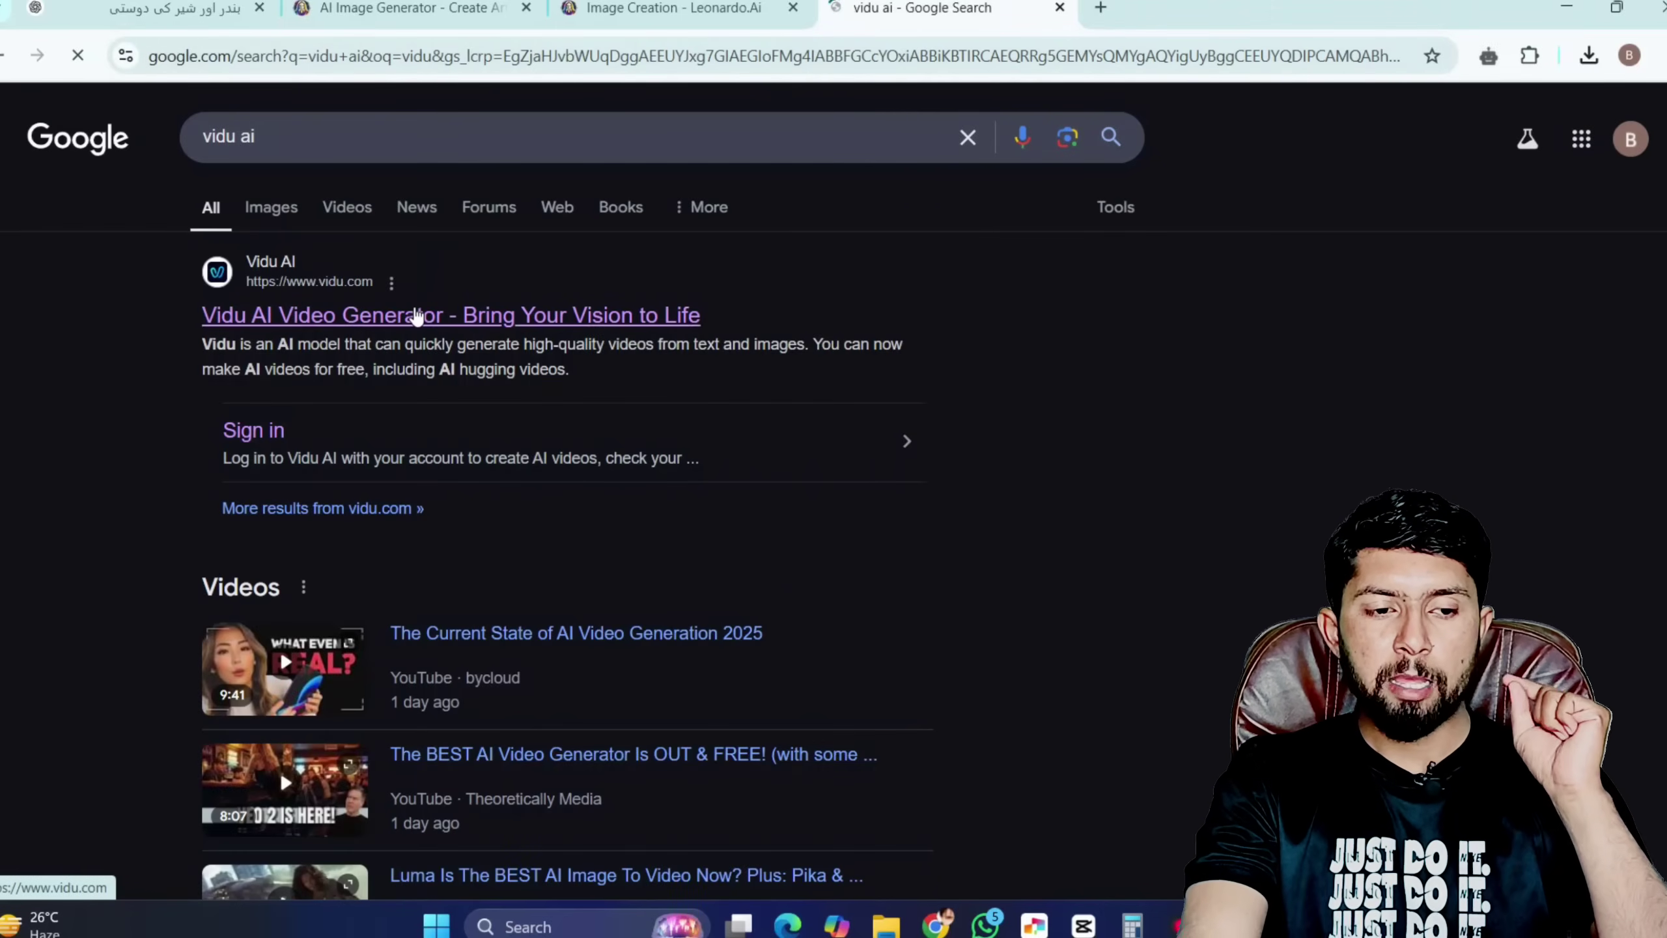
click(418, 315)
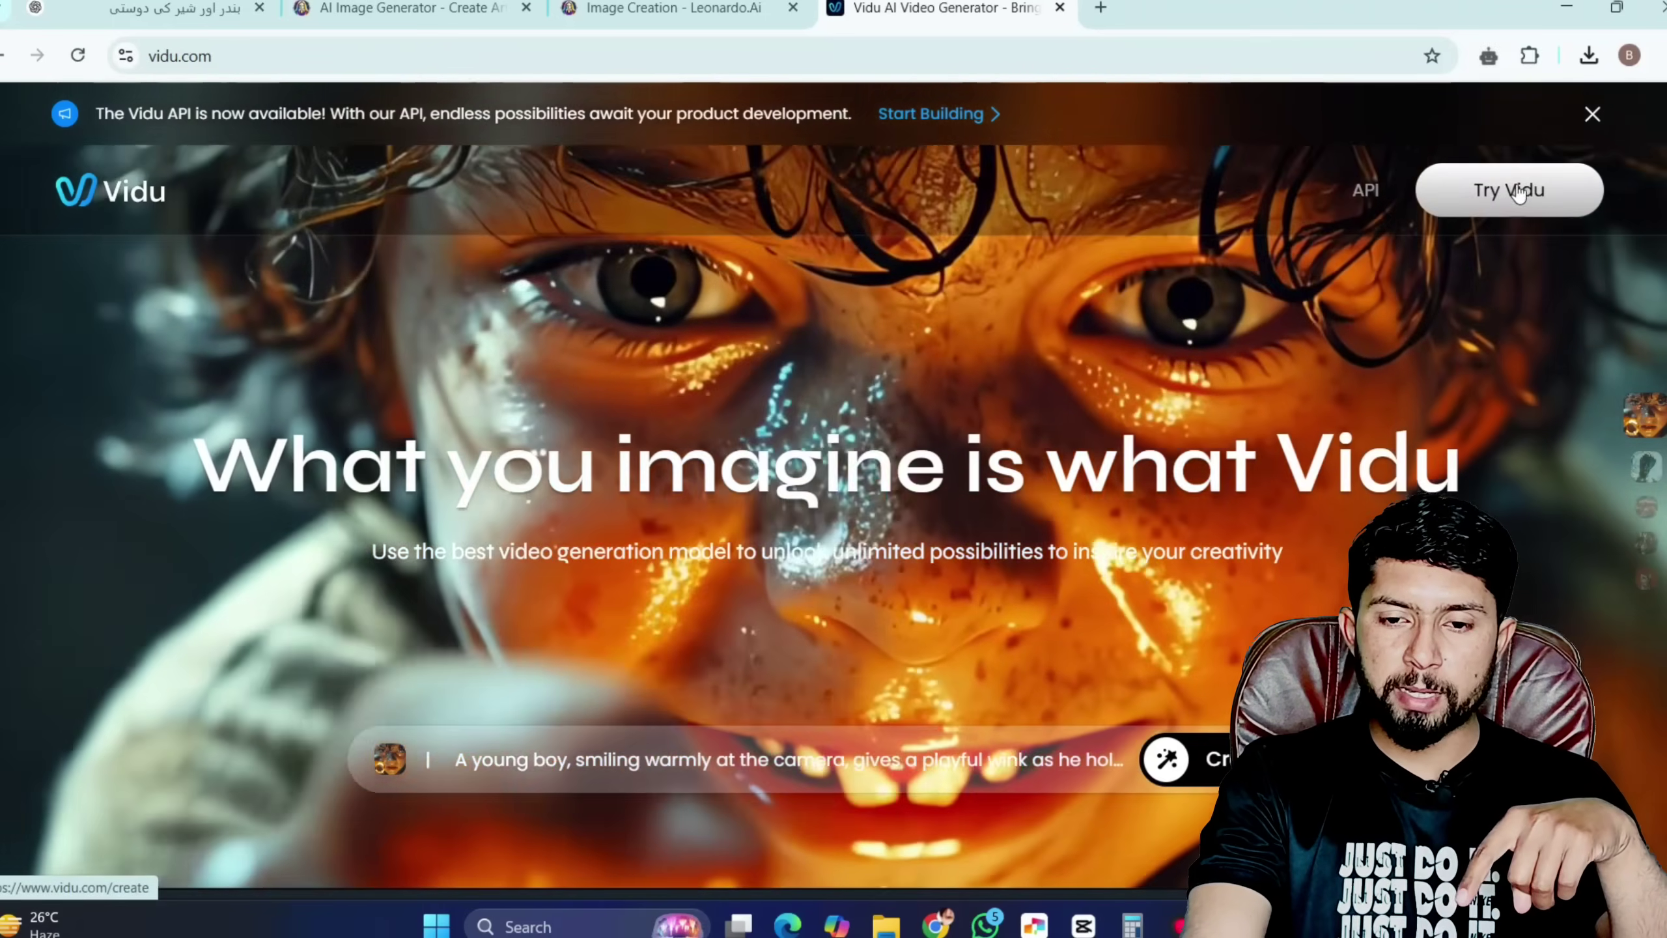
click(1497, 209)
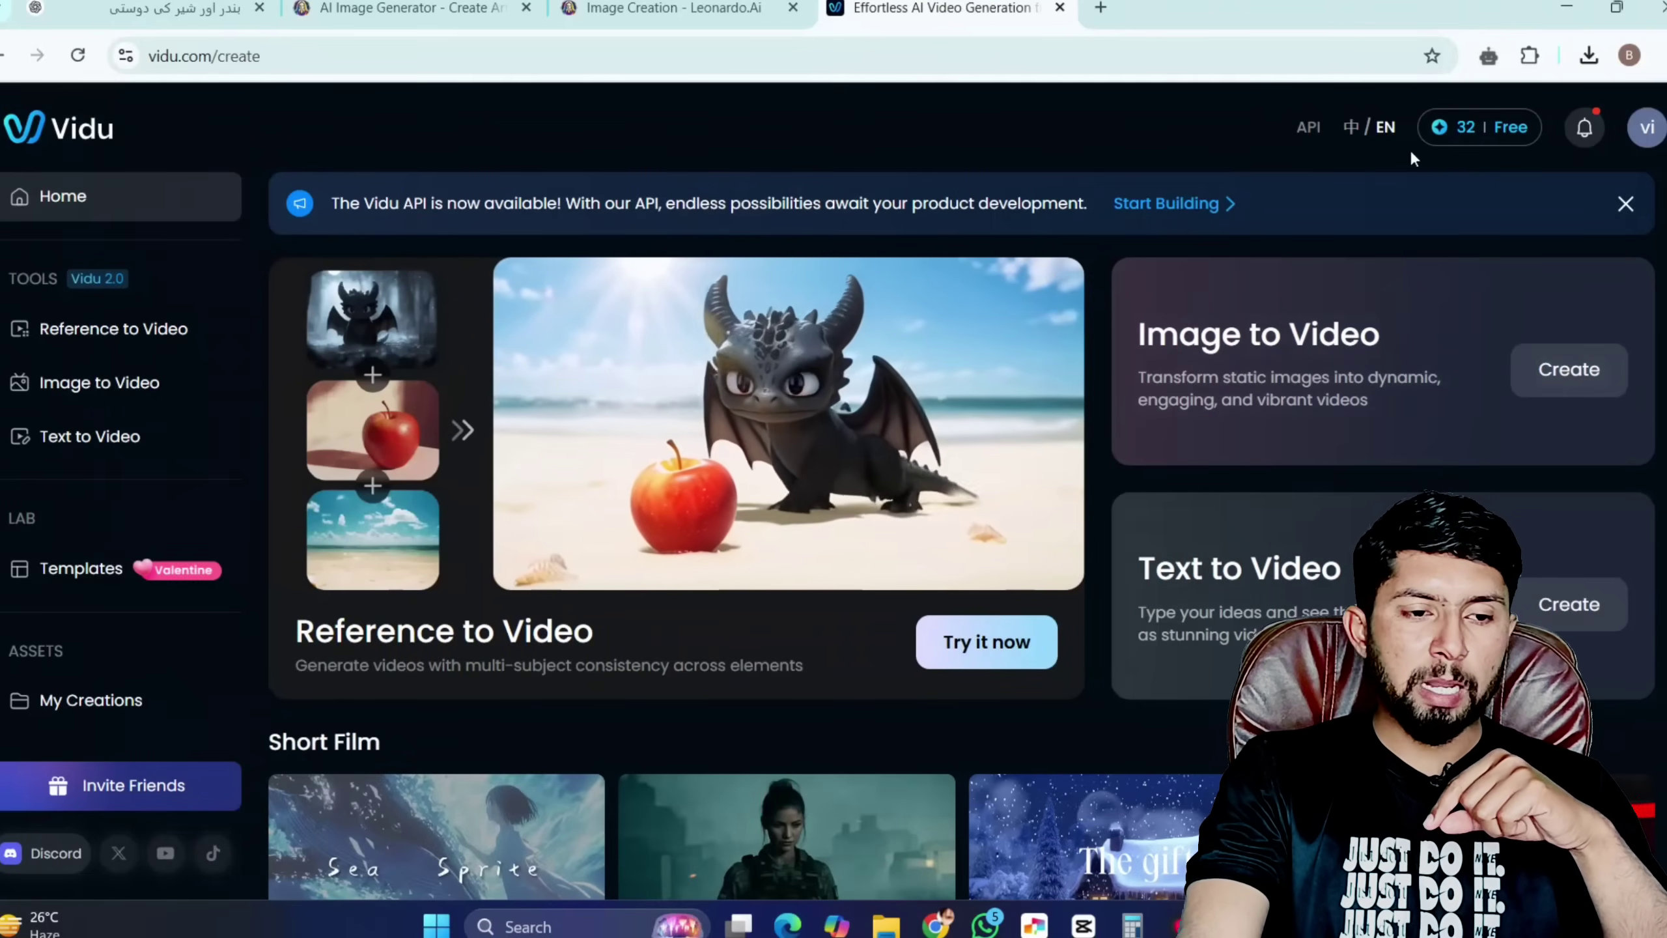
Log out of the current Vidu account and sign in again through Google with the second listed account.
click(1645, 129)
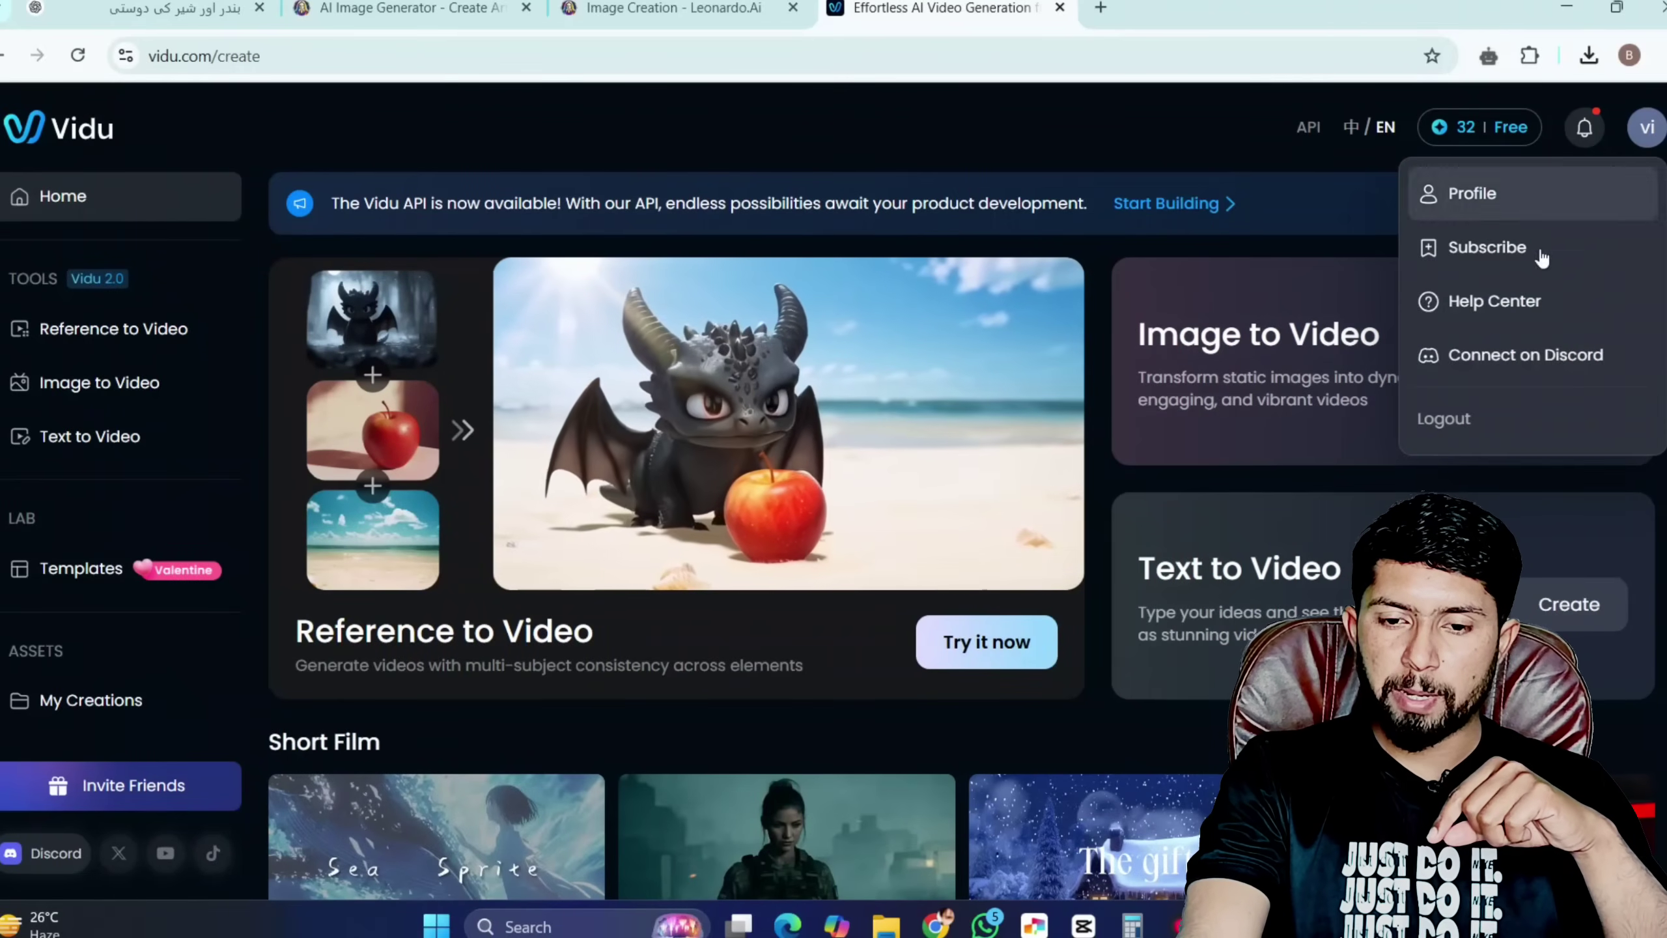
click(1446, 425)
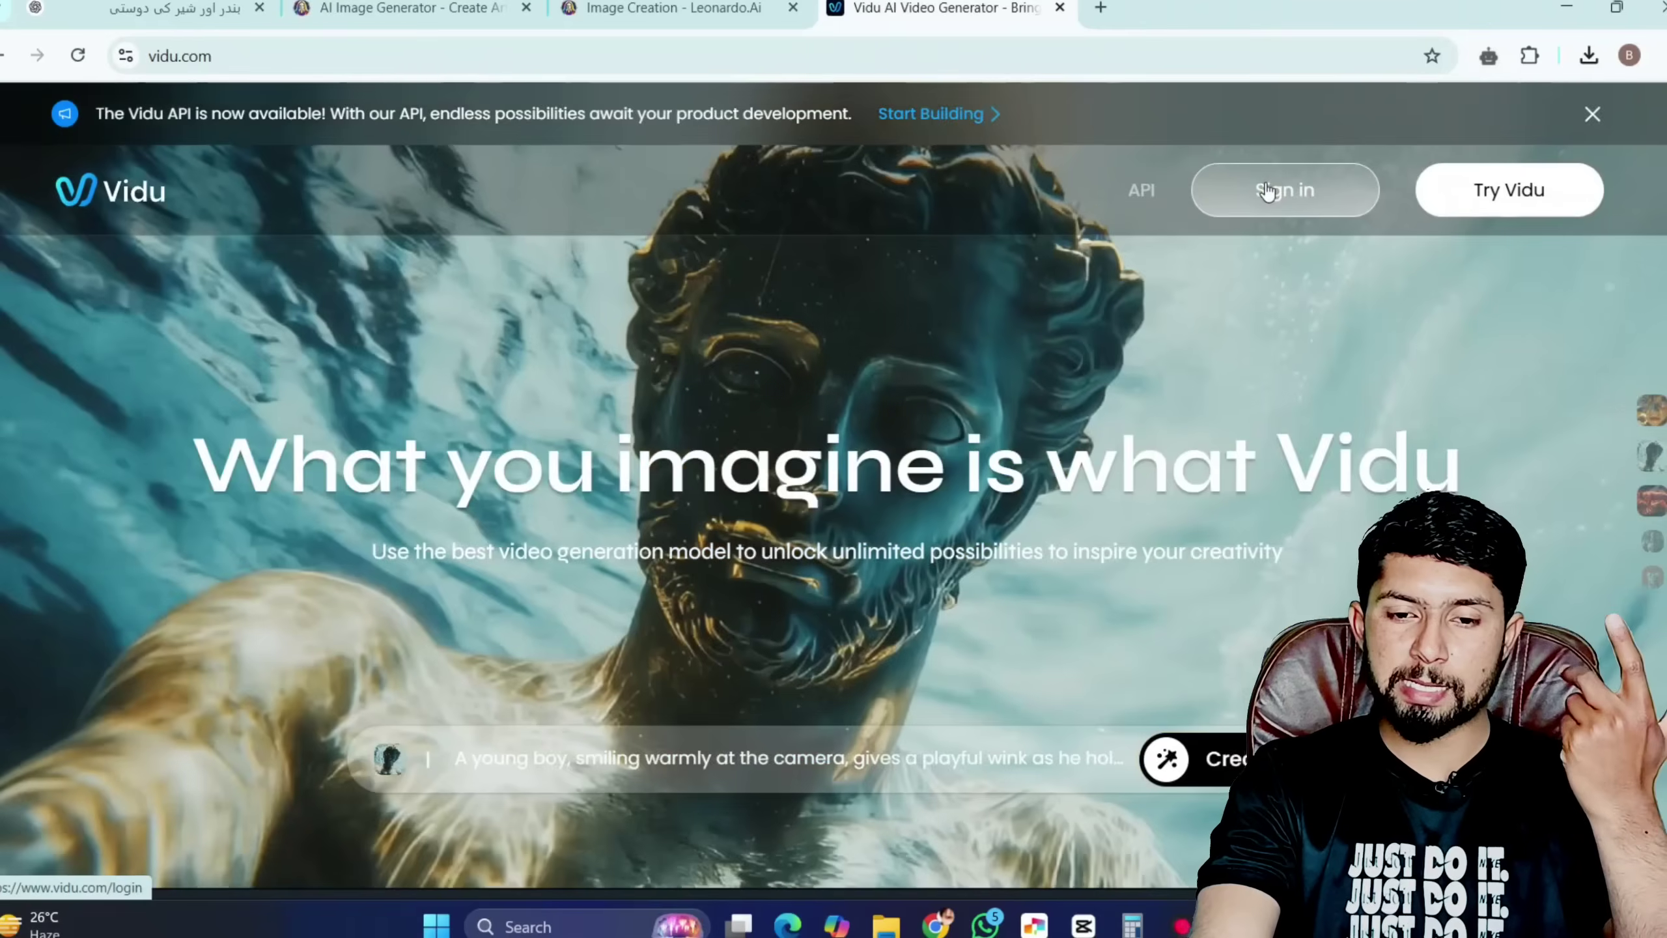
click(1267, 191)
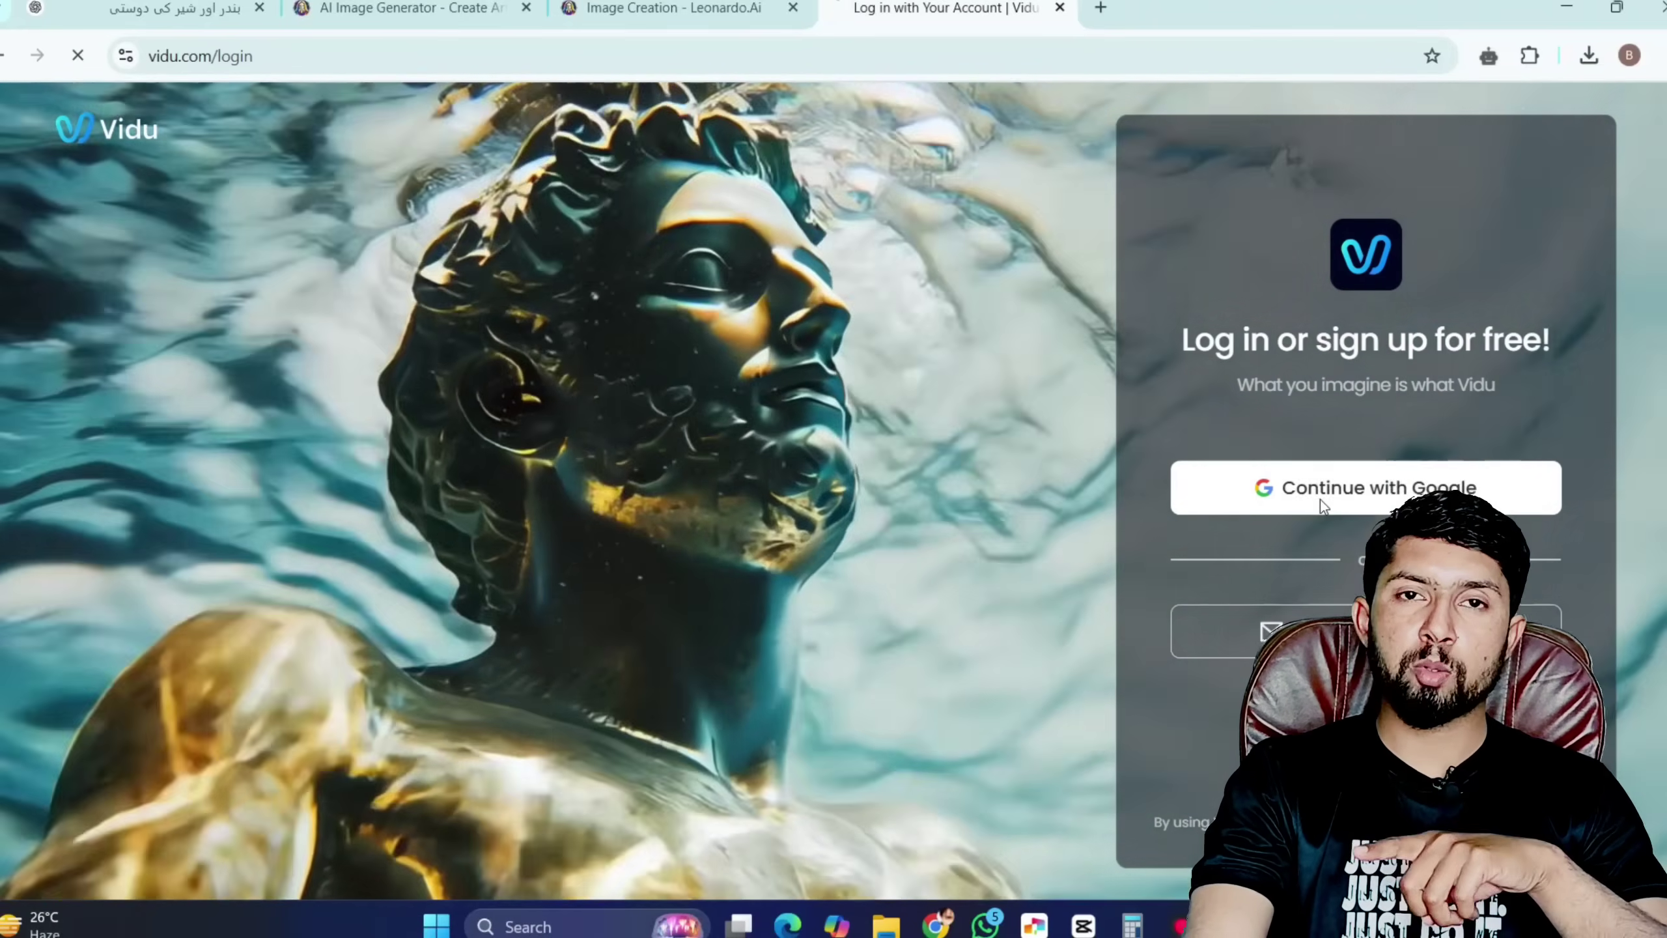
click(1322, 506)
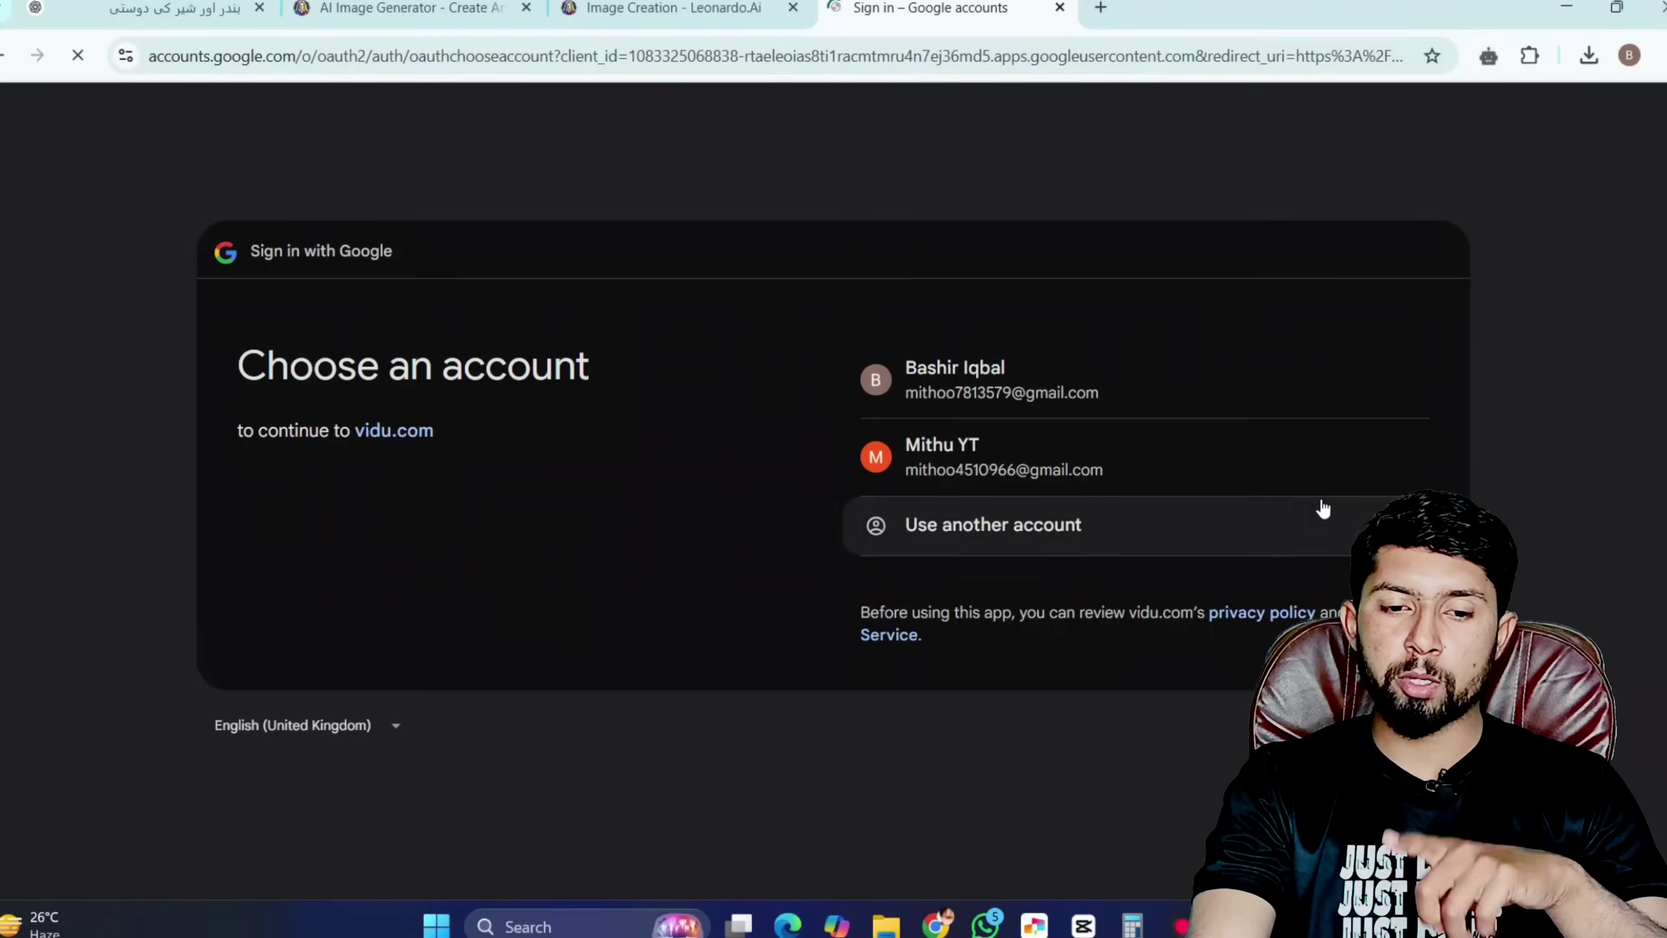
click(1077, 474)
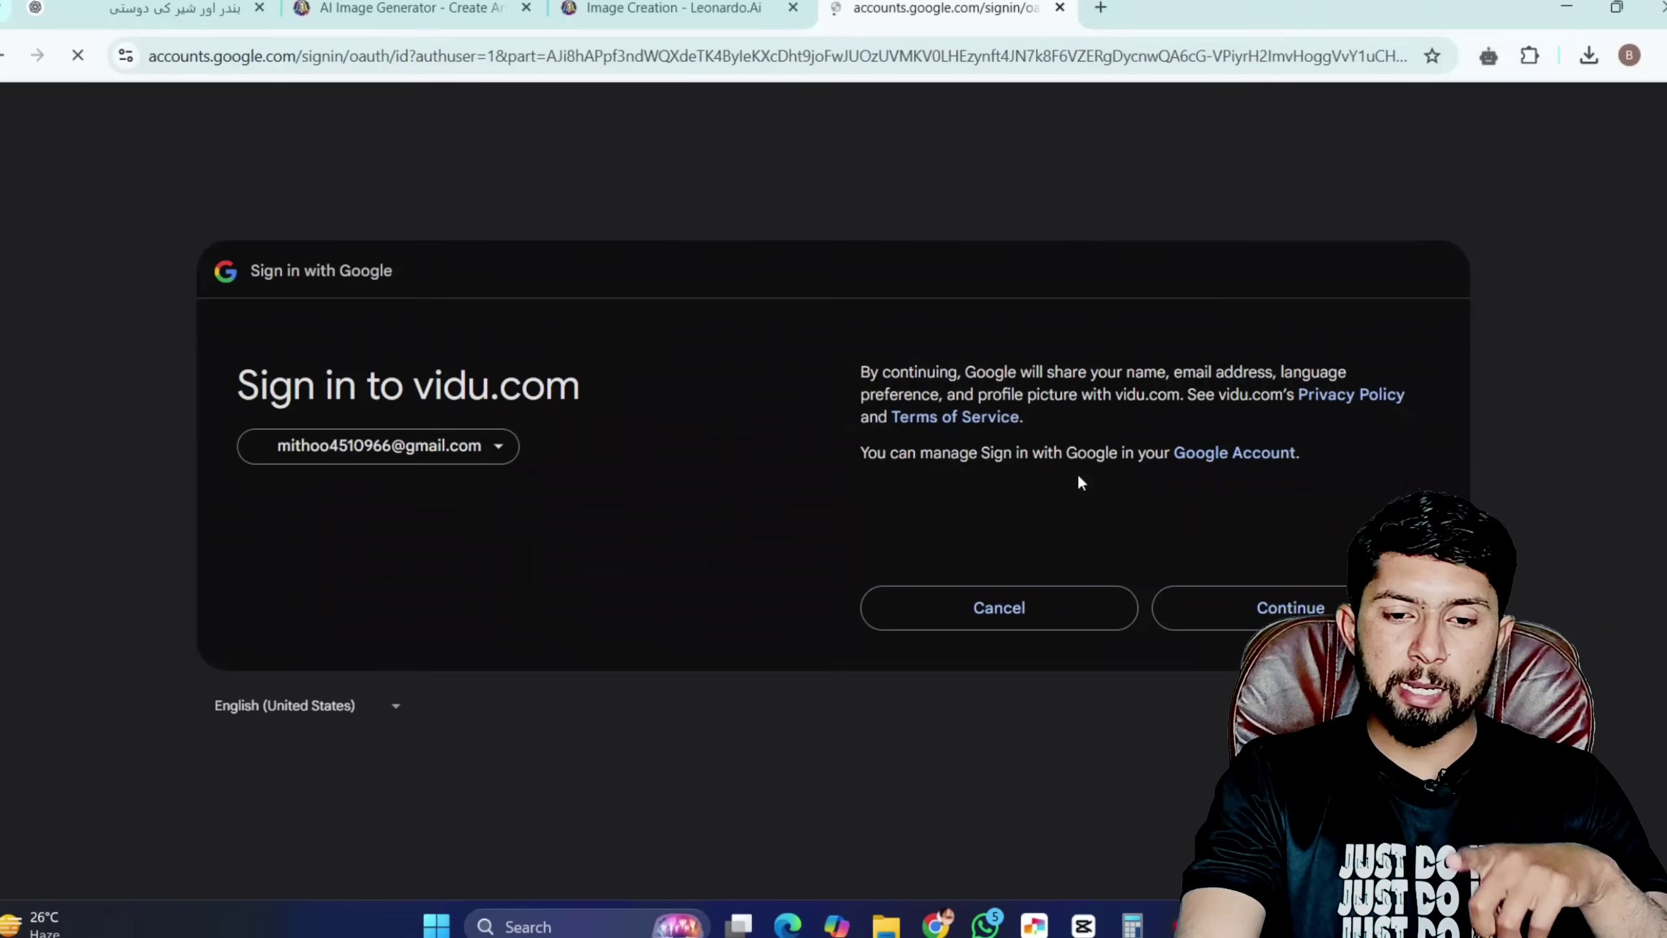
click(1319, 599)
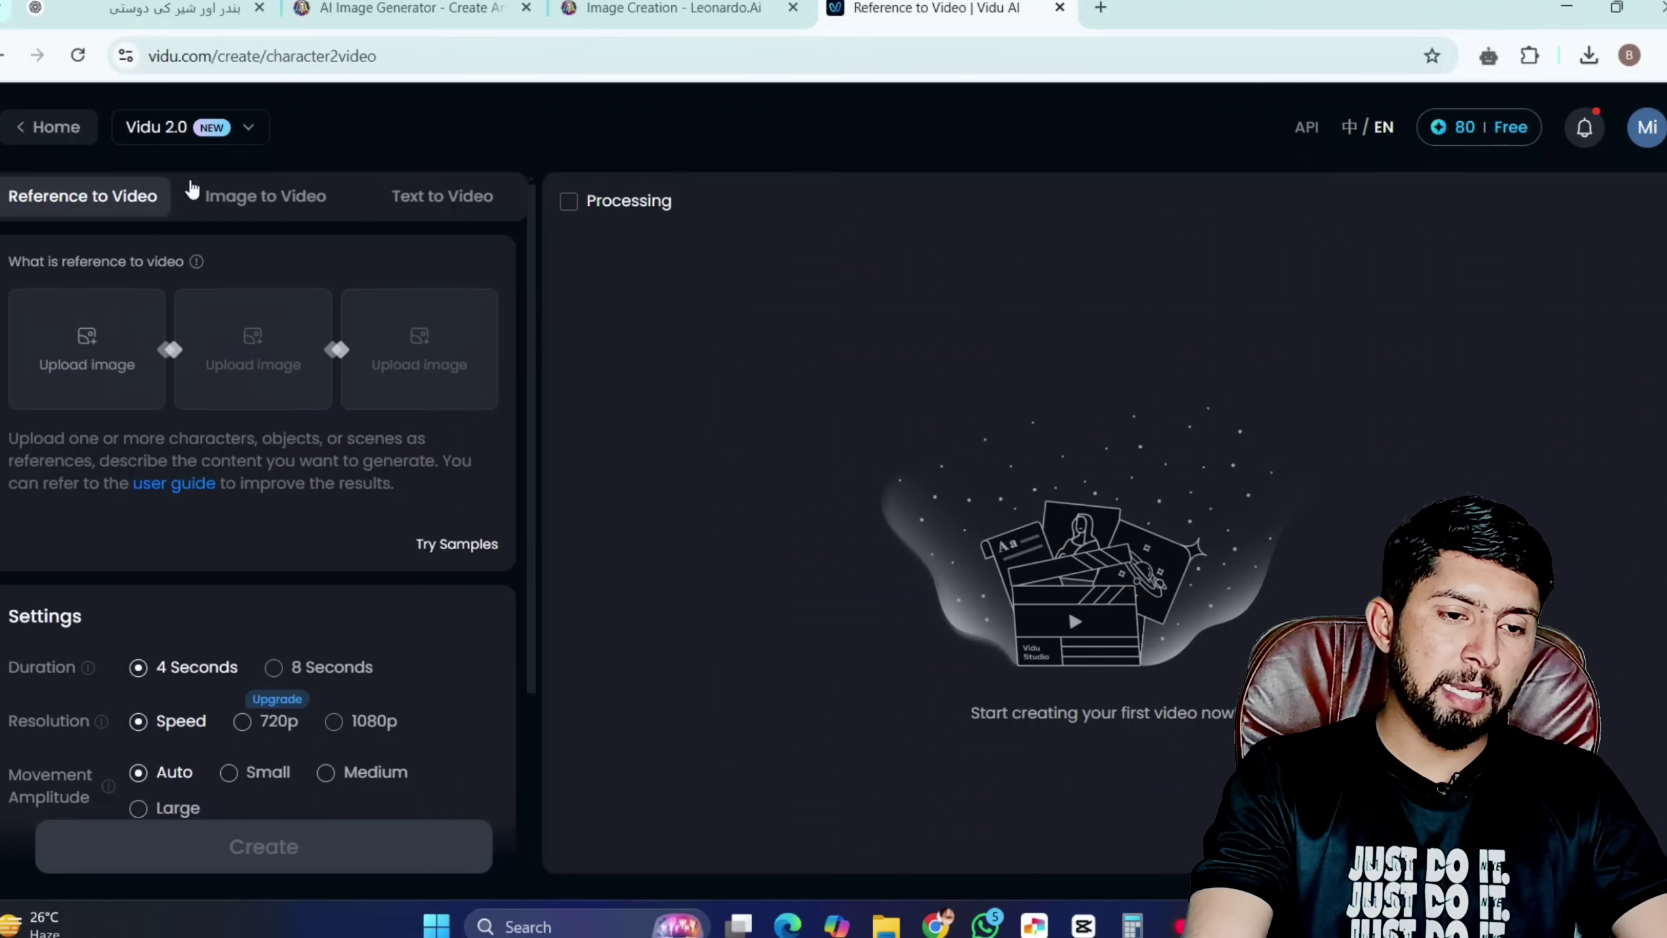
Switch Vidu to Image to Video and upload Flux_Schnell_A_vibrant_jungle_setting_with_lush_green_trees_vi_3 from Downloads as the first image.
click(242, 208)
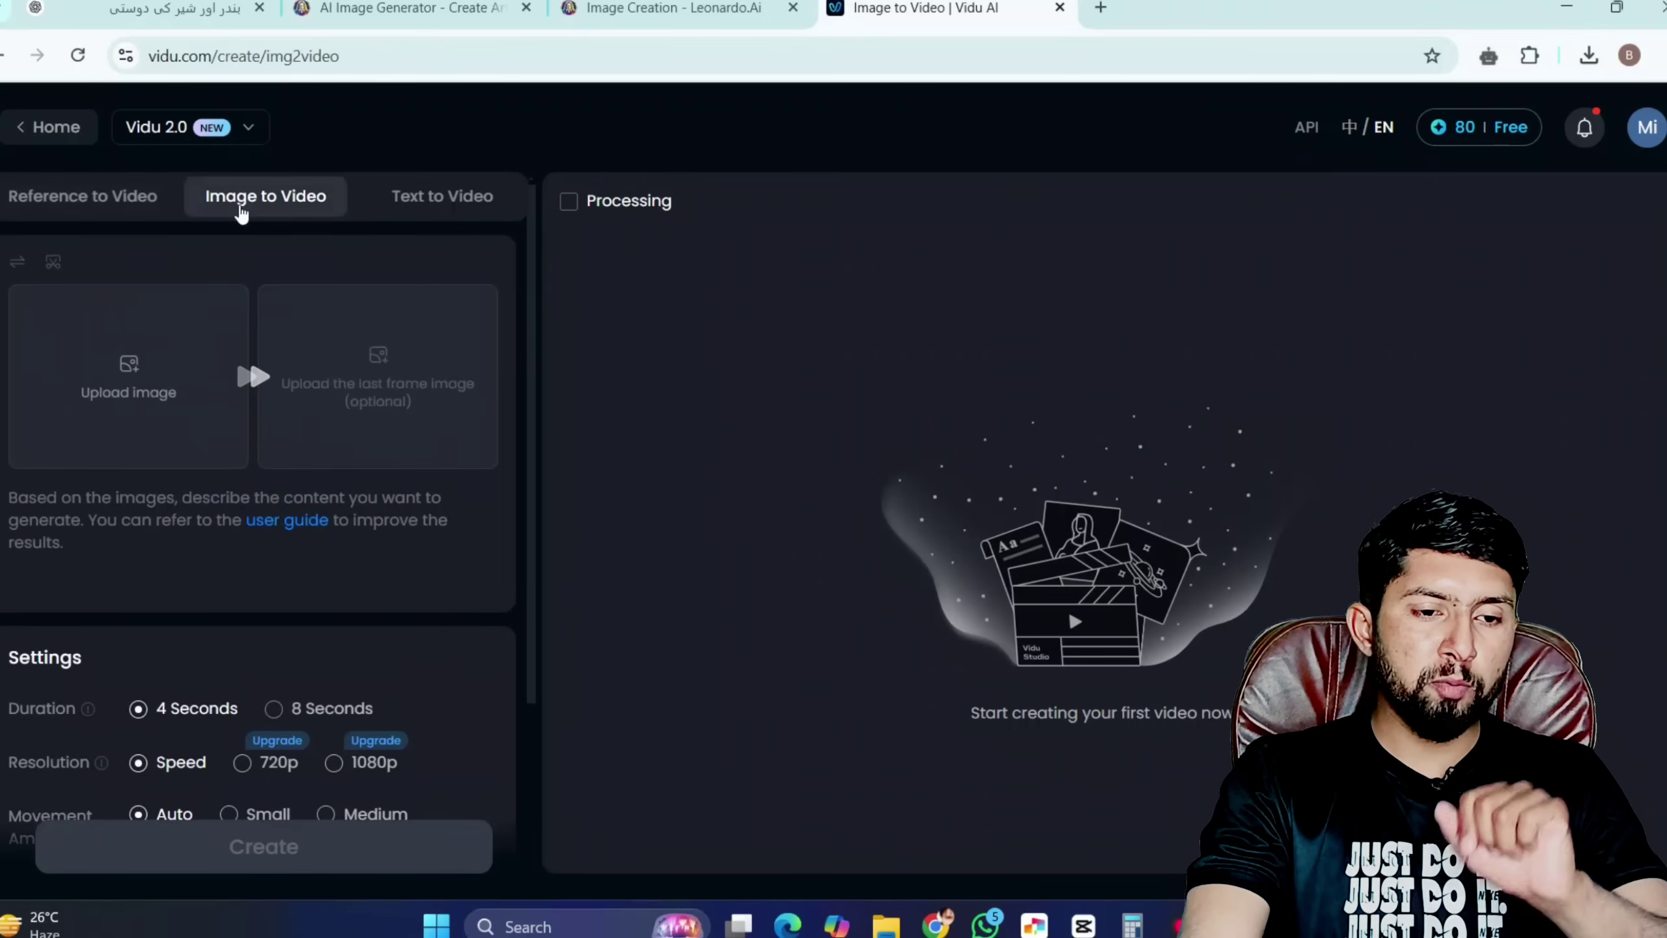
click(110, 385)
scroll(662, 246, down, 1)
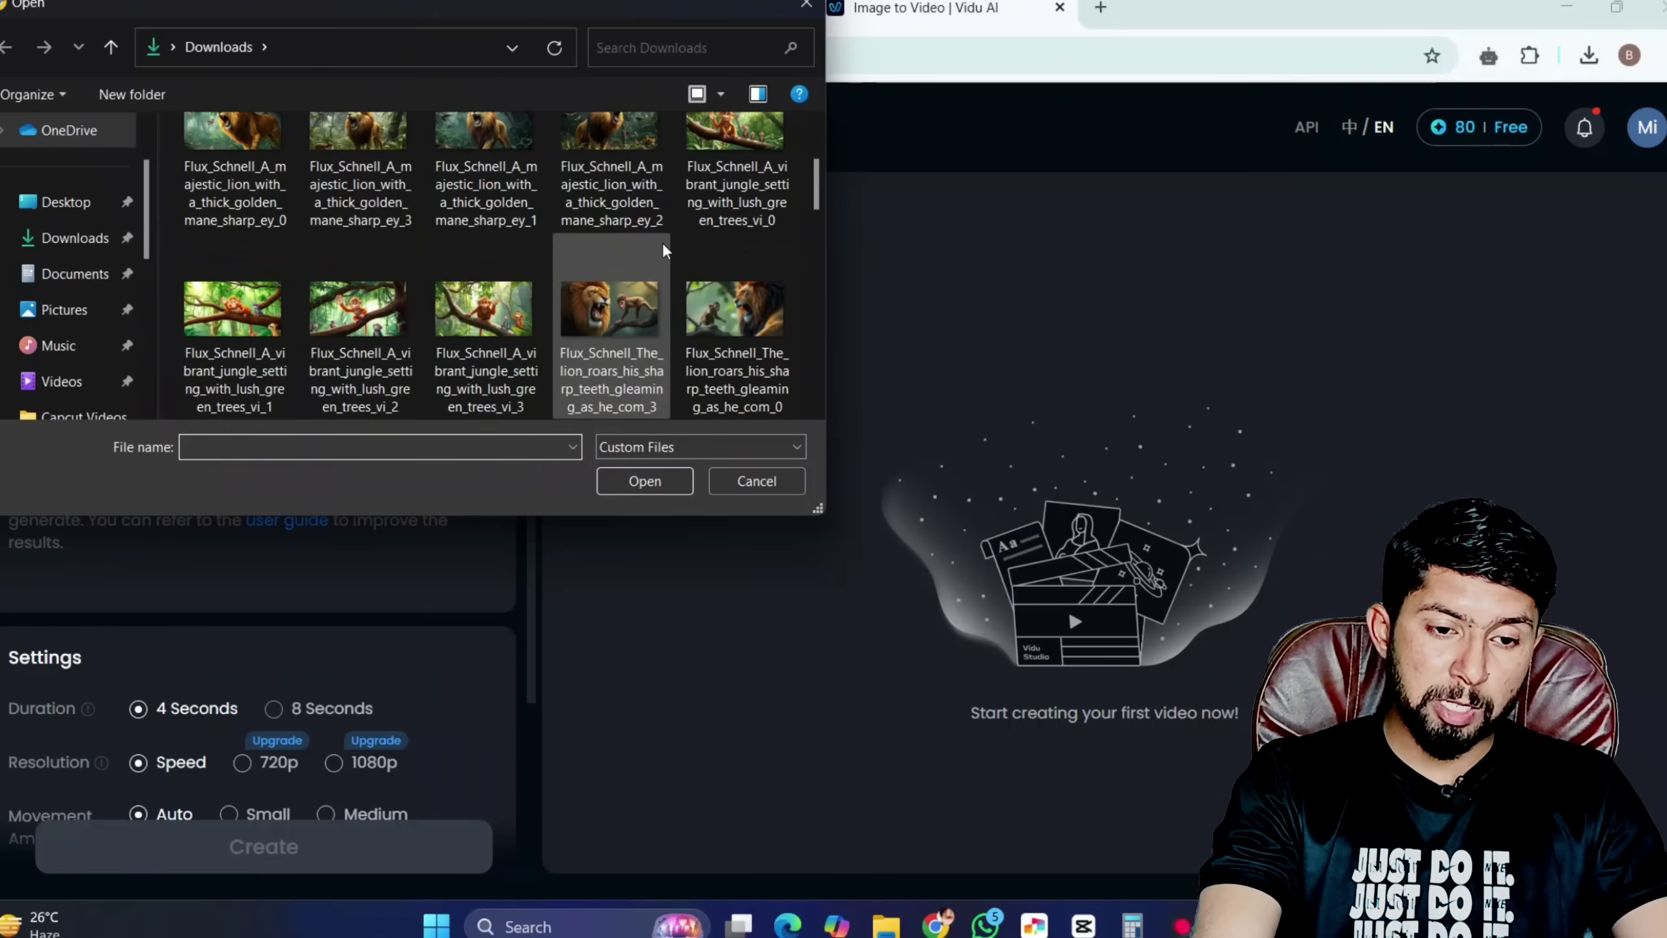
double_click(458, 323)
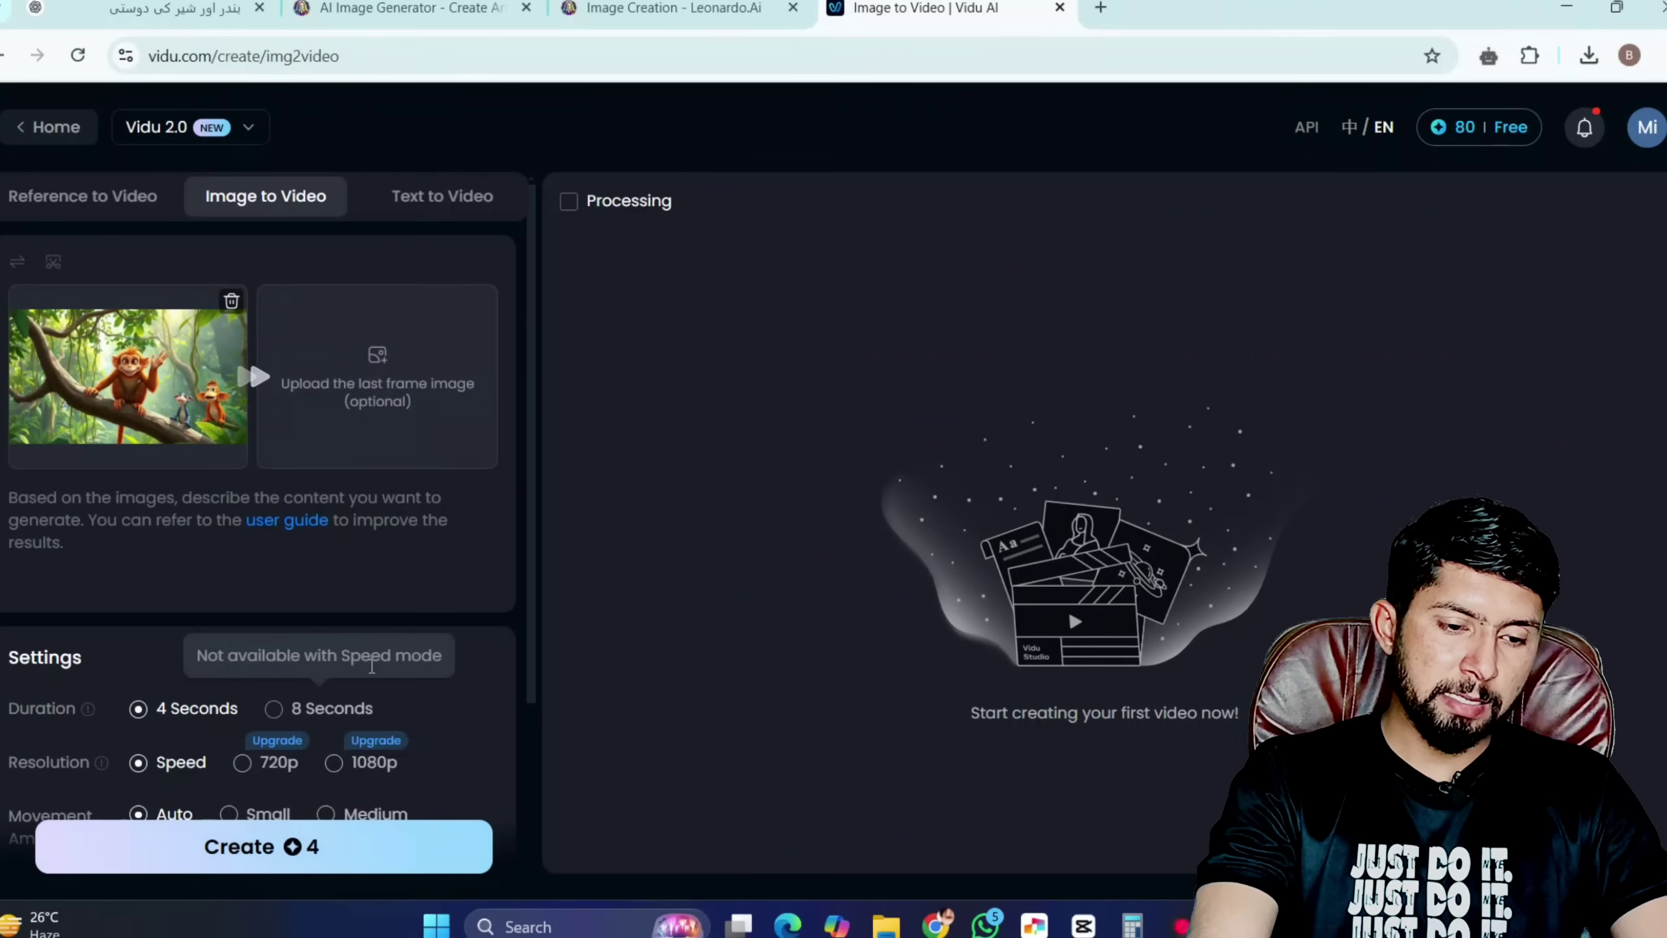
Create one video from the uploaded monkey image with a 4 Seconds duration, Speed resolution and Auto movement amplitude.
scroll(421, 696, down, 3)
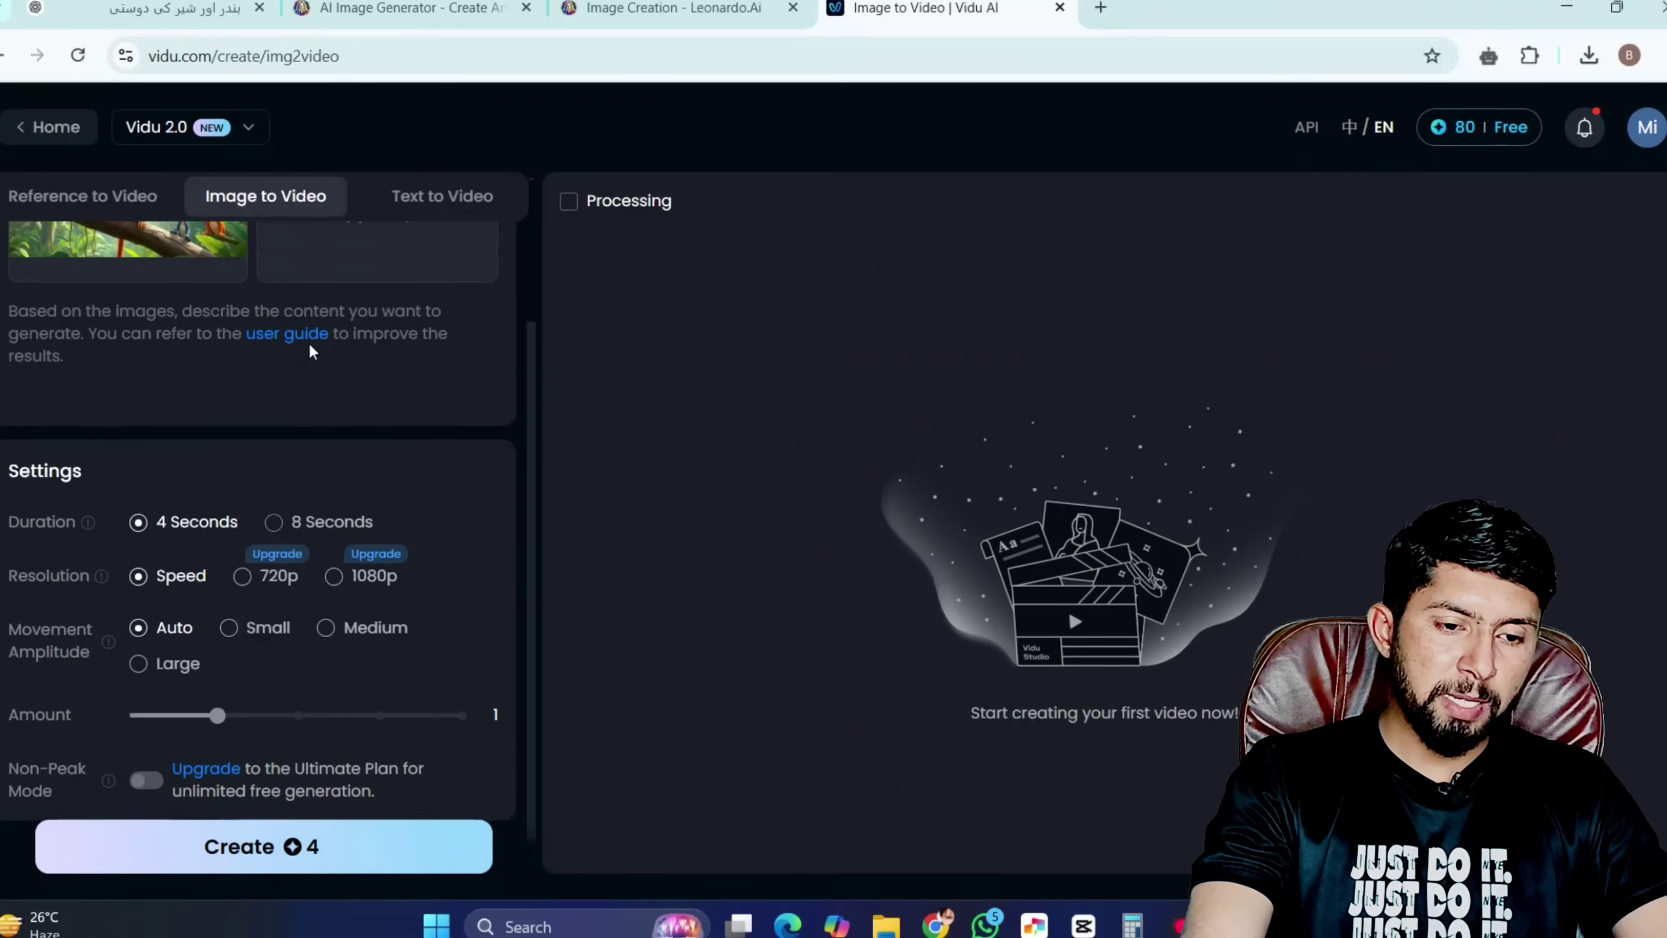
scroll(308, 341, up, 3)
scroll(359, 394, down, 3)
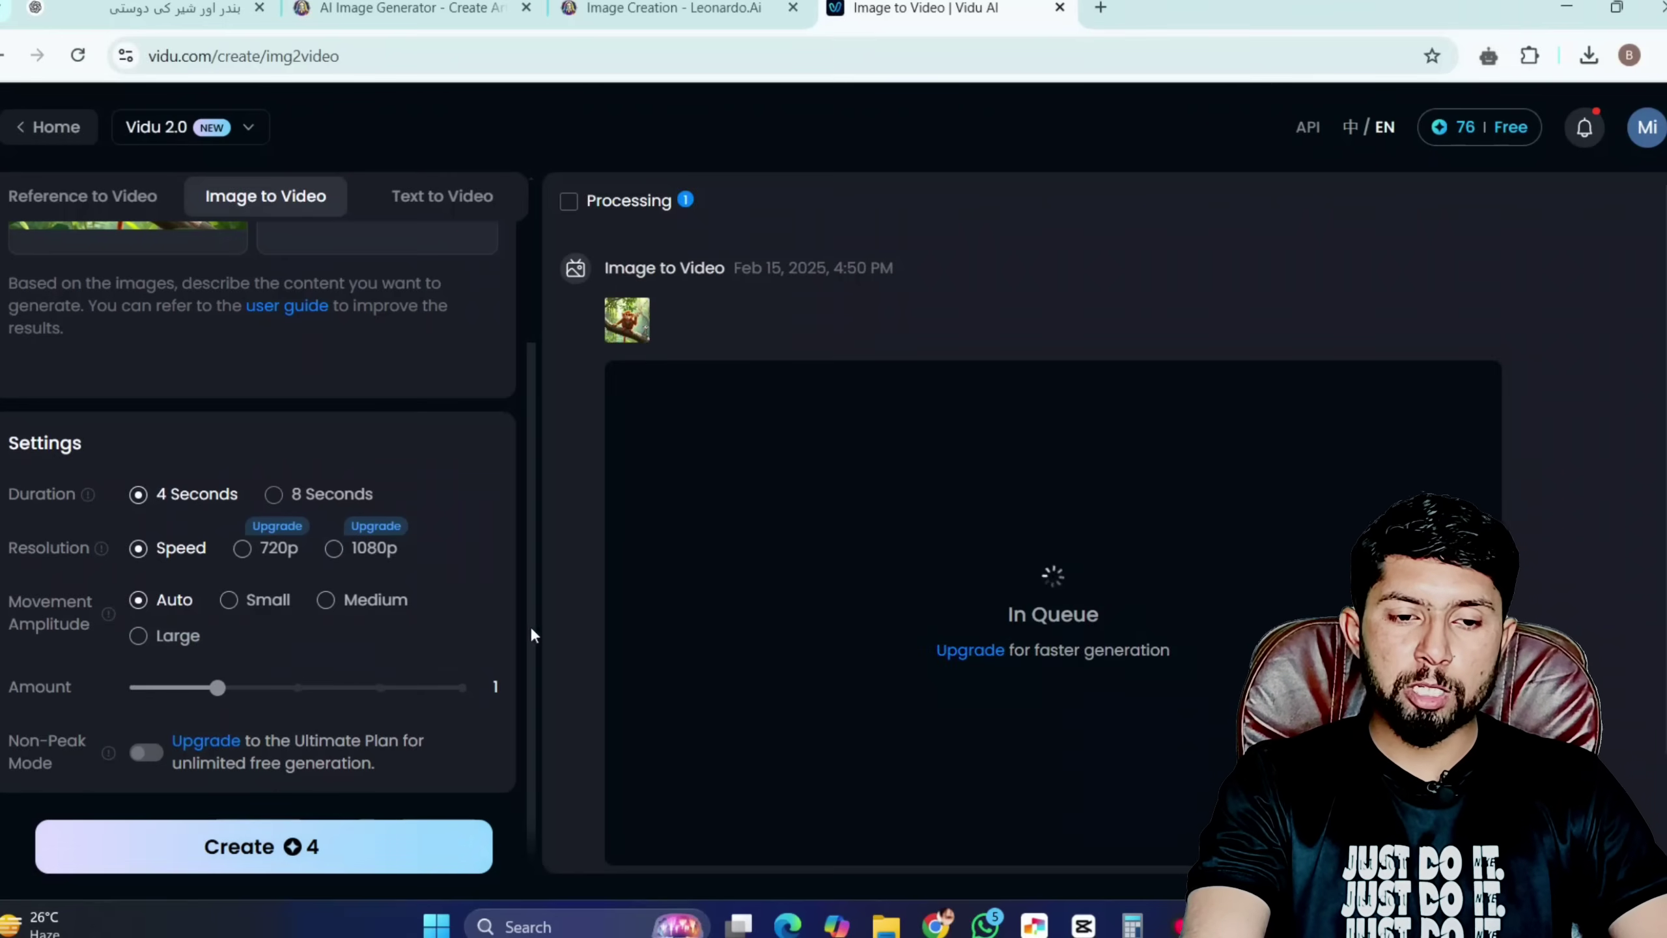
scroll(1625, 464, down, 2)
scroll(1624, 464, up, 2)
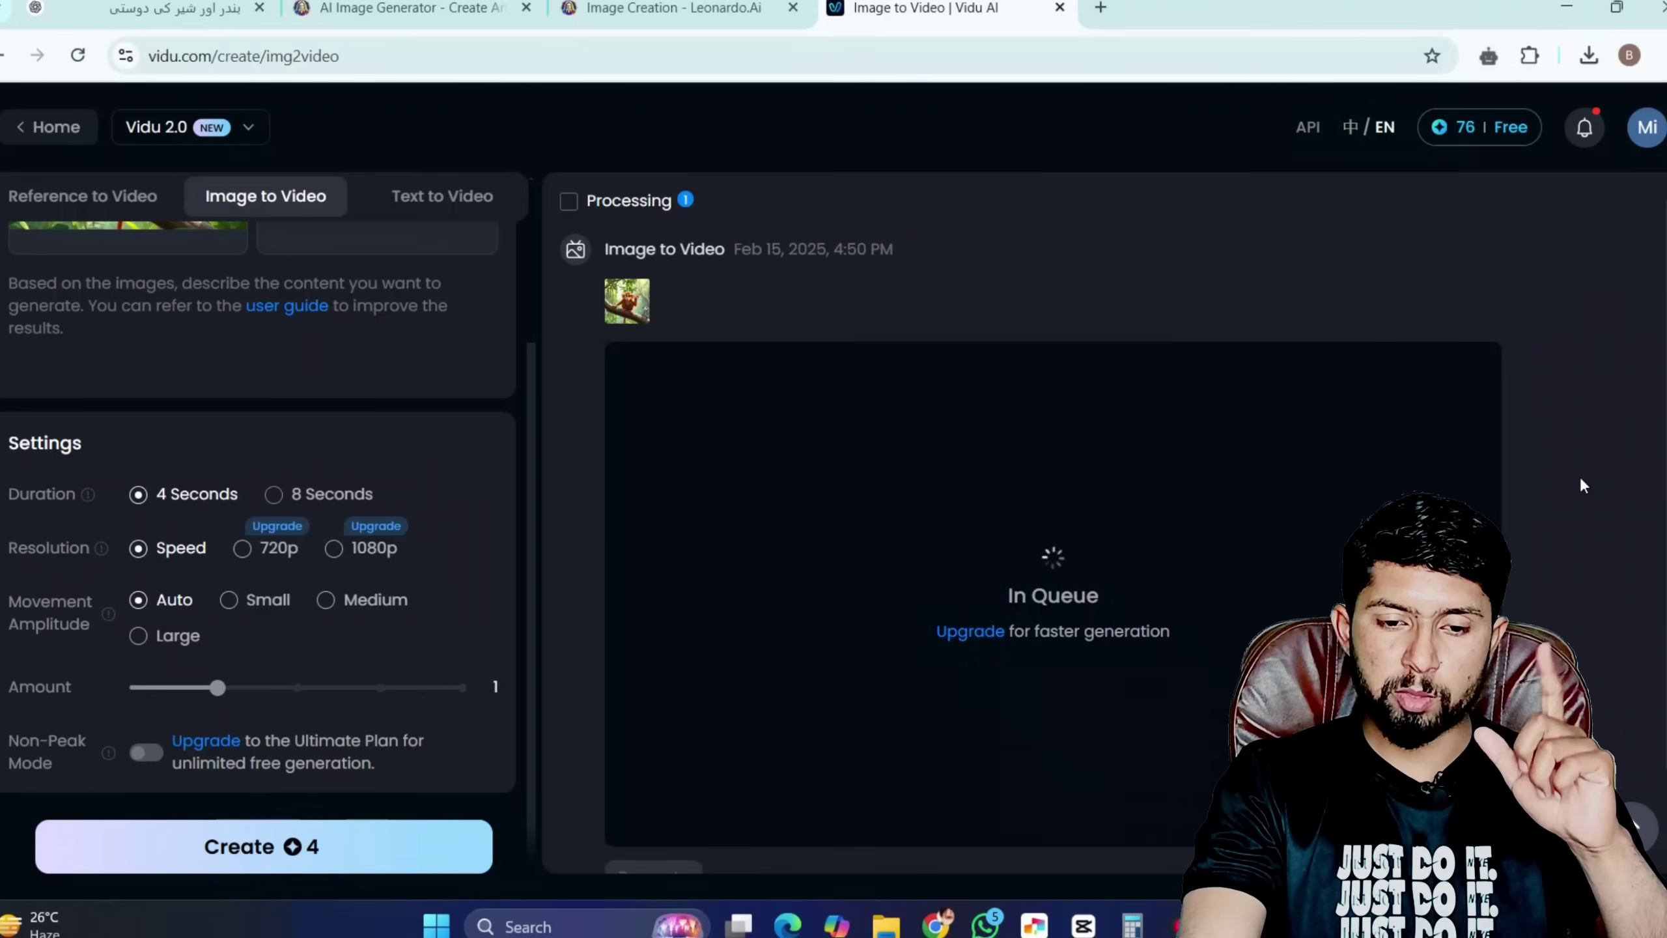
Remove the uploaded first image and replace it with Flux_Schnell_A_vibrant_jungle_setting_with_lush_green_trees_vi_2 from Downloads.
scroll(1328, 540, up, 1)
scroll(326, 427, up, 3)
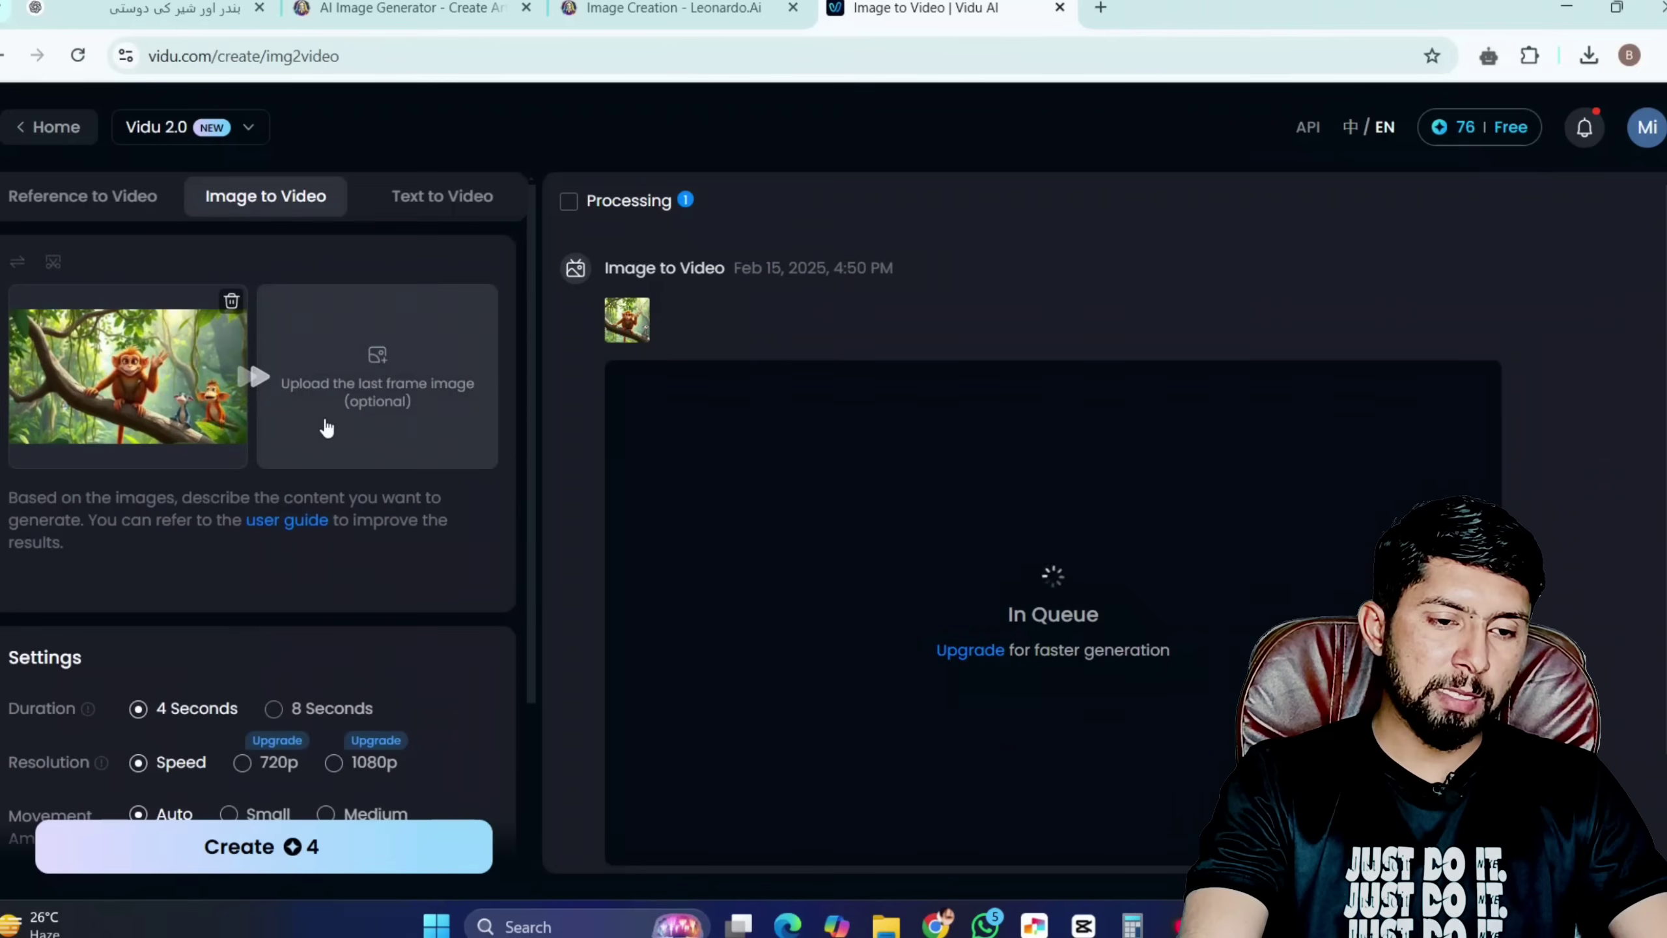
click(231, 301)
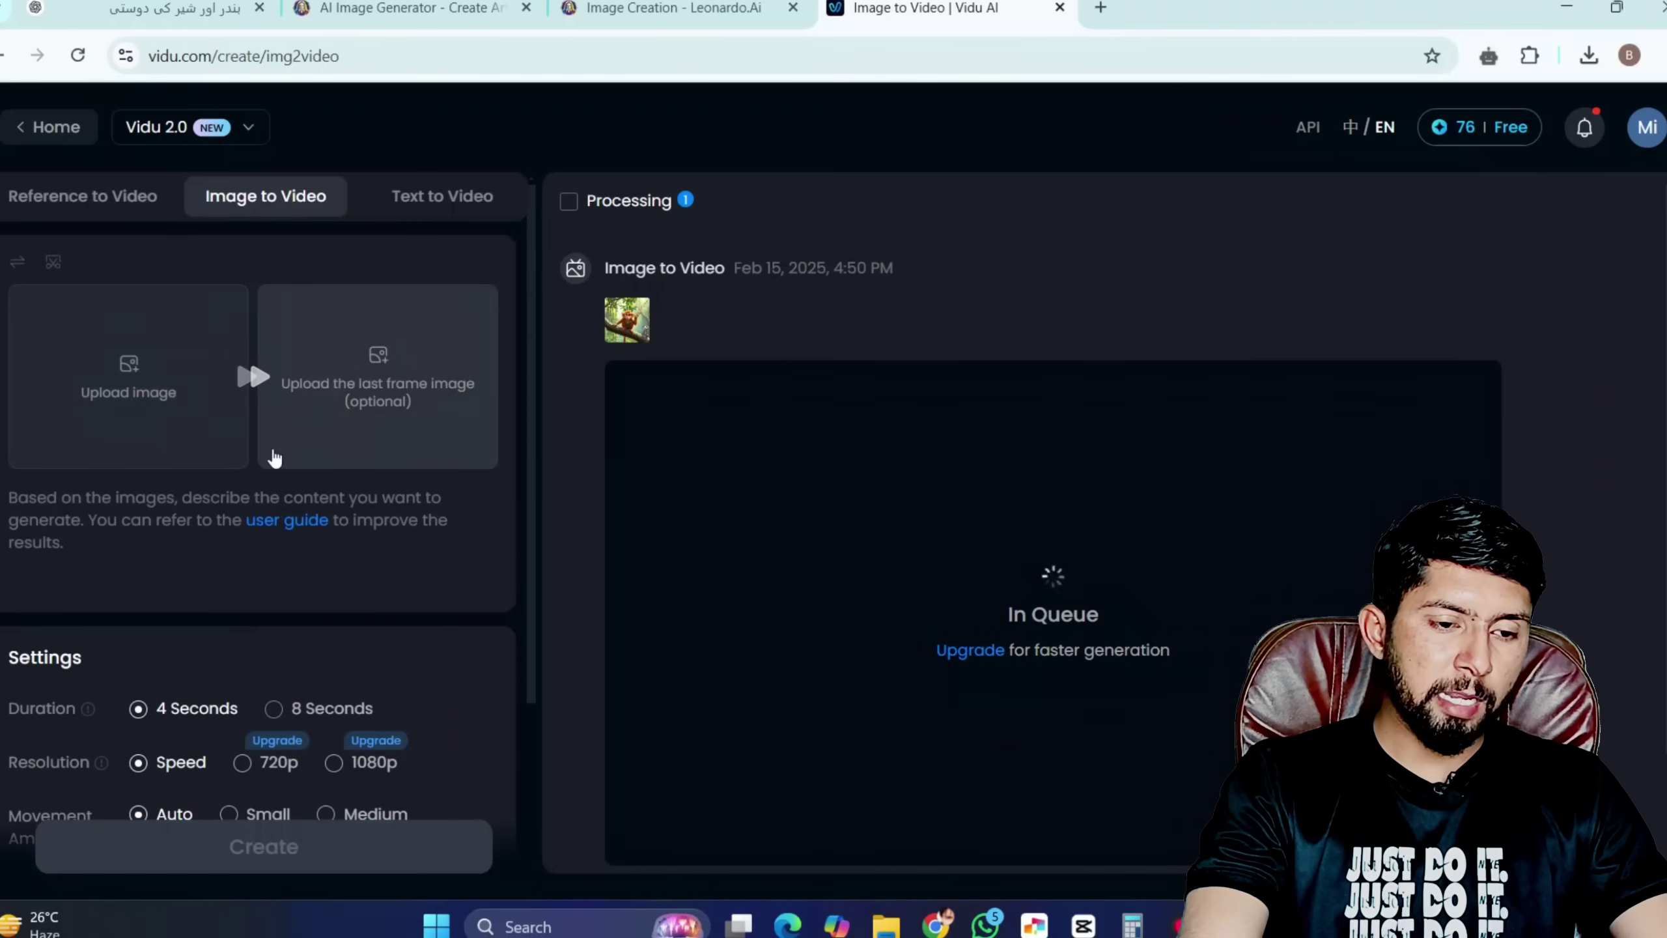
click(128, 381)
scroll(537, 396, down, 1)
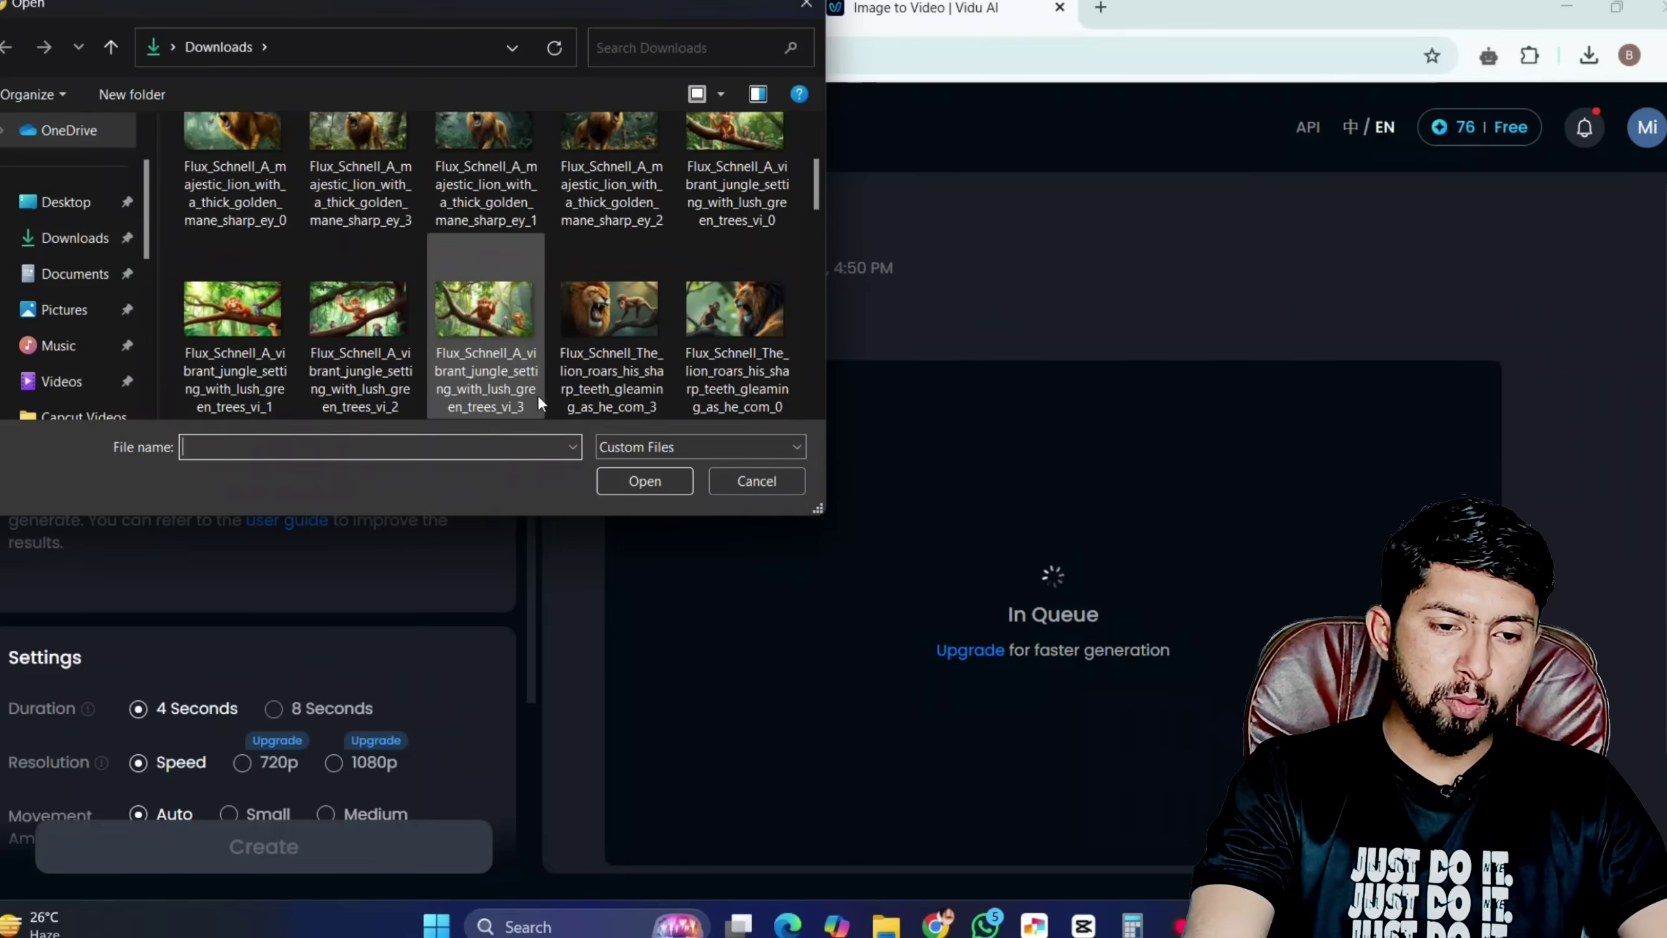
double_click(335, 314)
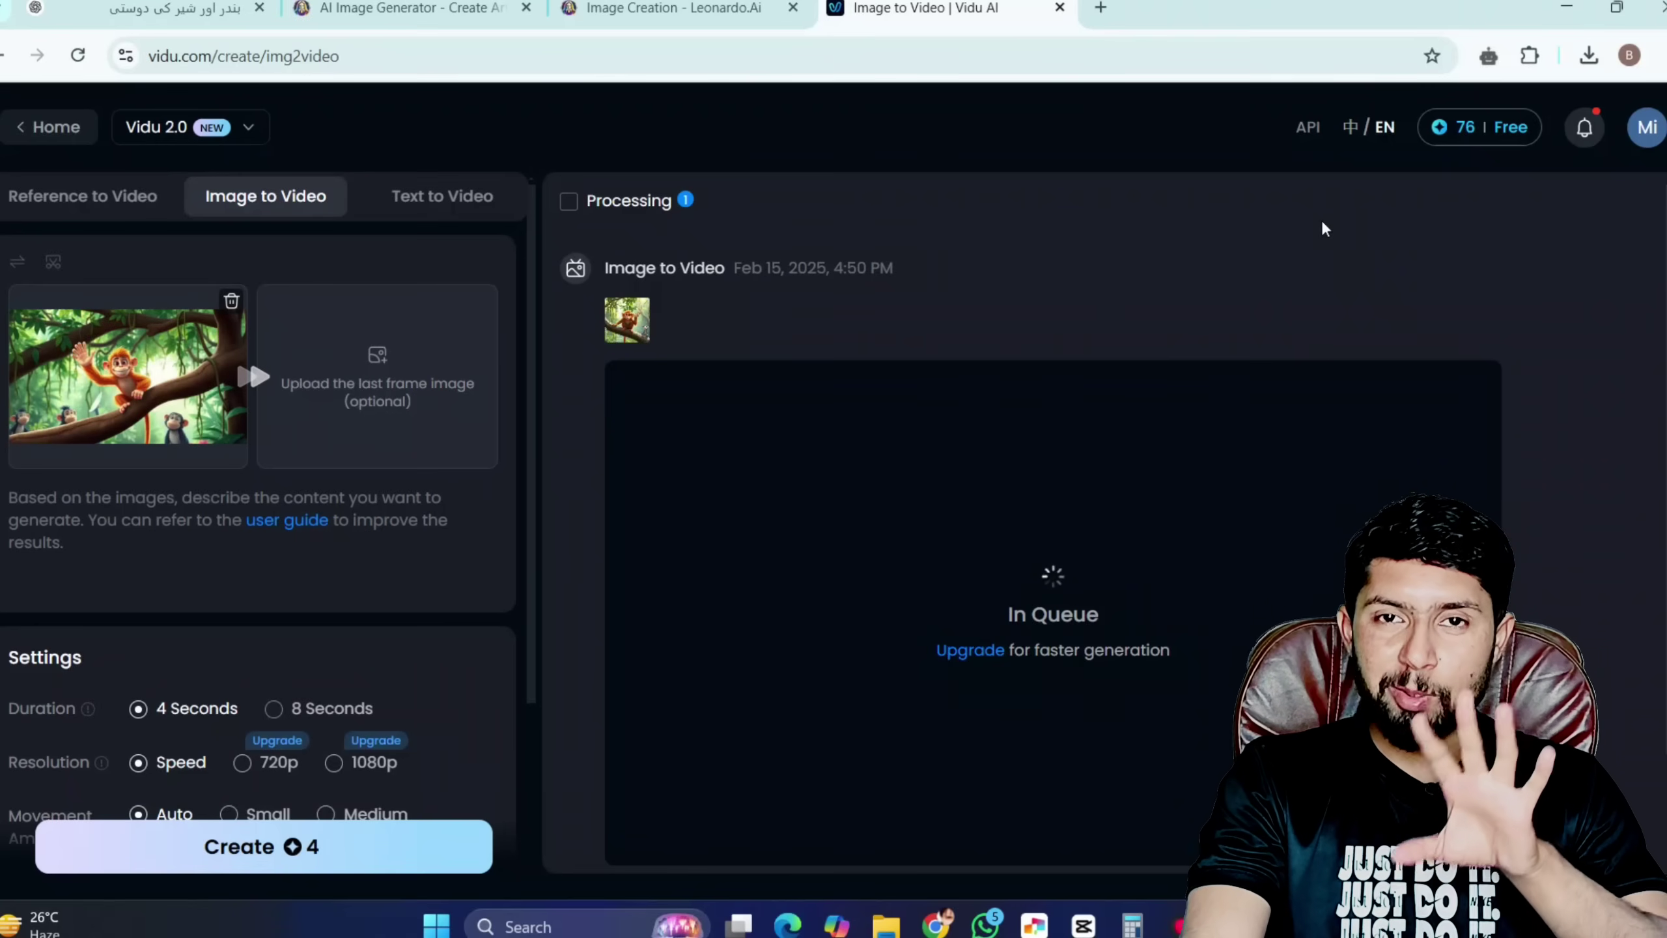
Create a second 4-second video in Speed resolution from the replacement monkey image.
scroll(1321, 521, down, 2)
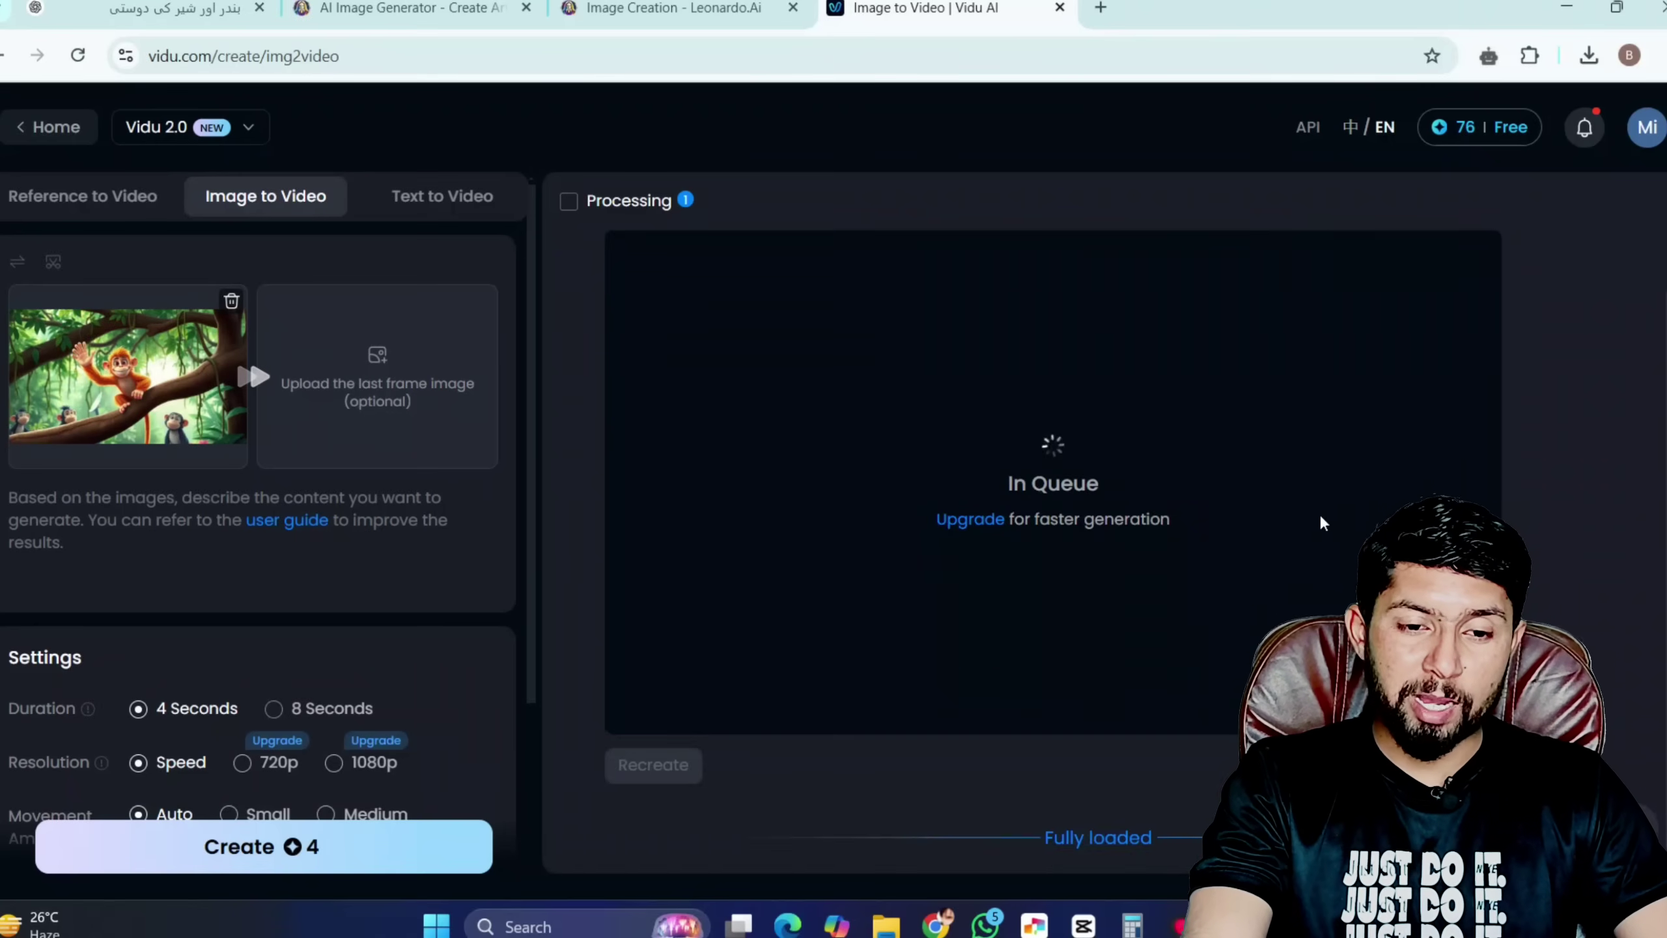
scroll(1324, 520, up, 2)
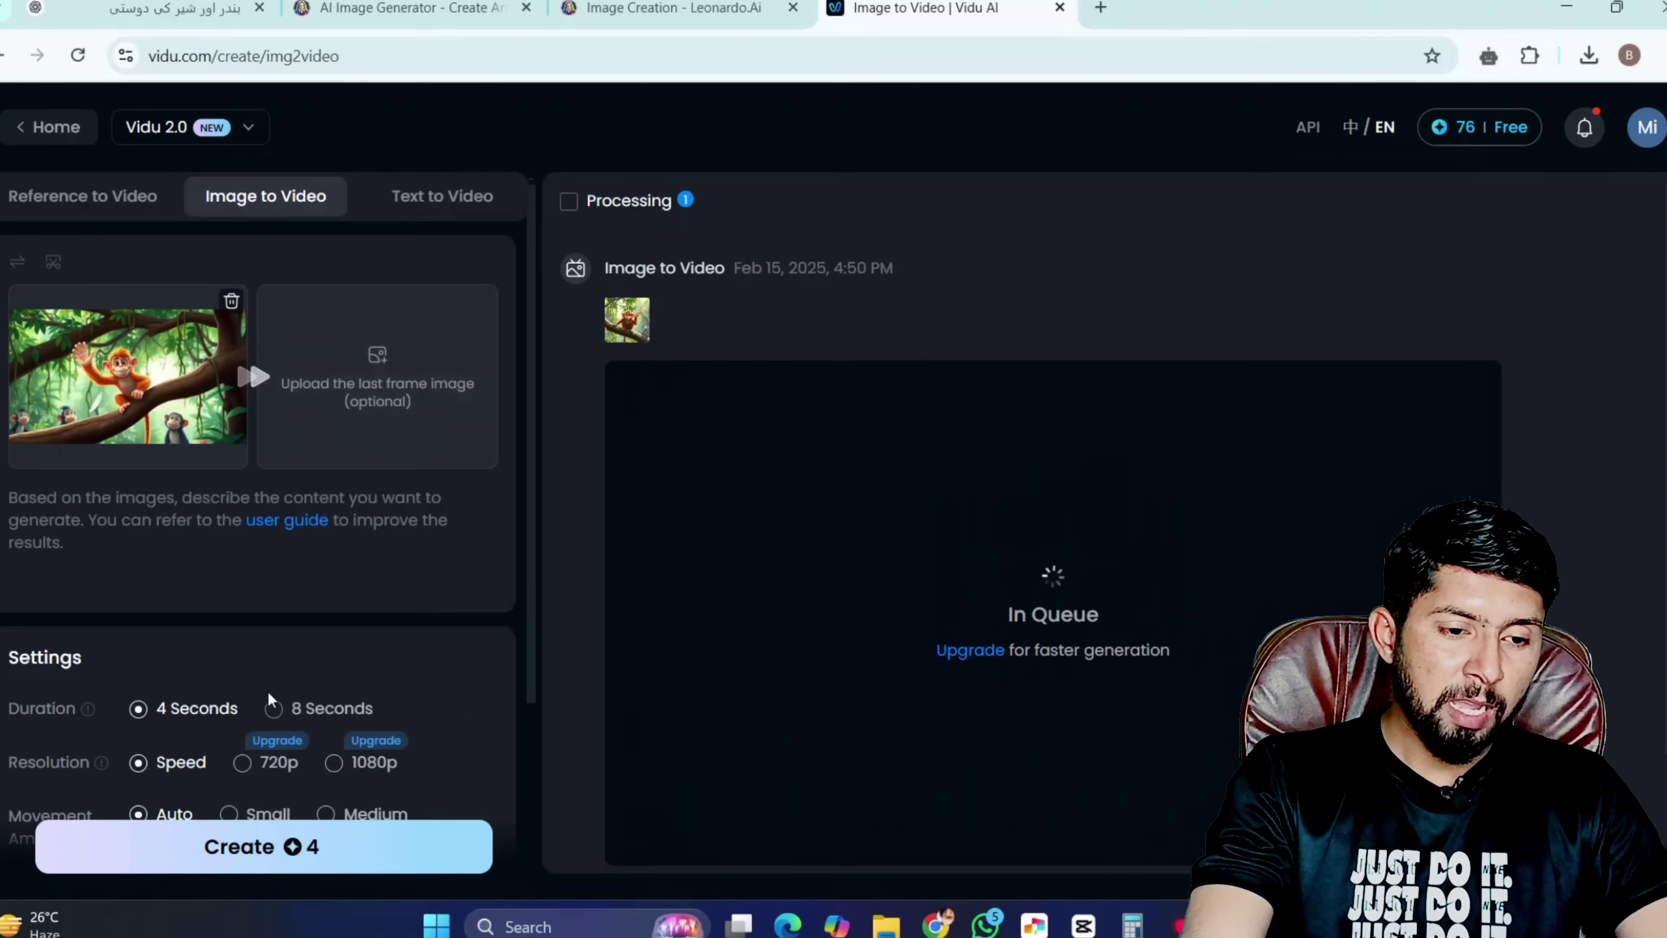
click(320, 868)
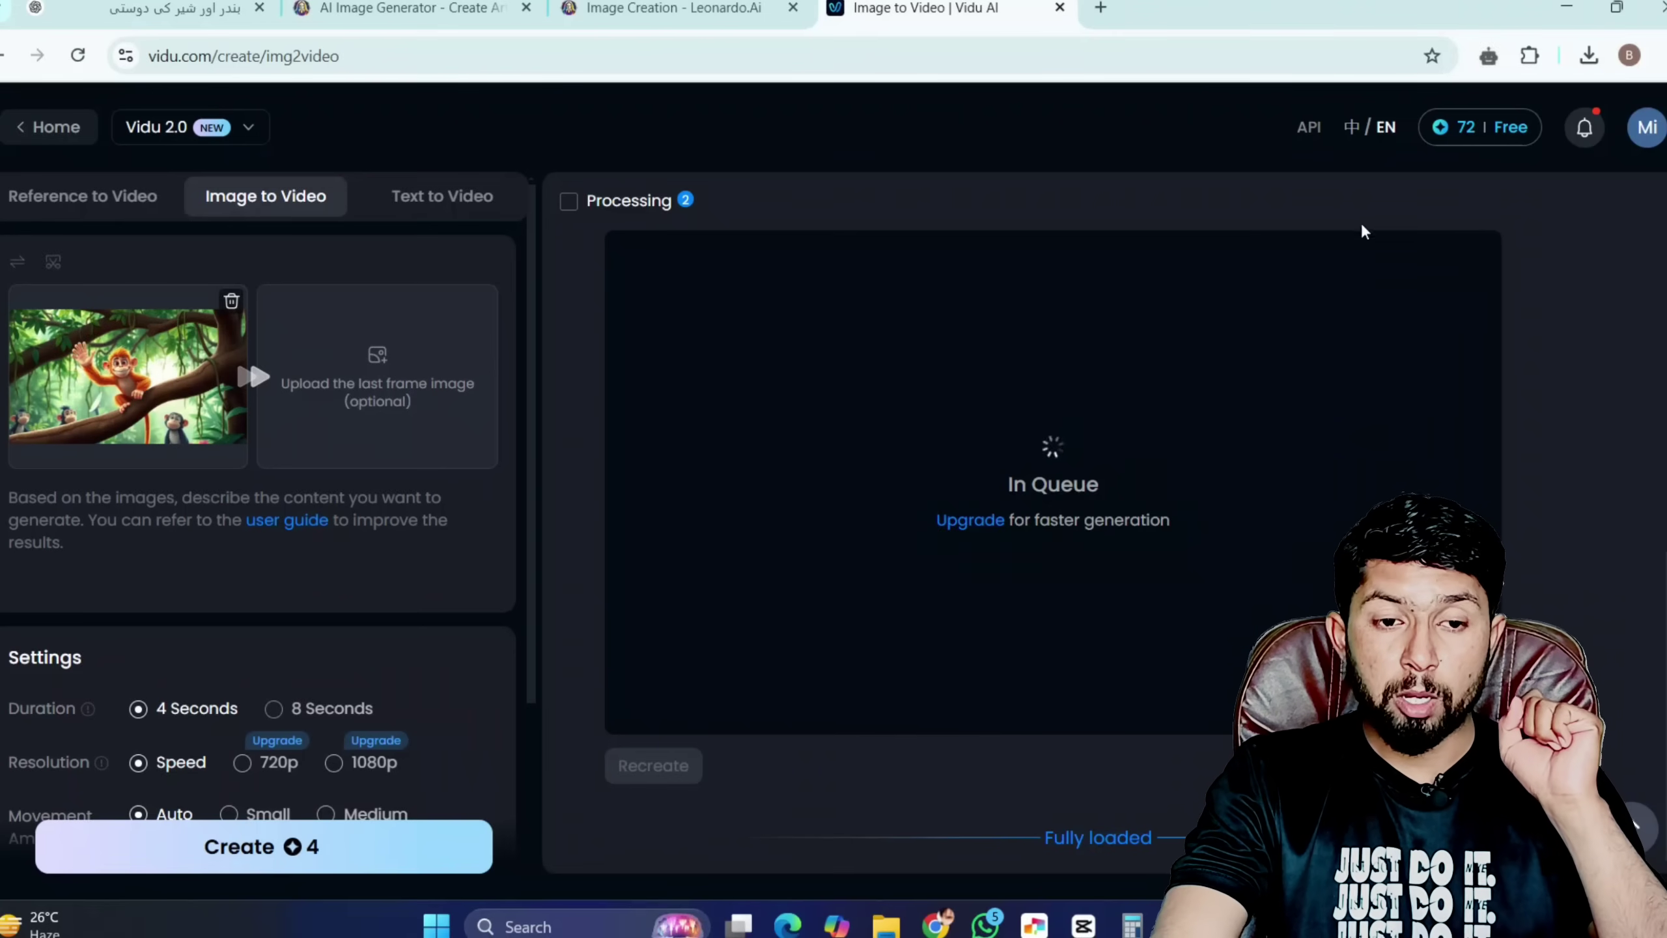
Search the web for "temp mail" in a new browser tab, look through the results and open the temp-mail.org site.
click(1100, 7)
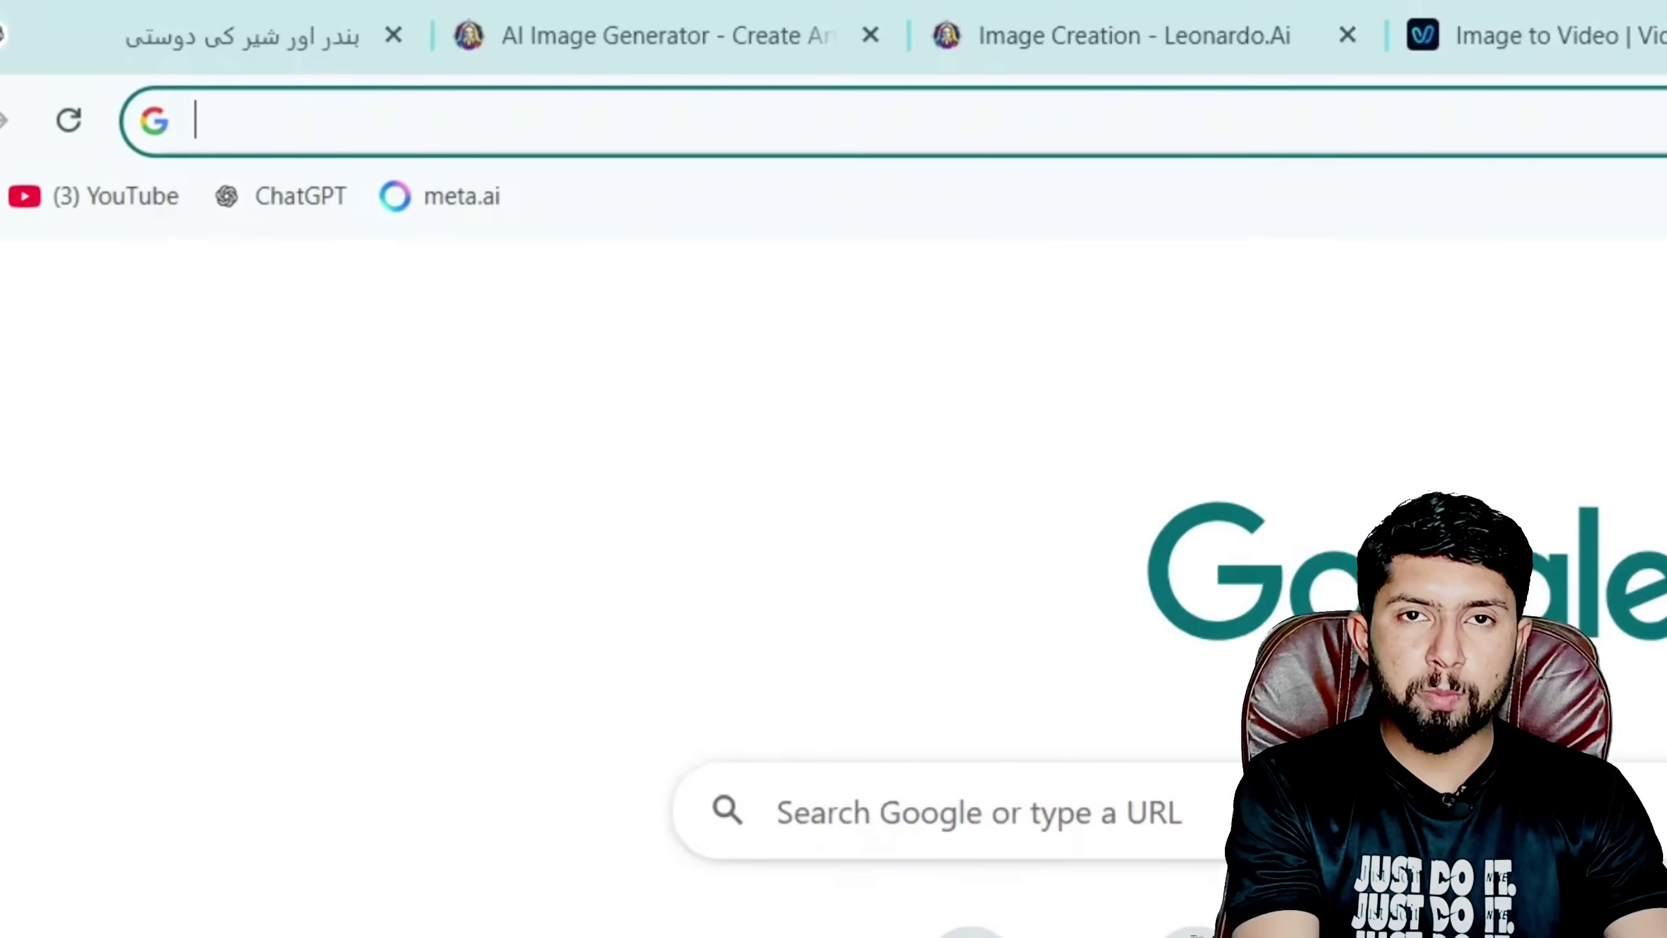
text(tem)
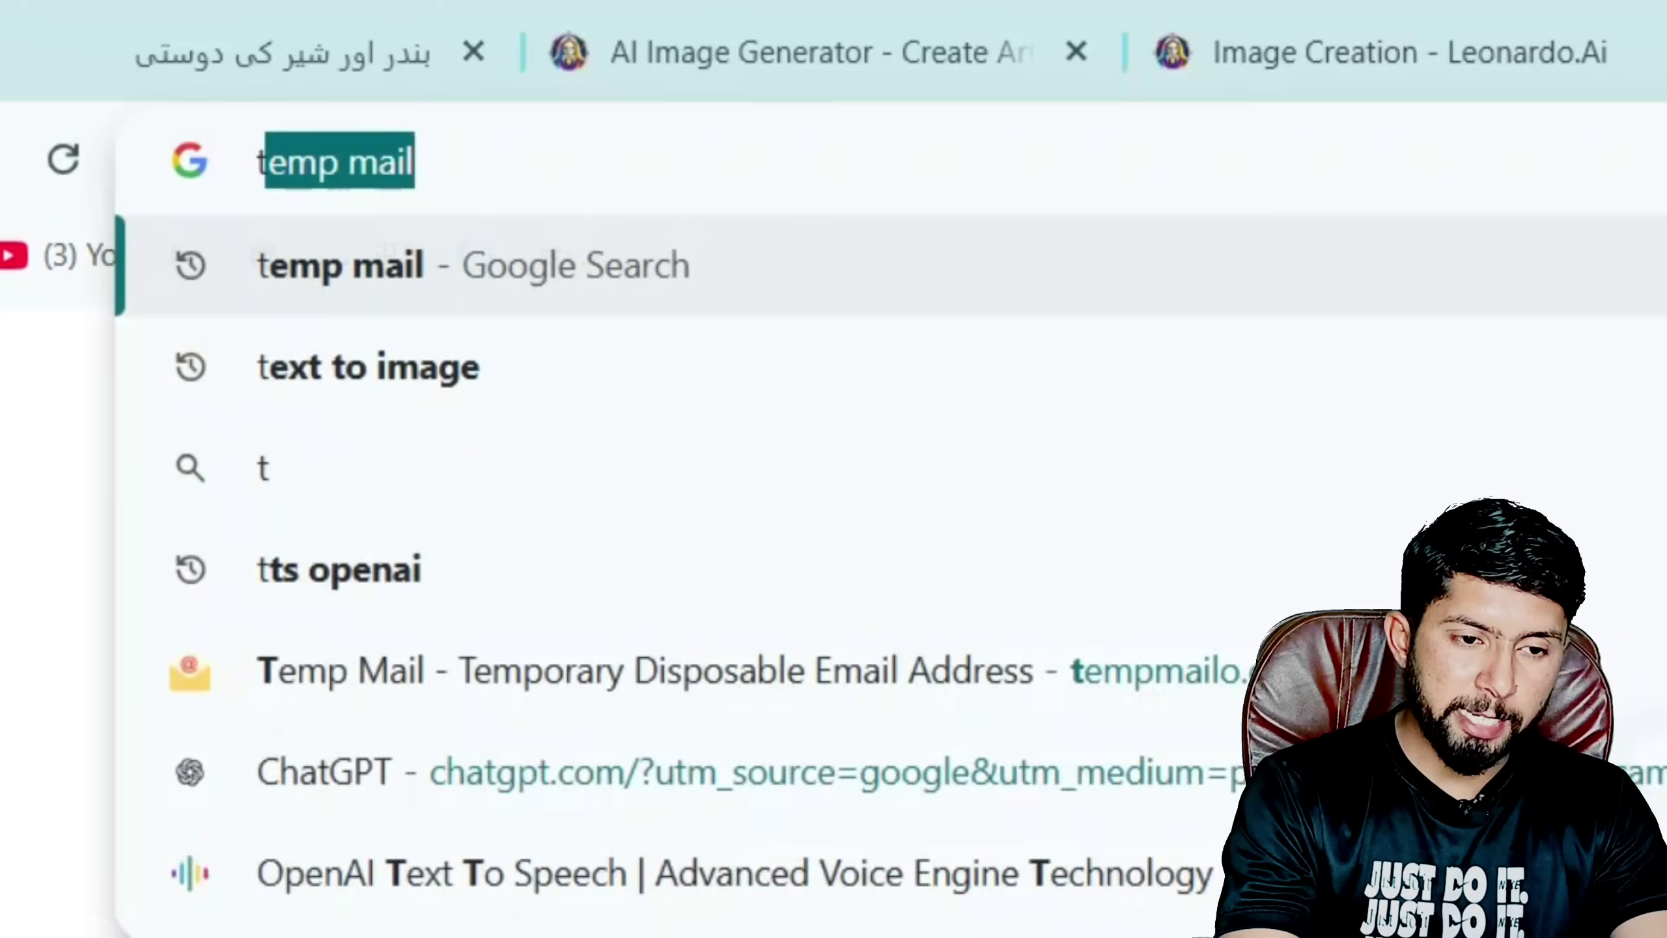
key(Return)
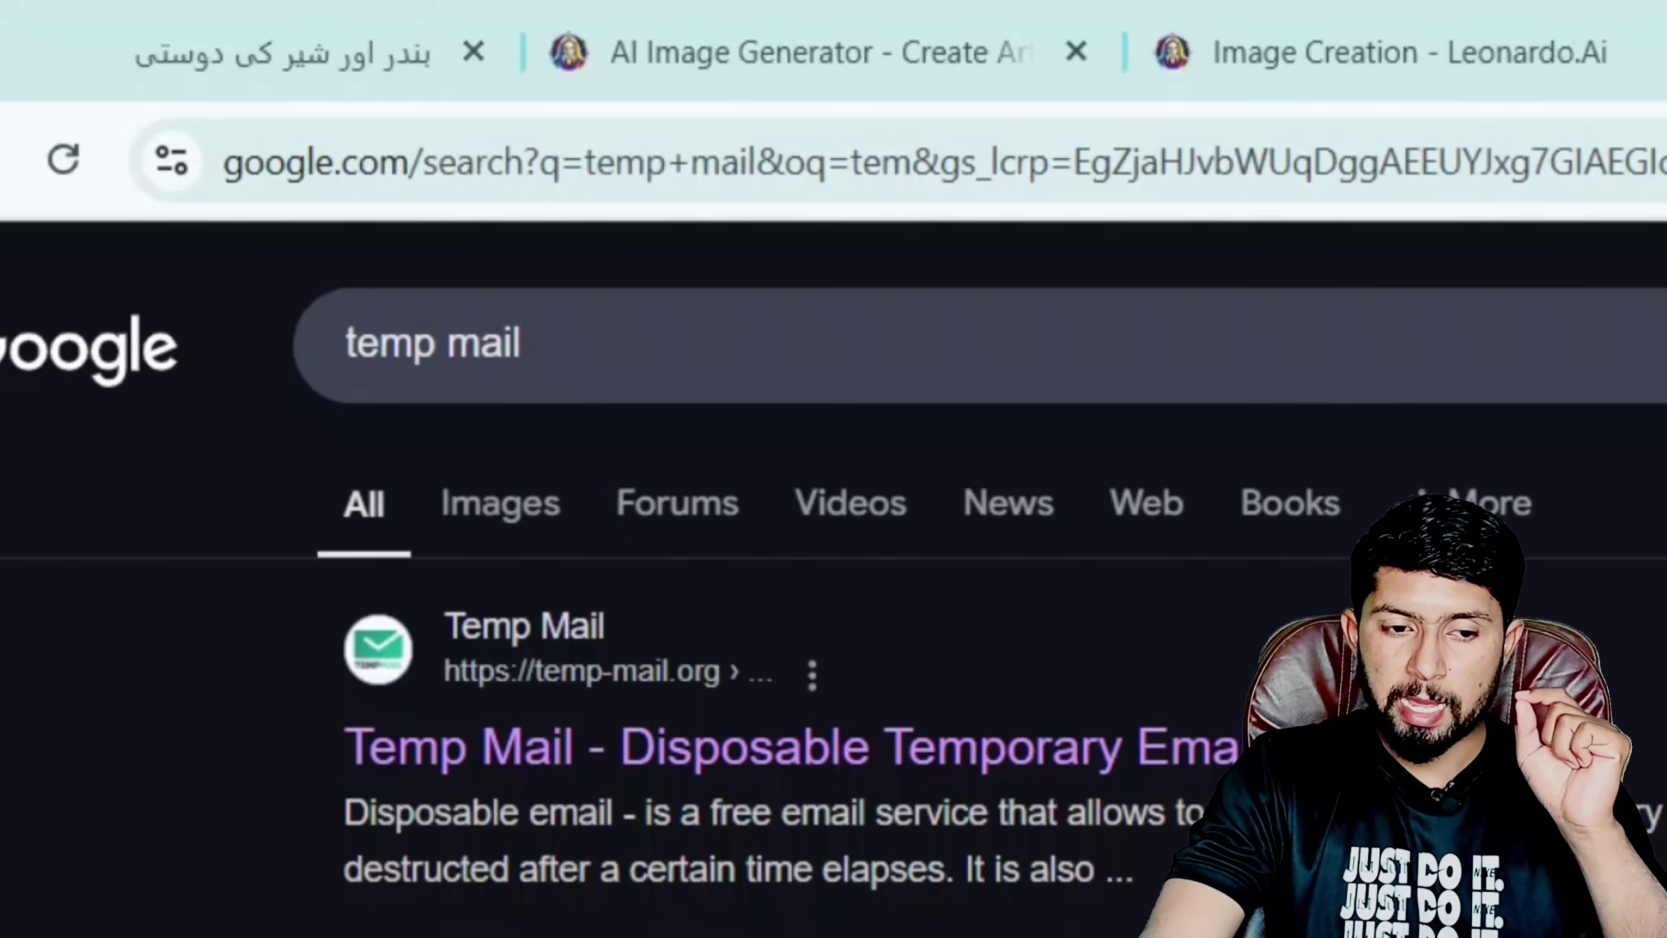
scroll(887, 653, down, 10)
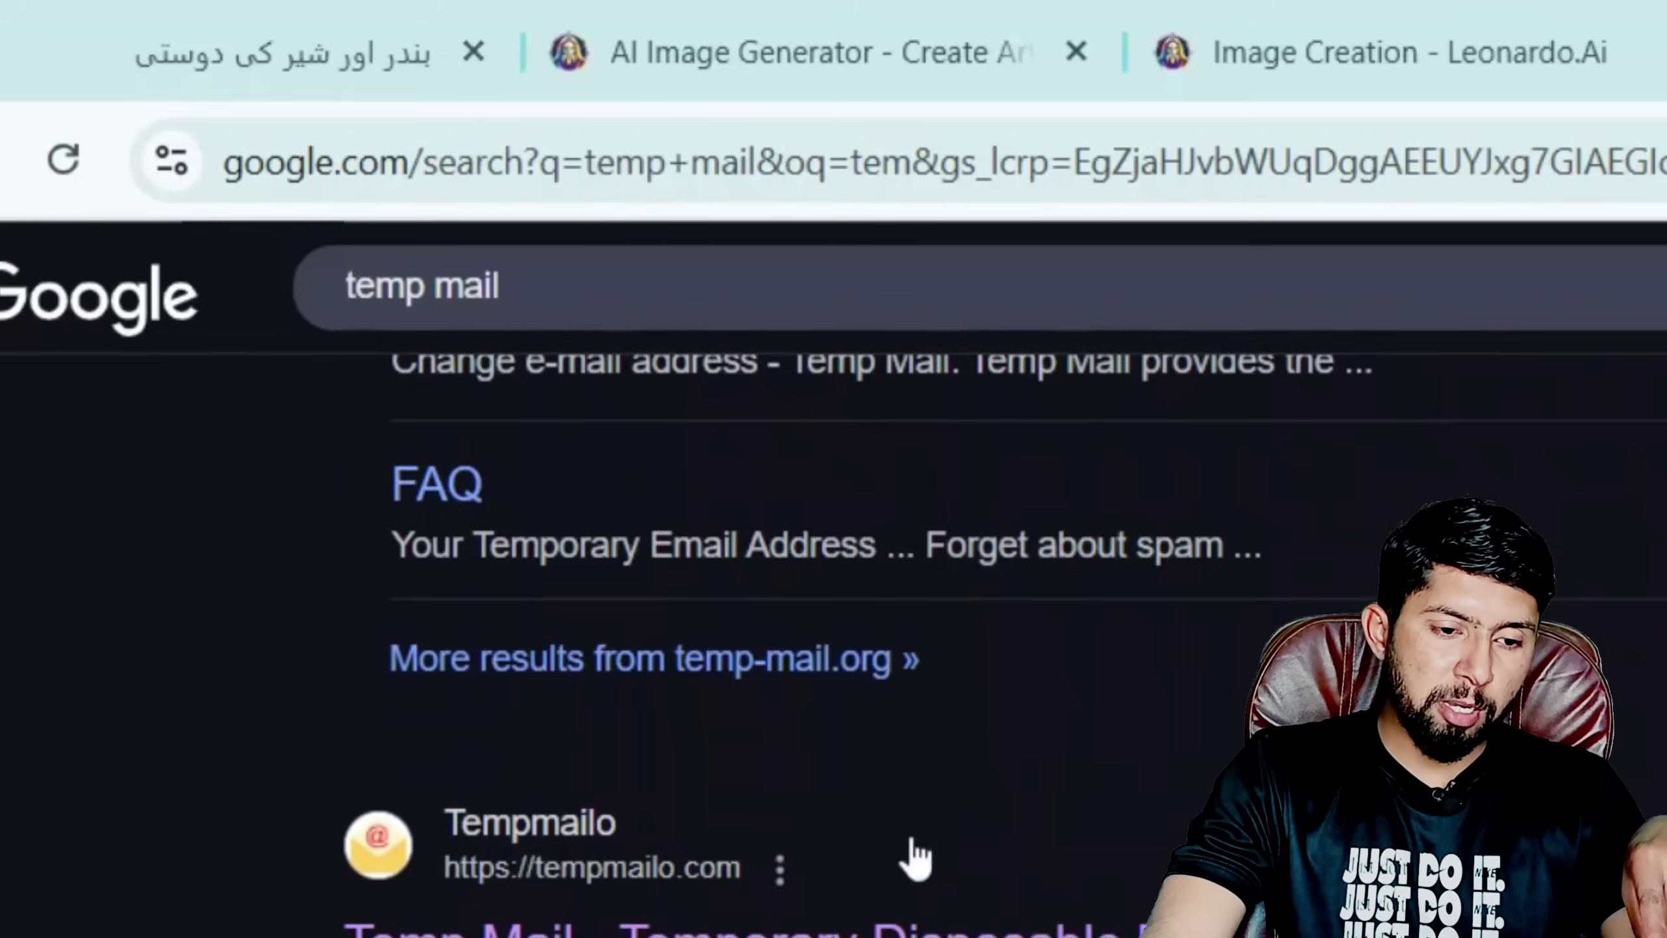
scroll(909, 920, up, 5)
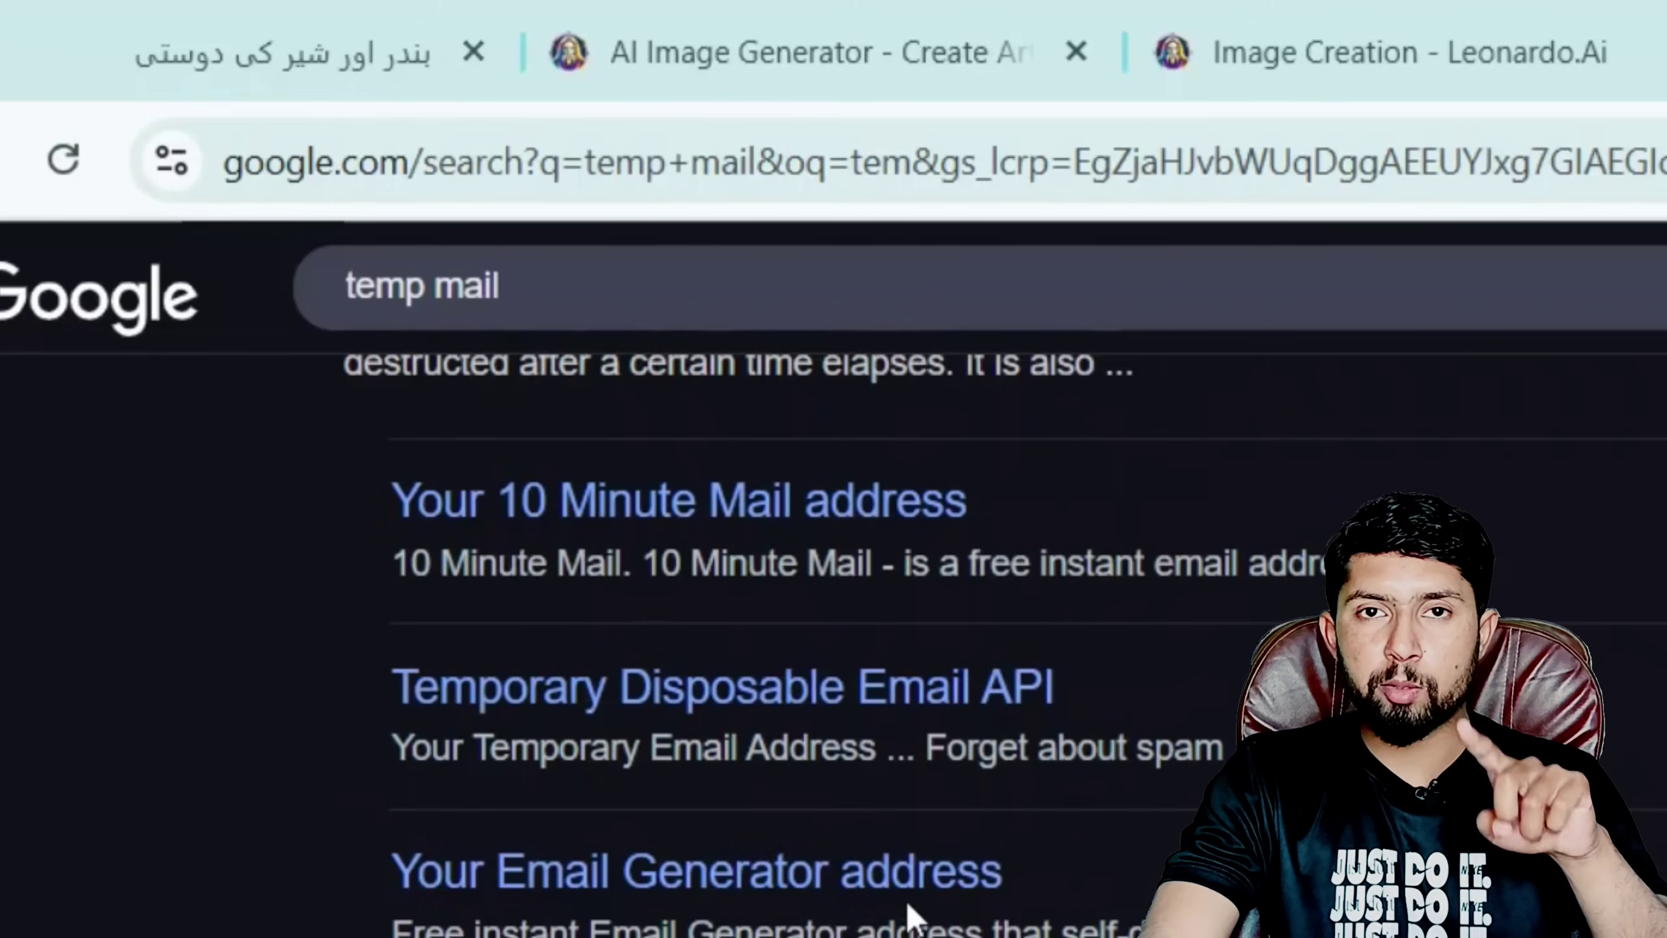
scroll(938, 887, up, 4)
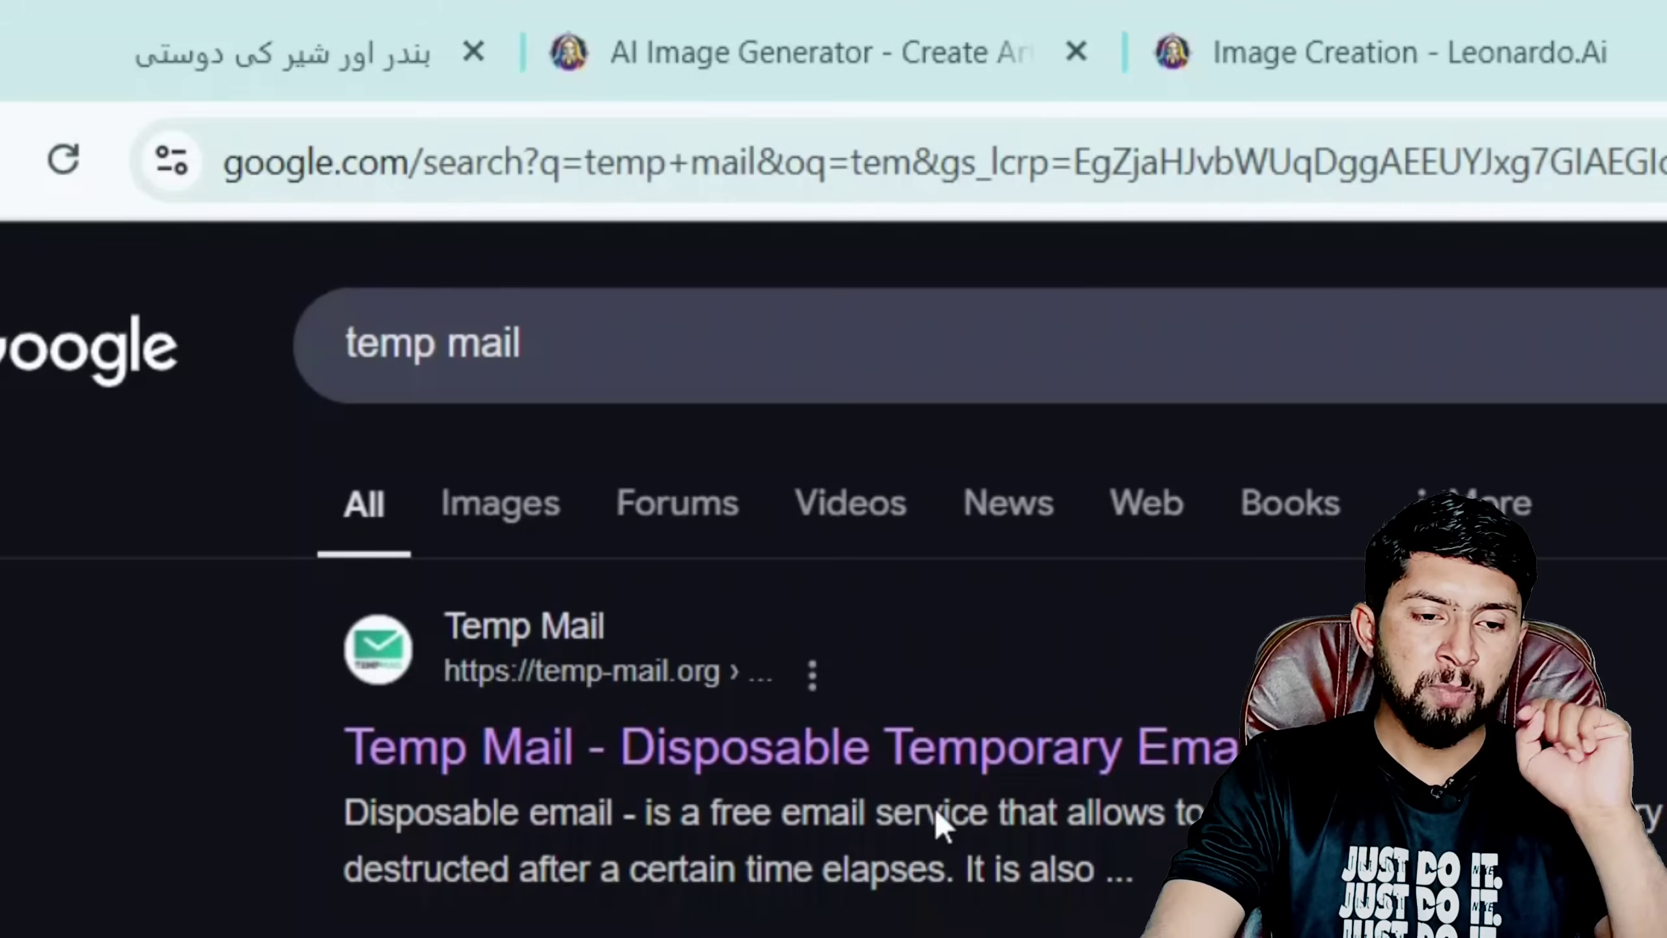
click(784, 765)
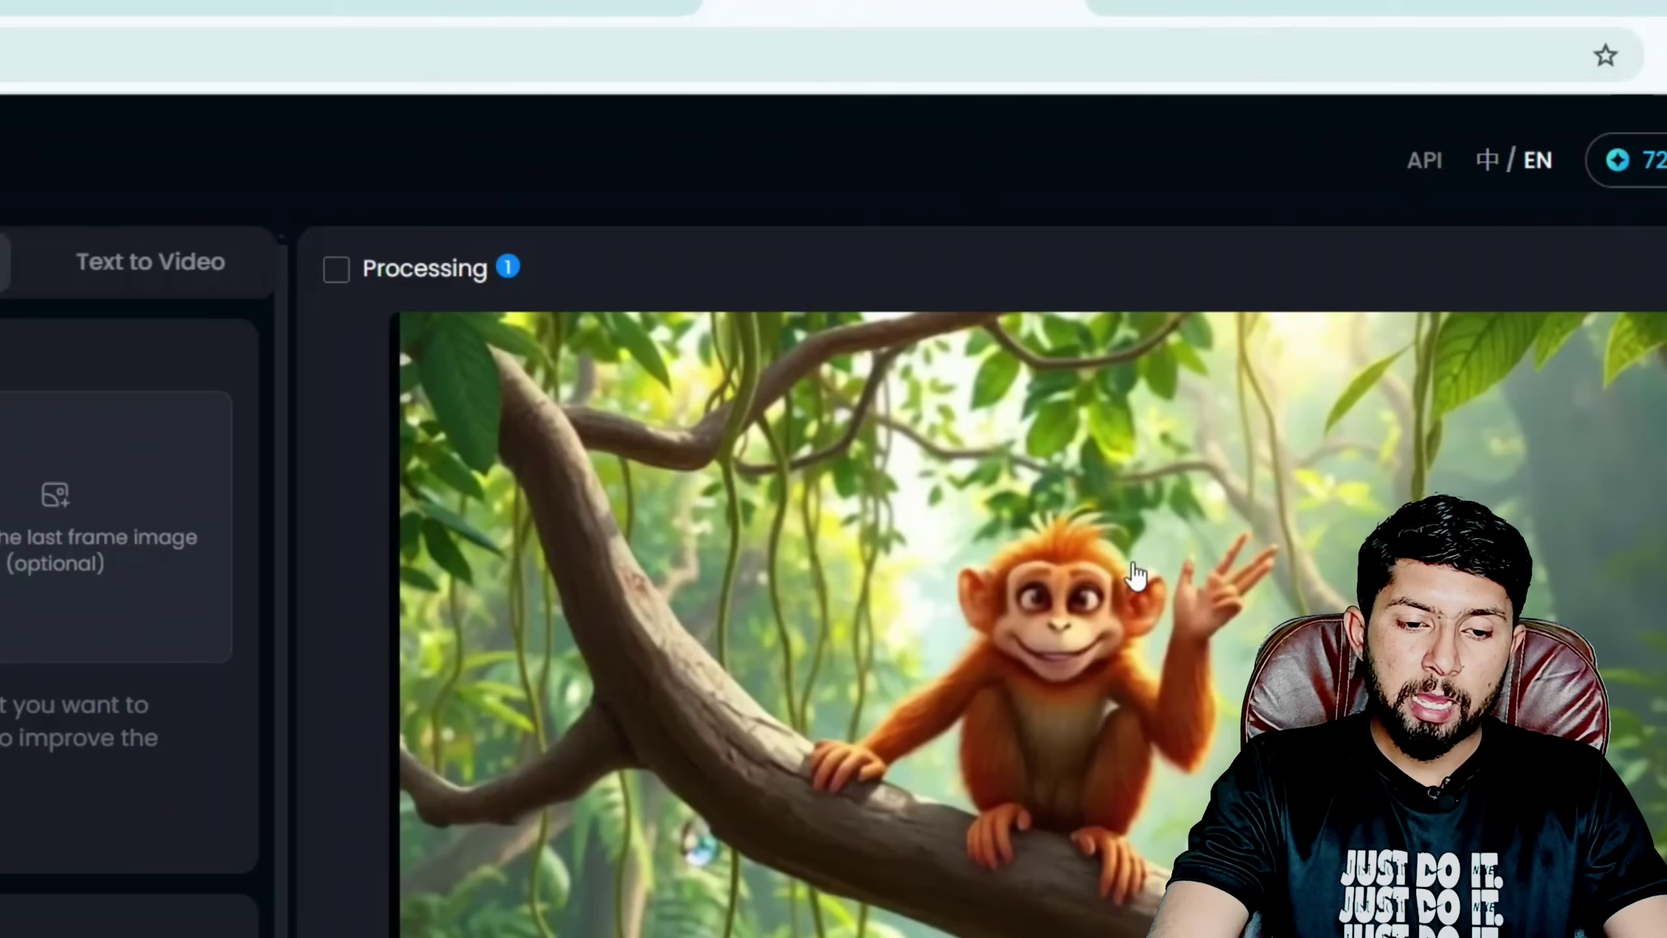
Back in Vidu, preview the first generated monkey video in its detail view and close it.
click(1179, 560)
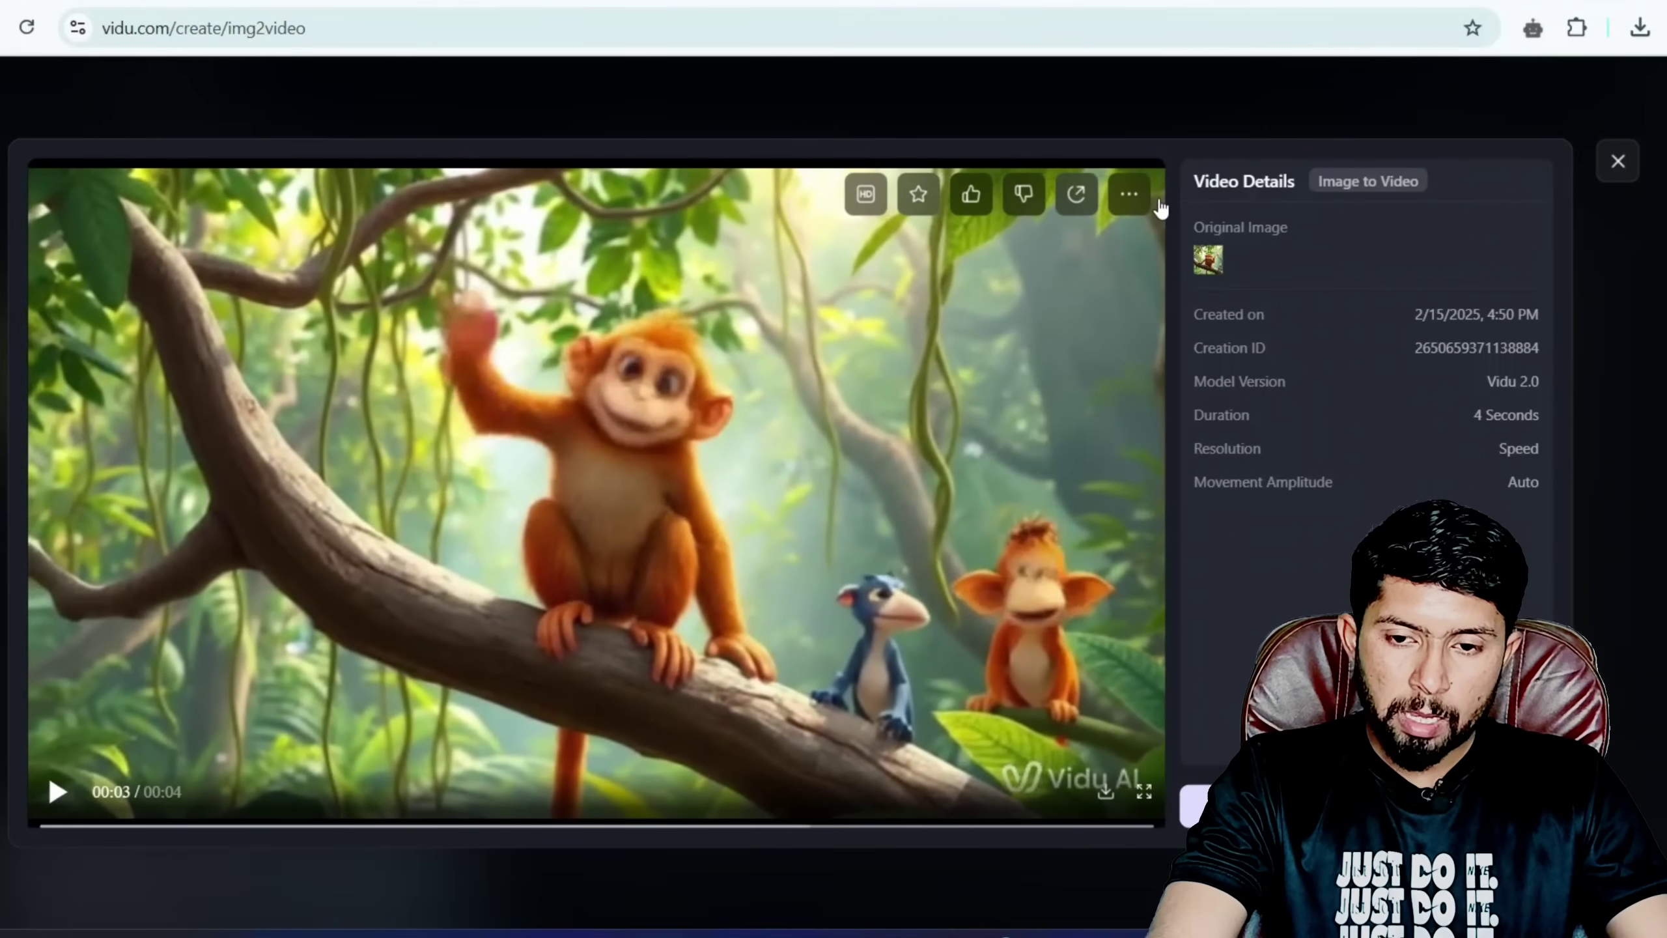
click(1616, 165)
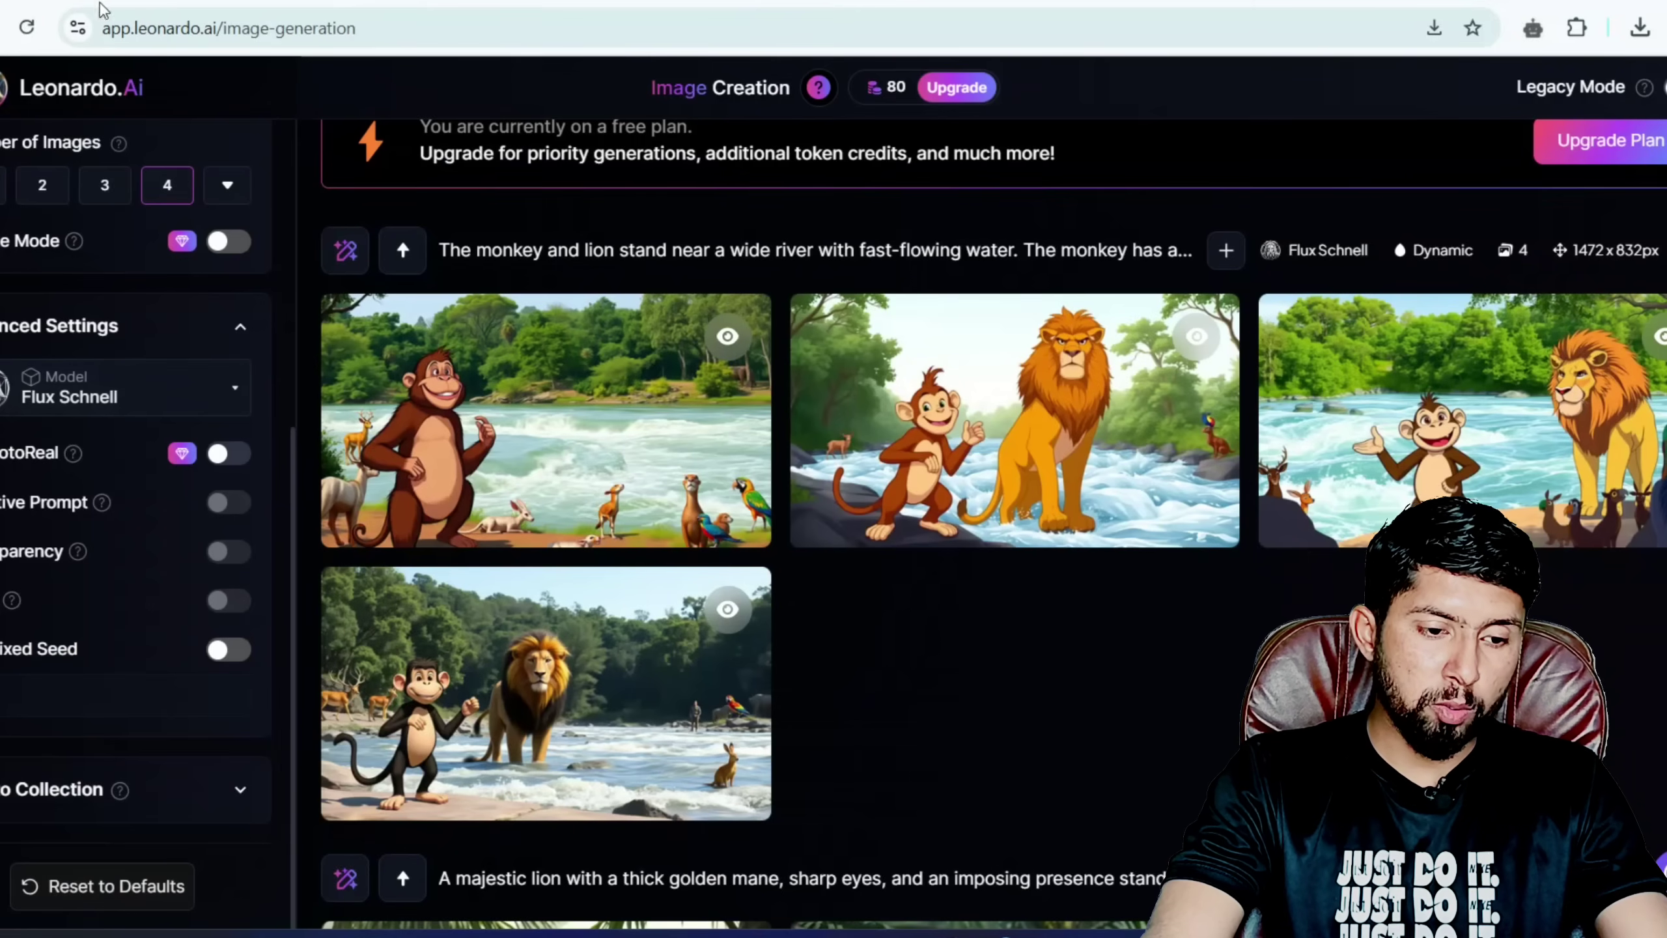
Return to the Leonardo.Ai home page and log out of the current account.
click(37, 94)
scroll(83, 133, down, 5)
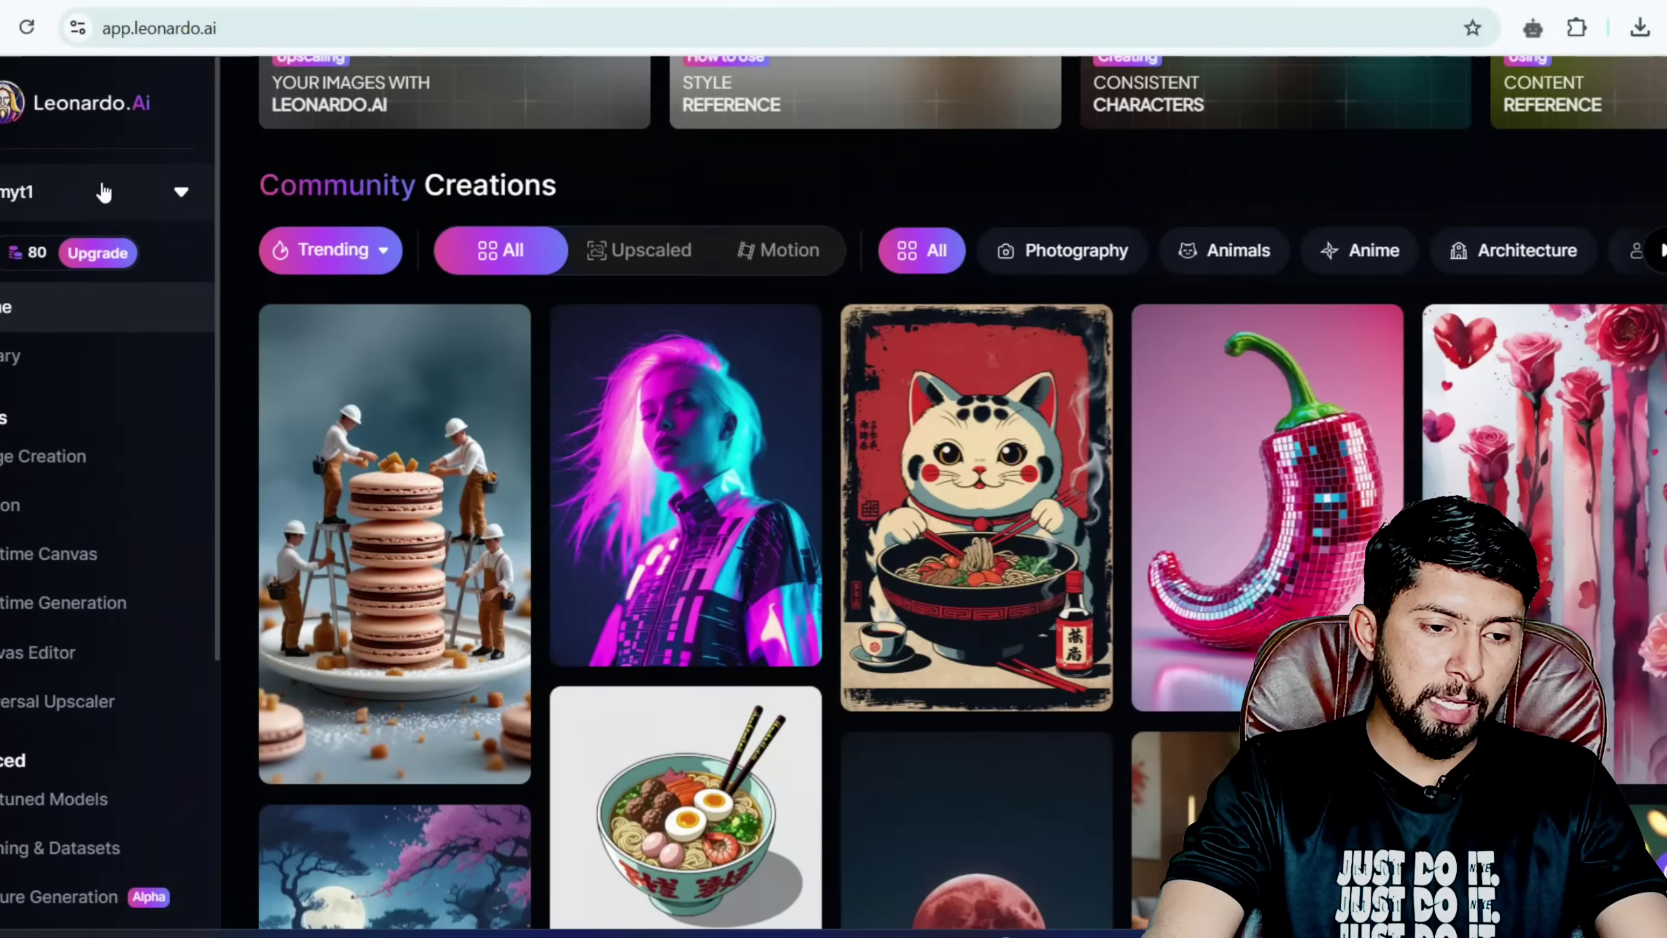
click(104, 192)
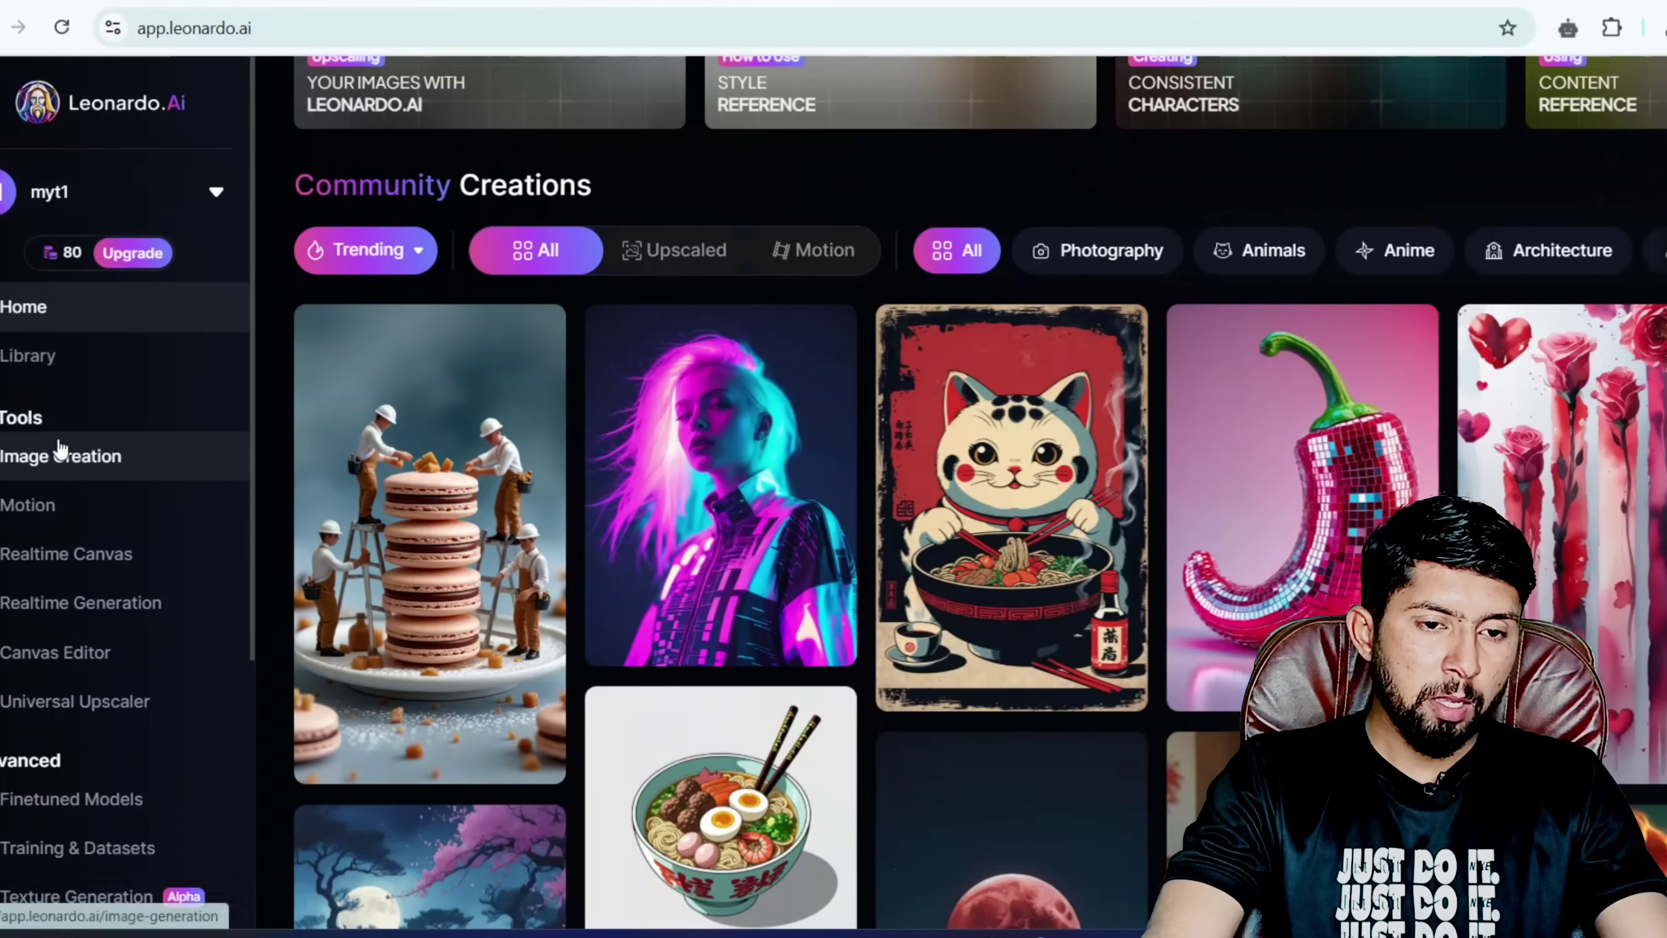
click(29, 454)
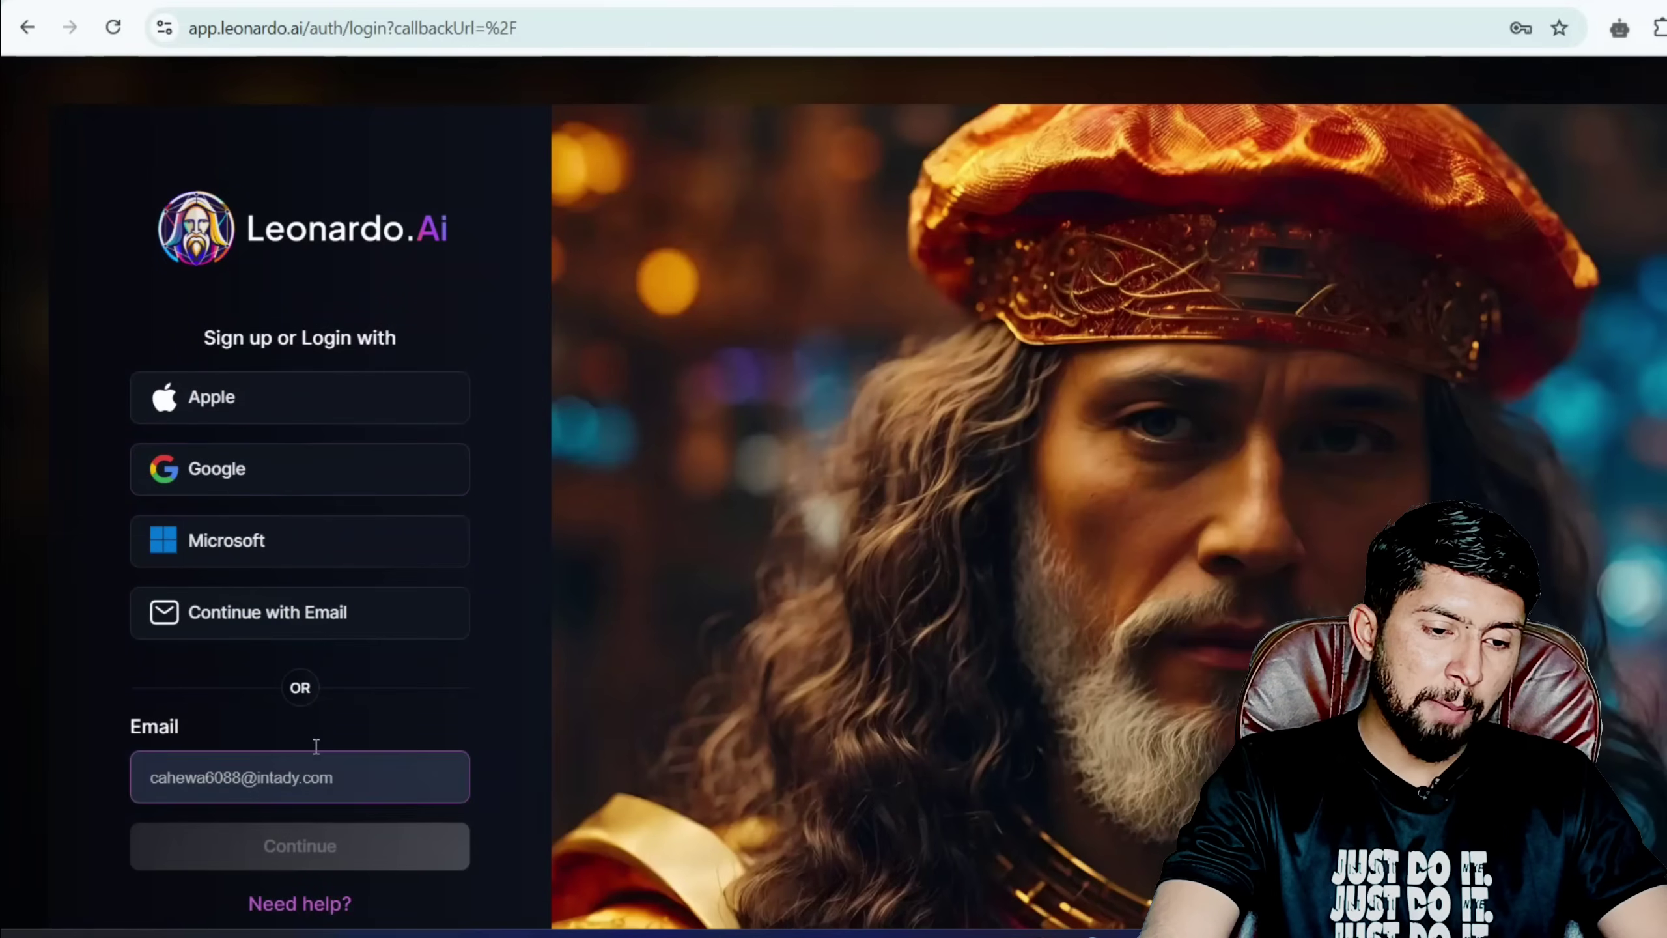
Continue to the Leonardo.Ai password page with the prefilled email address and start the human verification.
click(266, 618)
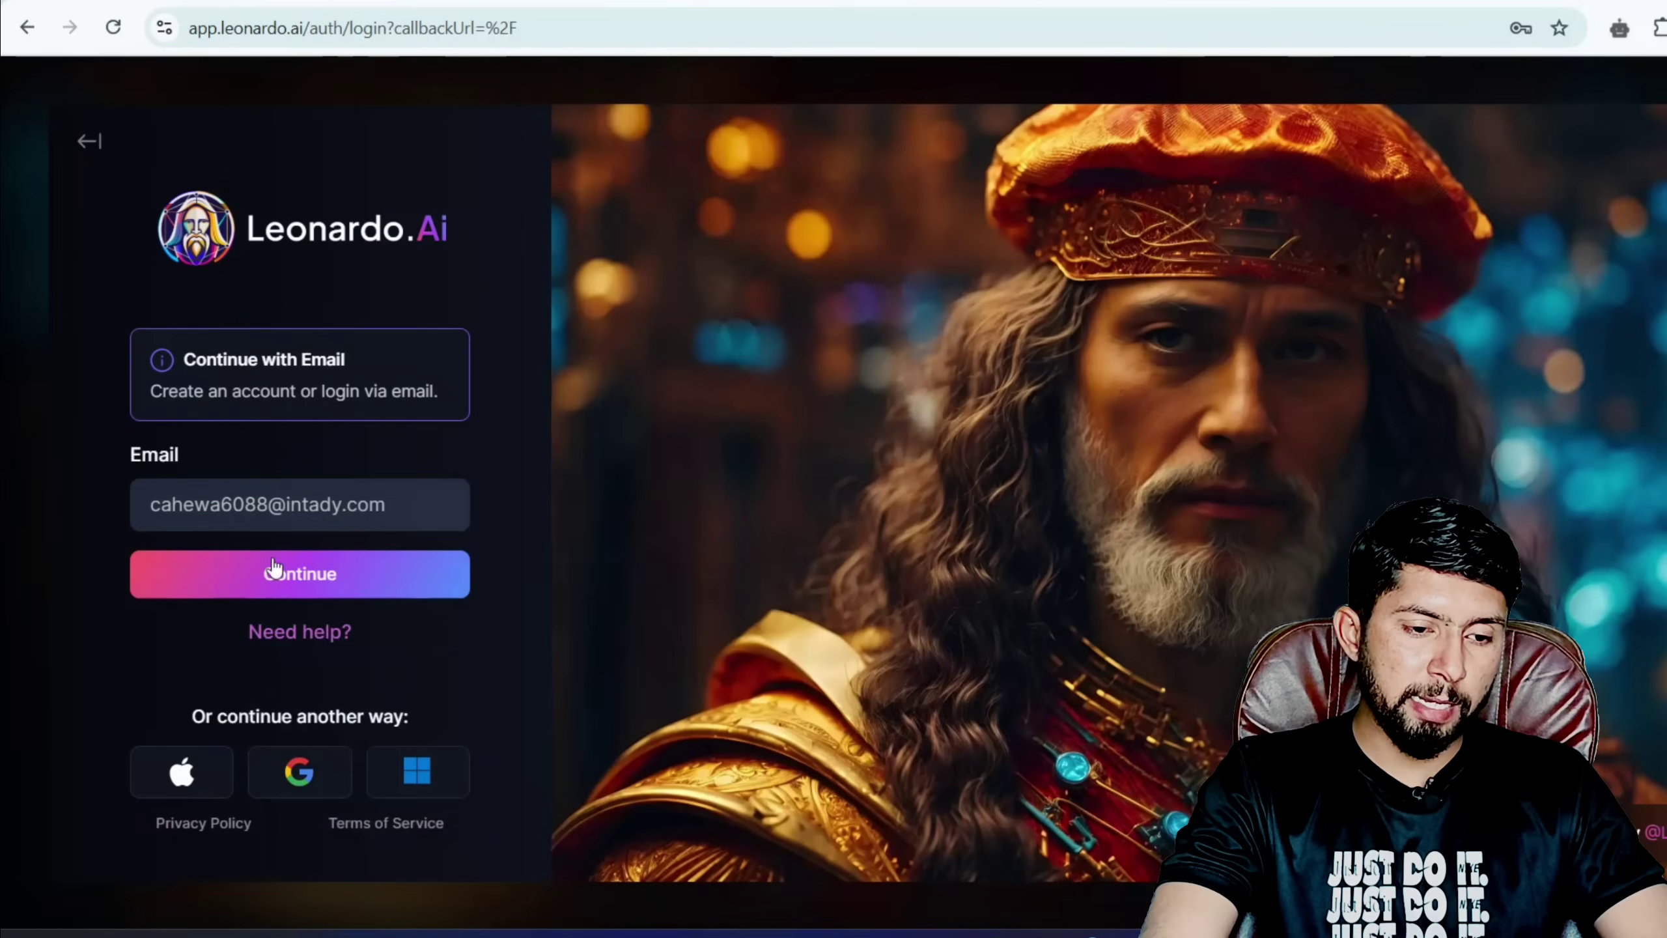
key(Return)
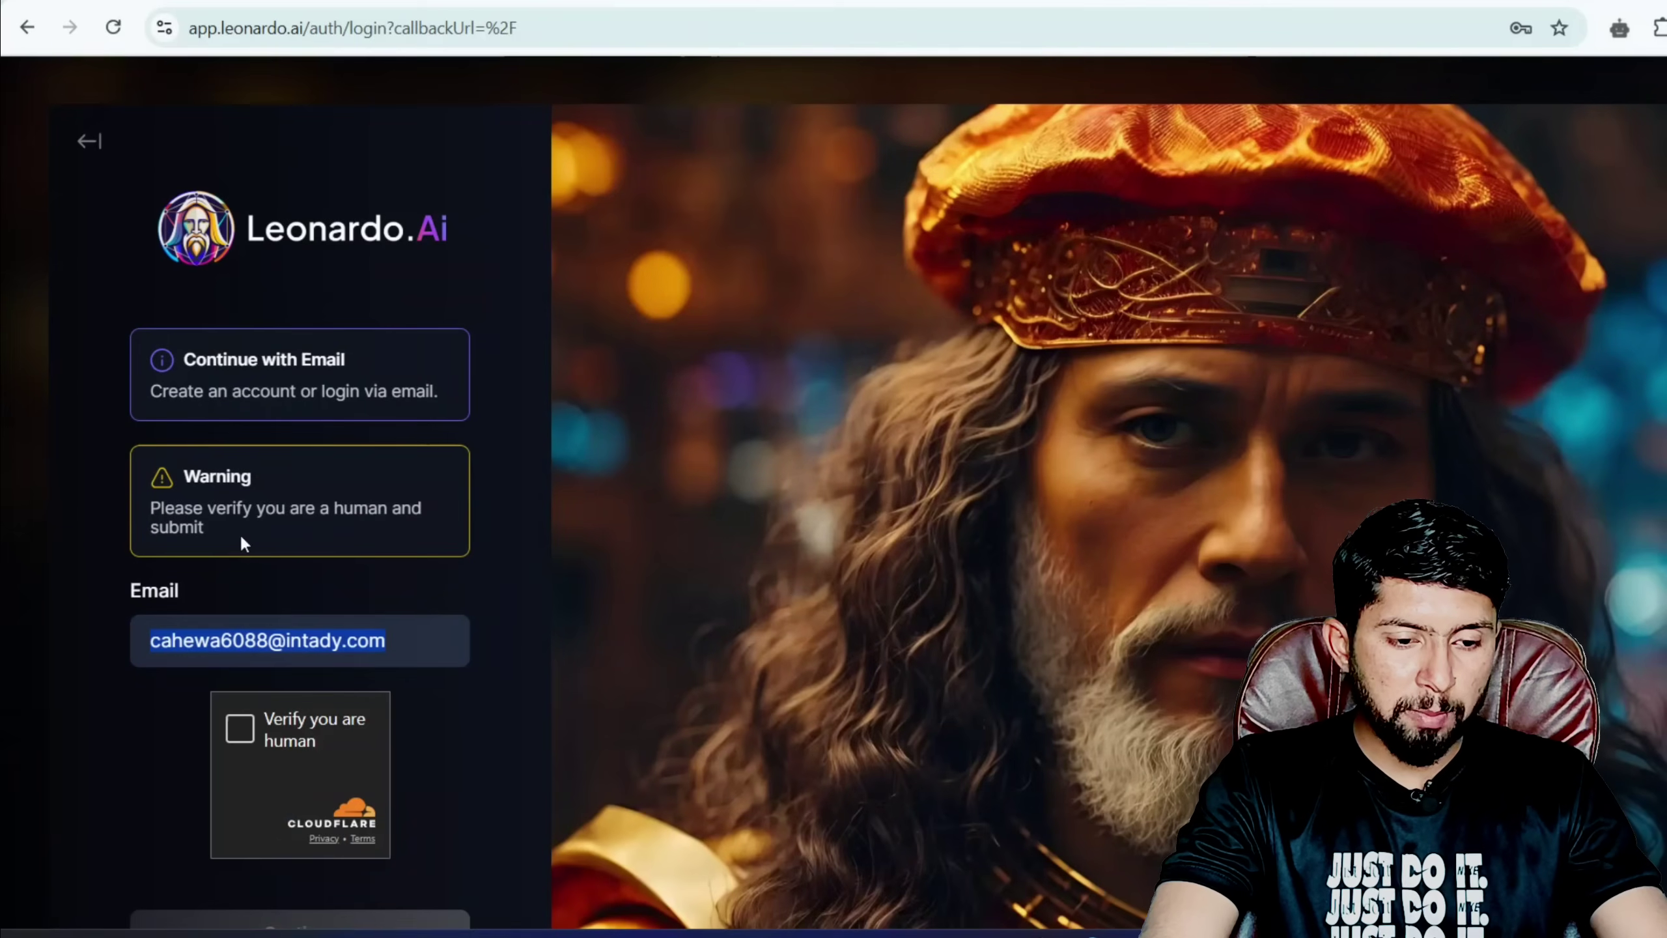
click(403, 635)
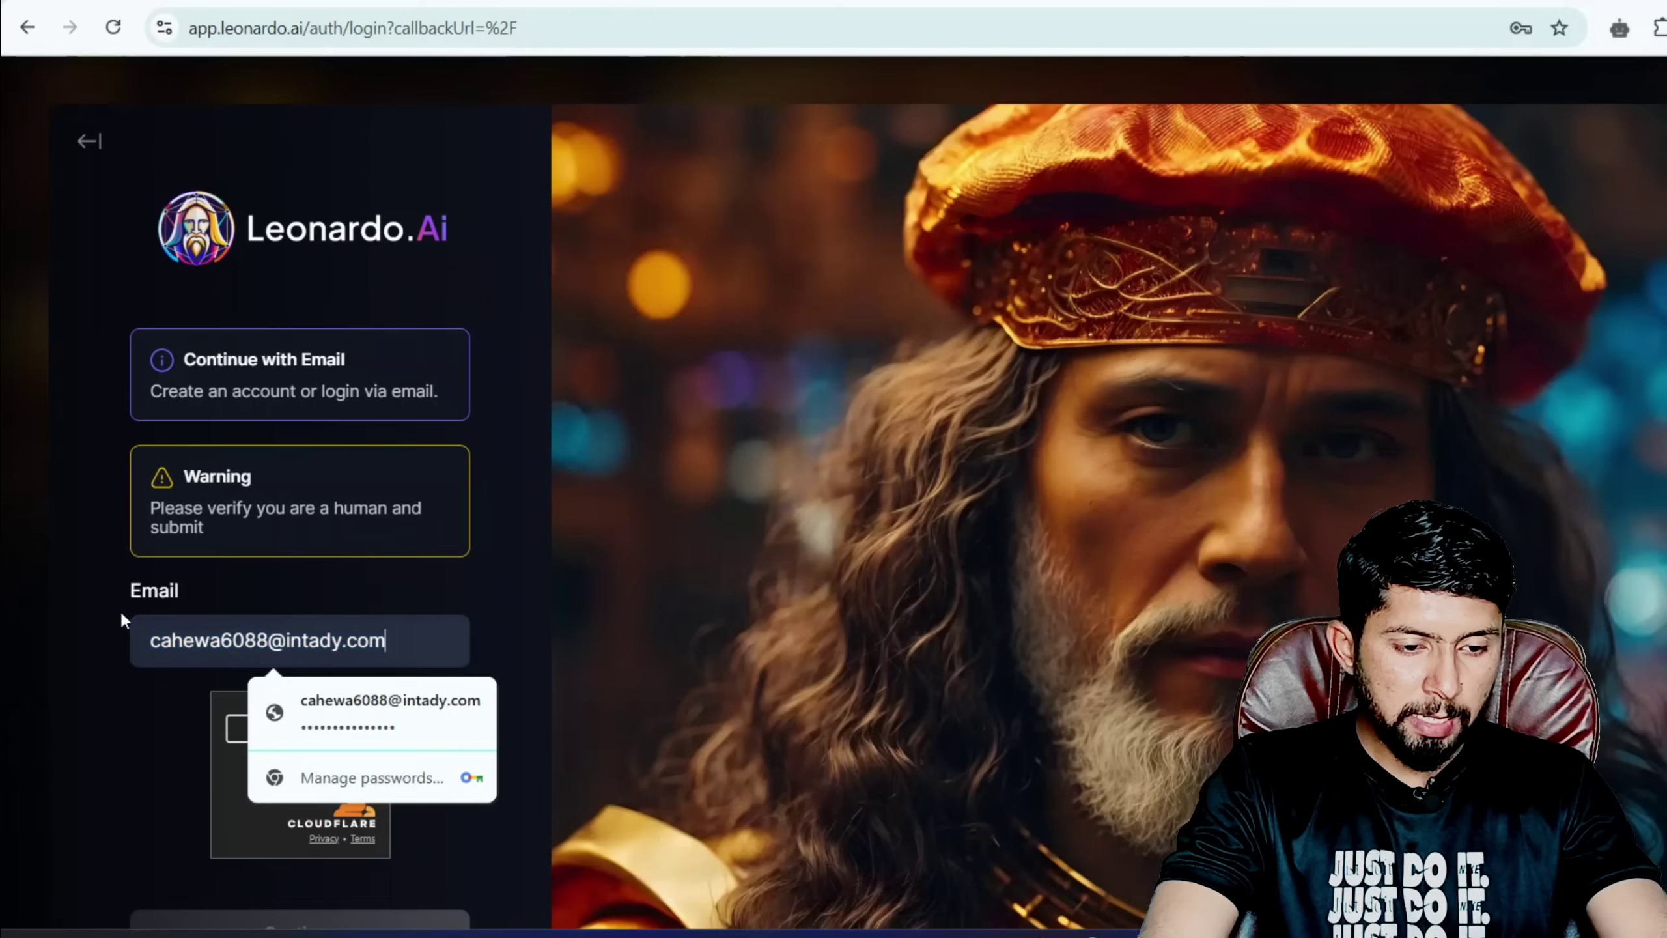
click(502, 561)
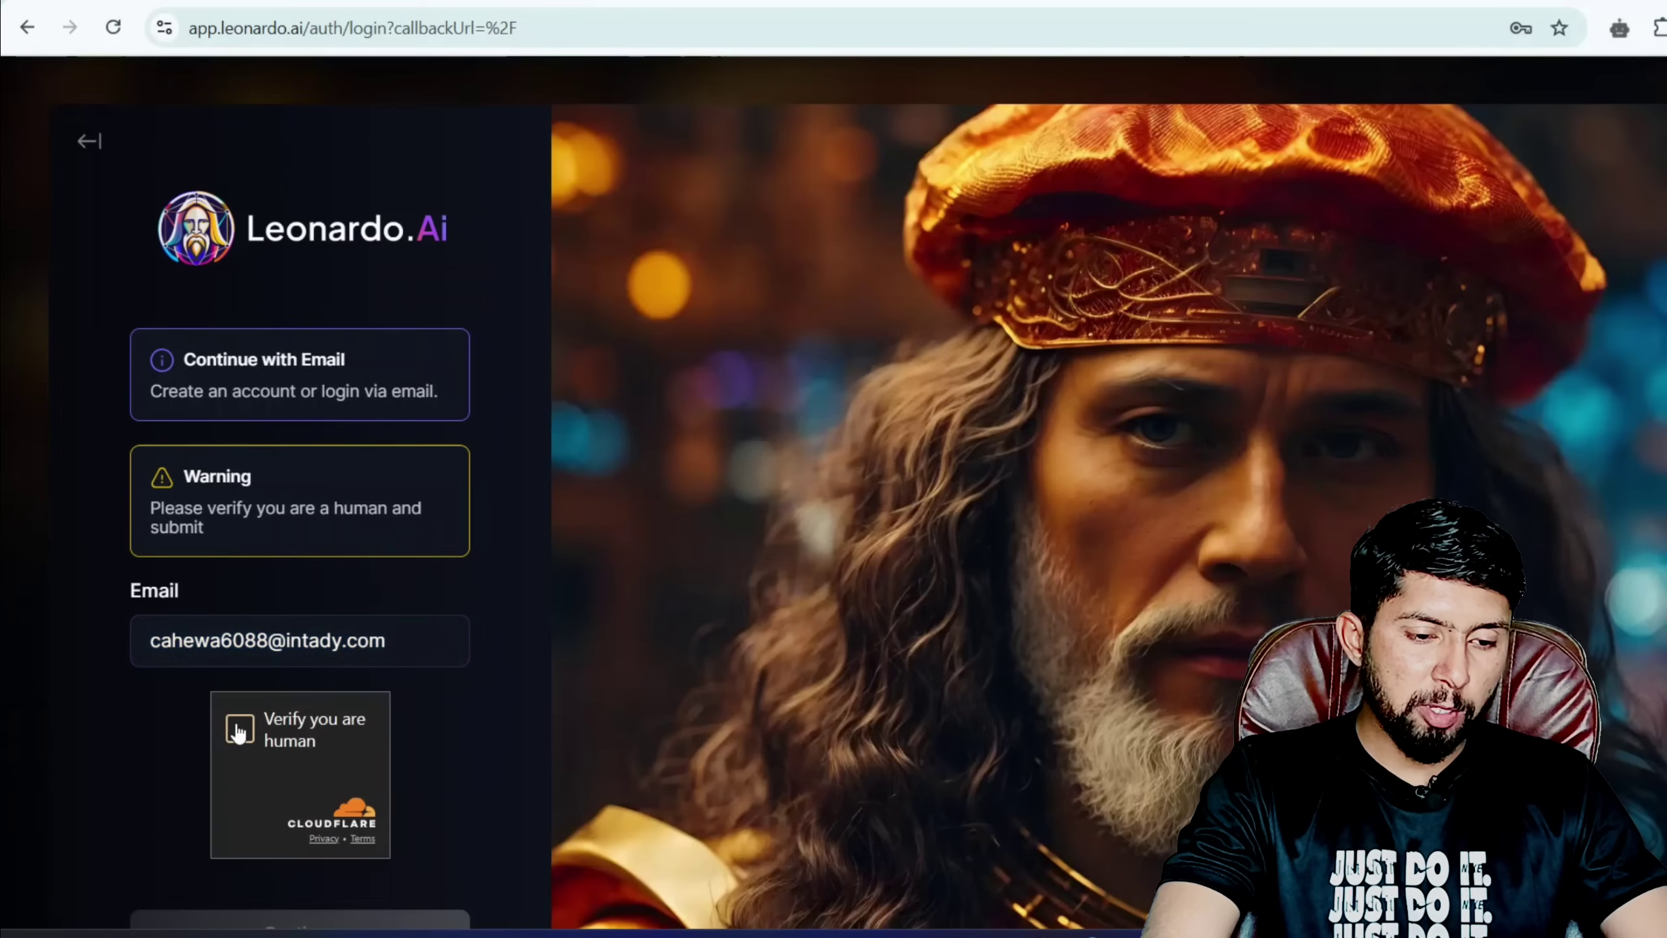
scroll(491, 550, down, 3)
click(319, 644)
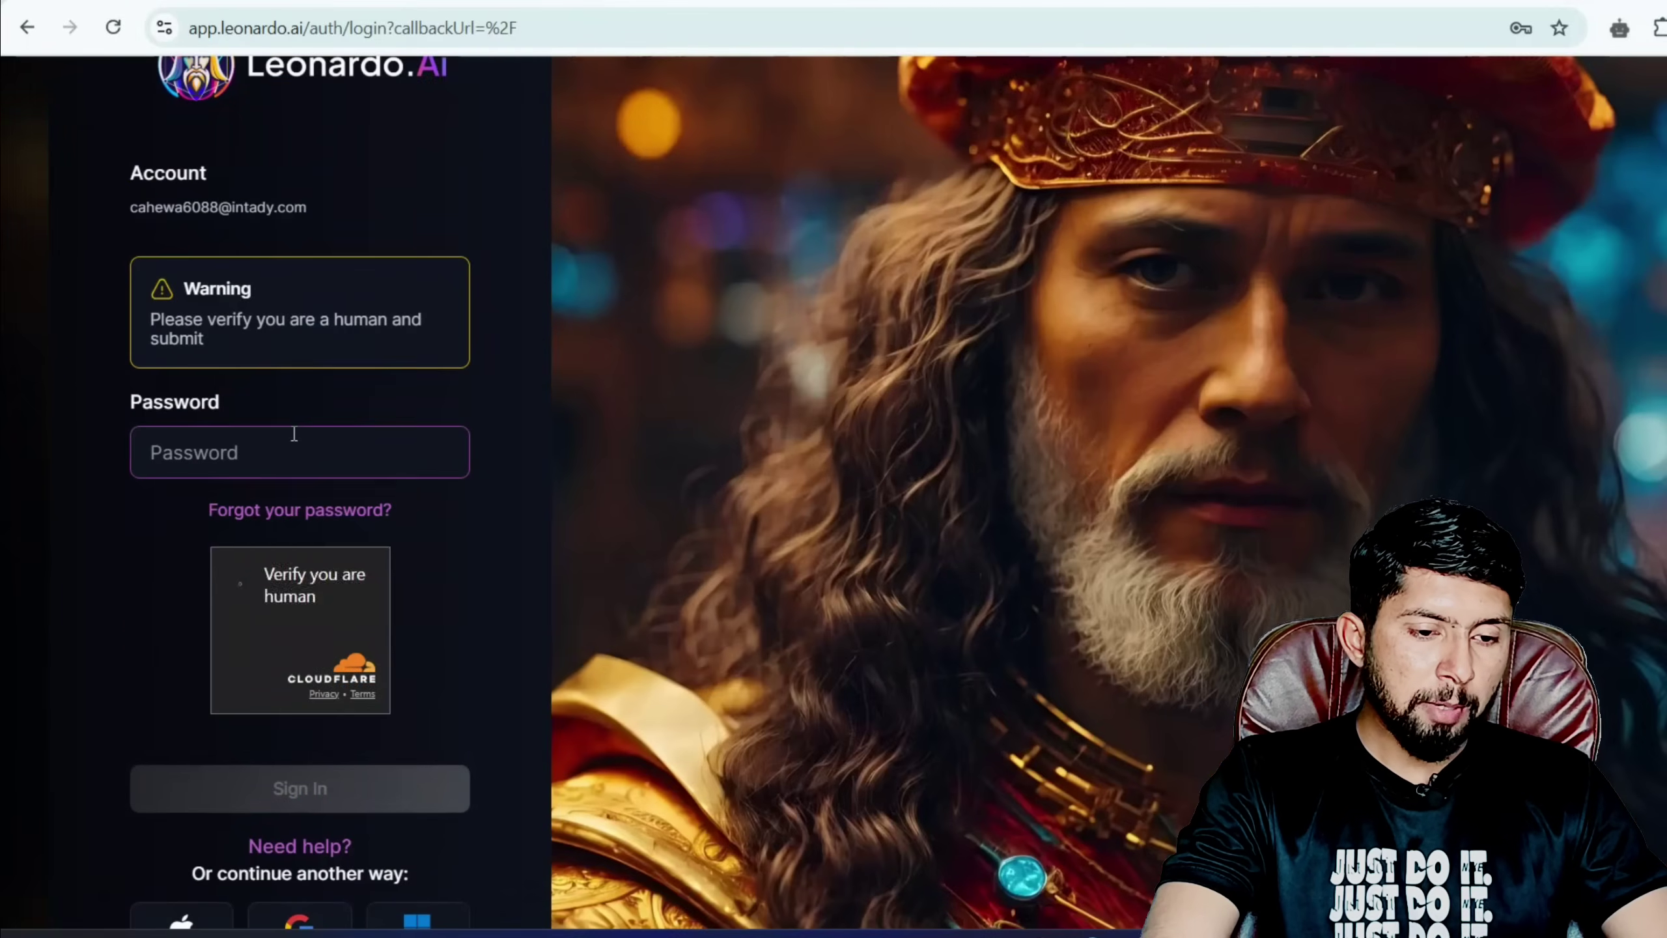
click(294, 433)
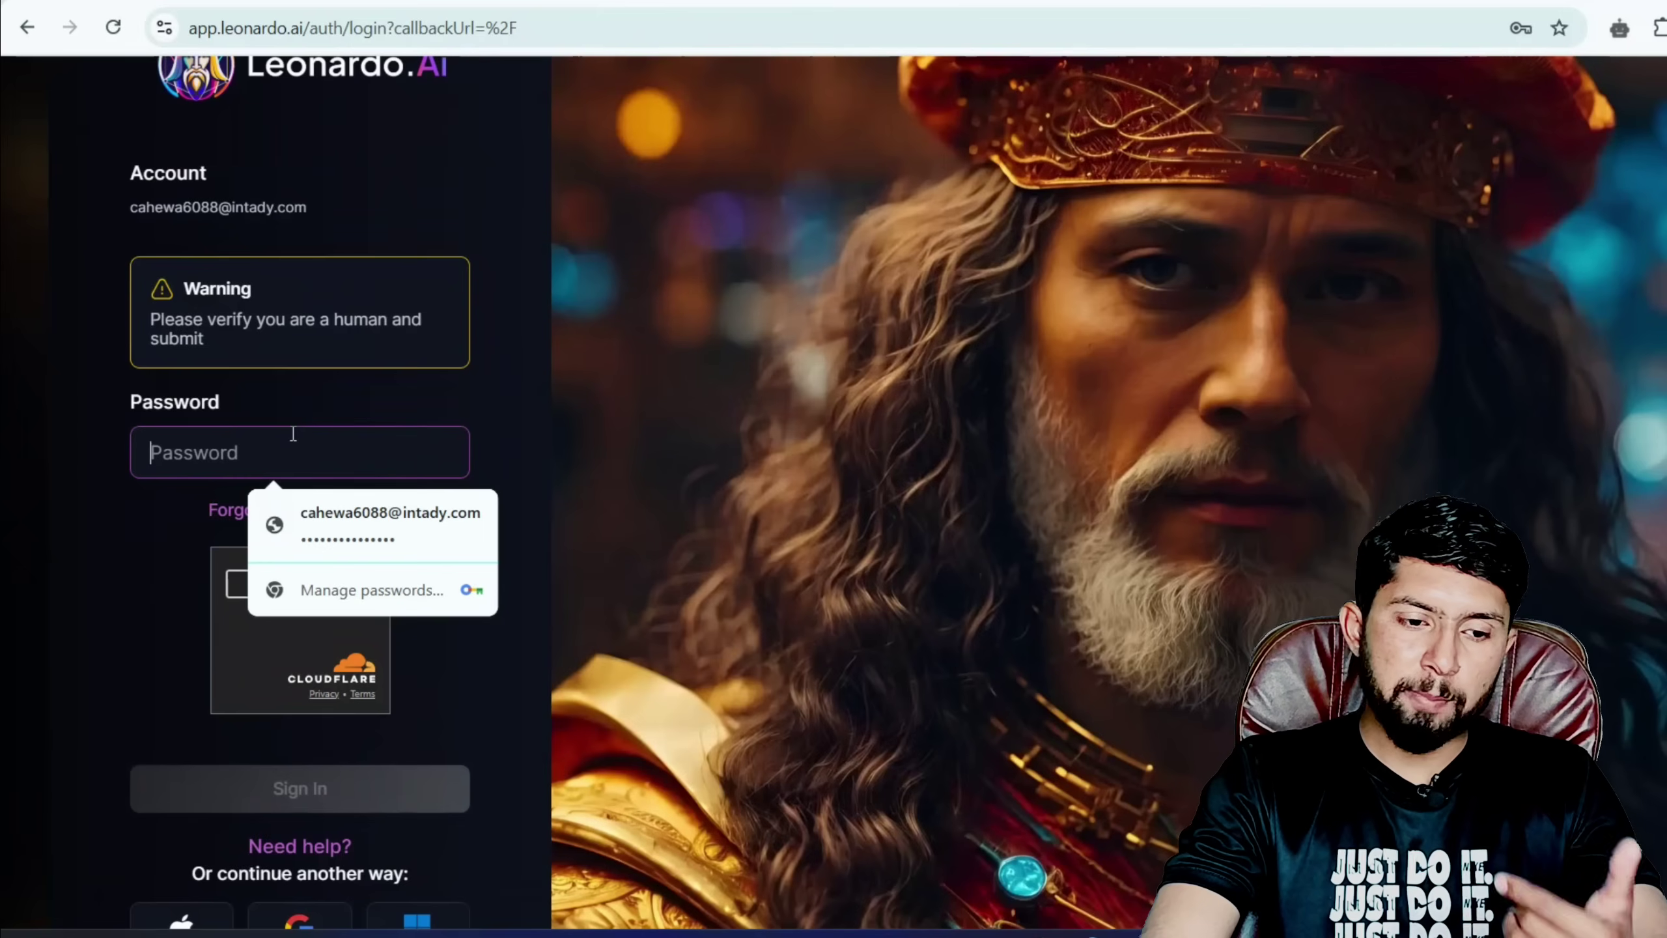
click(239, 582)
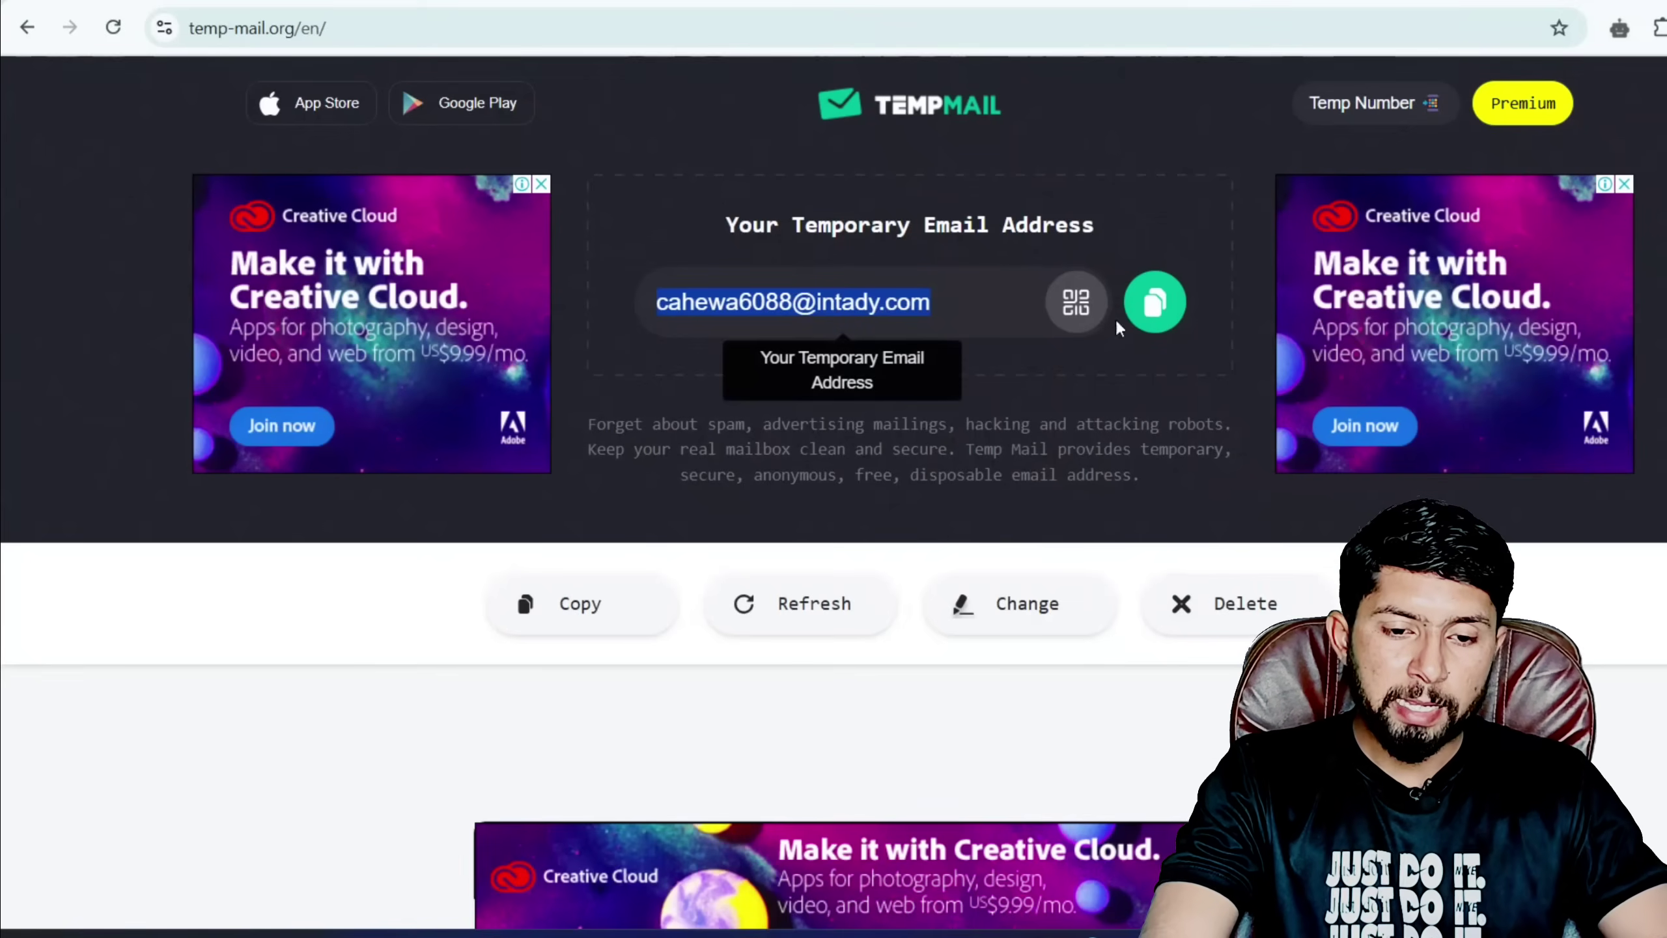
On temp-mail.org, open the page for changing the temporary email address and return to the search results.
scroll(1050, 427, down, 2)
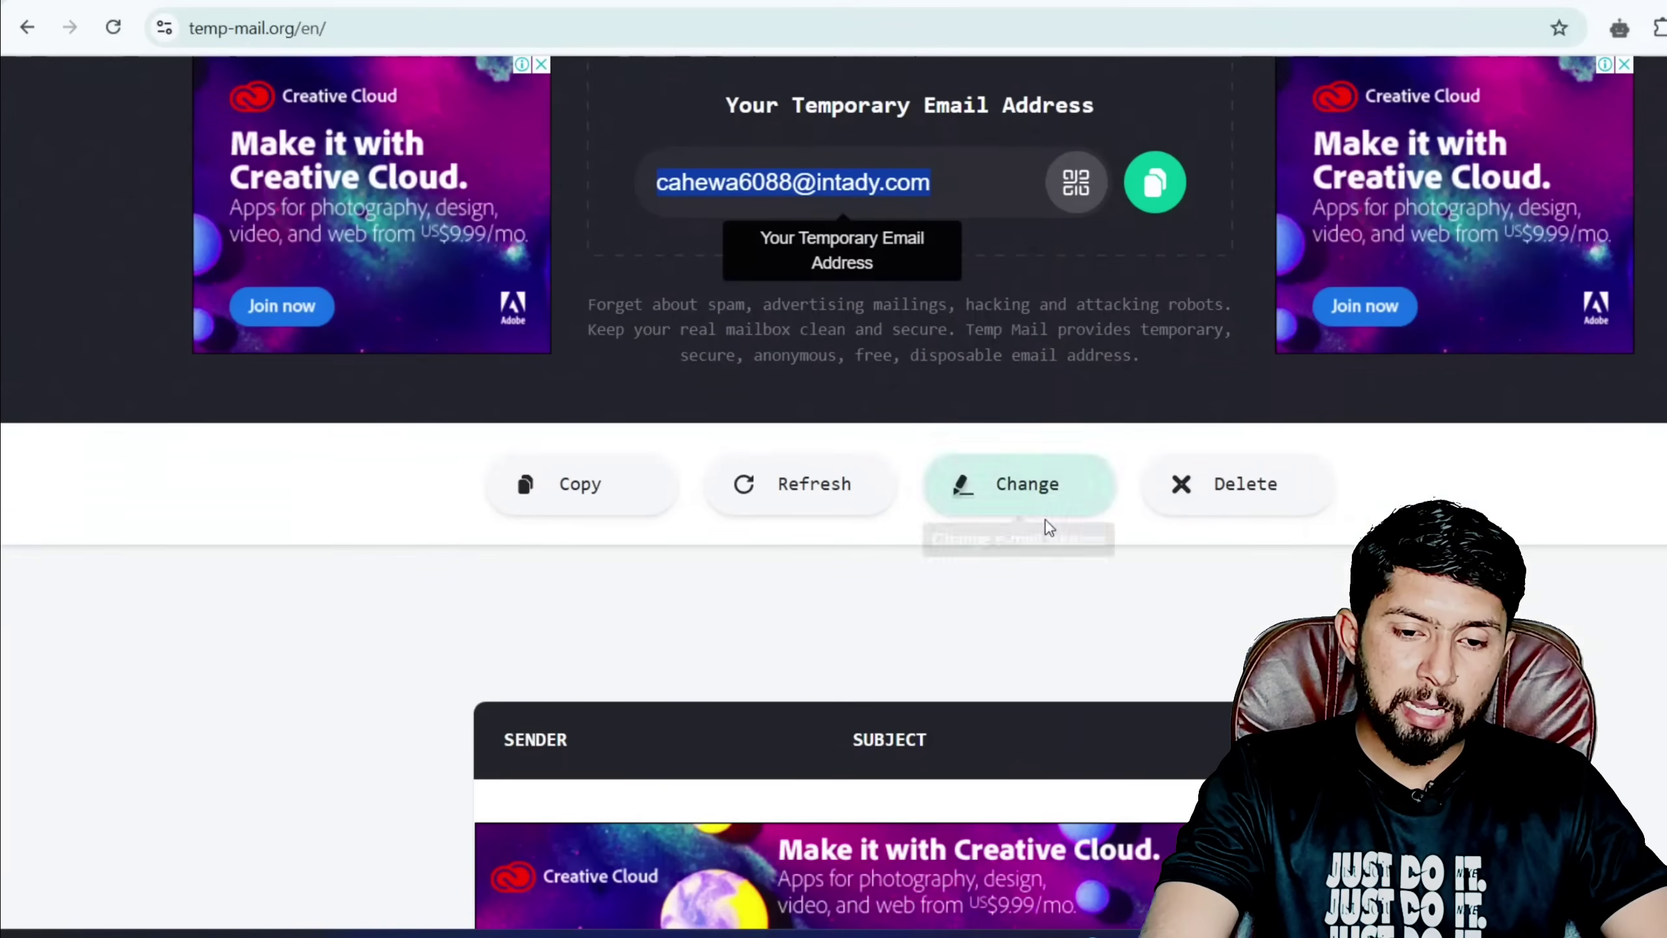
click(997, 491)
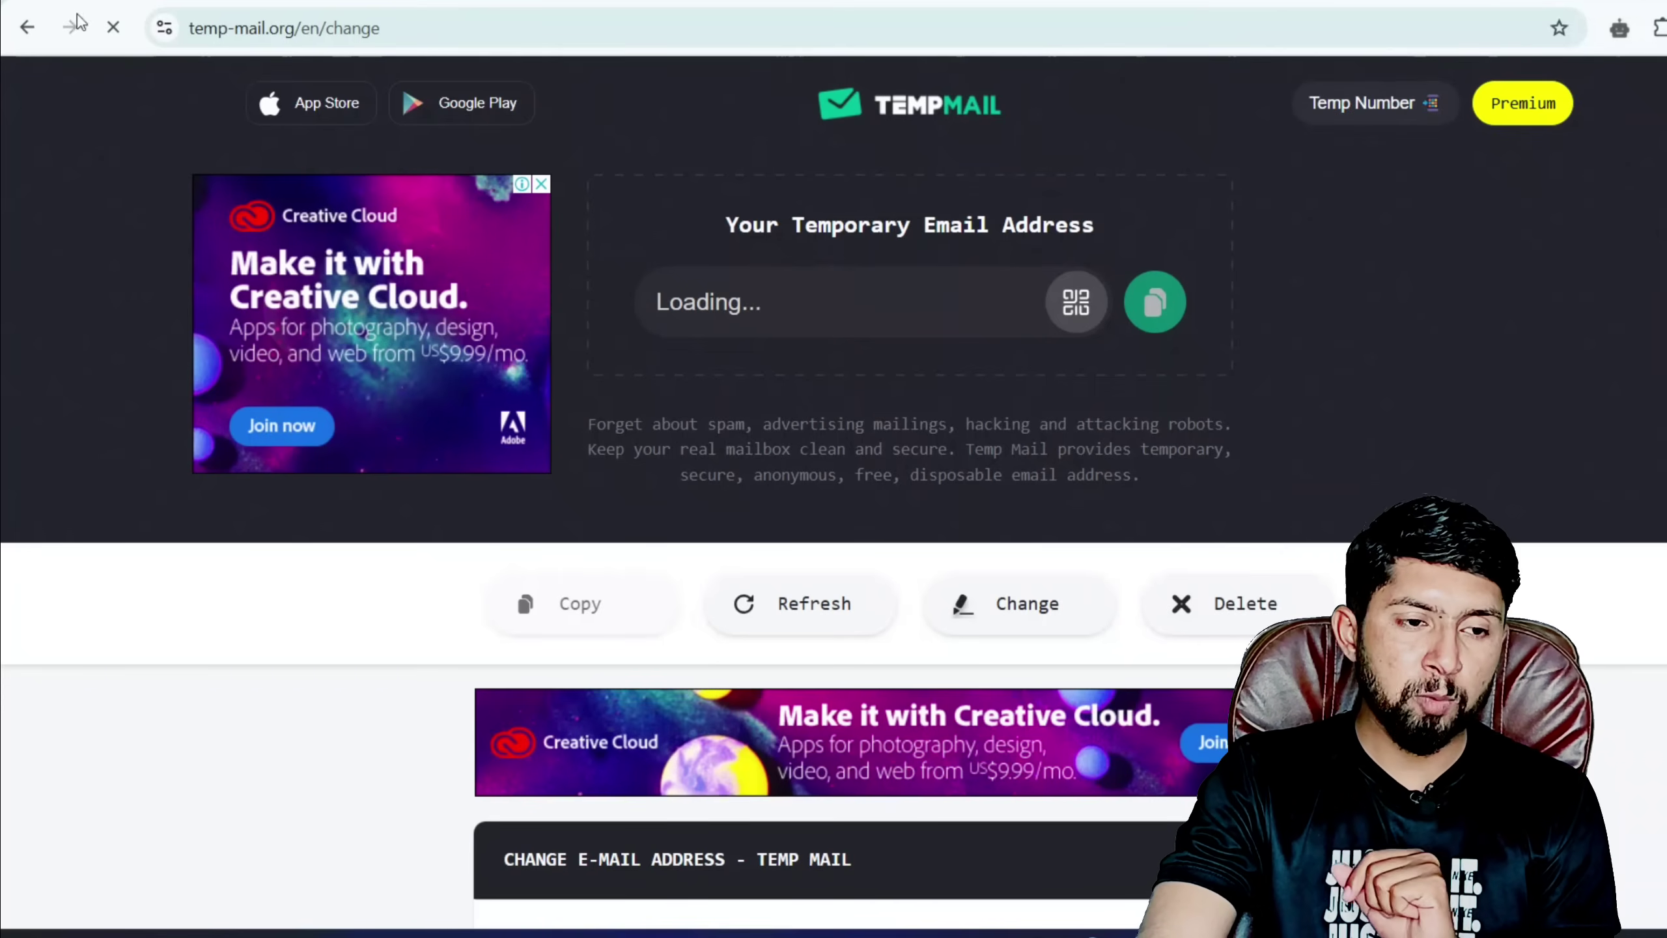
click(32, 41)
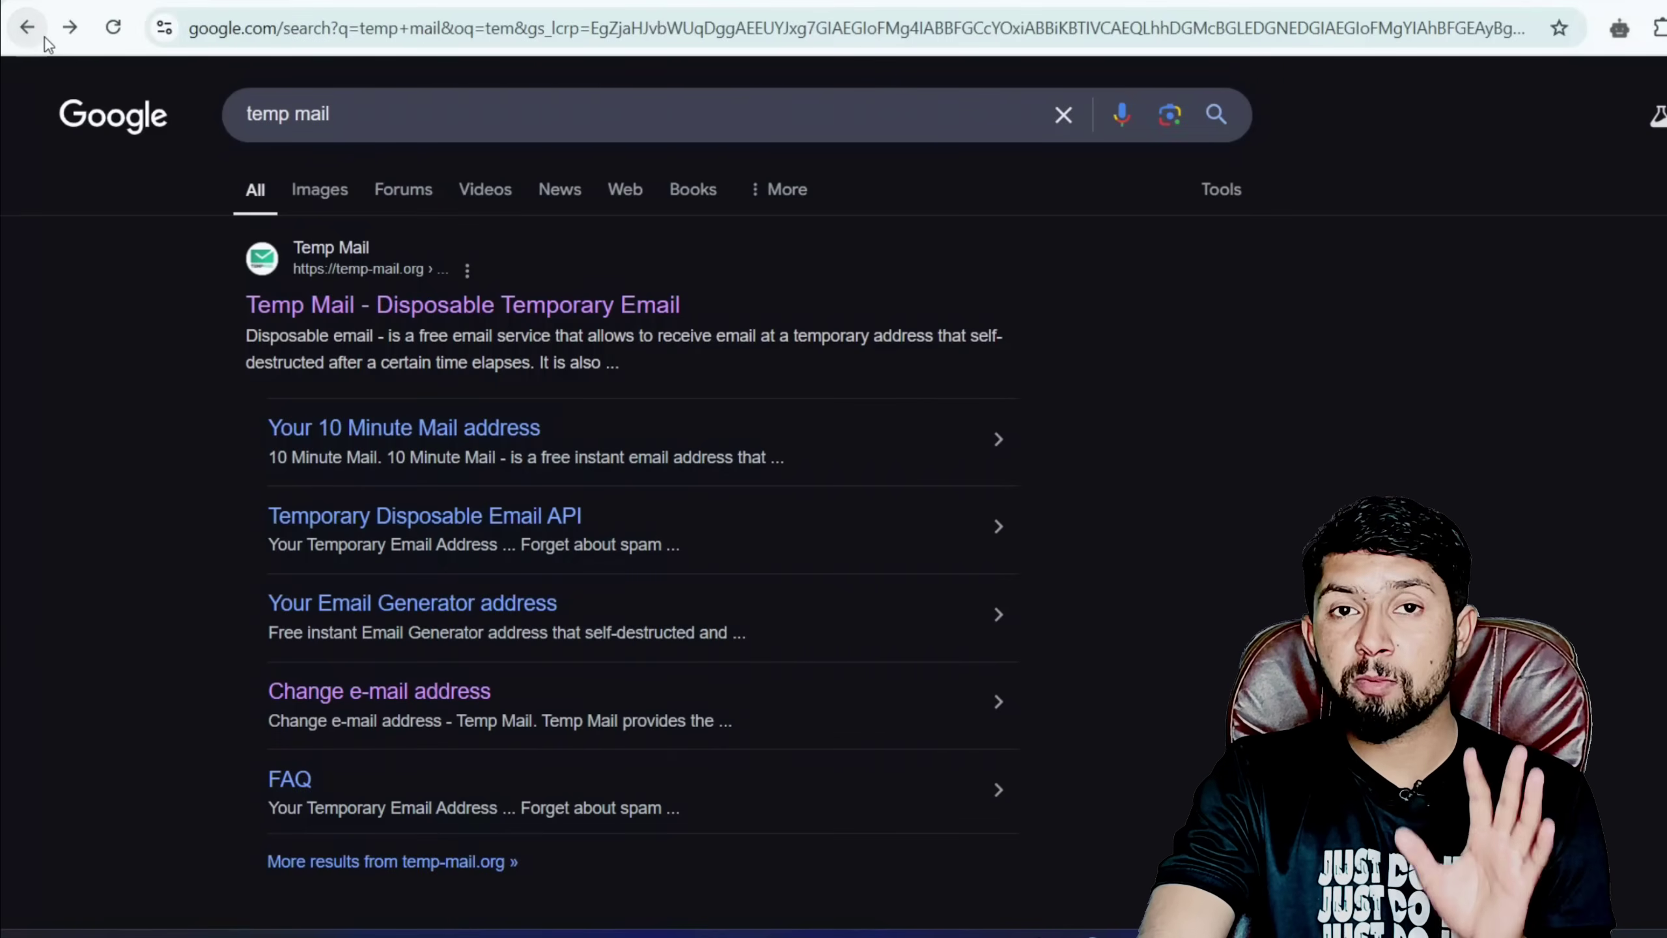
Look through the "temp mail" search results for alternative services and open the Tempmailo site.
scroll(427, 210, down, 5)
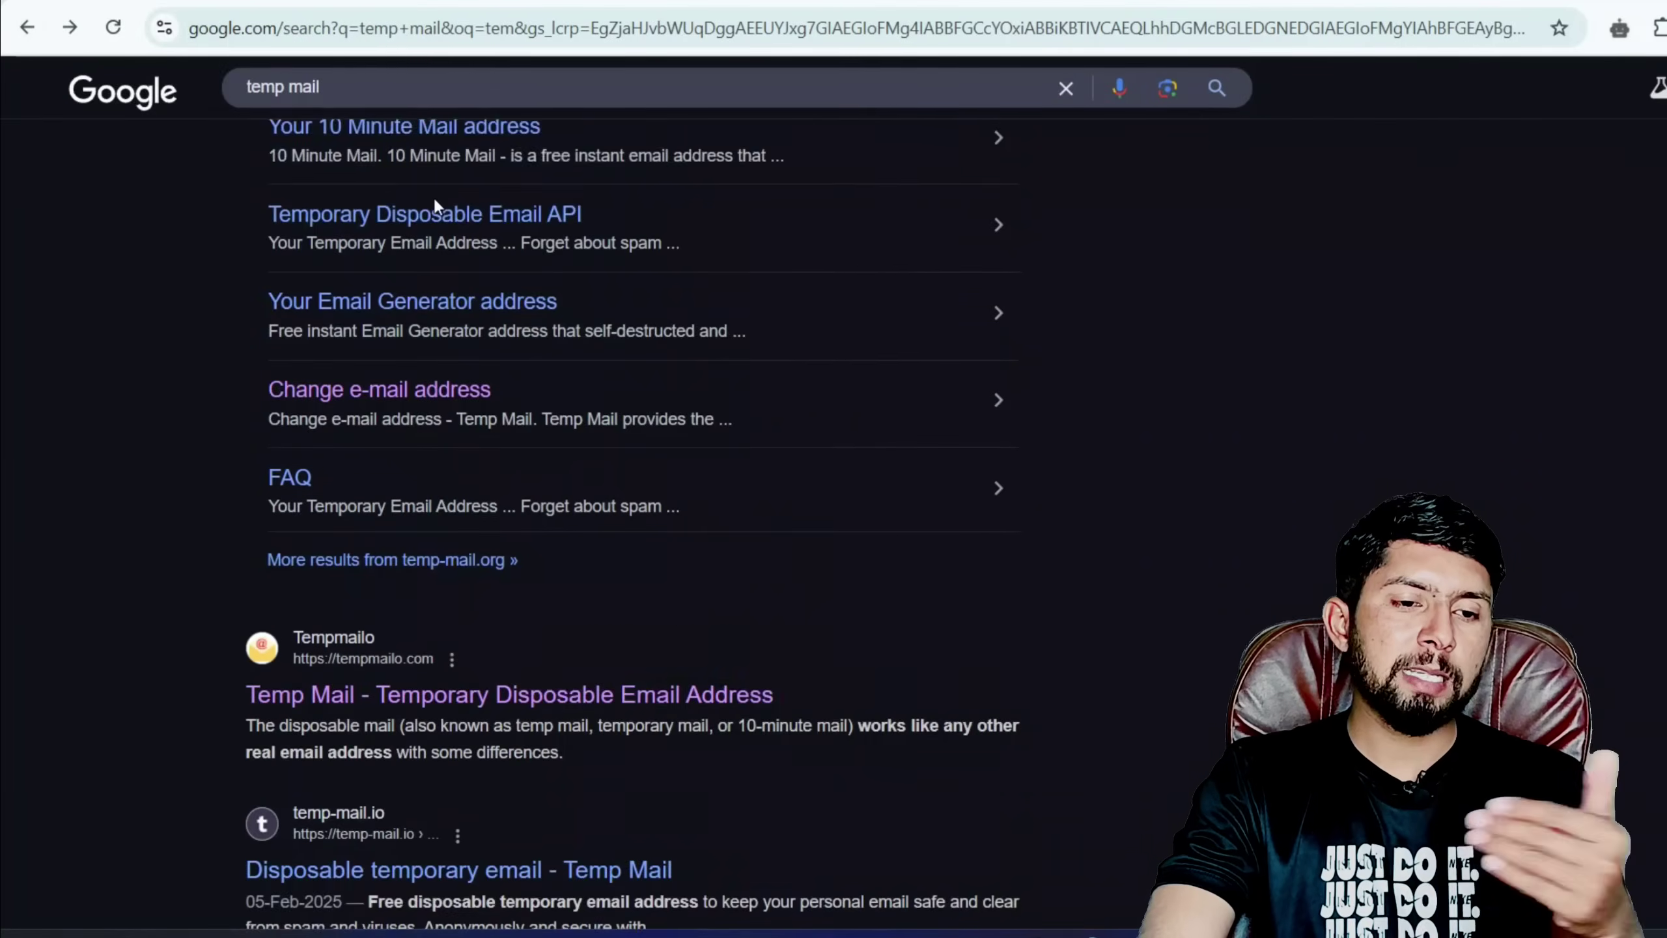
scroll(436, 198, up, 3)
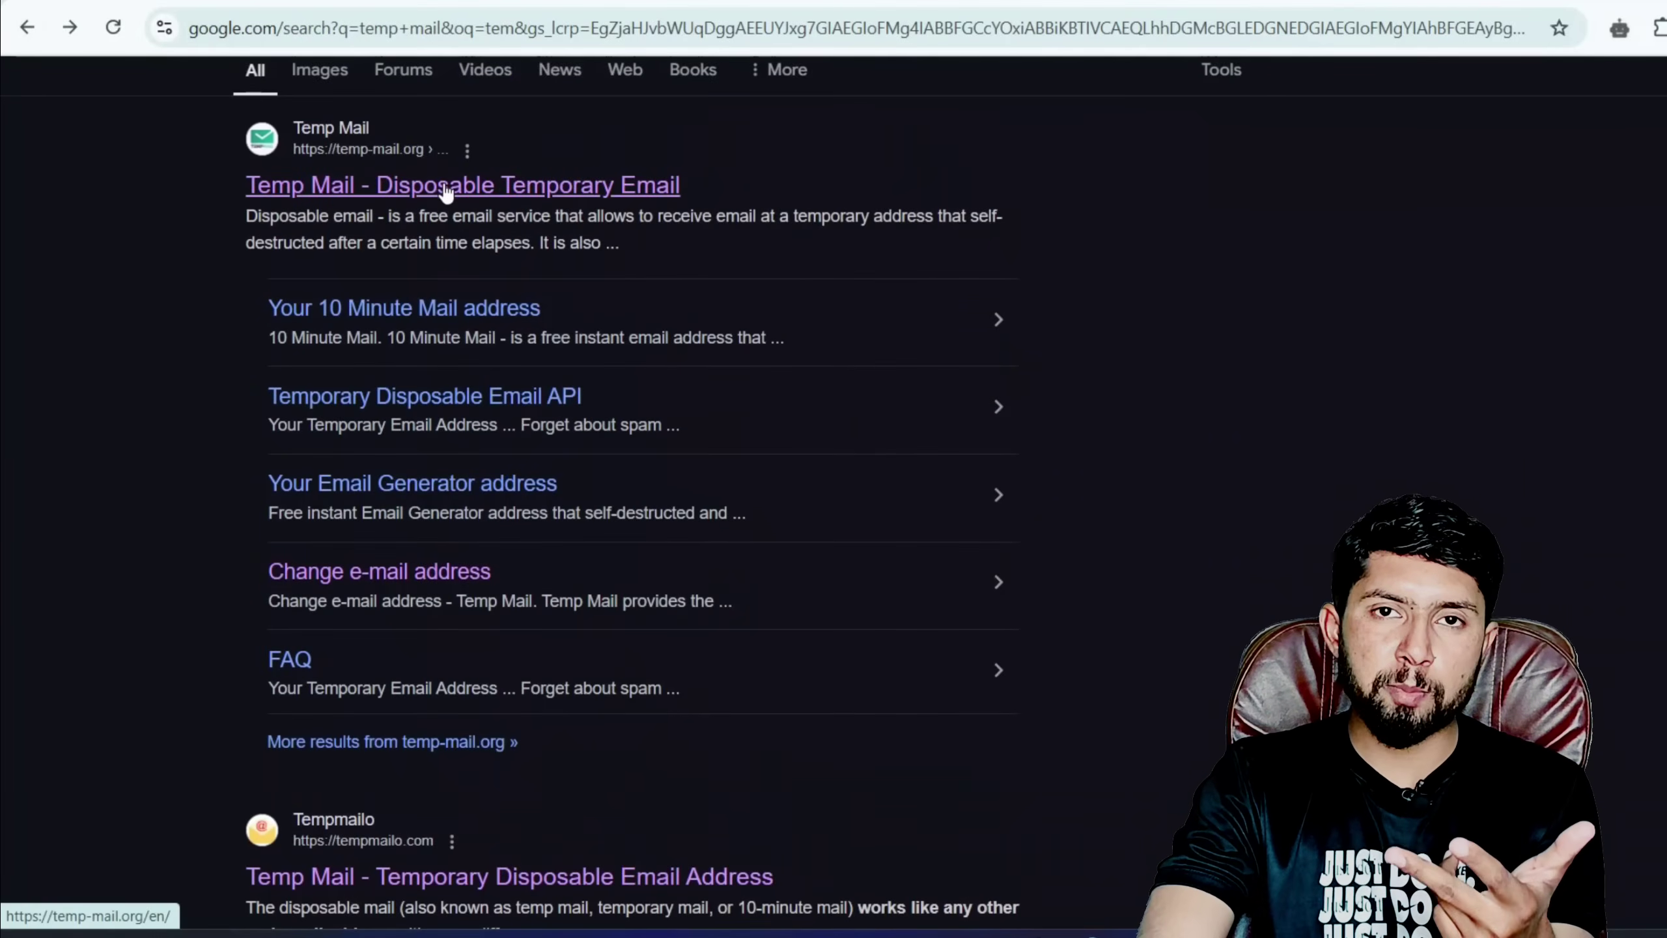
scroll(446, 193, down, 5)
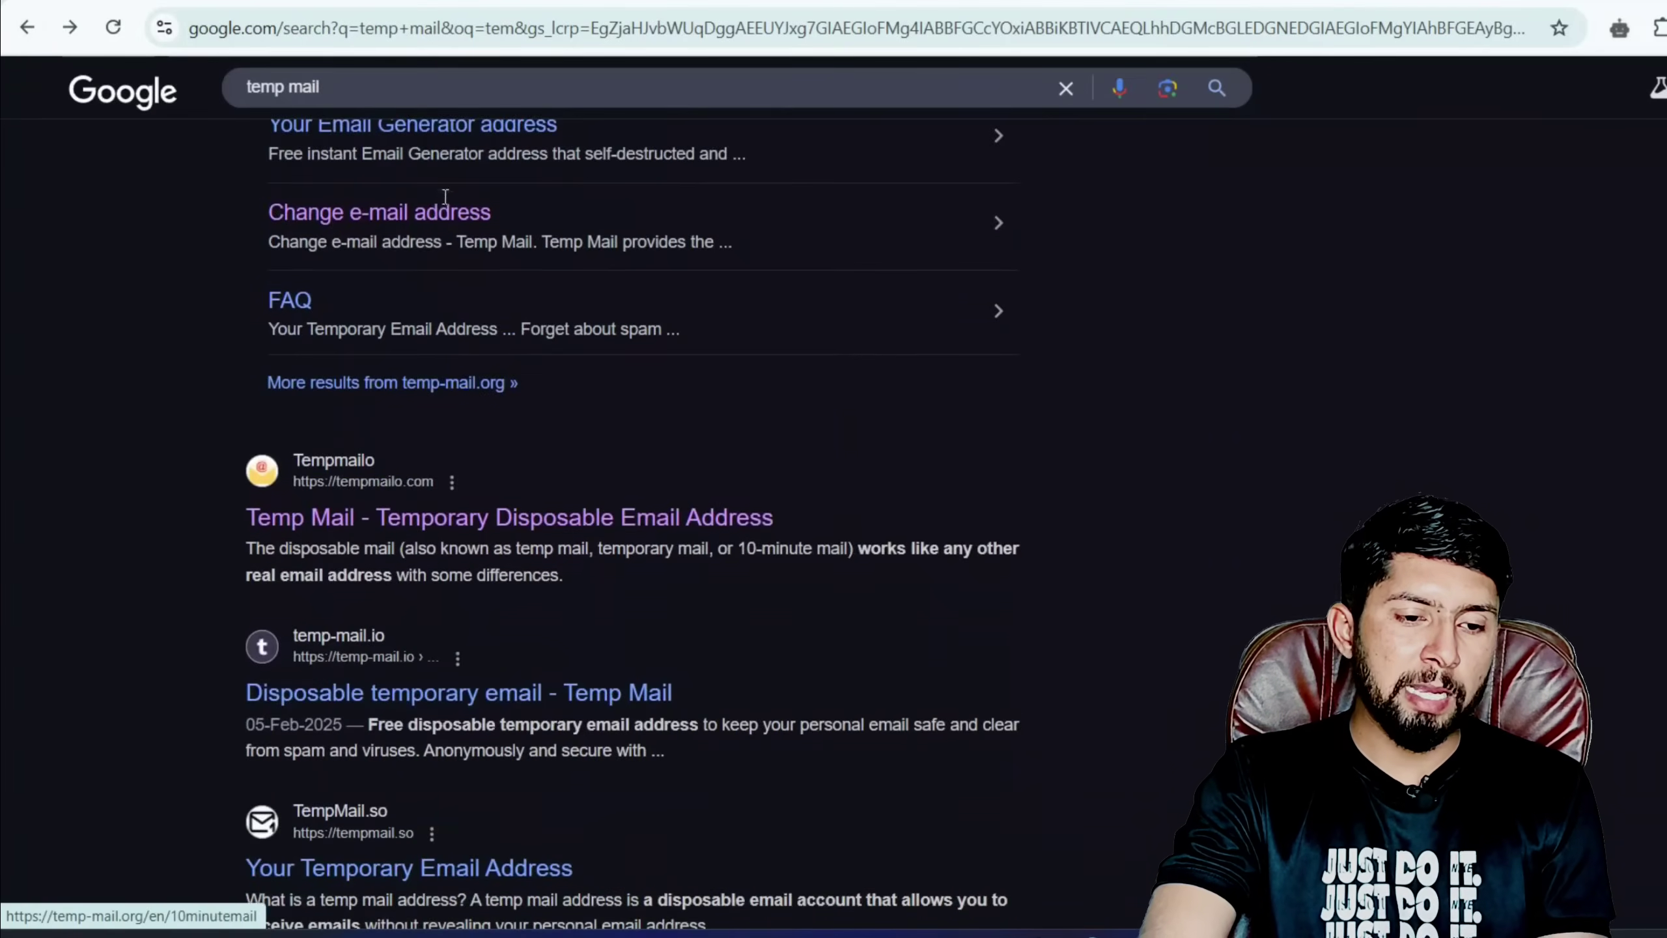
click(404, 517)
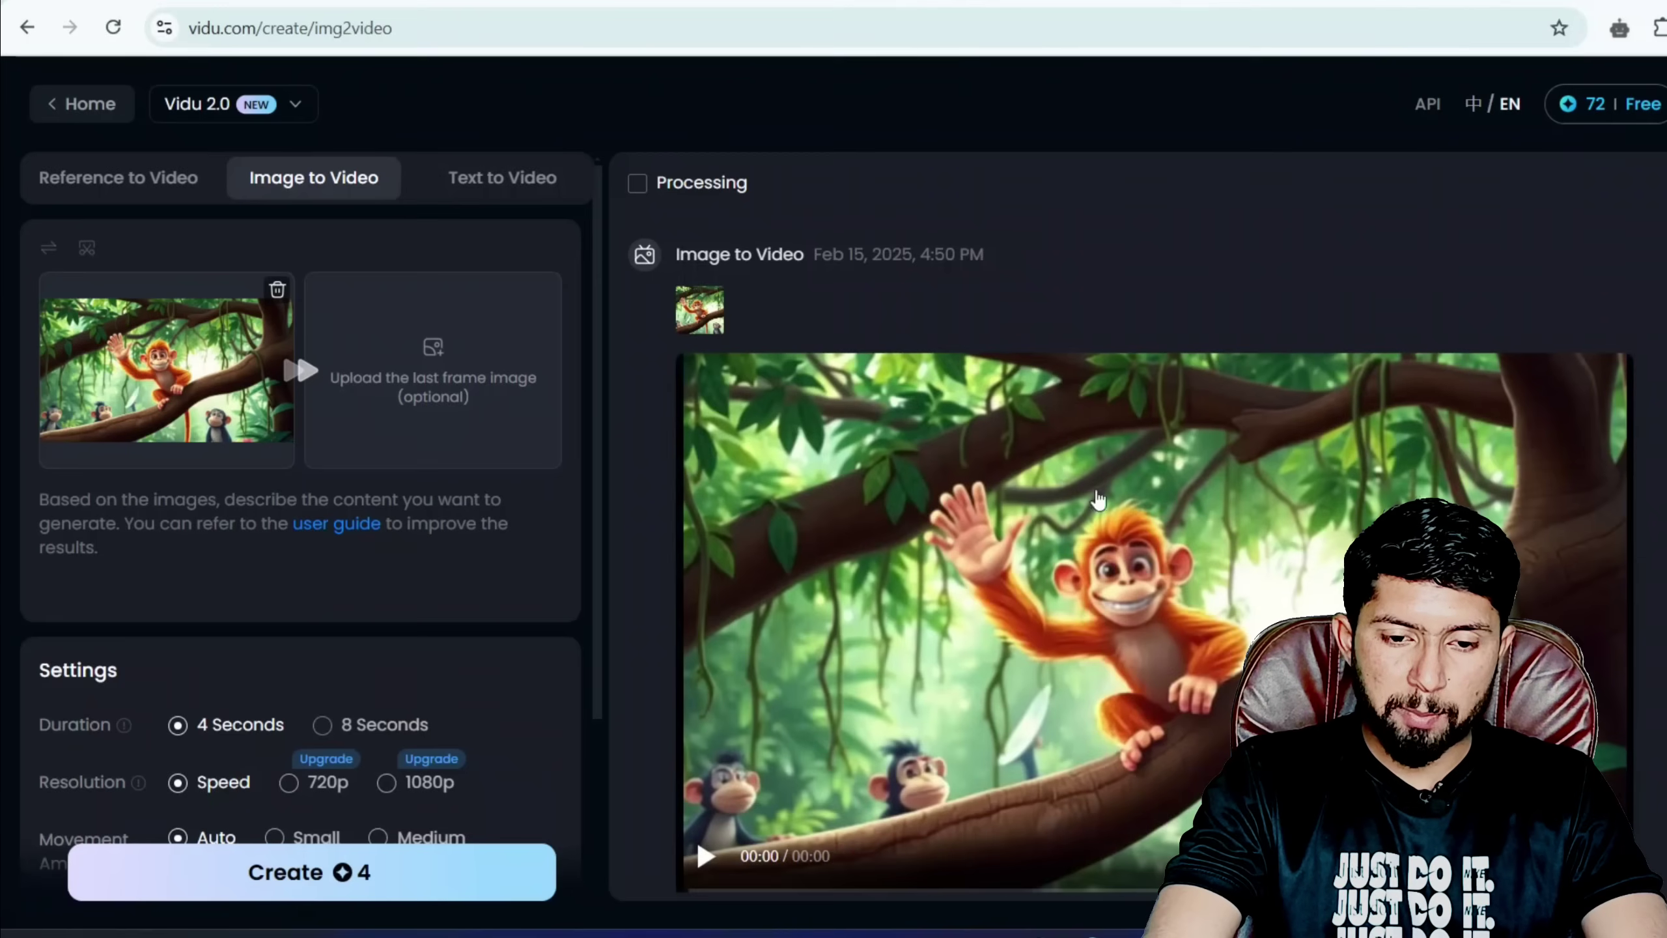
Switch back to Vidu, preview the newest generated video of the waving monkey in its detail view and close it.
scroll(1147, 581, up, 3)
scroll(1147, 580, down, 2)
scroll(1129, 558, up, 5)
scroll(1116, 545, down, 5)
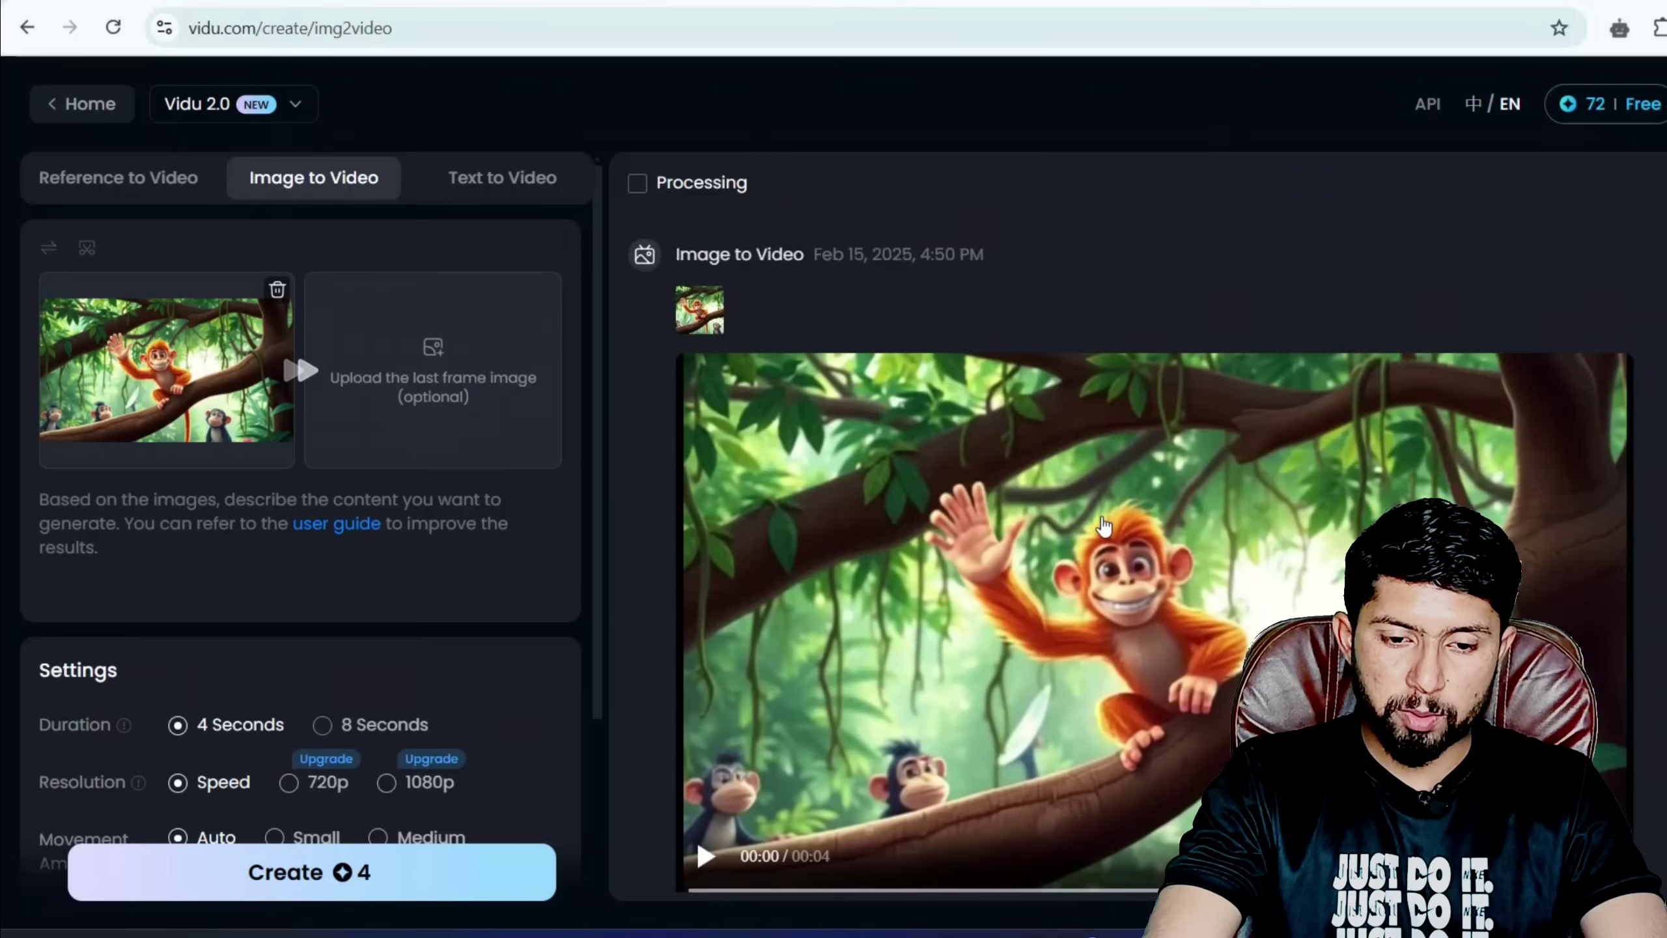
click(1104, 525)
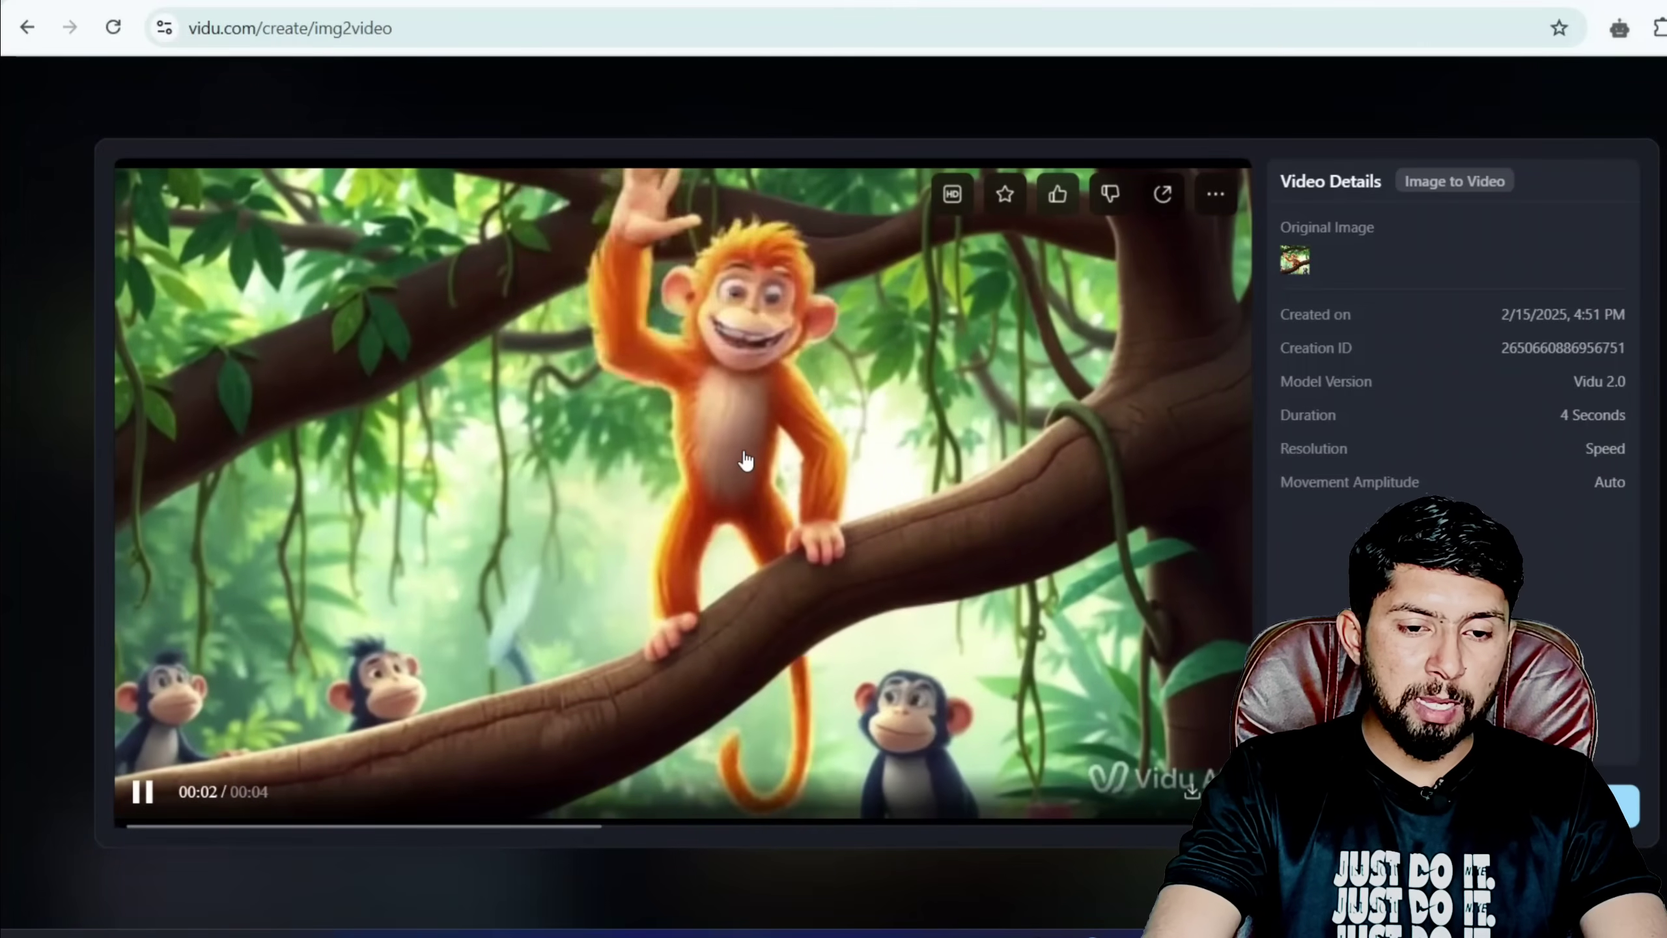
click(135, 778)
key(Escape)
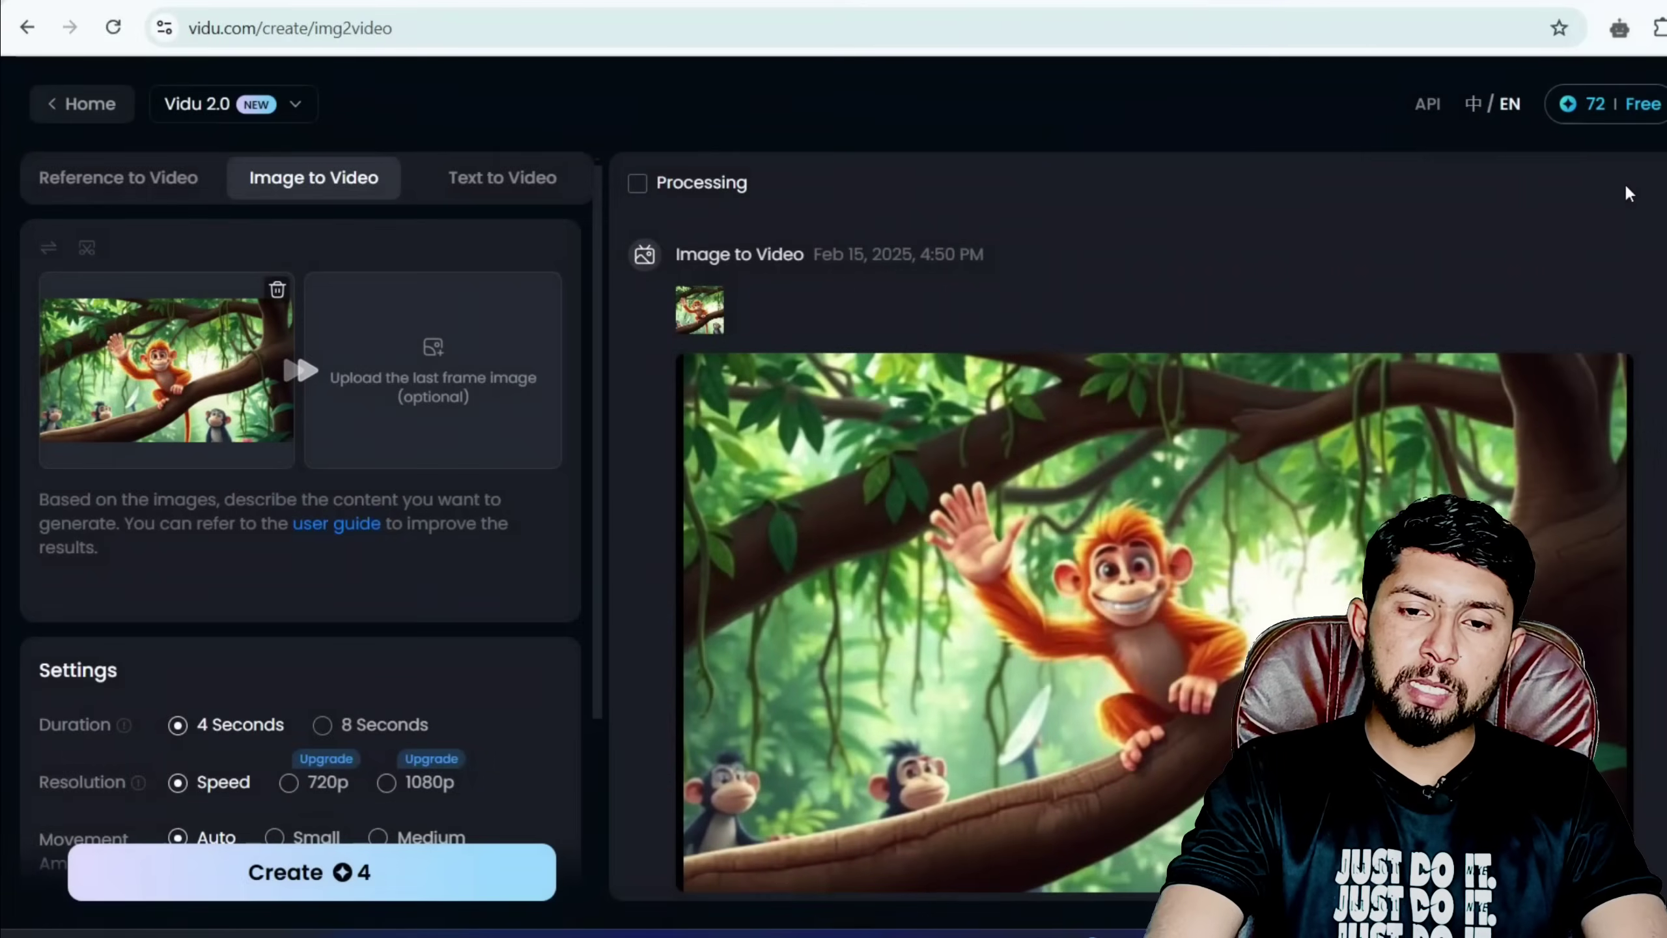
Open ttsopenai.com in a new browser tab and go to its Vocalize page.
key(ctrl+t)
click(866, 41)
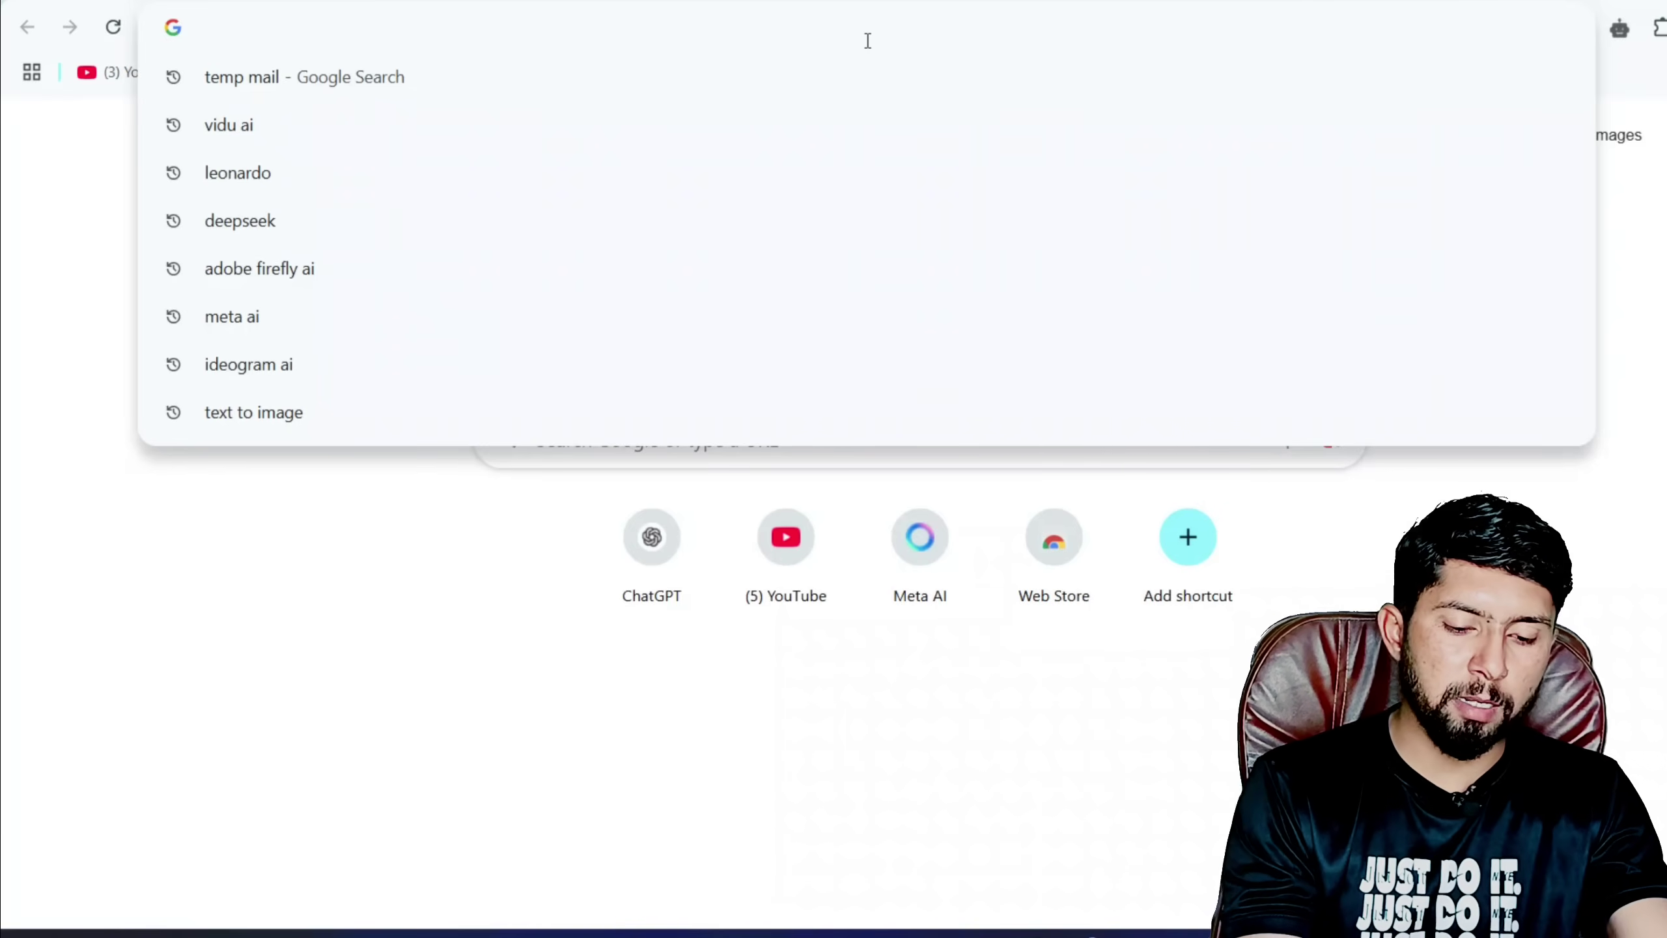
text(tt)
key(Return)
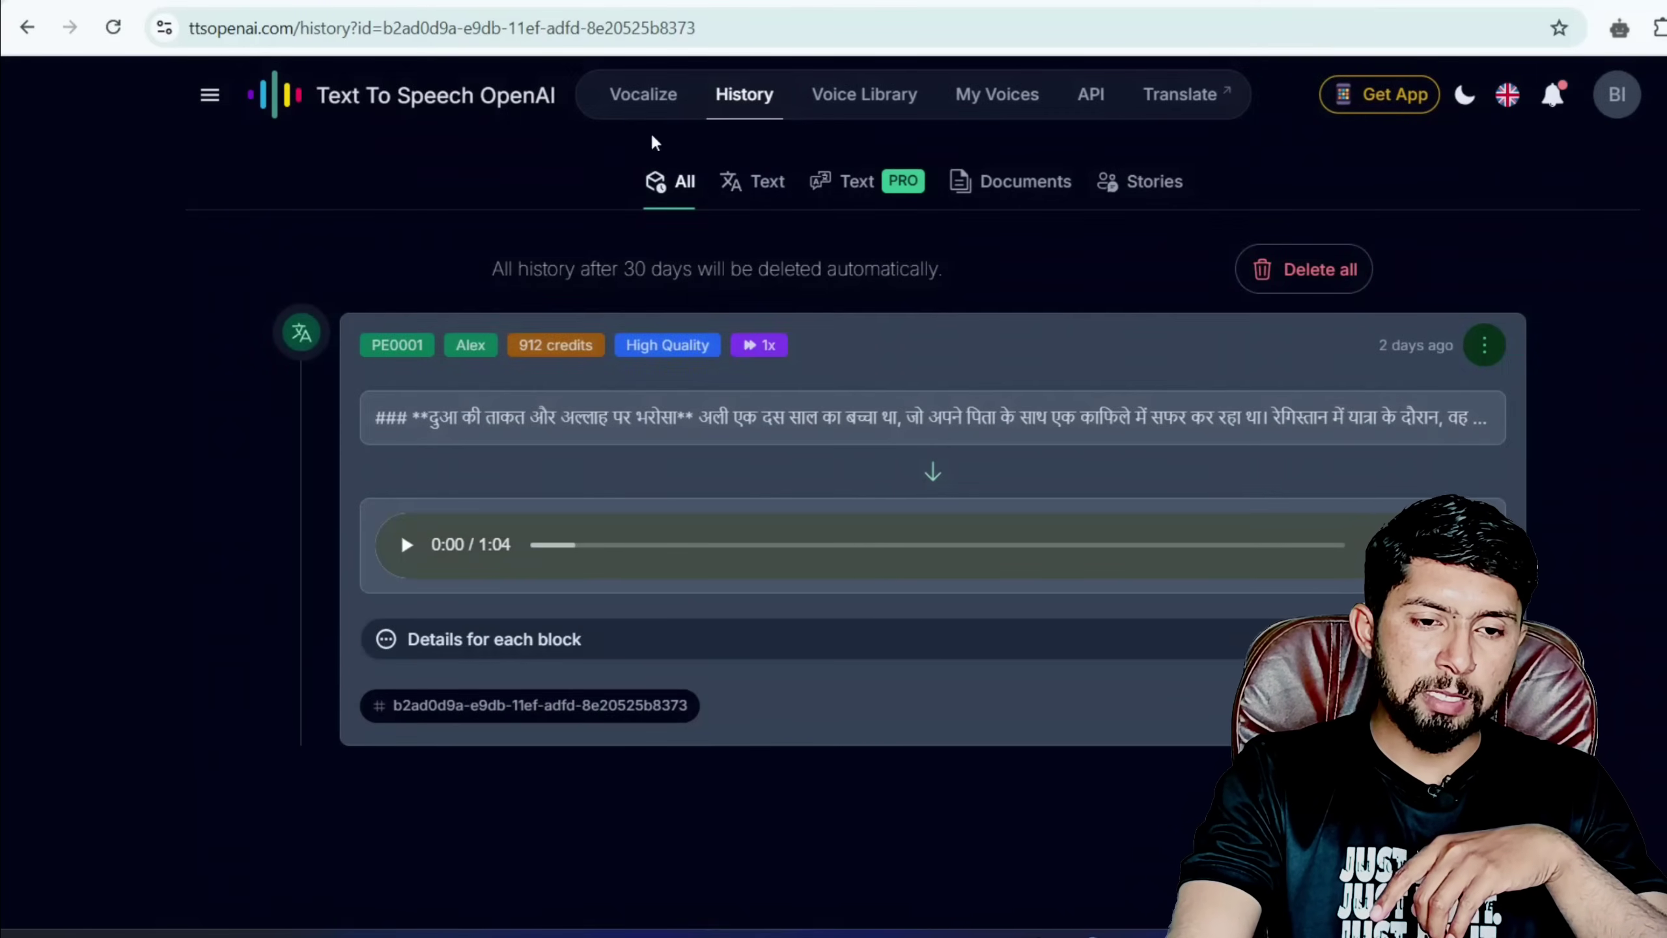
click(647, 101)
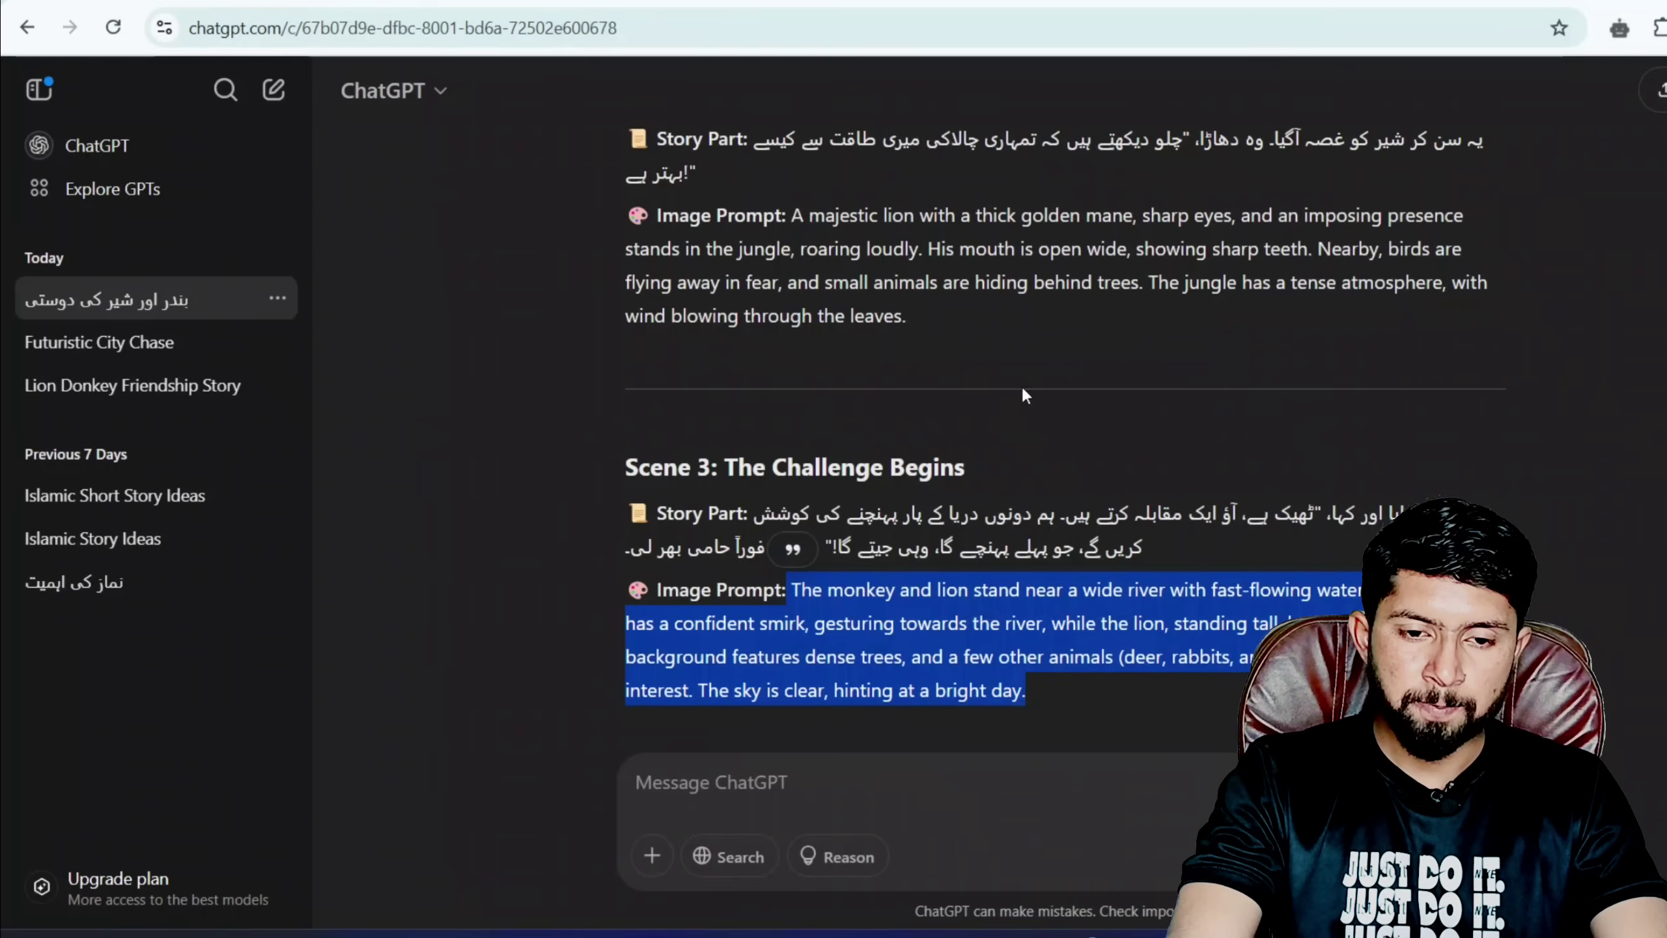
In ChatGPT, select the original Urdu monkey-and-lion story and send a request to "translate into hindi".
scroll(1021, 384, up, 10)
scroll(1245, 473, up, 10)
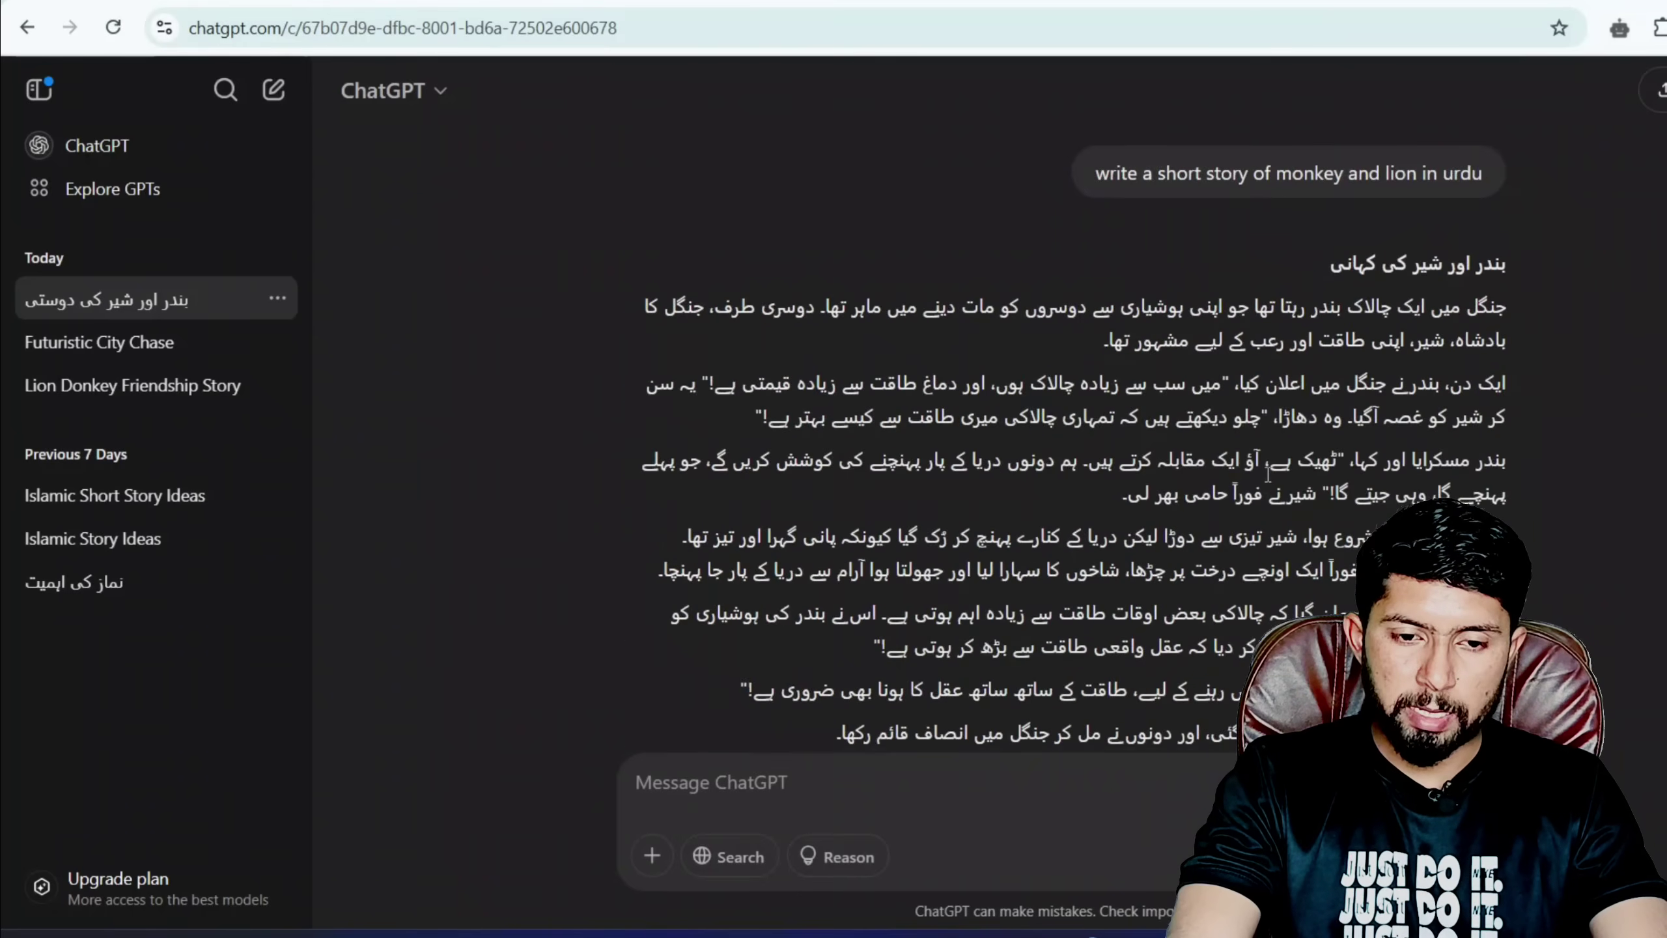
scroll(968, 599, down, 6)
scroll(968, 599, up, 4)
drag(841, 620, 1505, 197)
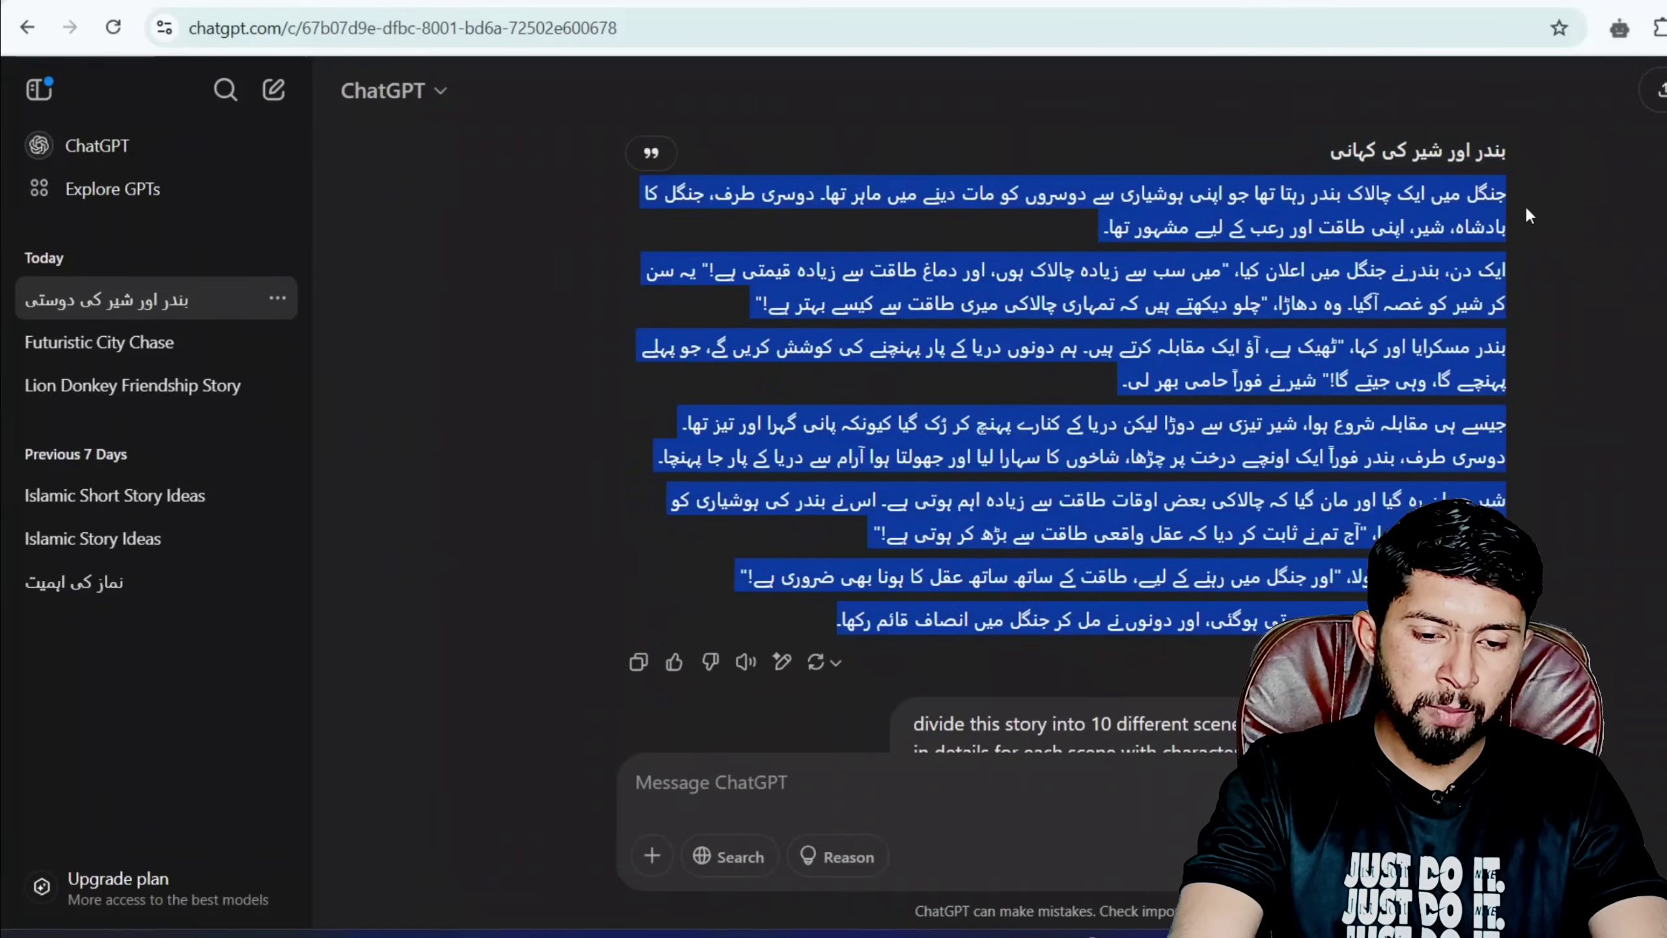
click(851, 803)
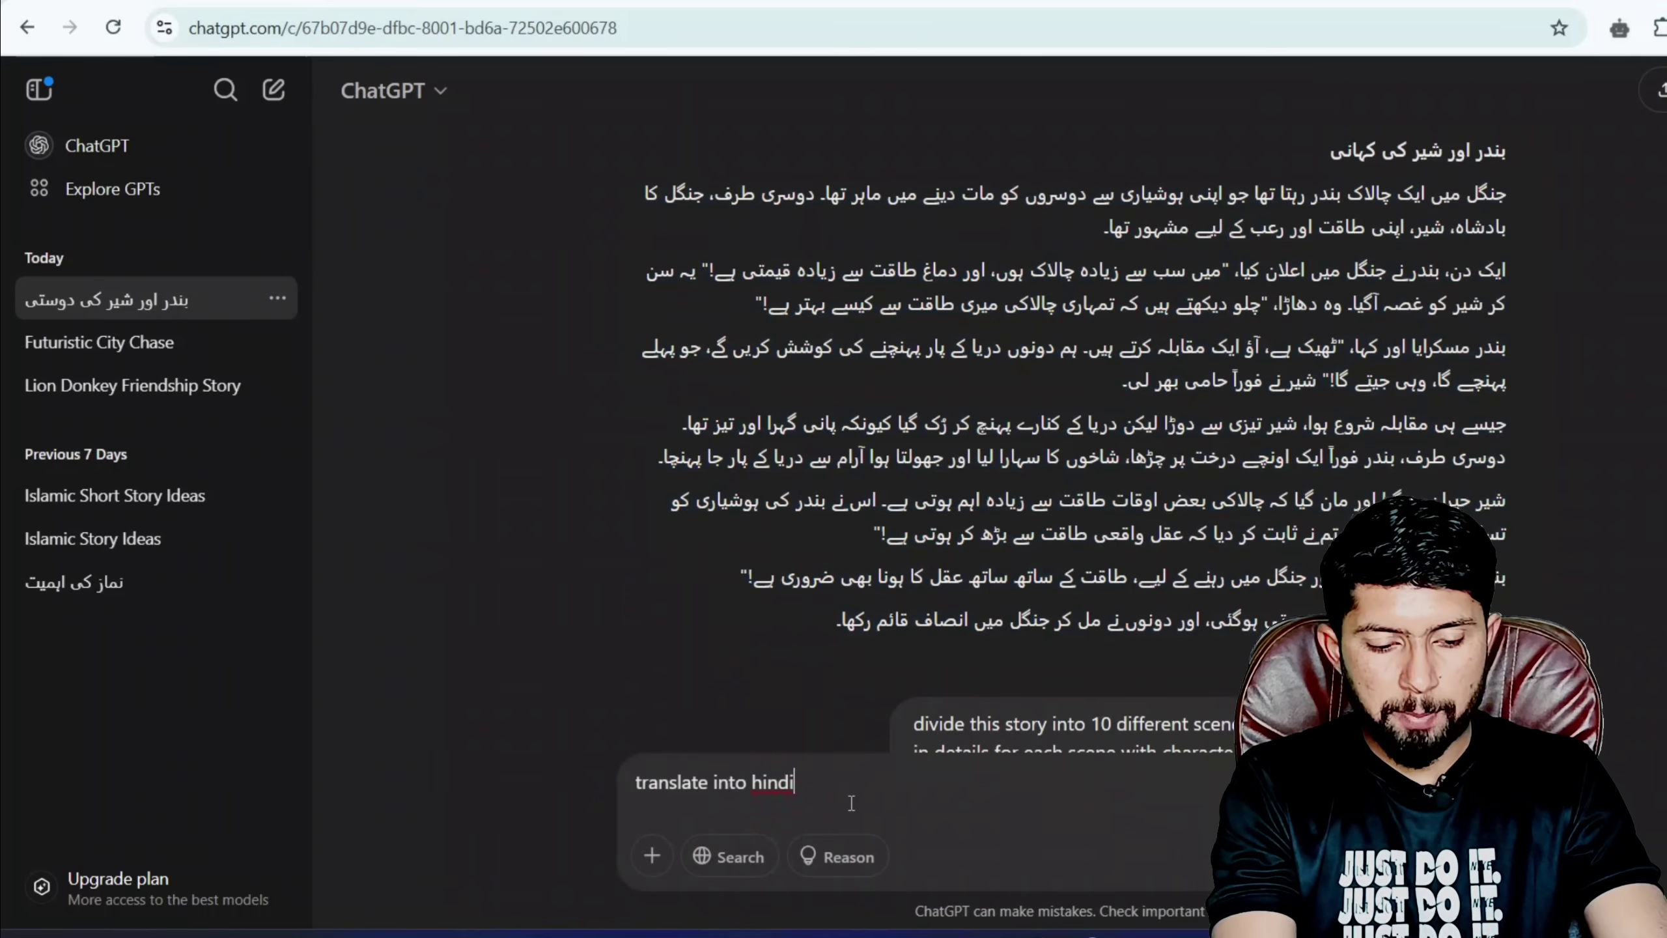
key(Return)
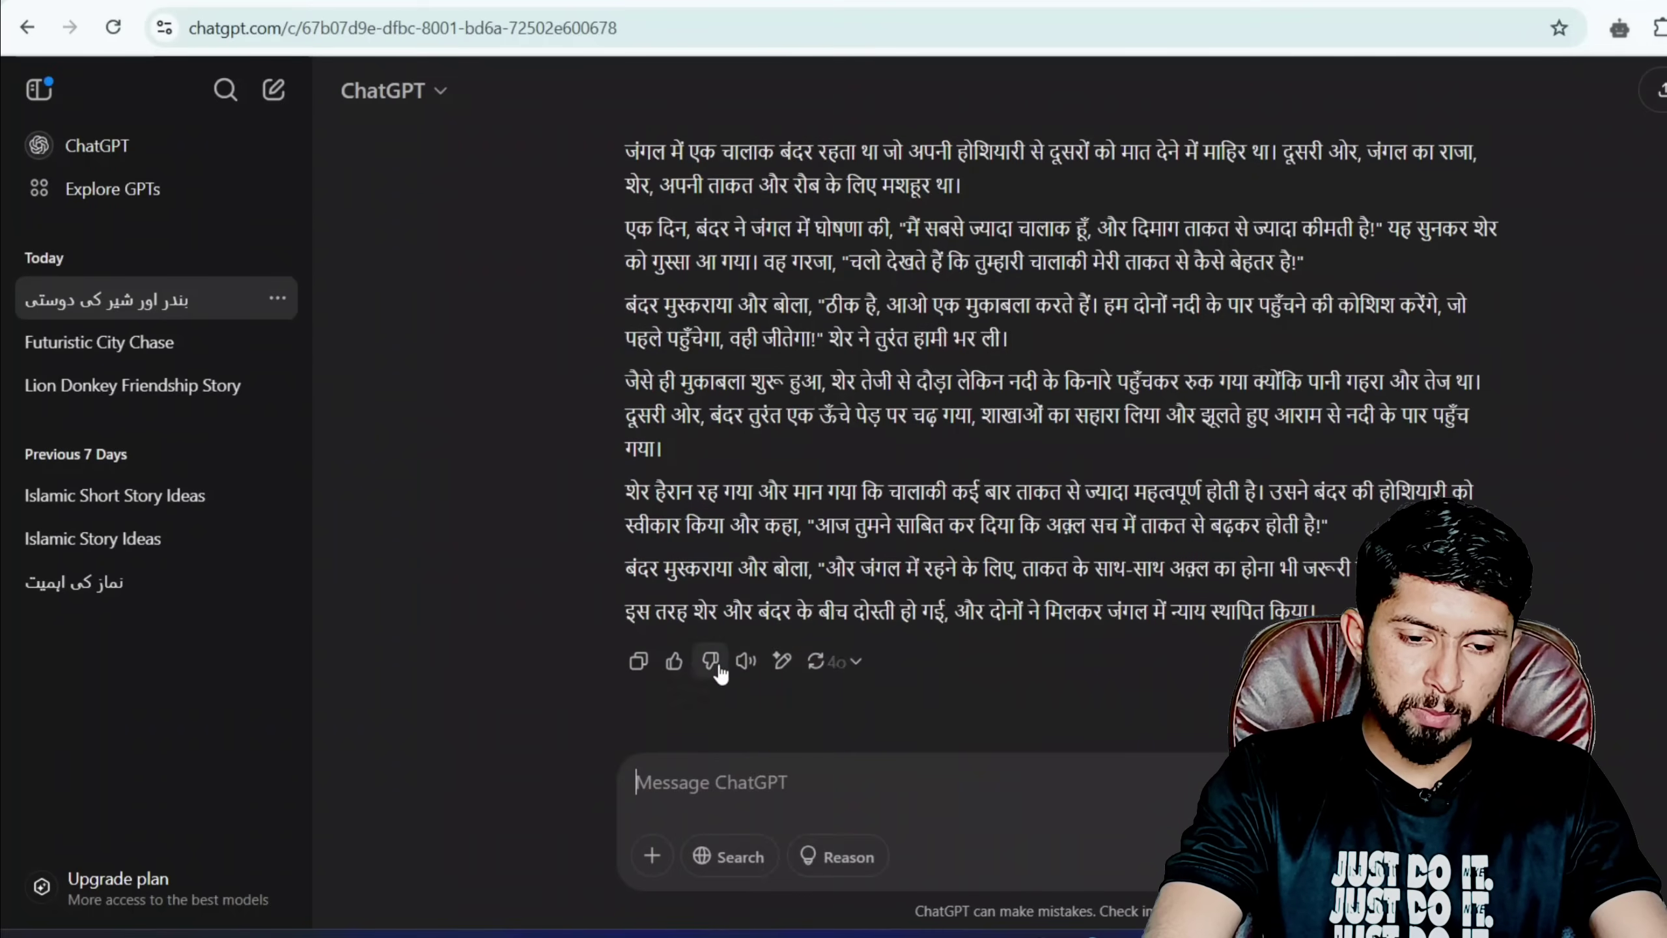
Copy ChatGPT's Hindi translation and paste it as the input text in Text To Speech OpenAI.
click(638, 660)
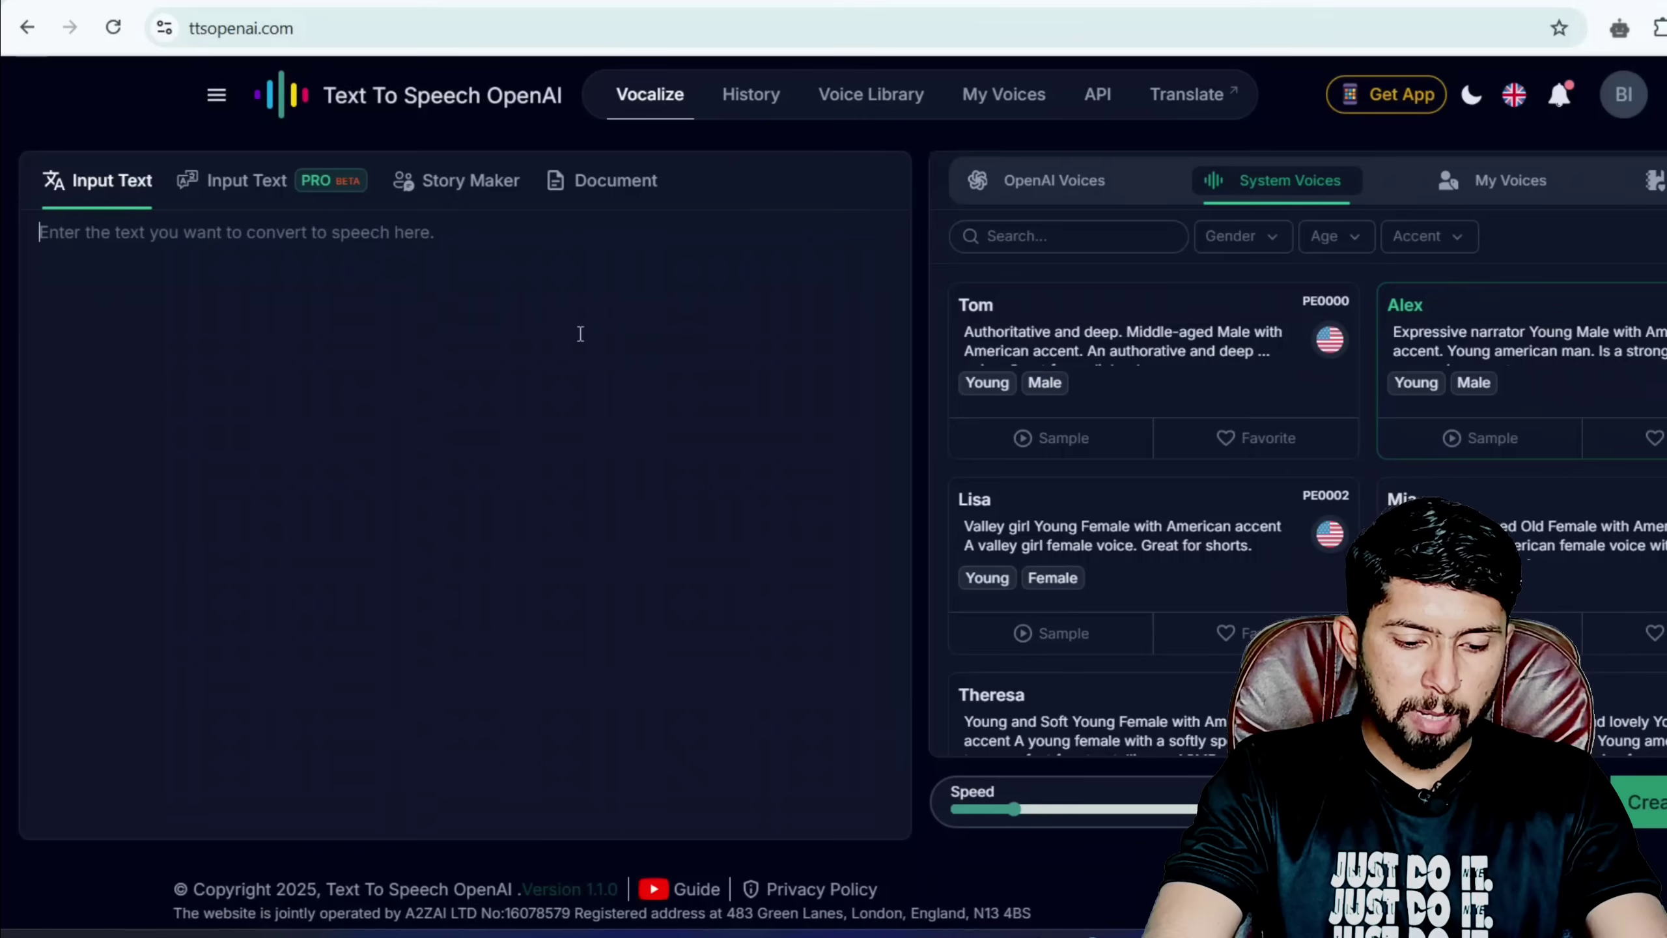
key(ctrl+v)
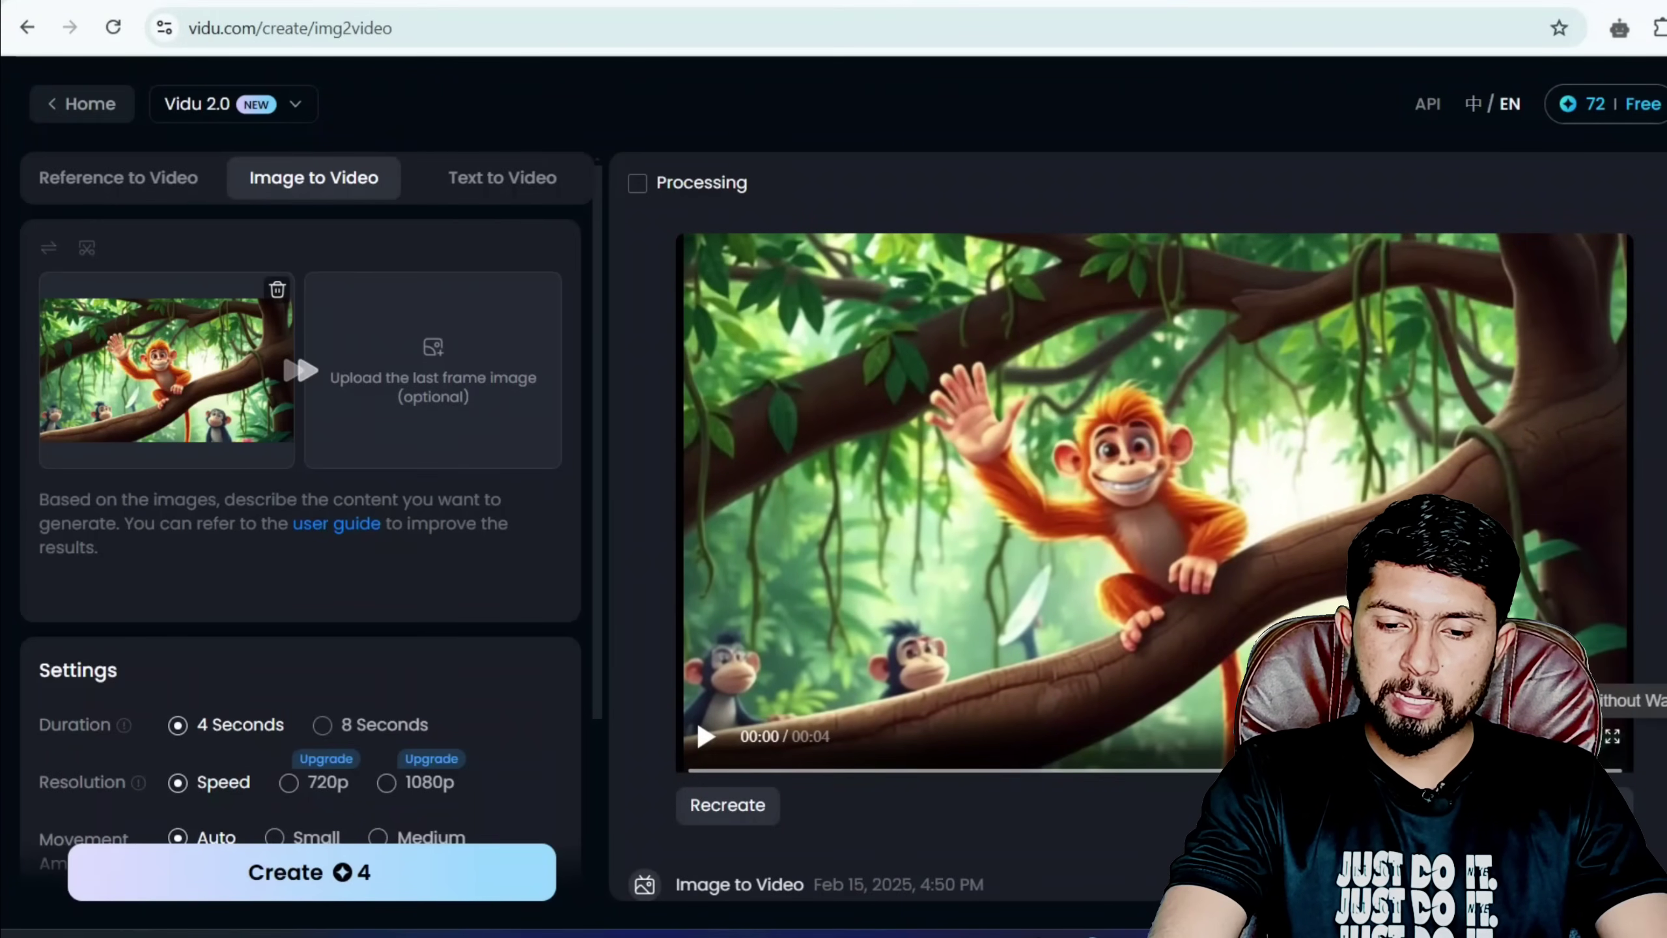
In Vidu, find the earlier monkey video among the generated clips and download it with the watermark.
scroll(1057, 579, down, 6)
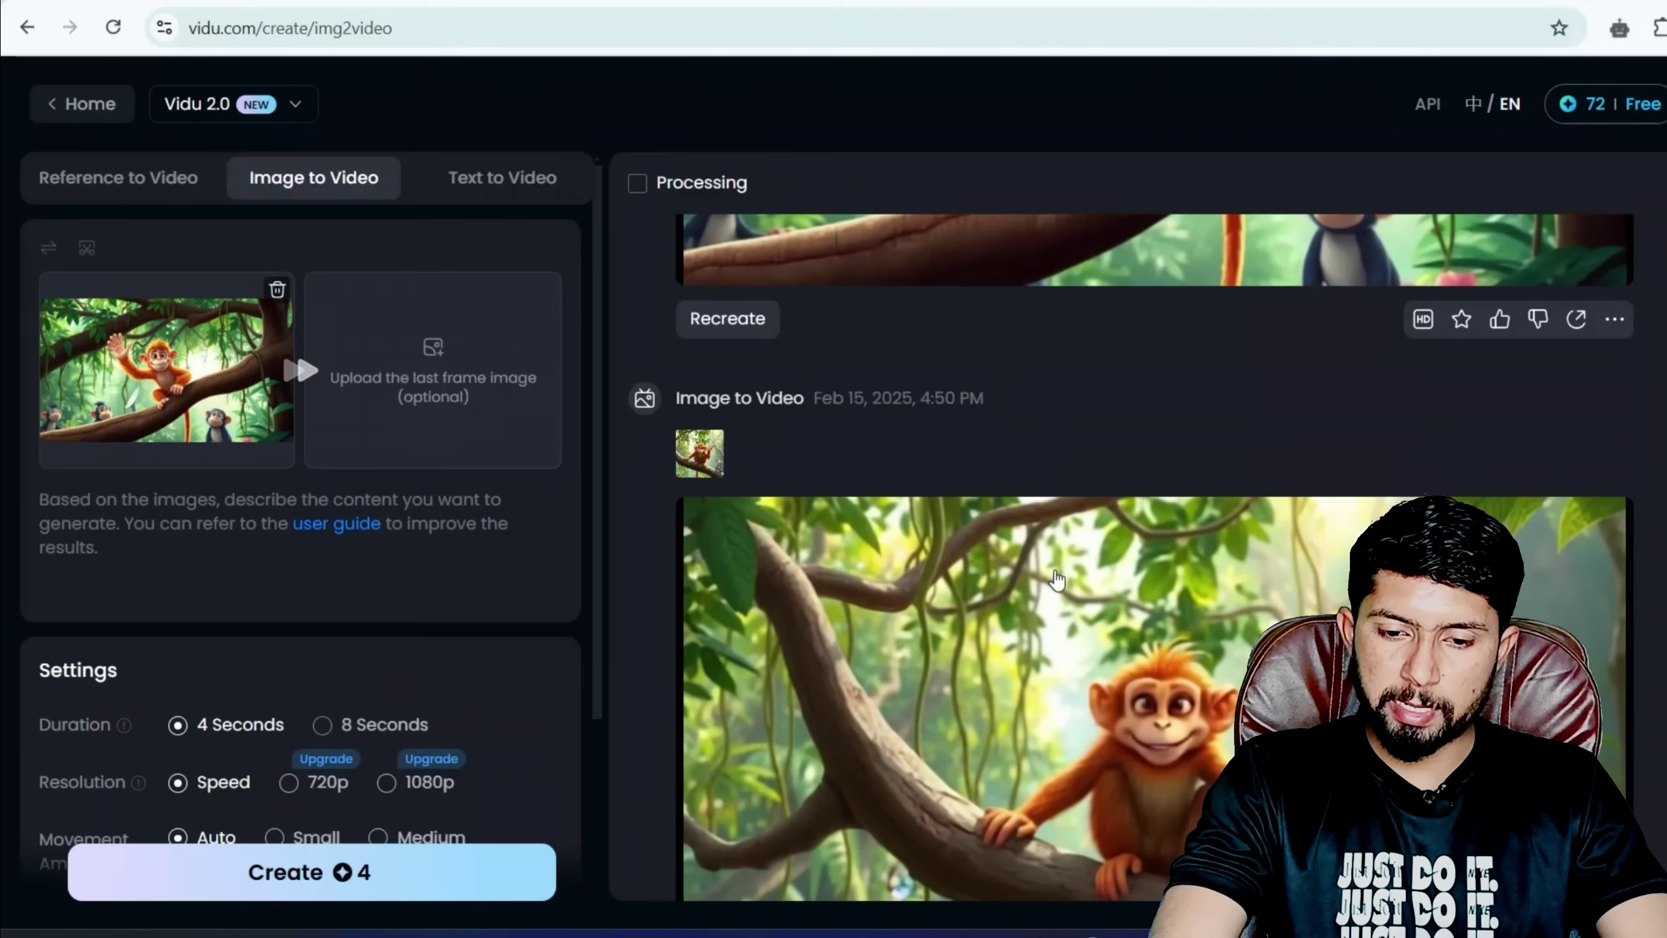
scroll(1057, 579, down, 4)
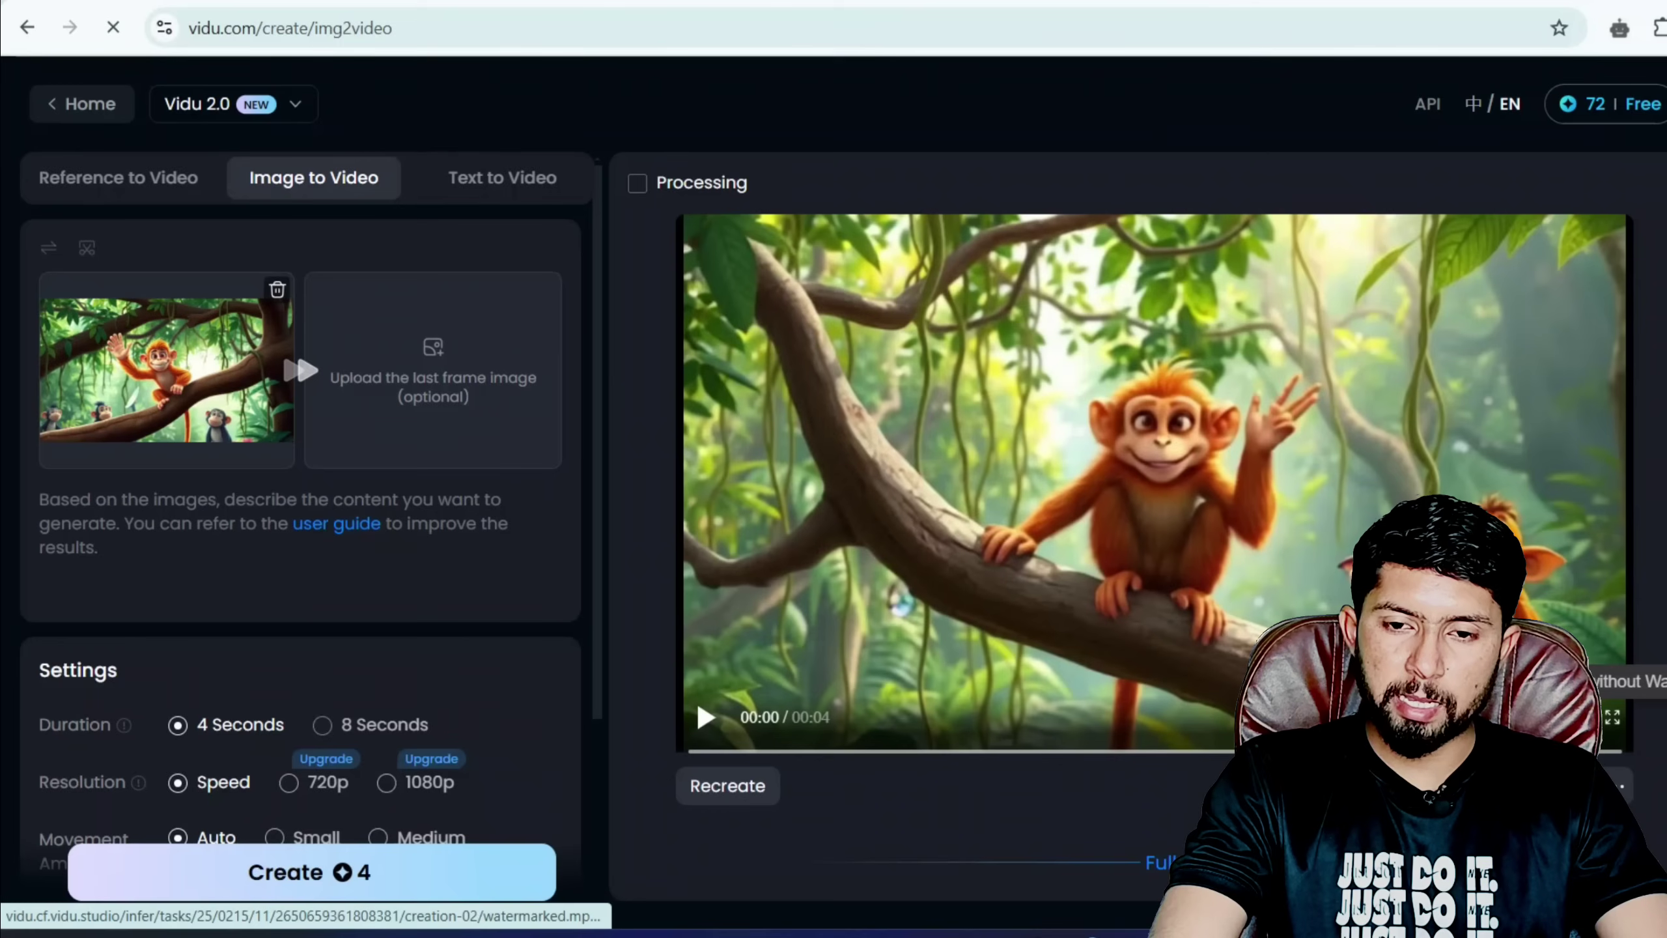
scroll(900, 543, up, 8)
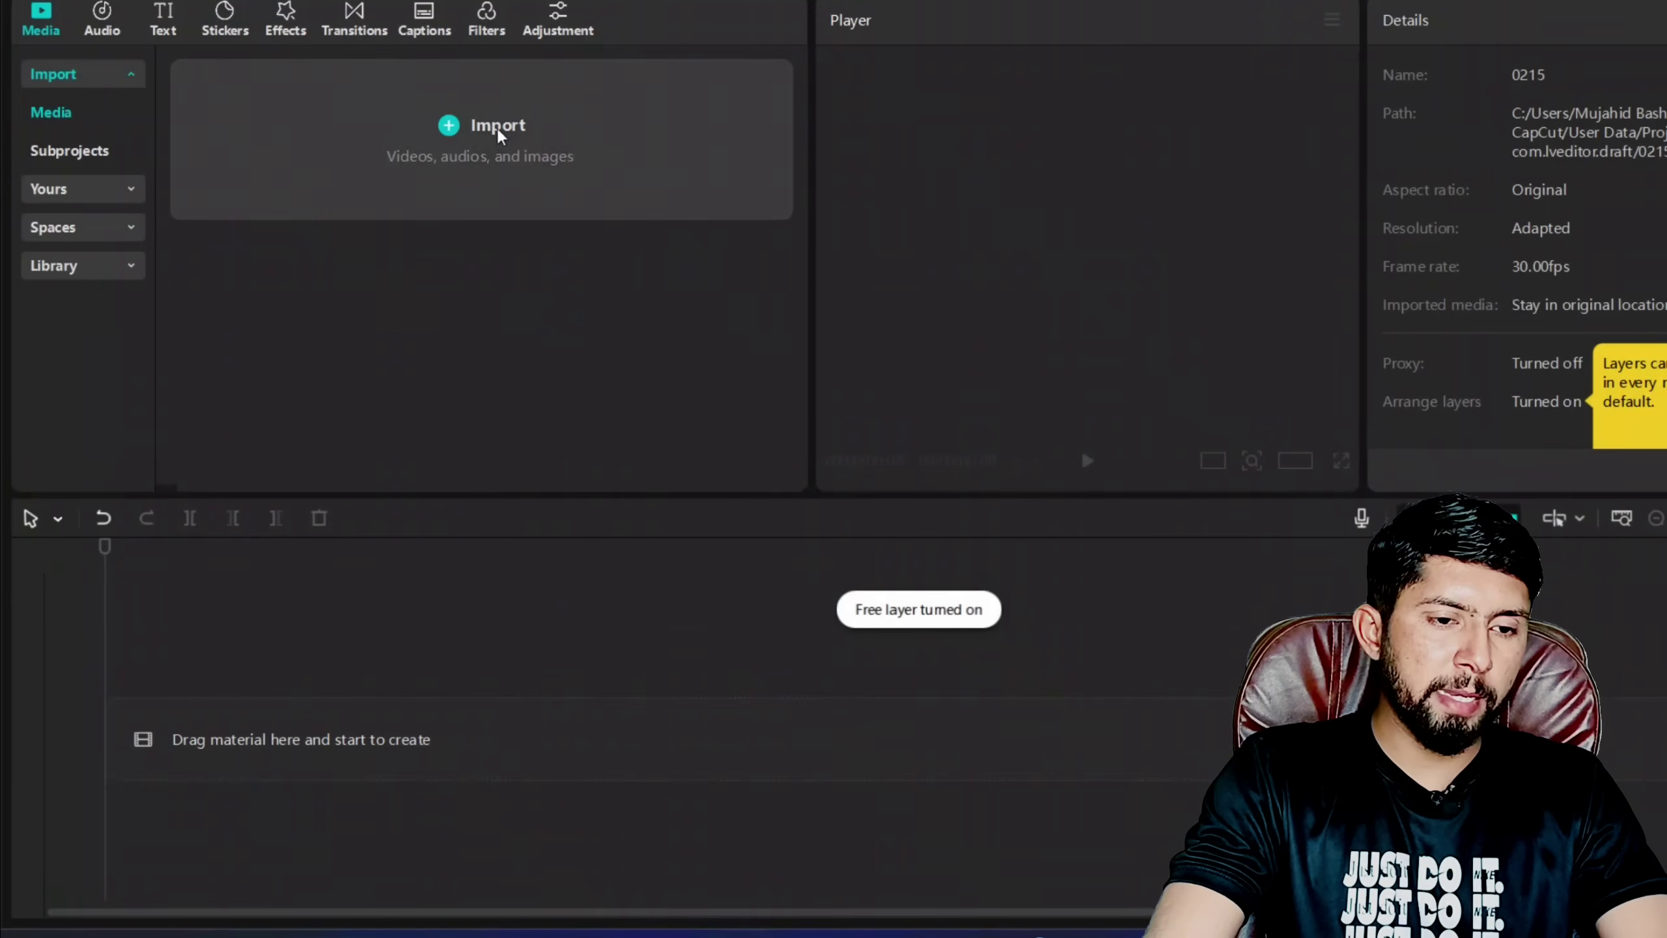
Import the Vidu monkey clip, the three lion images ending in ey_0, ey_2 and ey_3, and the monkey image ending in vi_1 from Downloads.
click(499, 131)
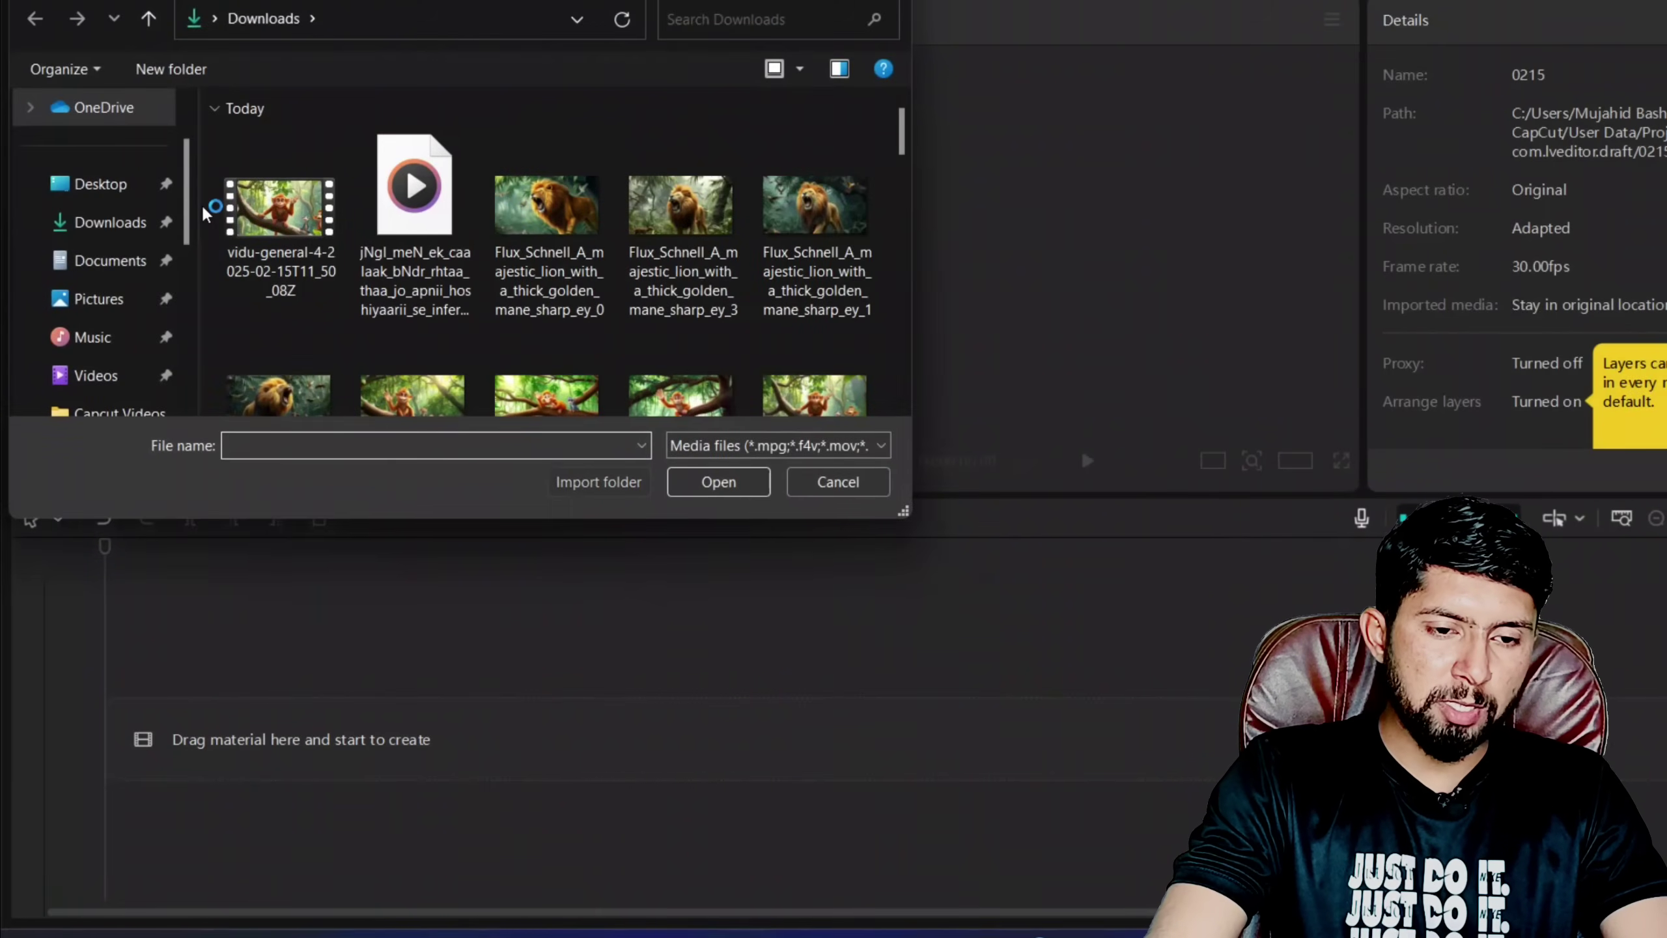
click(279, 207)
ctrl+click(547, 207)
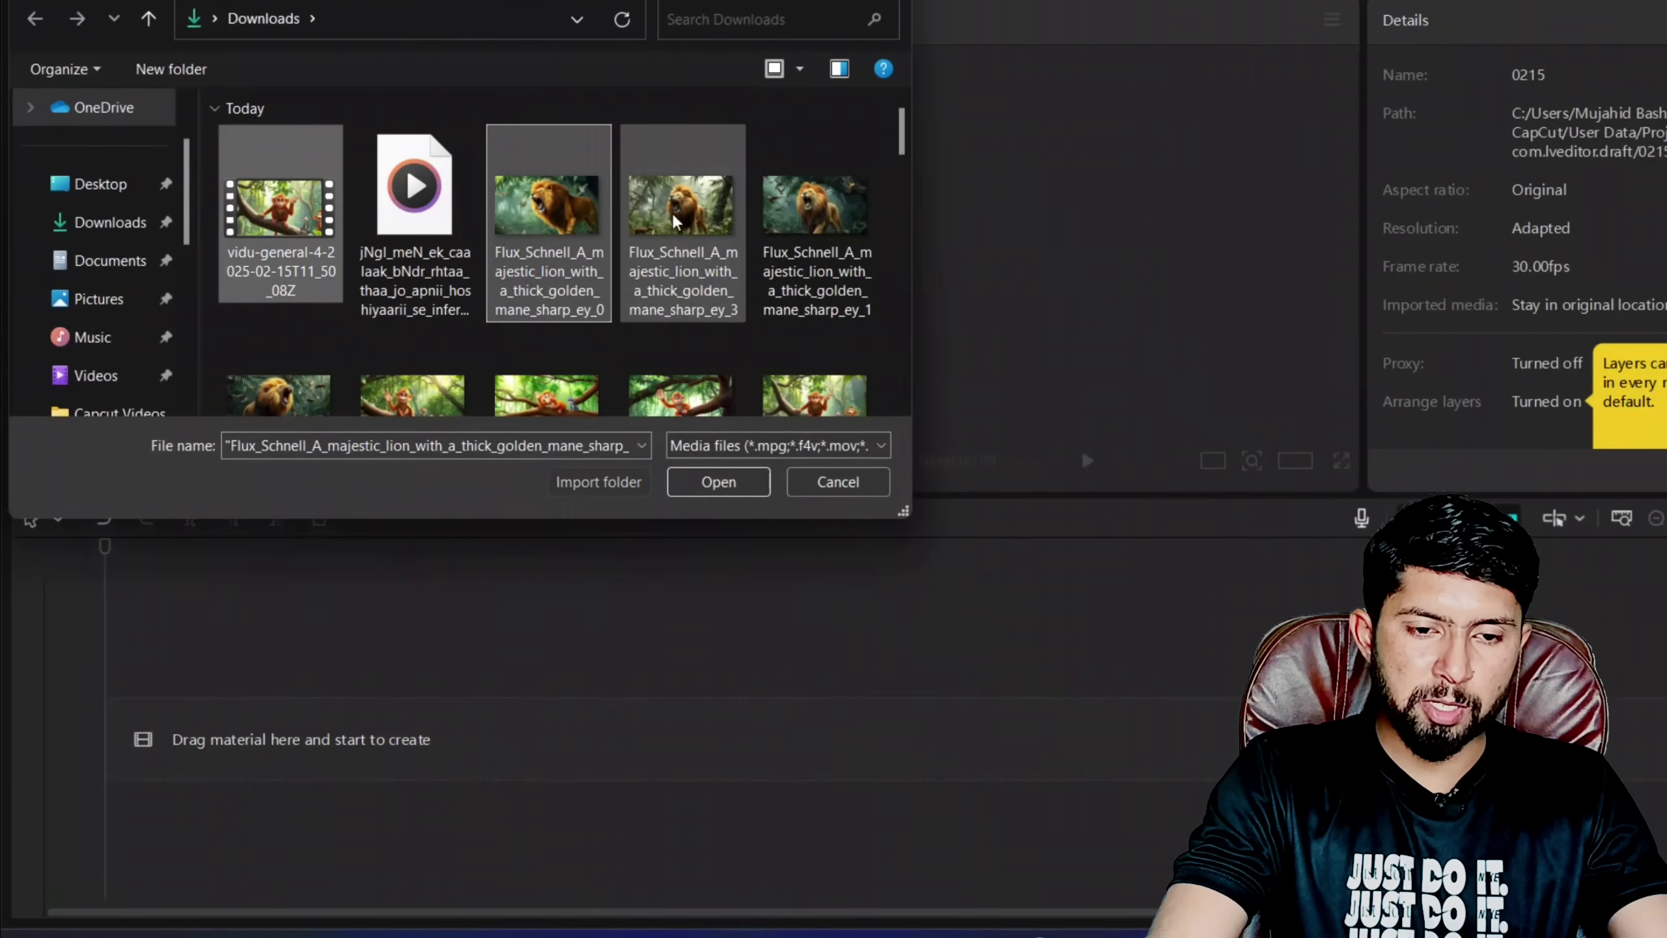
ctrl+click(681, 207)
ctrl+click(864, 223)
click(309, 381)
click(446, 340)
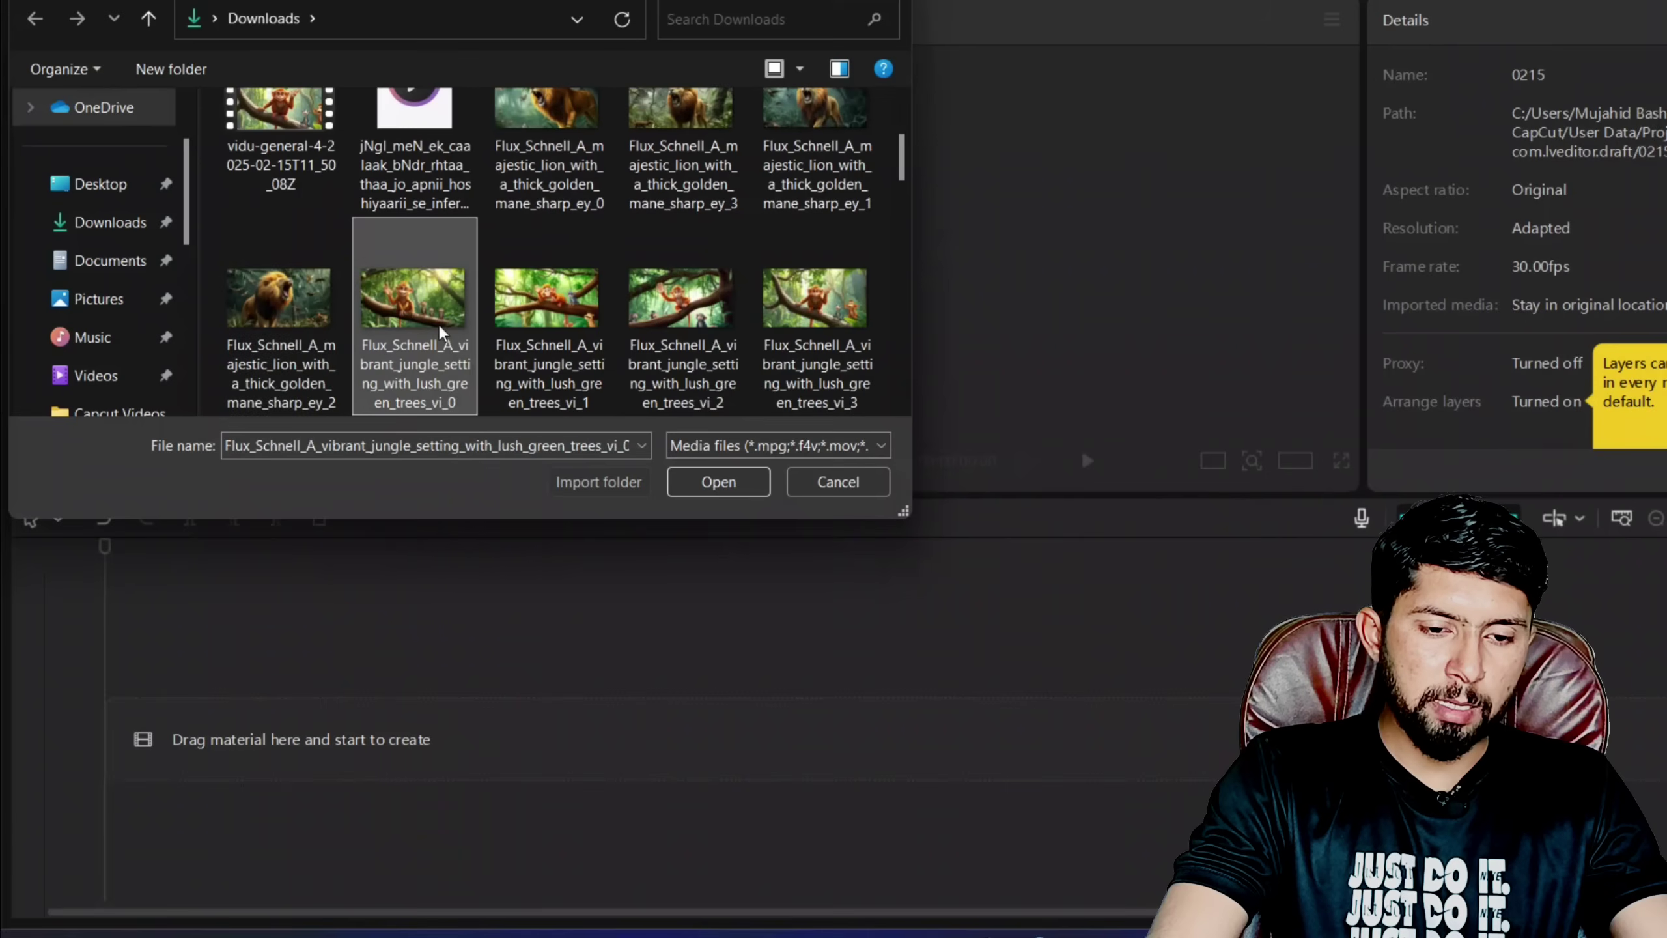
click(309, 319)
ctrl+click(566, 313)
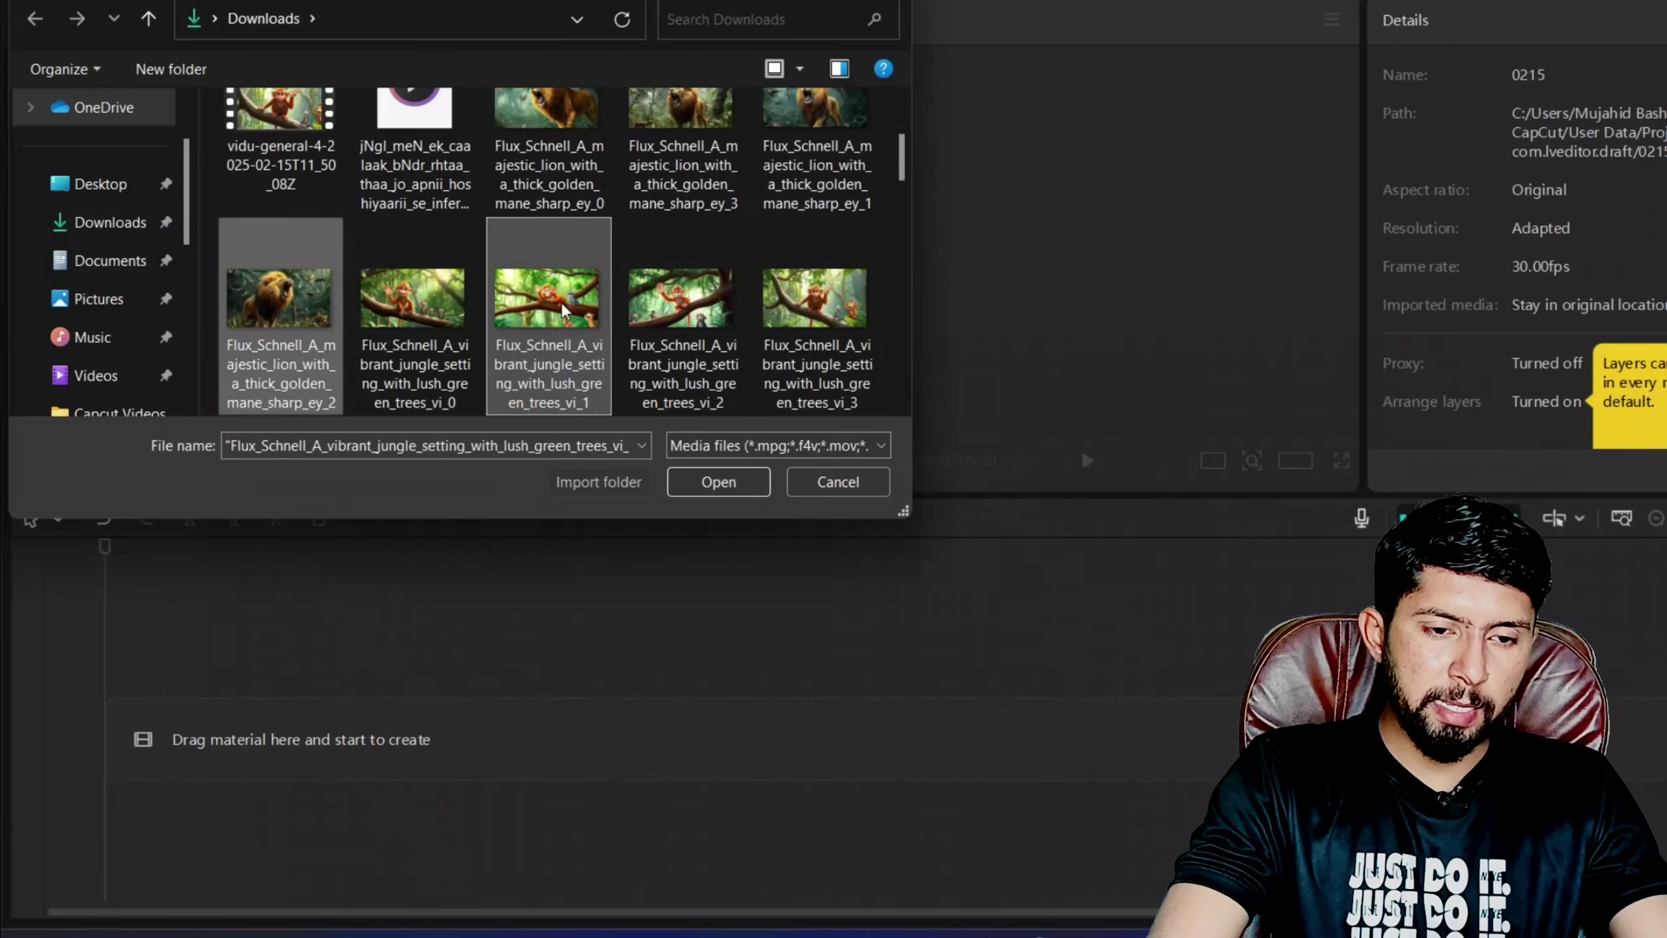
ctrl+click(586, 104)
scroll(586, 105, up, 1)
ctrl+click(294, 209)
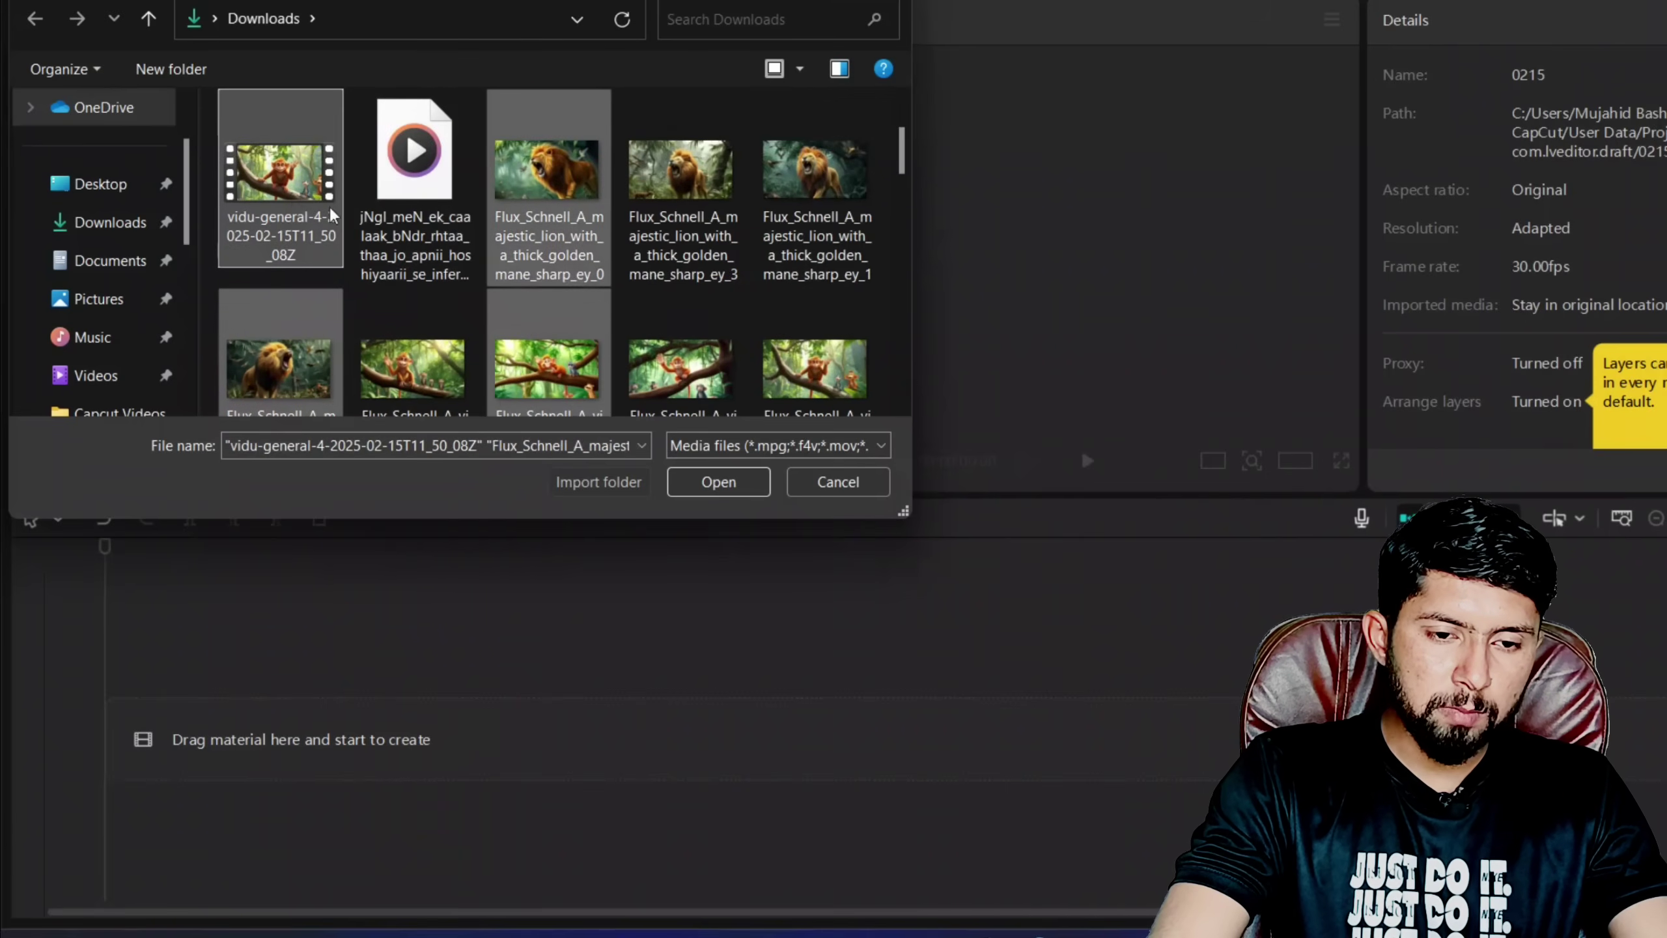
ctrl+click(674, 221)
click(718, 481)
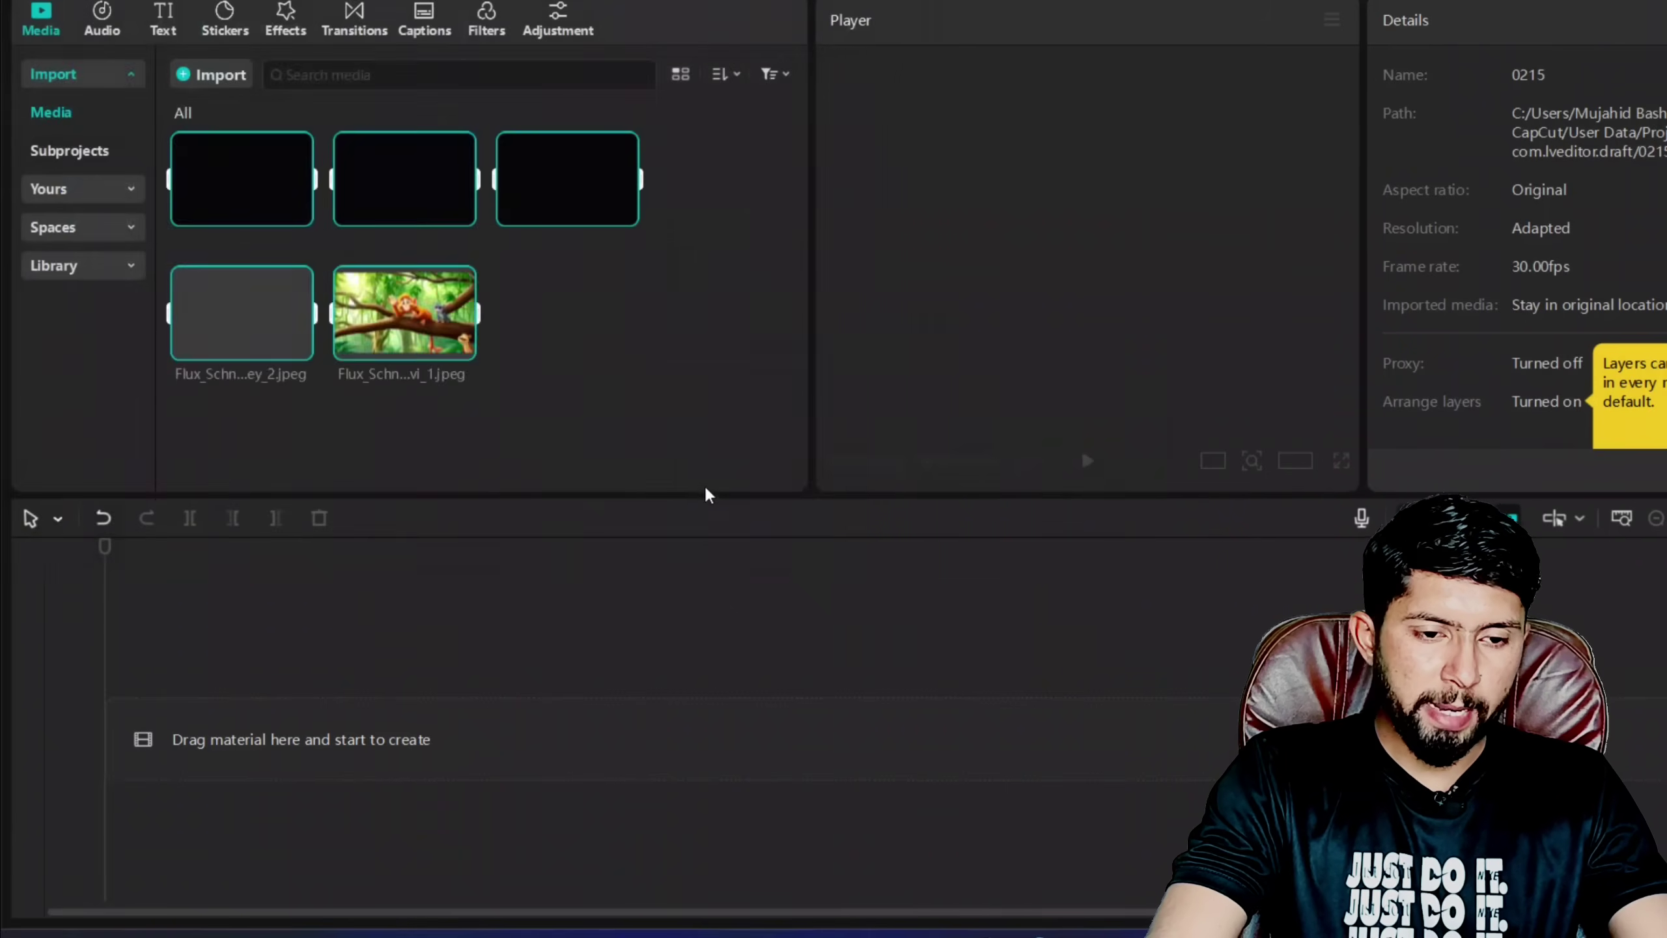
Import the Hindi voiceover MP3 from Downloads and add it to the timeline.
click(209, 74)
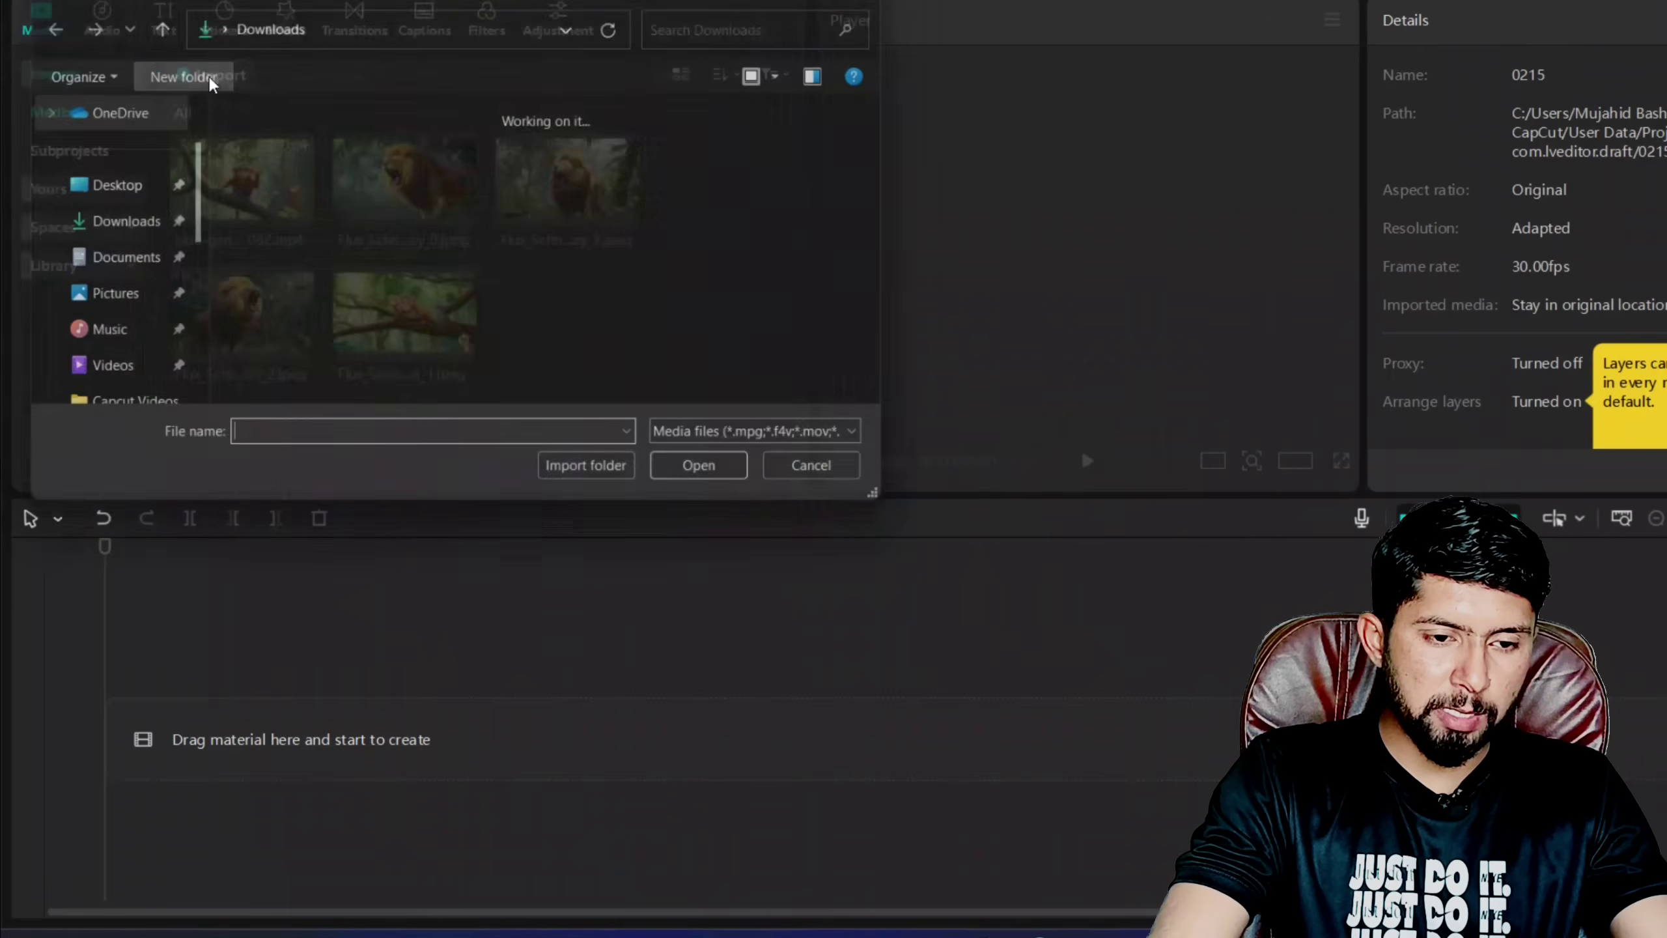
double_click(396, 185)
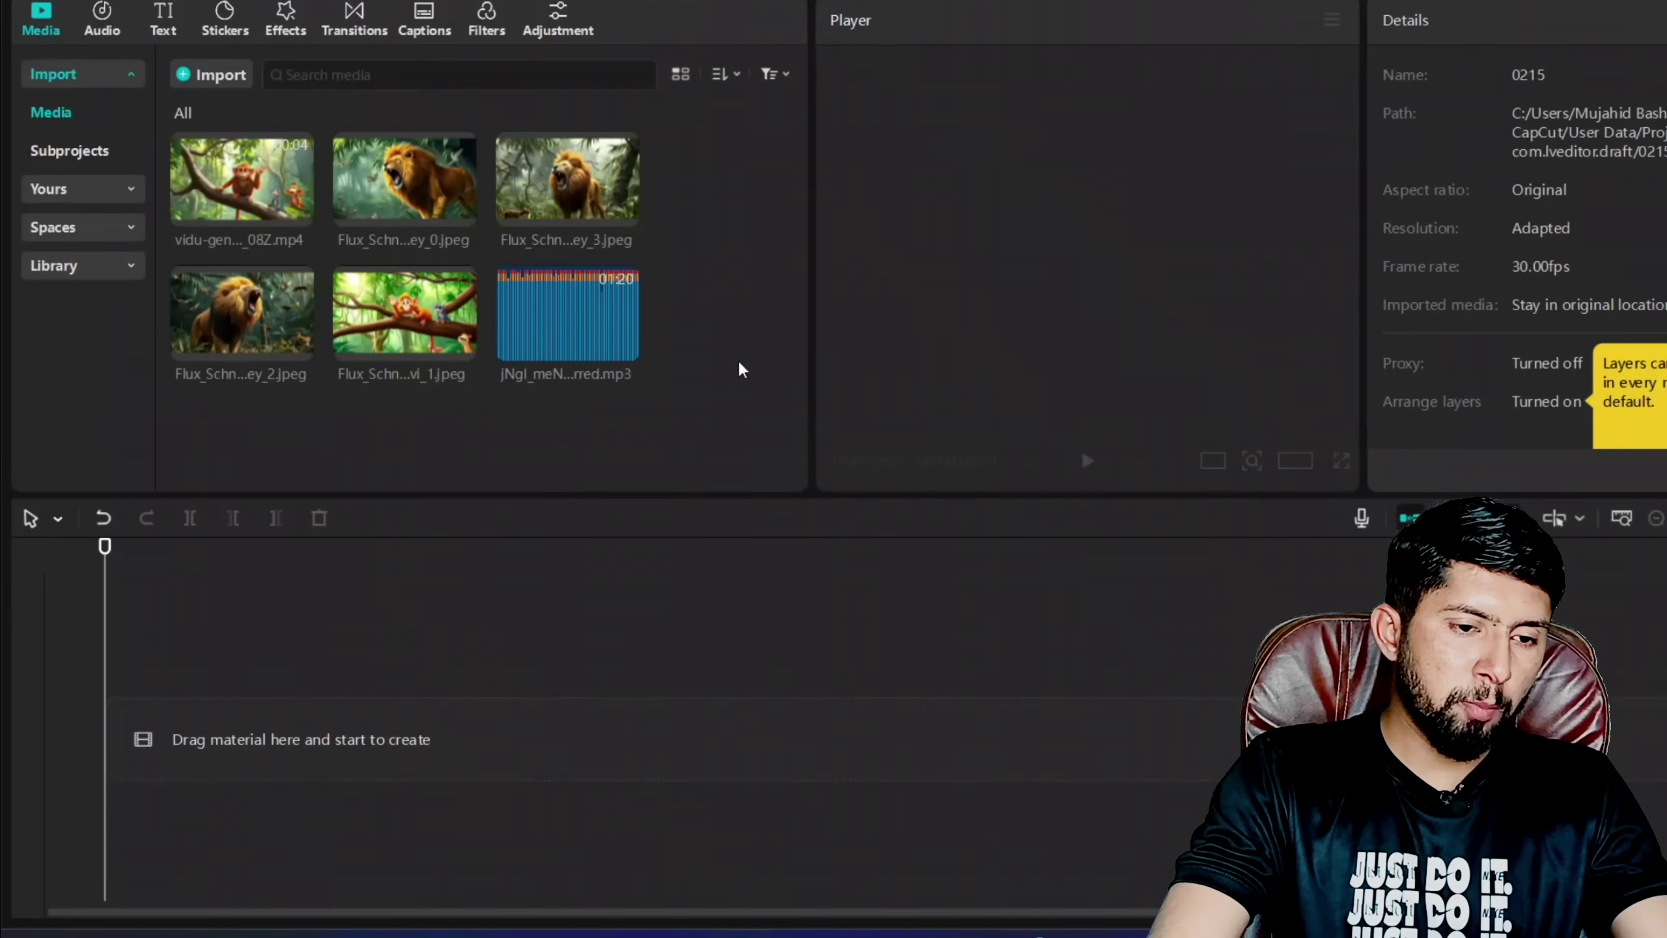
click(622, 345)
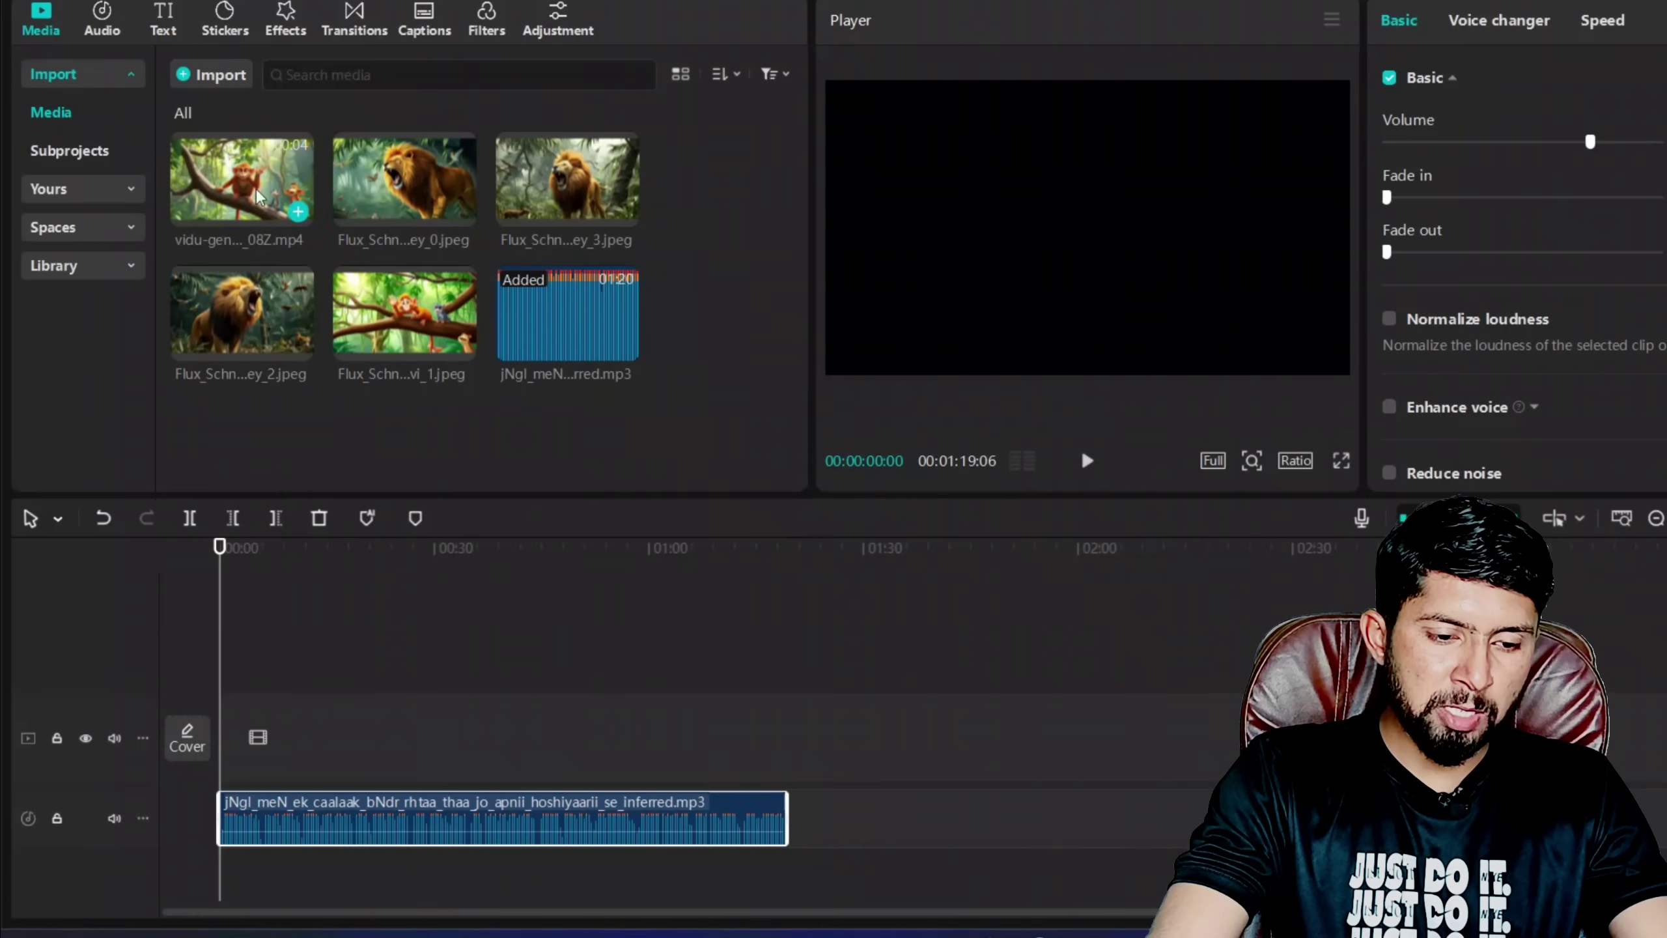
Place the Vidu clip, lion images ey_0 and ey_3, monkey image vi_1 and lion image ey_2 consecutively on the main video track.
drag(258, 197, 260, 729)
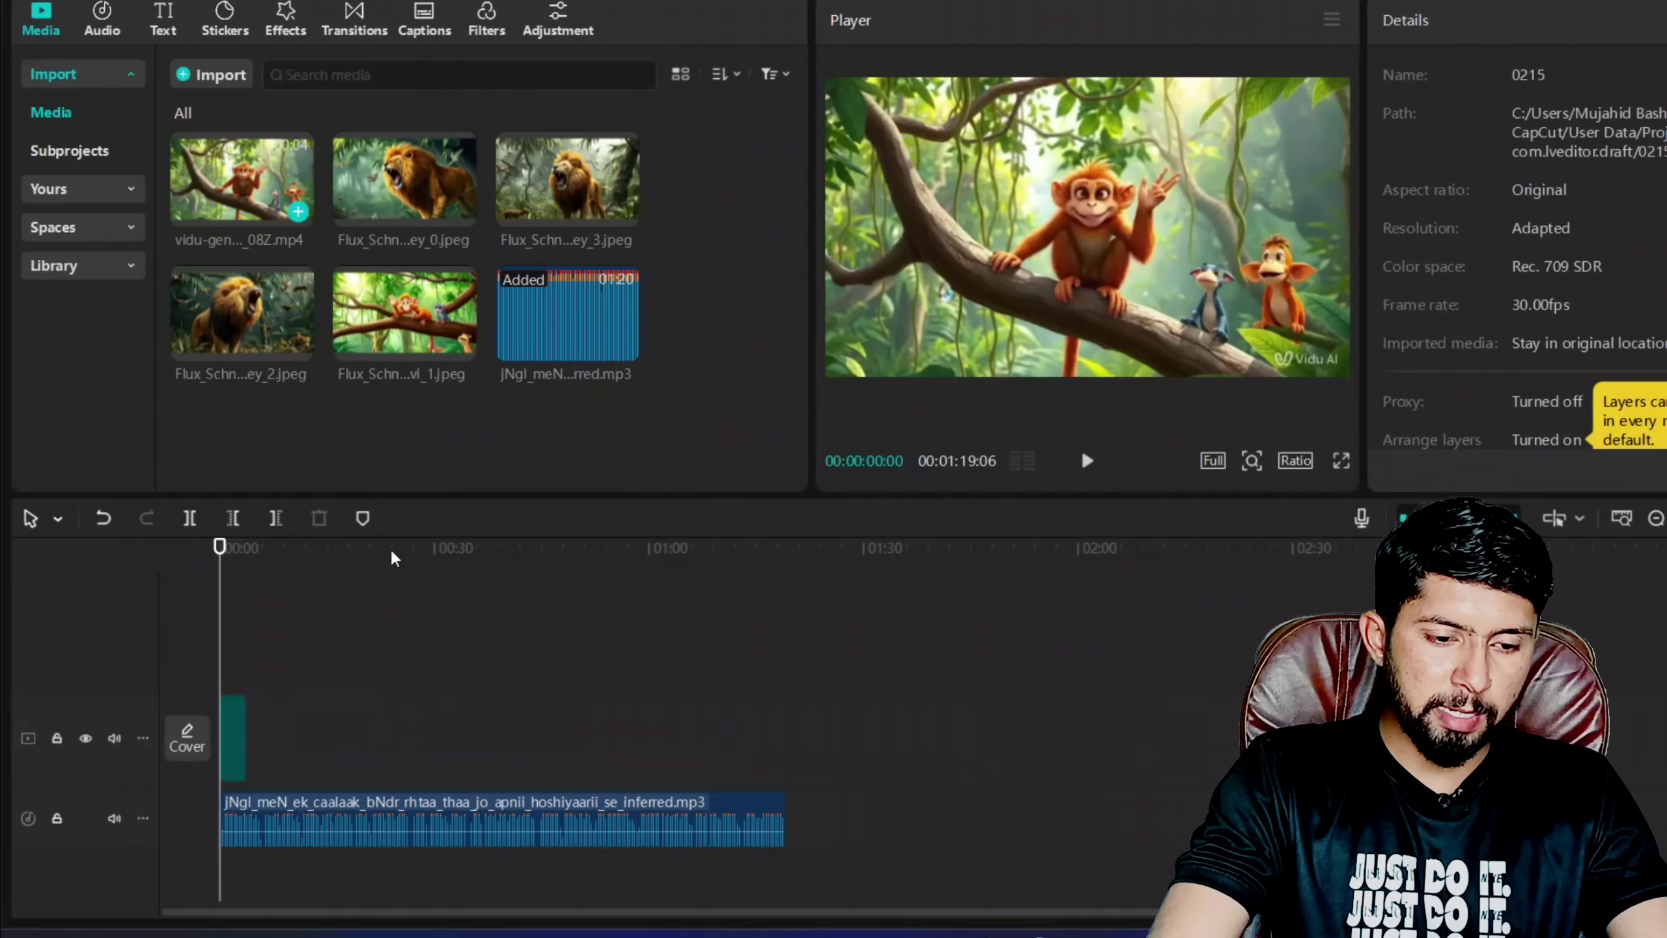
drag(459, 210, 276, 702)
drag(578, 177, 354, 709)
drag(413, 299, 341, 728)
drag(261, 299, 398, 745)
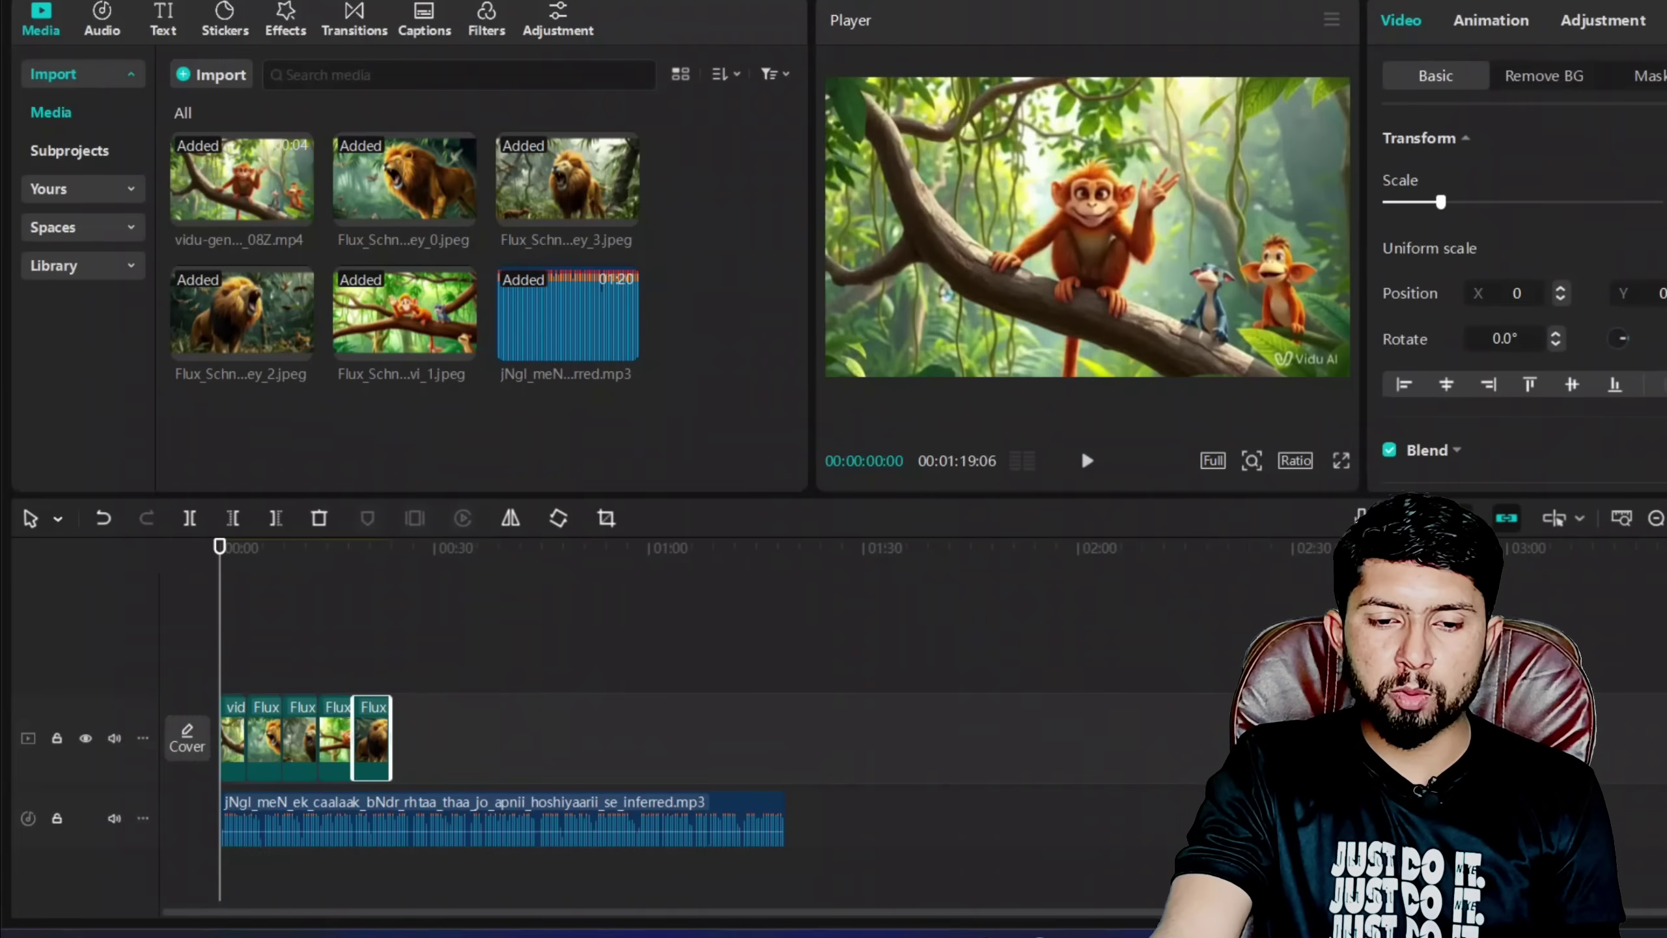
Preview the opening of the assembled sequence with the voiceover and return the playhead to the start.
click(1091, 460)
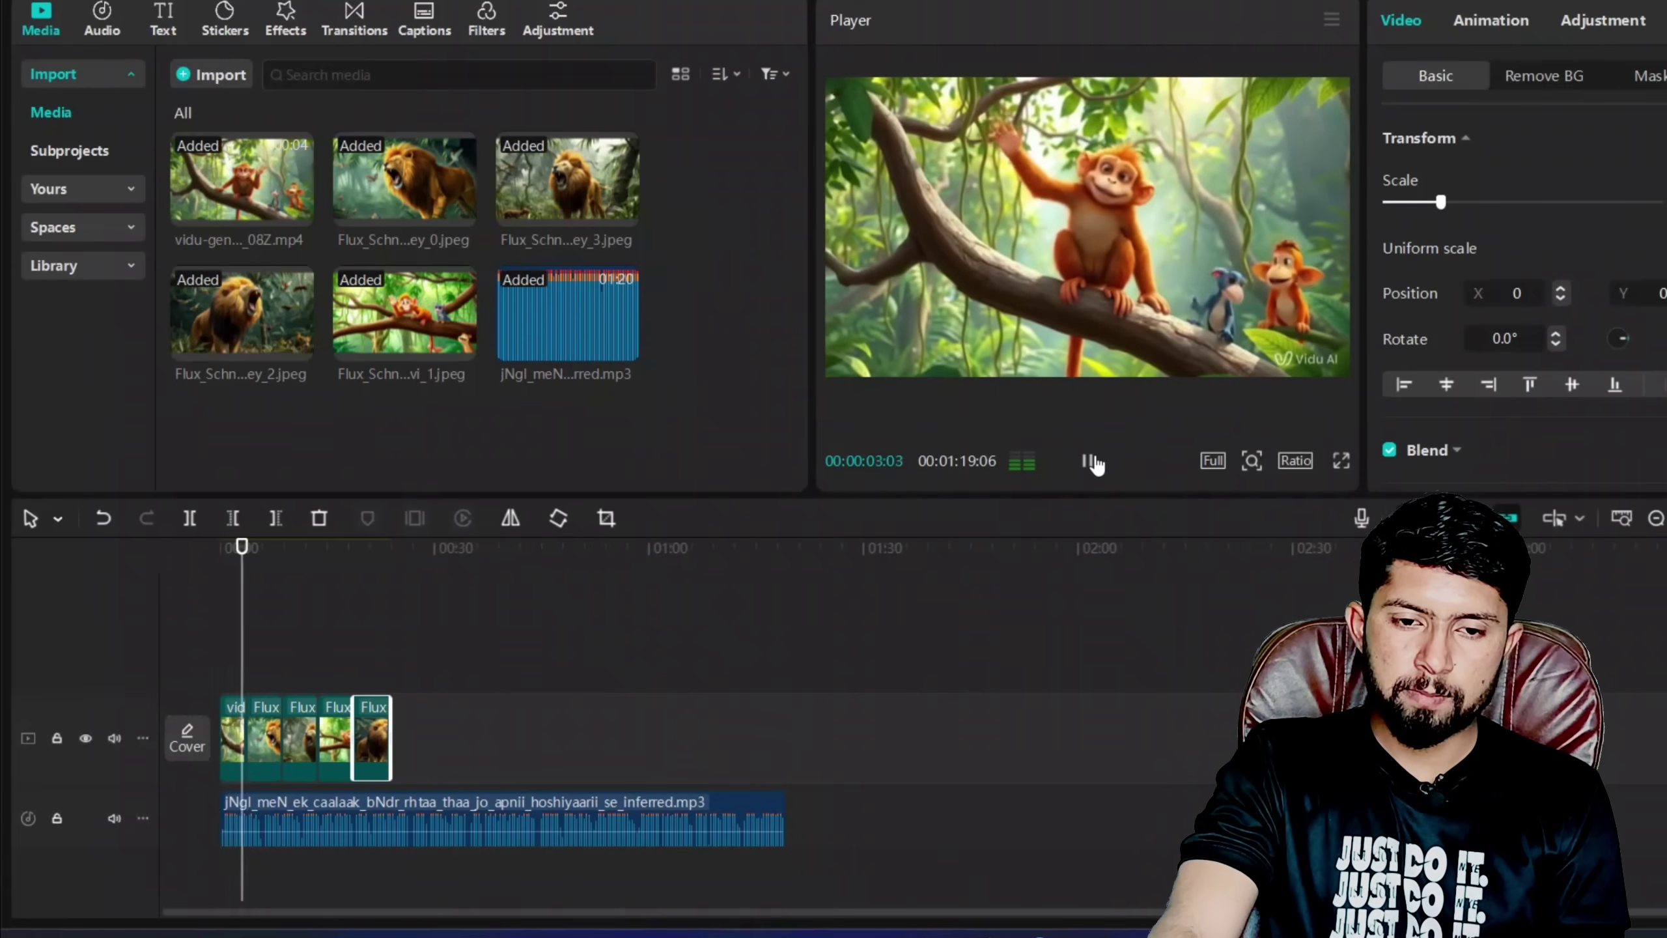
click(1091, 461)
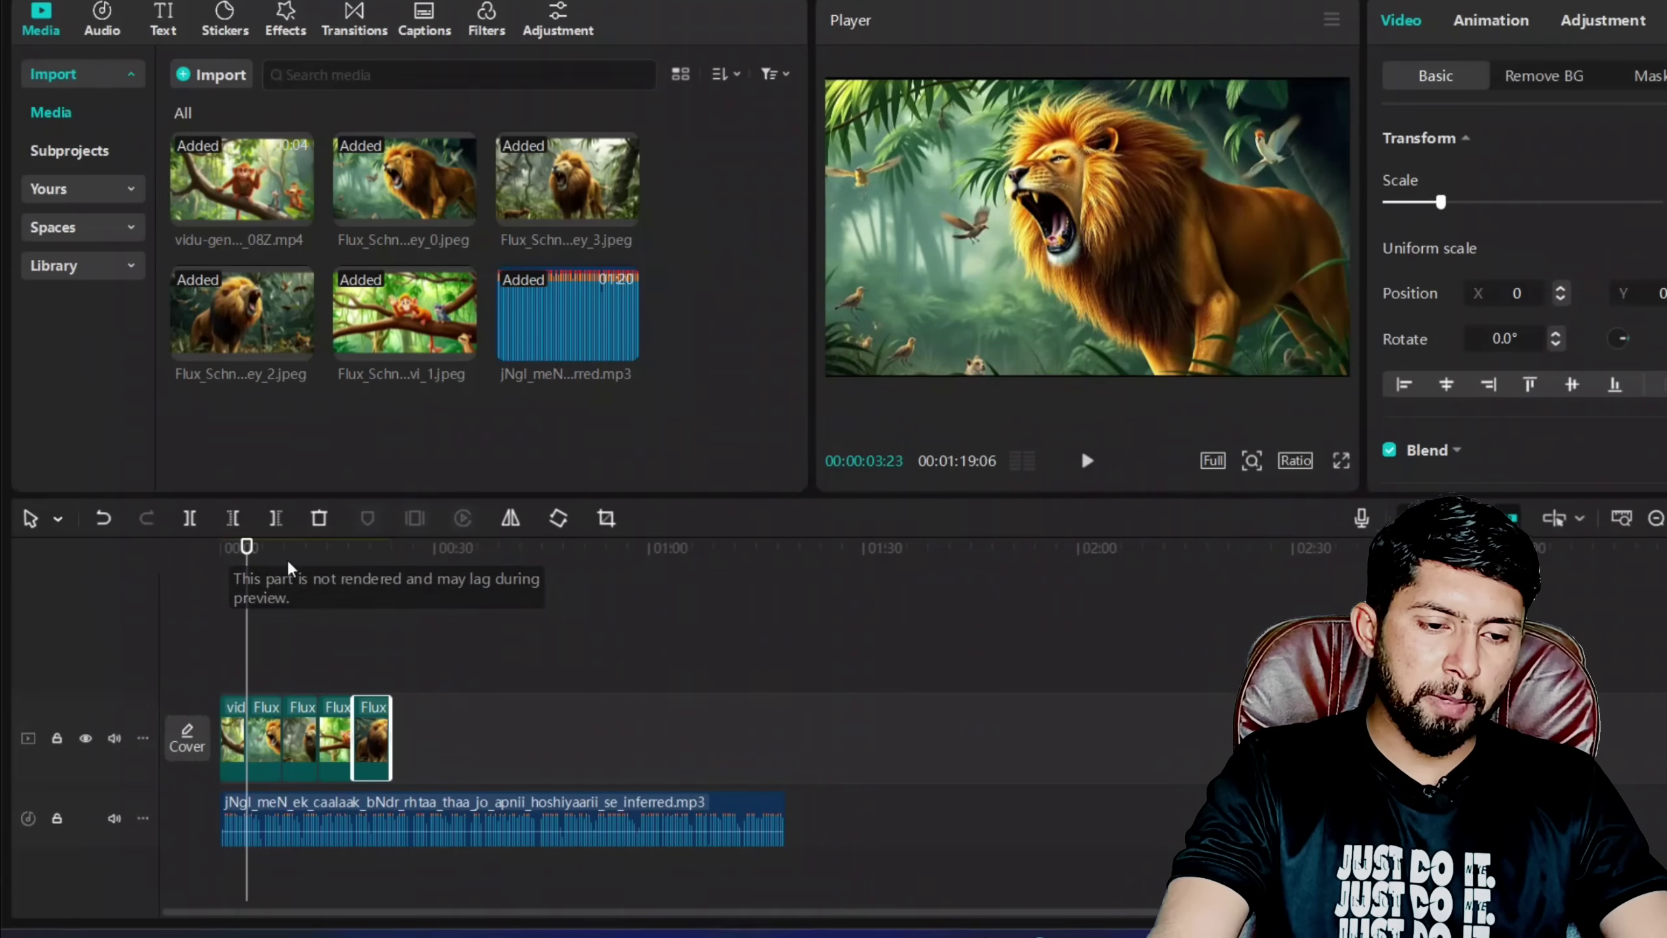
drag(246, 547, 185, 546)
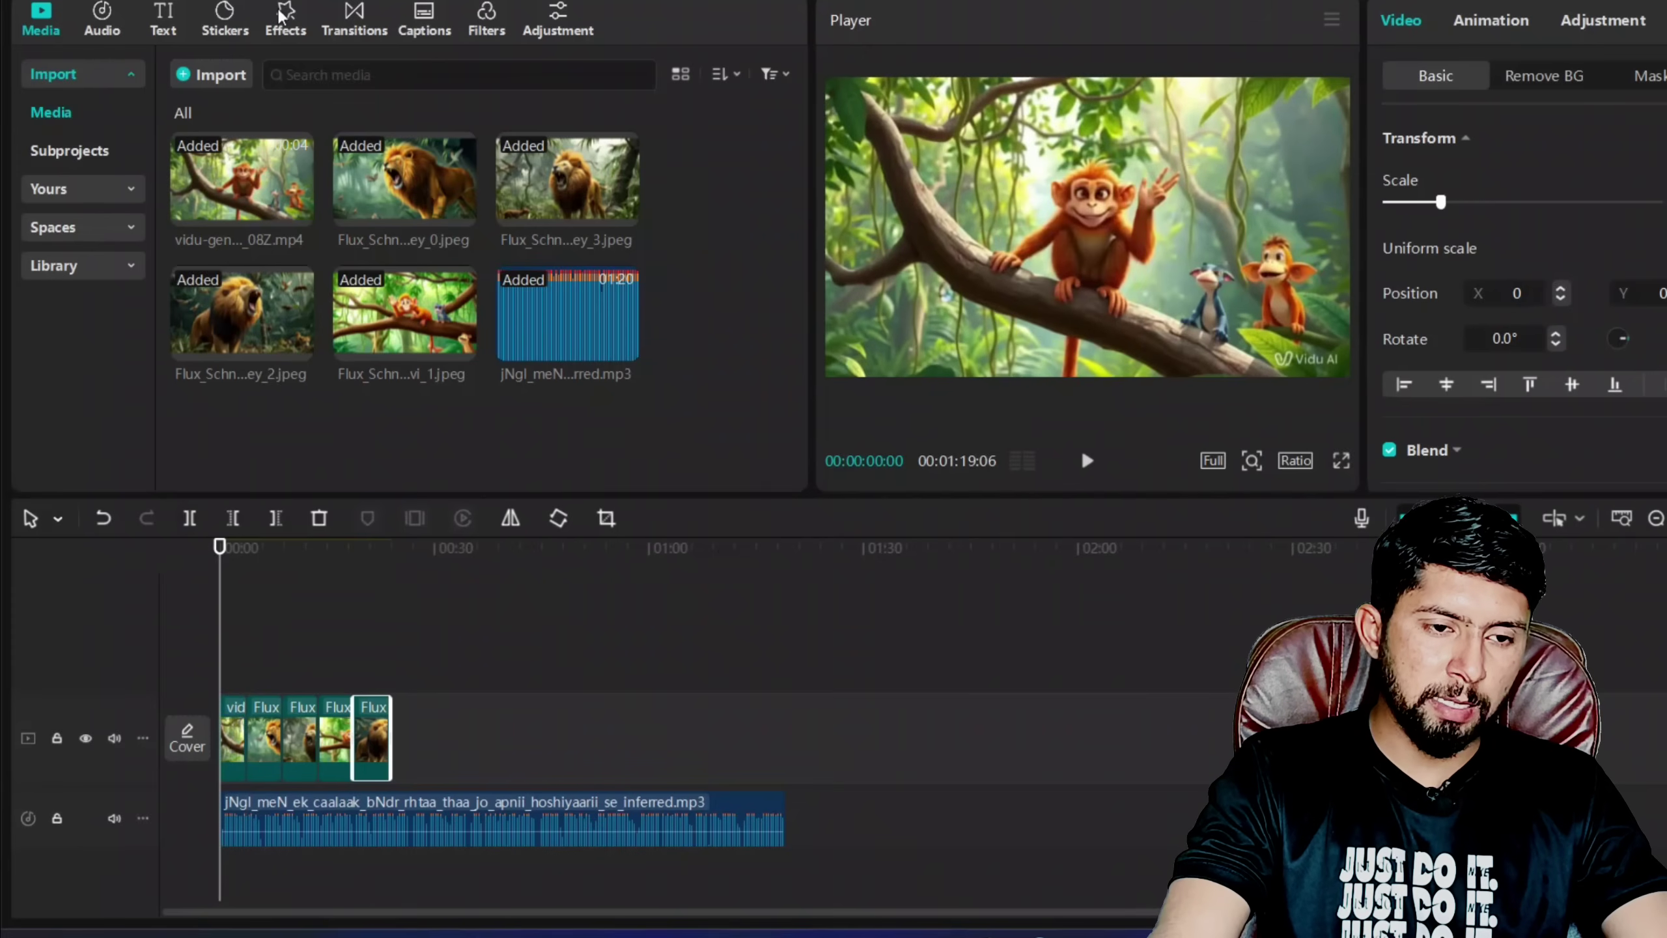
Add the Glare transition between the Vidu clip and the first lion image, accepting duplicate frames, and select the third clip.
click(356, 22)
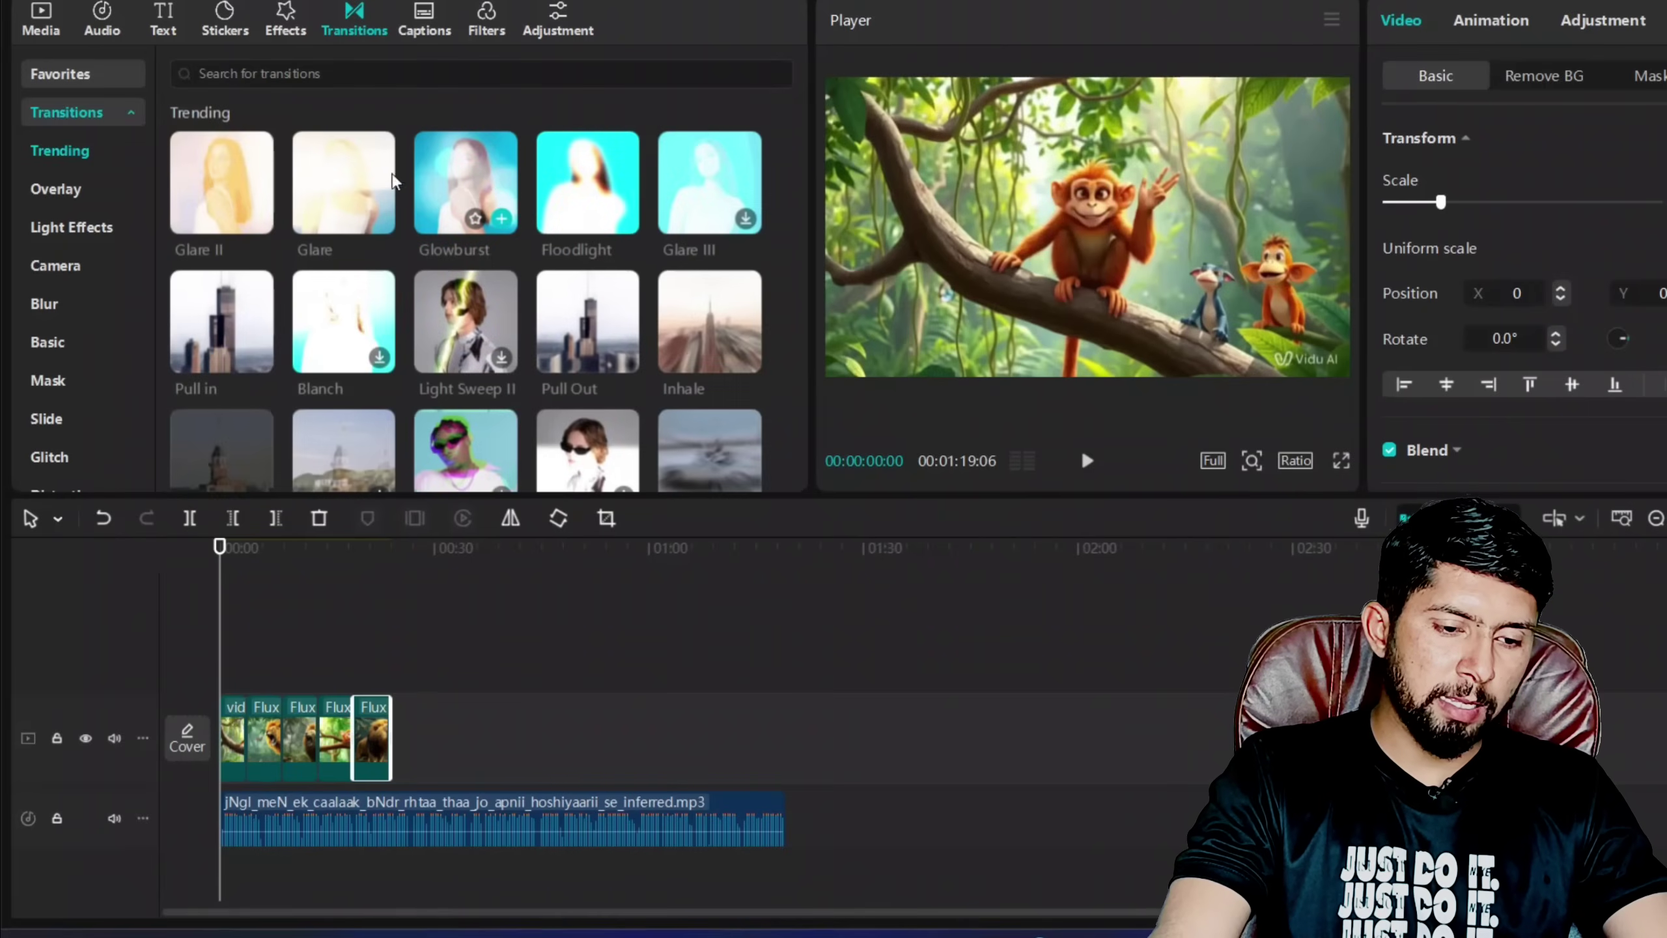
drag(394, 181, 244, 735)
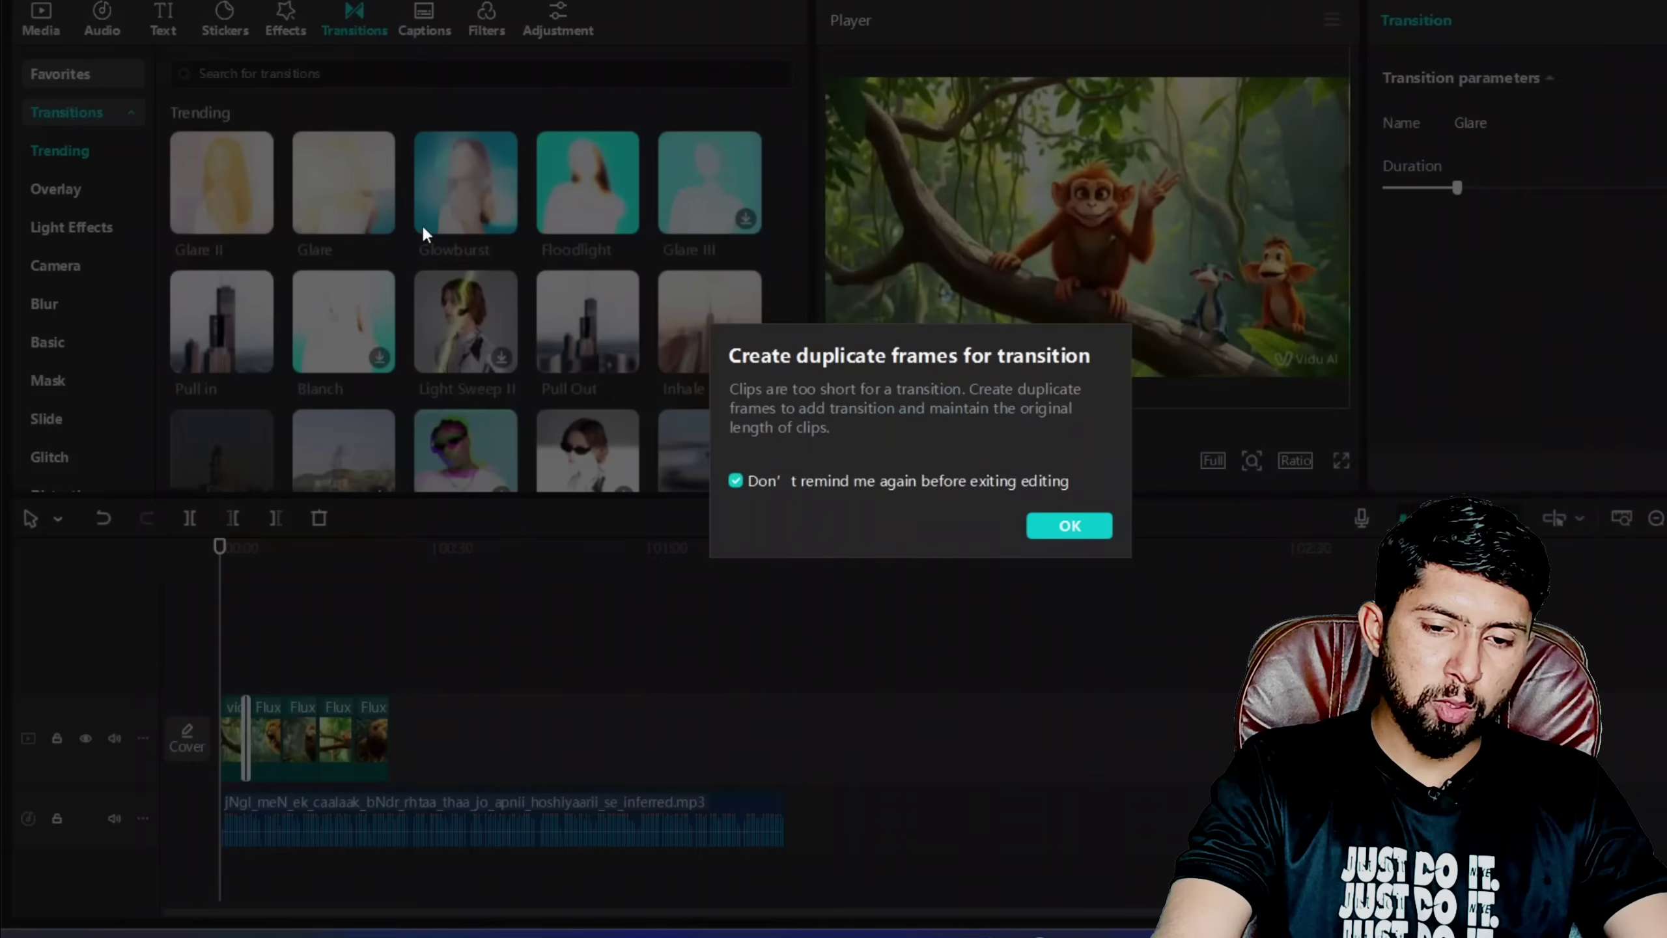
click(1051, 526)
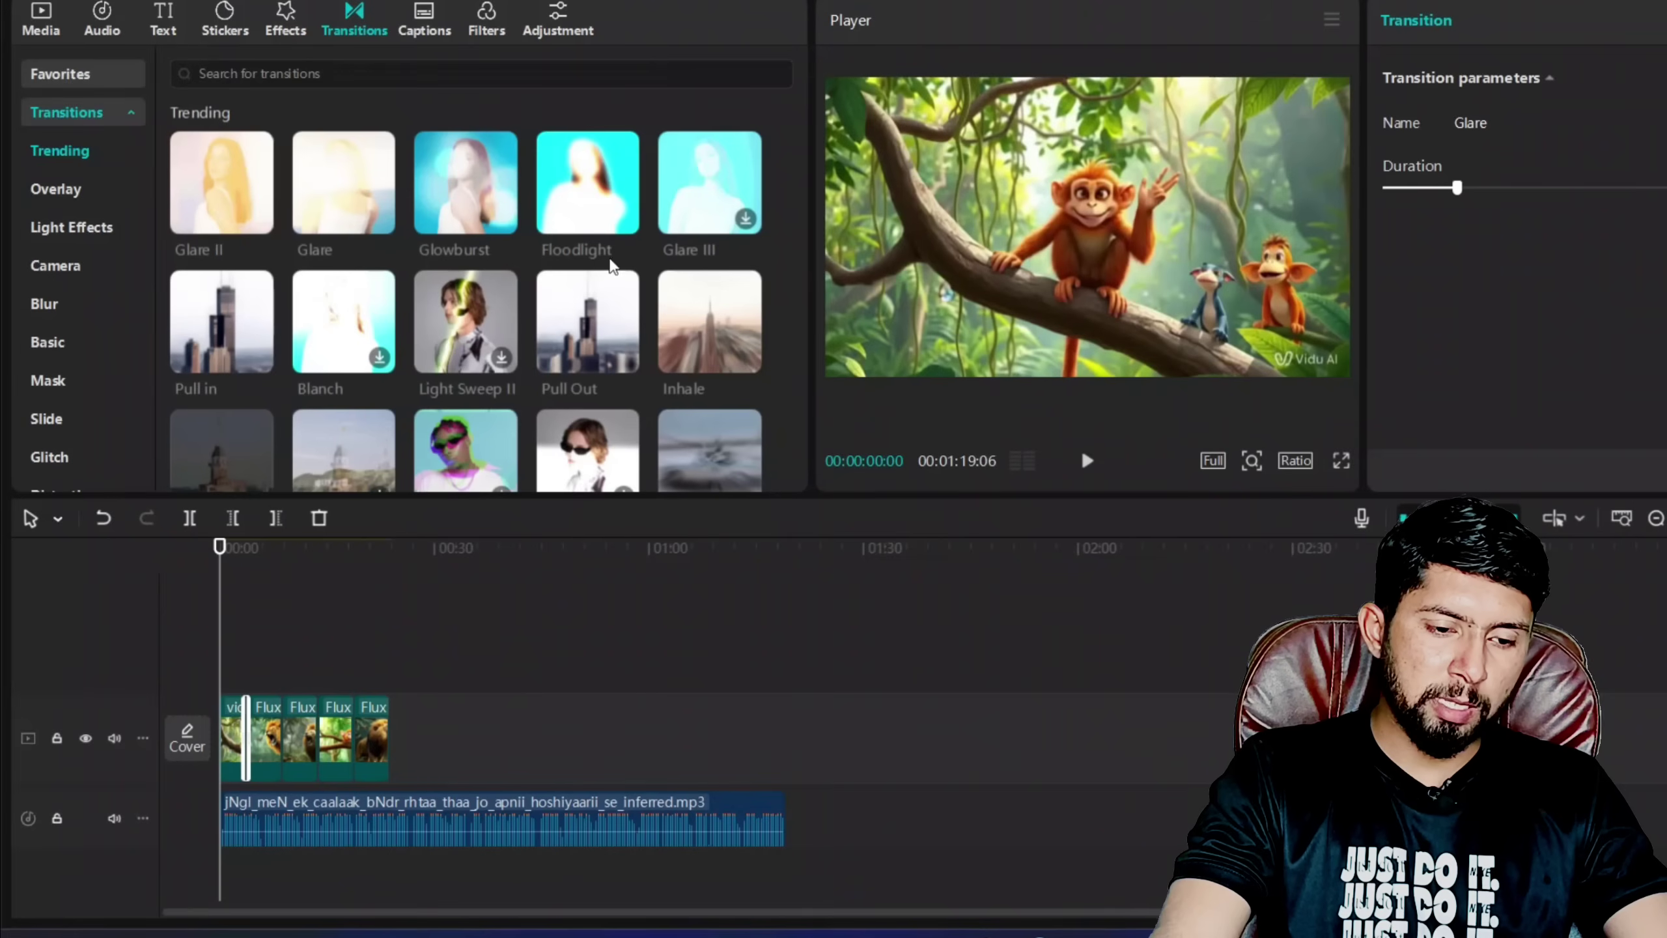
click(302, 742)
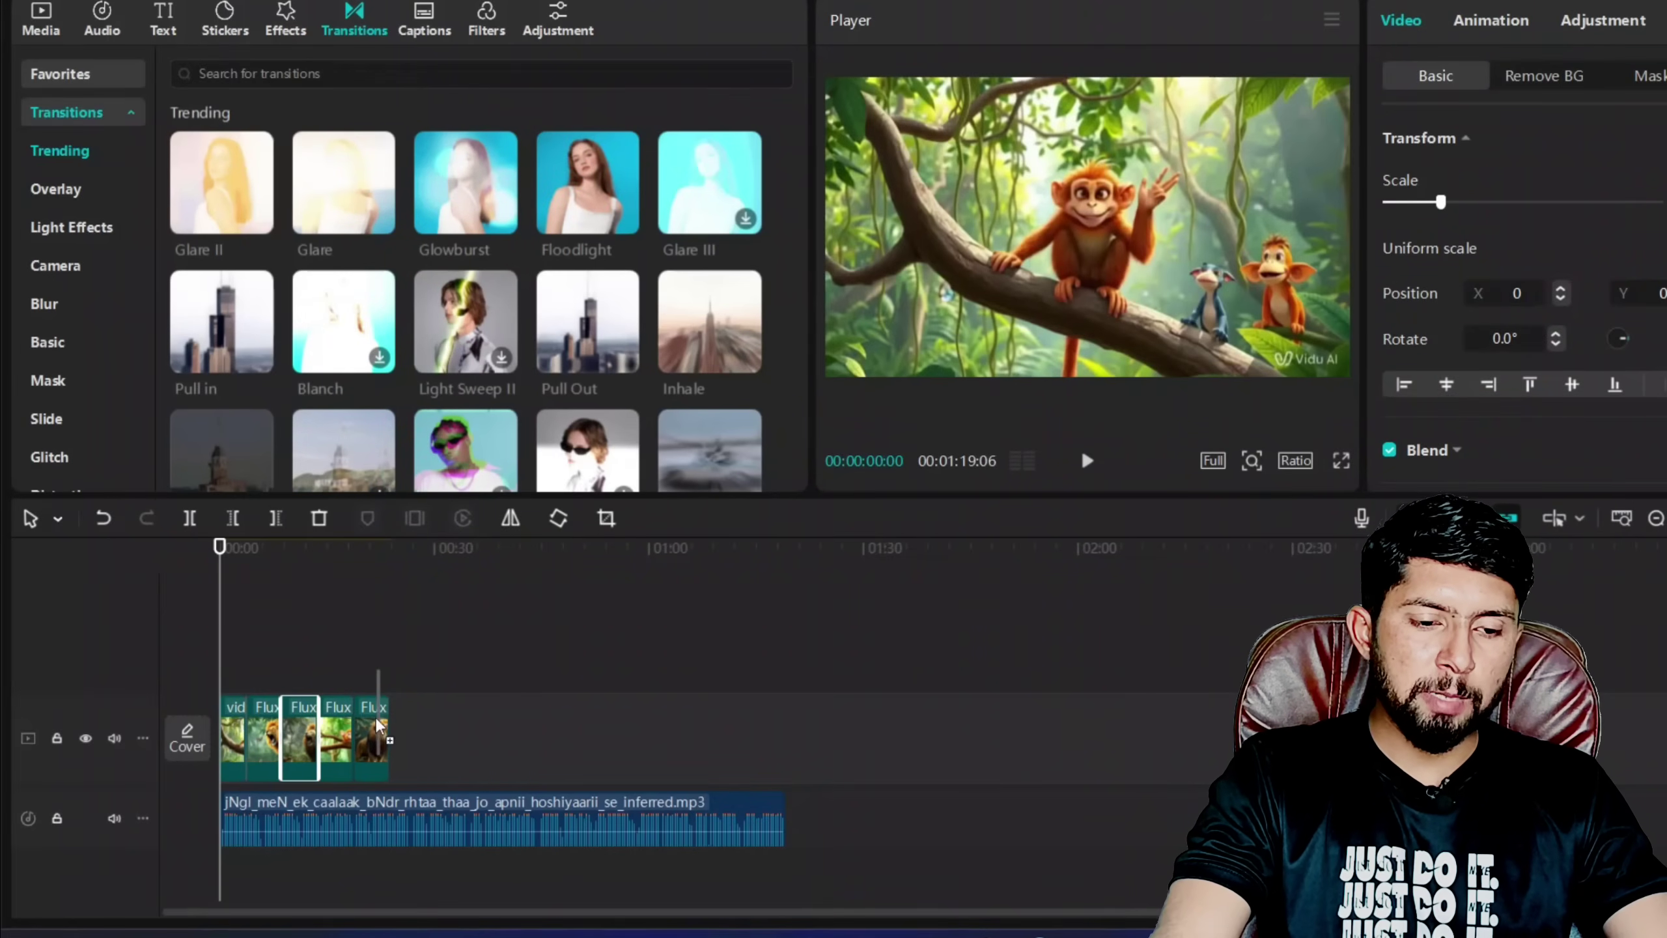